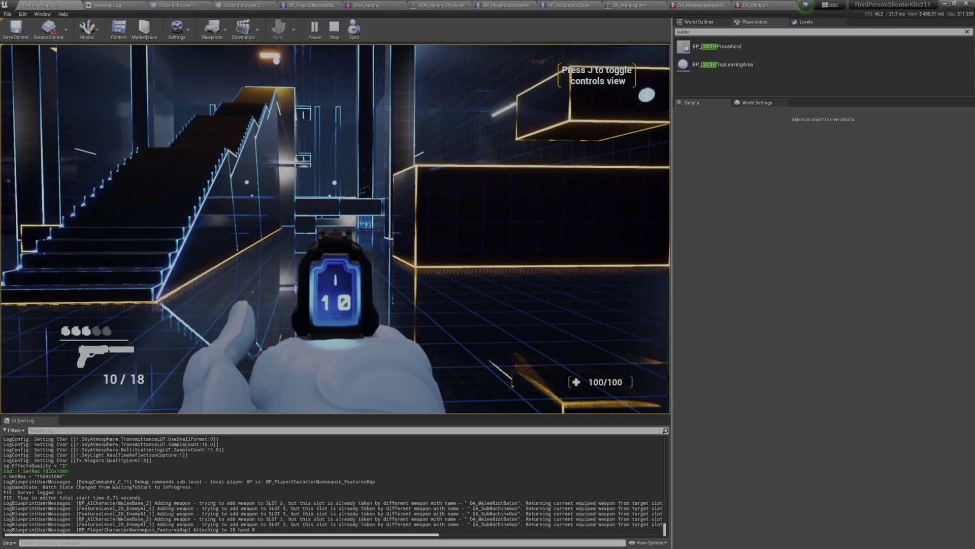
# - Play-test the third-person shooter character by firing and reloading the pistol, then running and jumping through the level
pyautogui.click(335, 229)
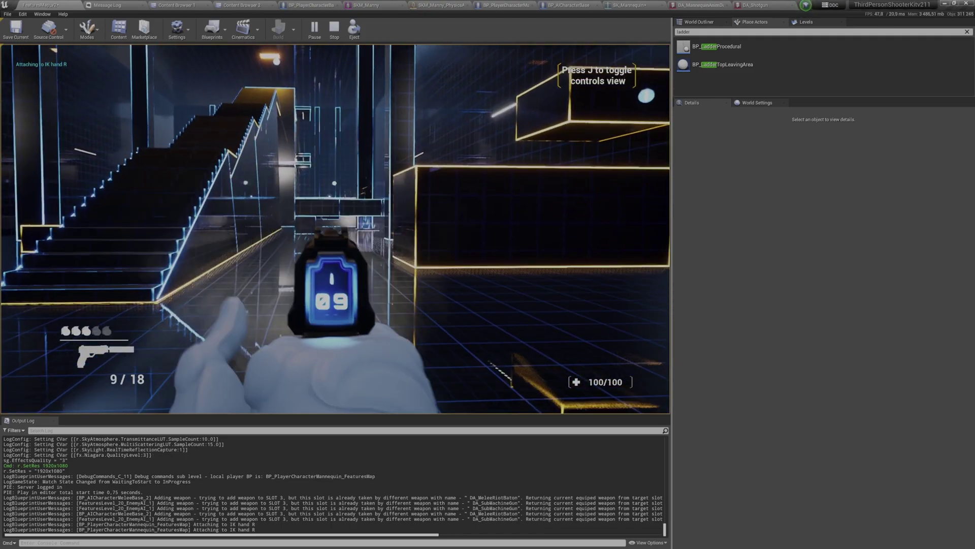
pyautogui.press('r')
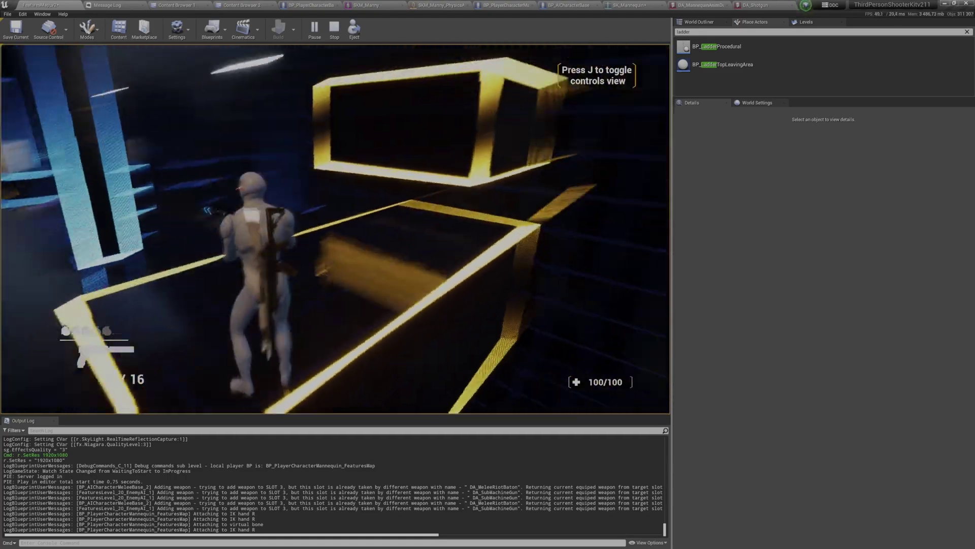
pyautogui.press('d')
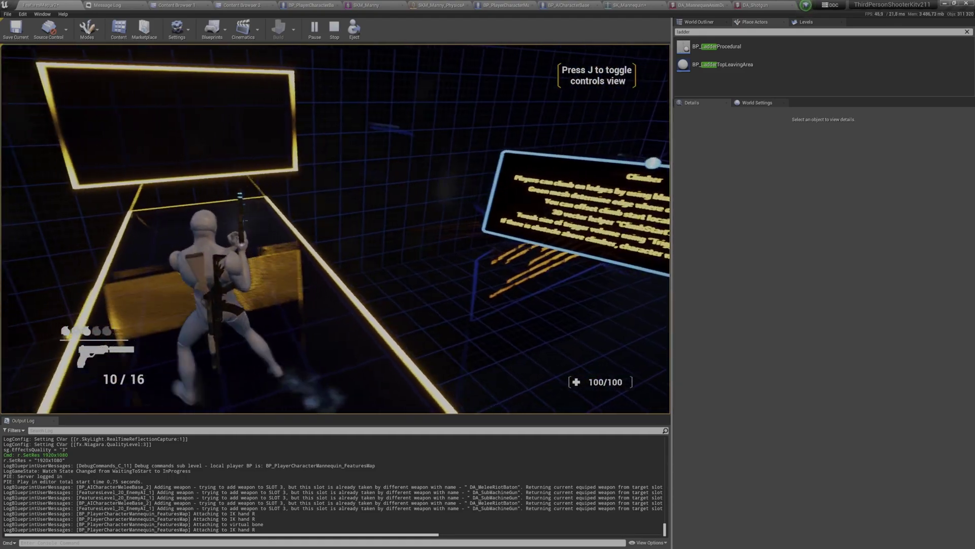
pyautogui.press('w')
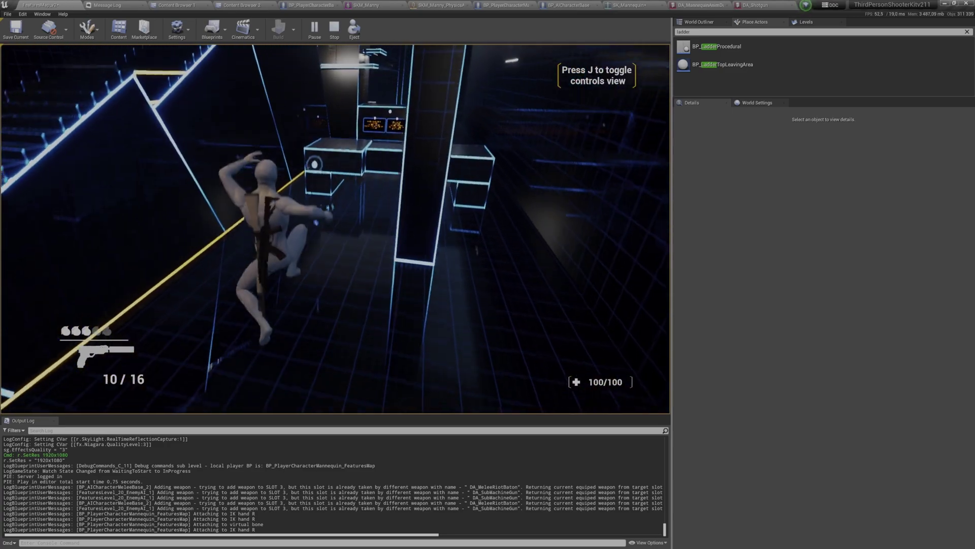
pyautogui.press('w')
pyautogui.press('space')
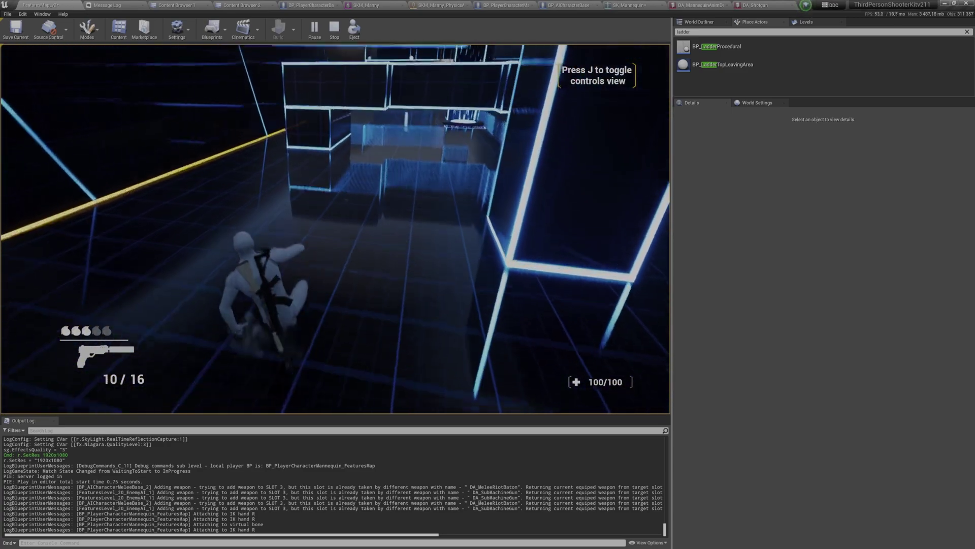
pyautogui.press('s')
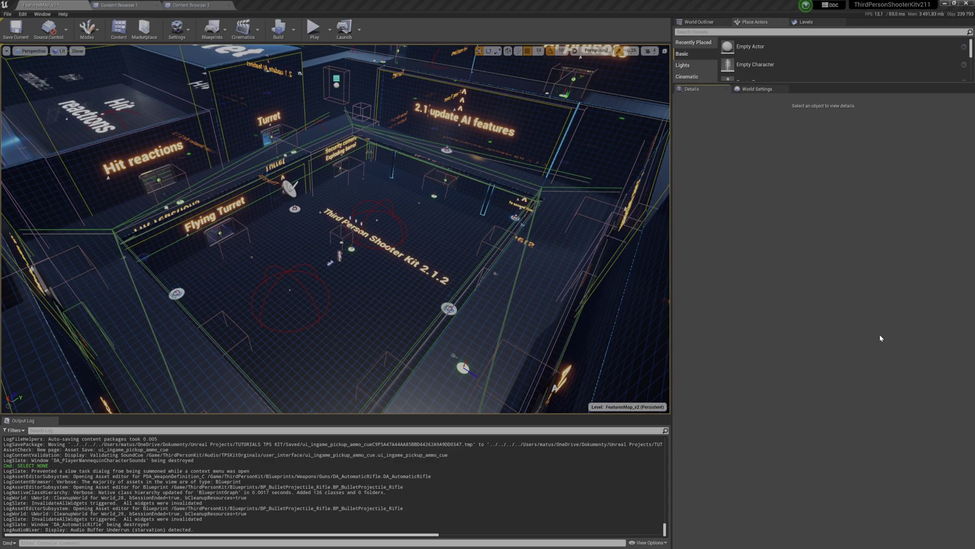
# - Switch to the Unreal Project Browser and select the Third Person template among the Games templates
pyautogui.moveTo(522, 241)
pyautogui.mouseDown(button='right')
pyautogui.moveTo(495, 240)
pyautogui.moveTo(522, 242)
pyautogui.mouseUp(button='right')
pyautogui.hotkey('alt', 'Tab')
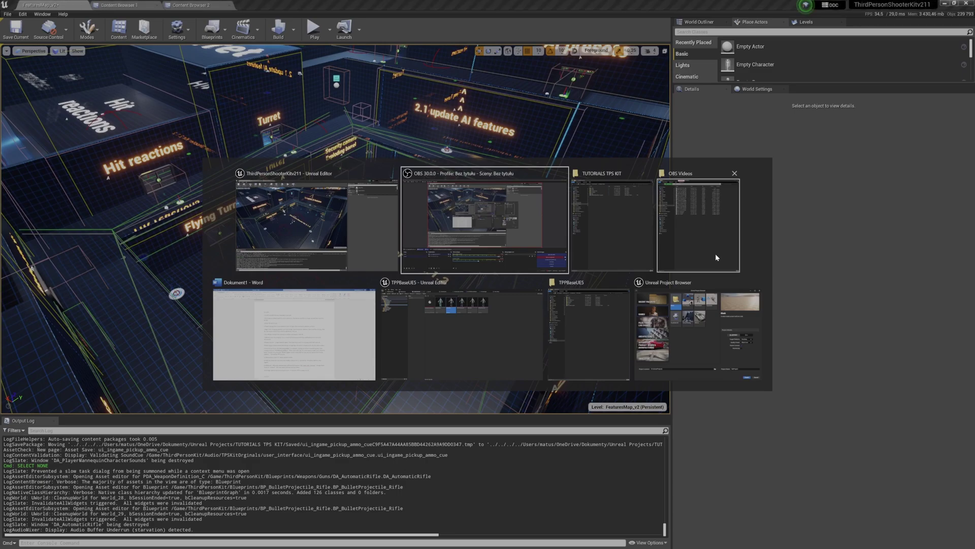
pyautogui.click(684, 337)
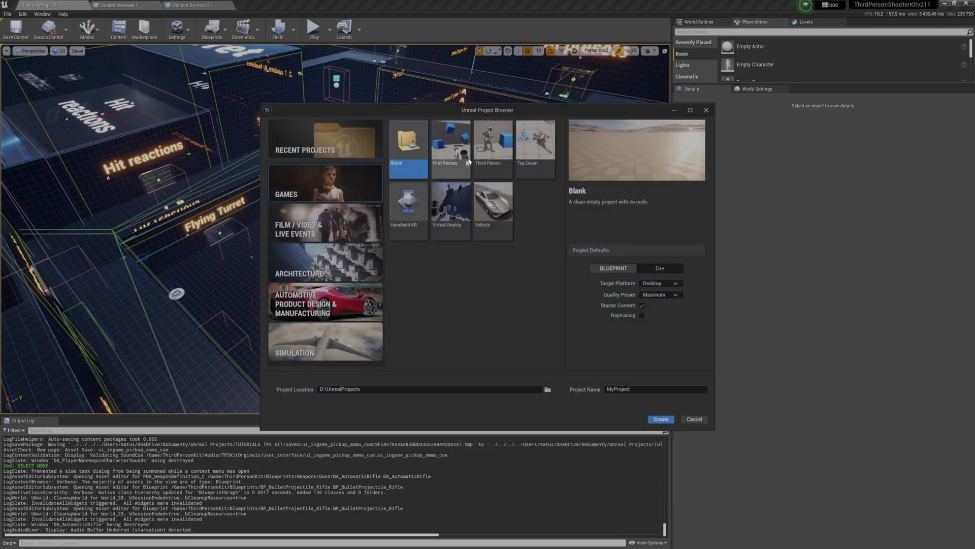
pyautogui.click(493, 147)
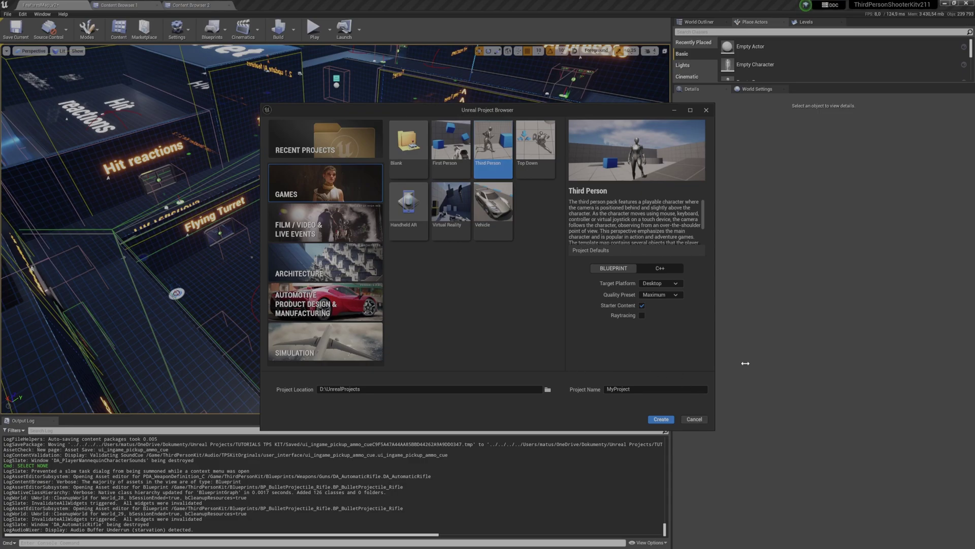
# - Switch to the TPPBaseUE5 project and examine the ThirdPersonMap level and the SKM_Manny skeletal mesh
pyautogui.hotkey('alt', 'Tab')
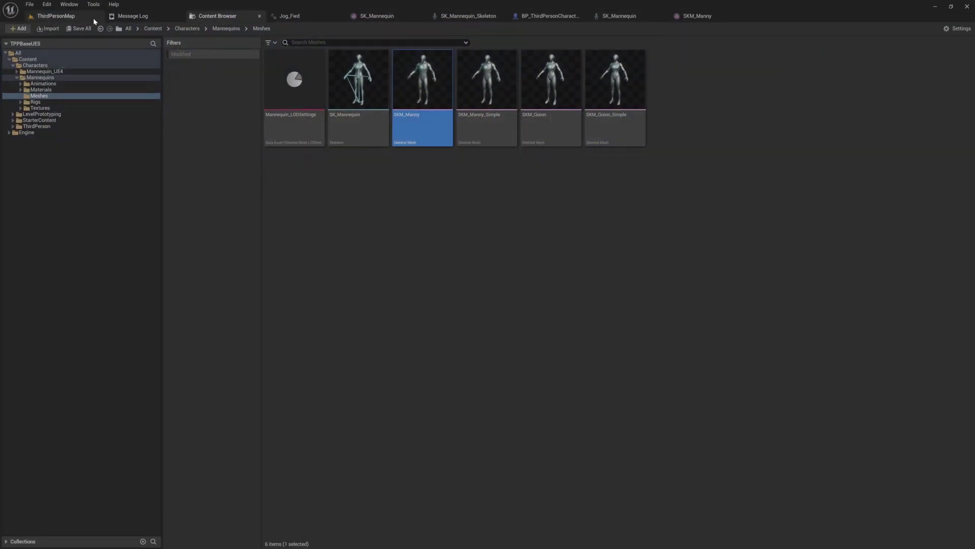
pyautogui.click(65, 18)
pyautogui.moveTo(396, 209); pyautogui.dragTo(390, 190, button='right')
pyautogui.press('s')
pyautogui.press('w')
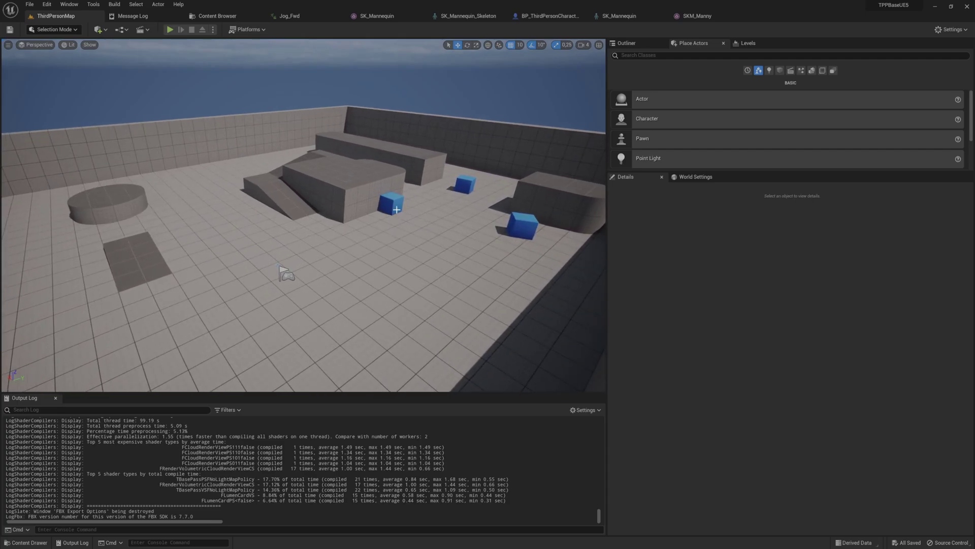
pyautogui.click(697, 16)
pyautogui.moveTo(462, 133); pyautogui.dragTo(388, 154)
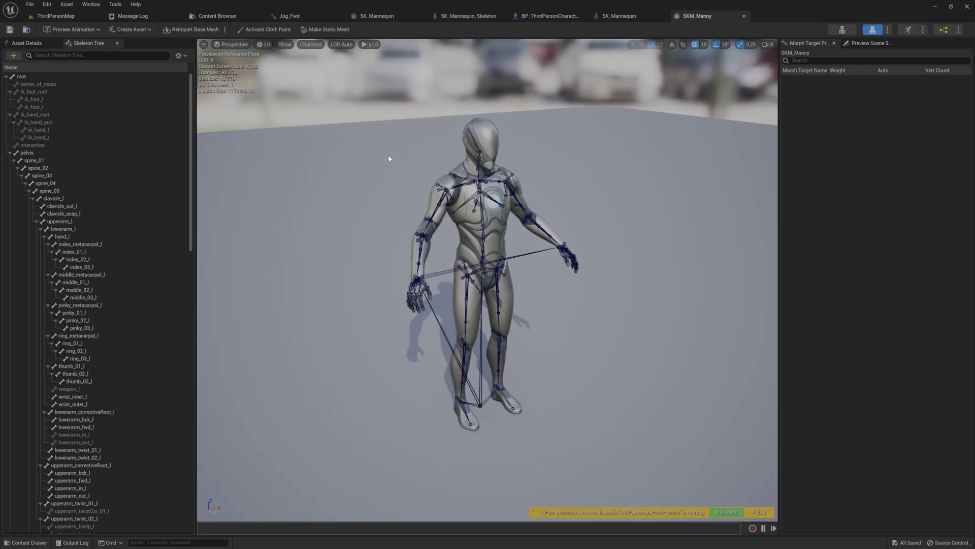
# - Locate the SKM_Manny mesh asset and export it as an FBX file into the TUTORIALS TPS KIT folder with the default export options
pyautogui.hotkey('ctrl', 'b')
pyautogui.moveTo(426, 79)
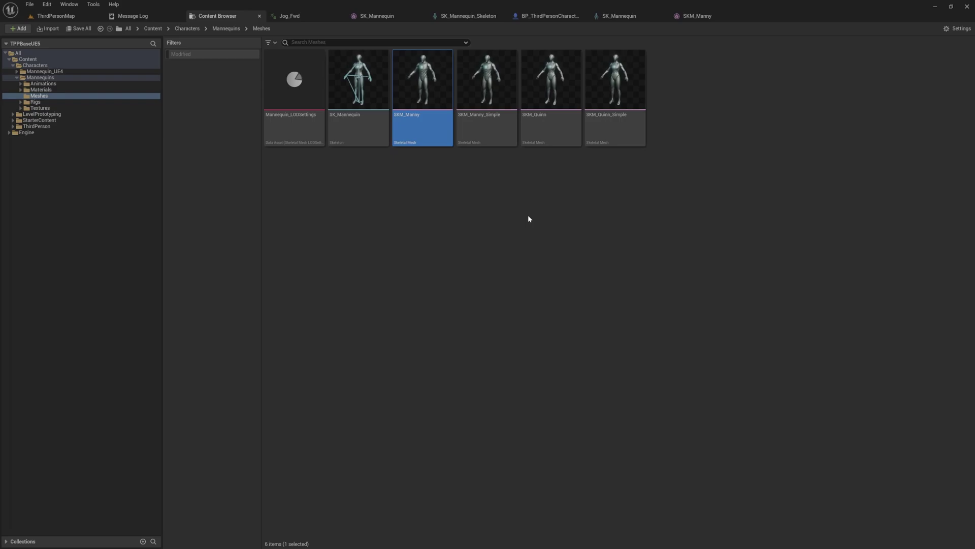
pyautogui.rightClick(427, 92)
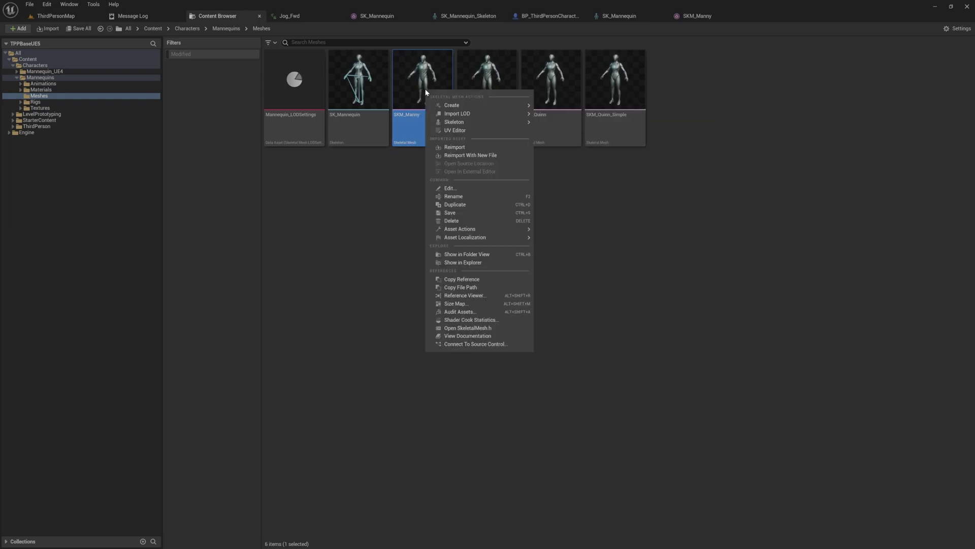
pyautogui.moveTo(531, 230)
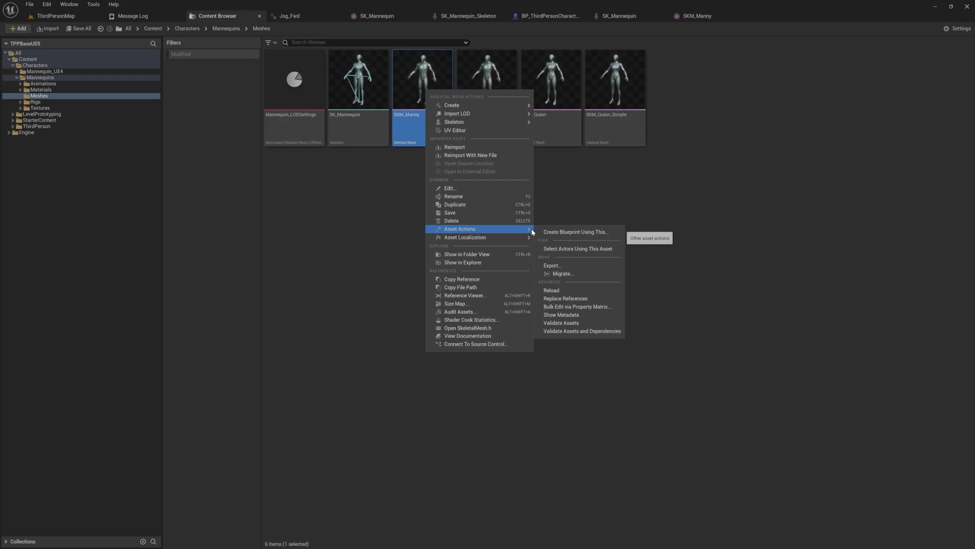
pyautogui.click(567, 266)
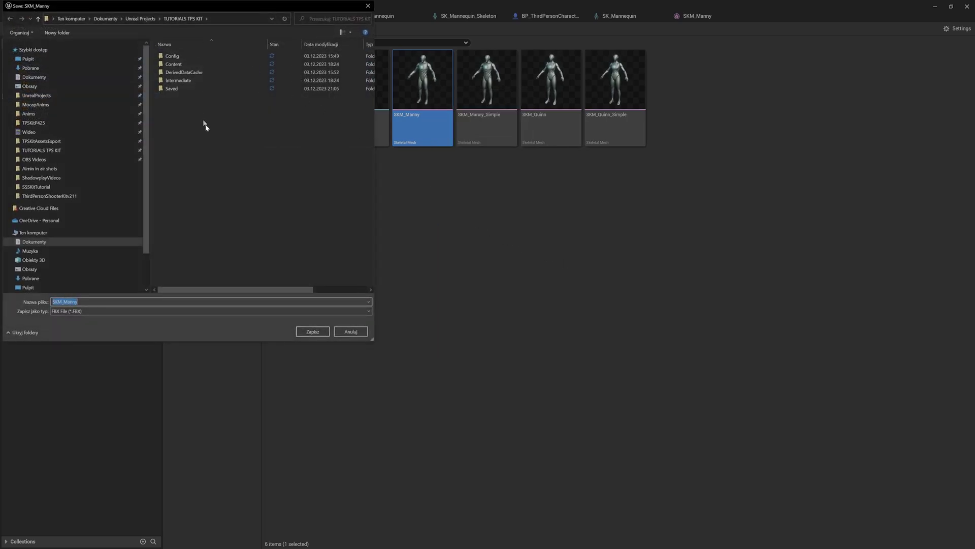
pyautogui.click(313, 331)
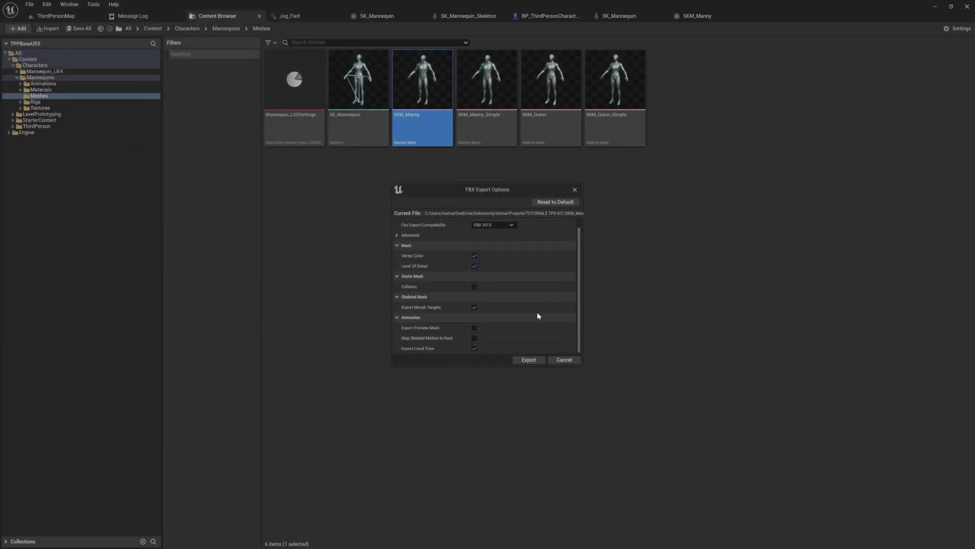
pyautogui.scroll(1, 538, 315)
pyautogui.scroll(-1, 519, 338)
pyautogui.click(541, 360)
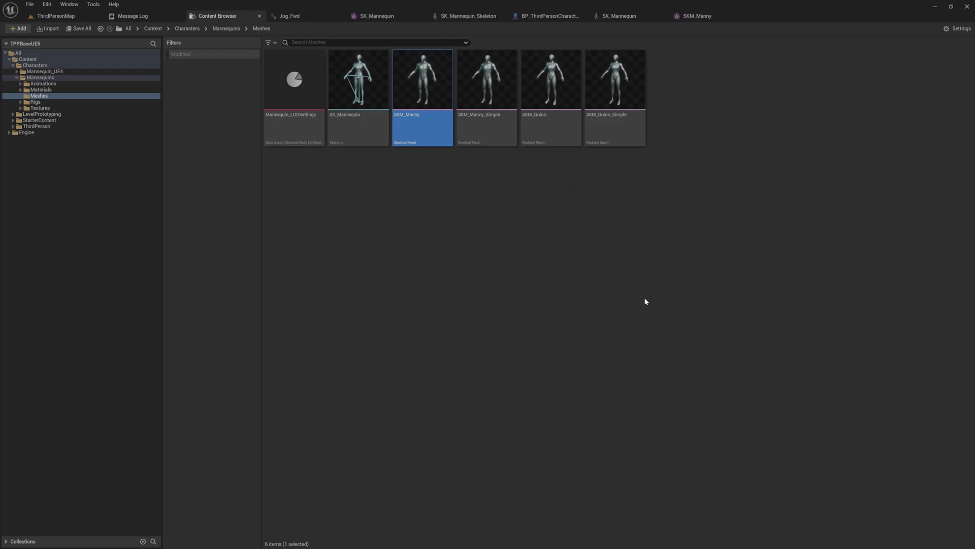
# - Switch to the ThirdPersonShooterKitv211 project and create a folder named UE5_Manny inside the ThirdPersonKit content folder
pyautogui.hotkey('alt', 'Tab')
pyautogui.click(657, 251)
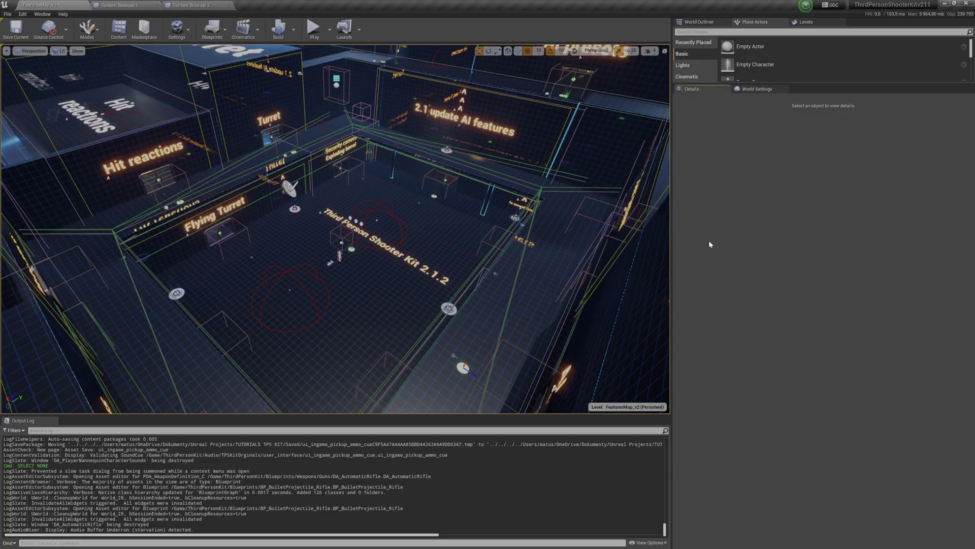
pyautogui.click(212, 3)
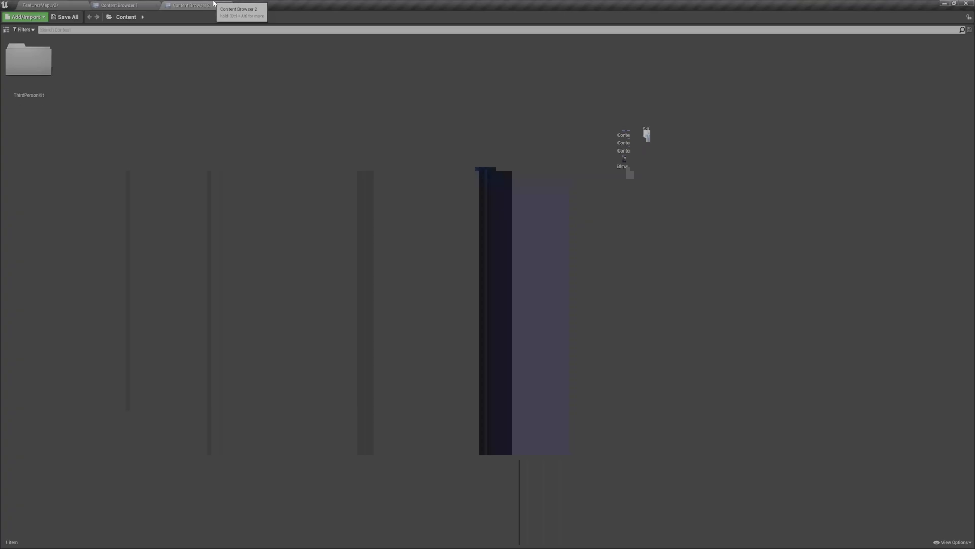
pyautogui.click(139, 4)
pyautogui.click(60, 46)
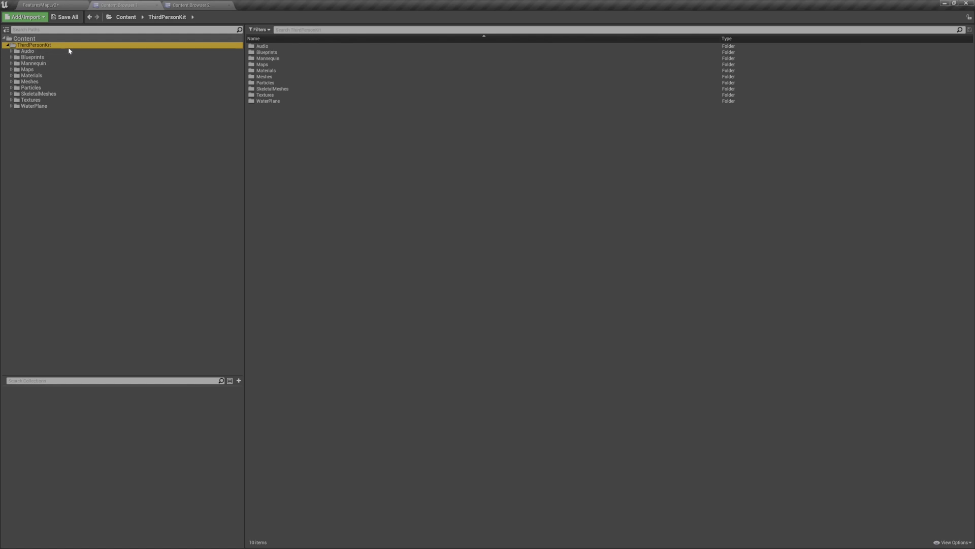
pyautogui.rightClick(90, 46)
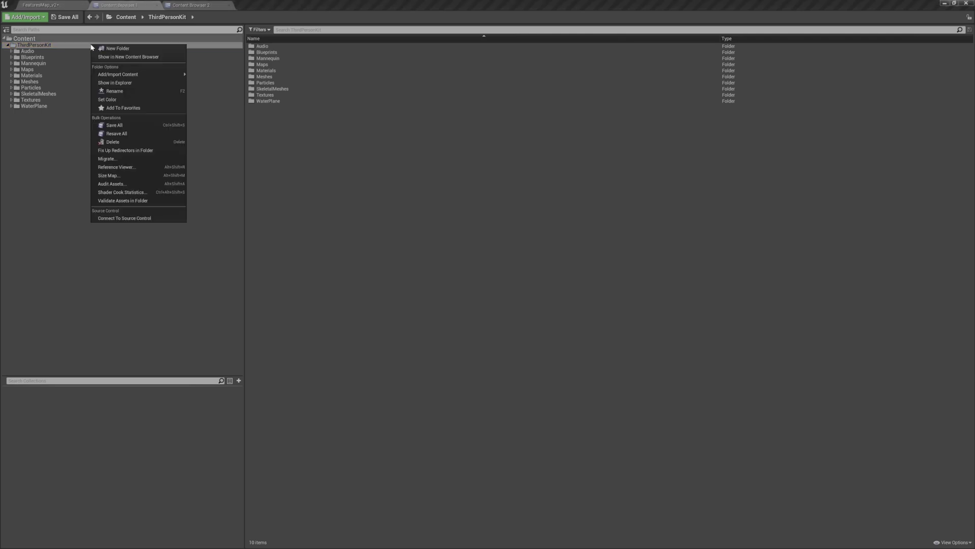
pyautogui.click(111, 47)
pyautogui.write('UE4_S')
pyautogui.press('BackSpace')
pyautogui.press('BackSpace')
pyautogui.press('BackSpace')
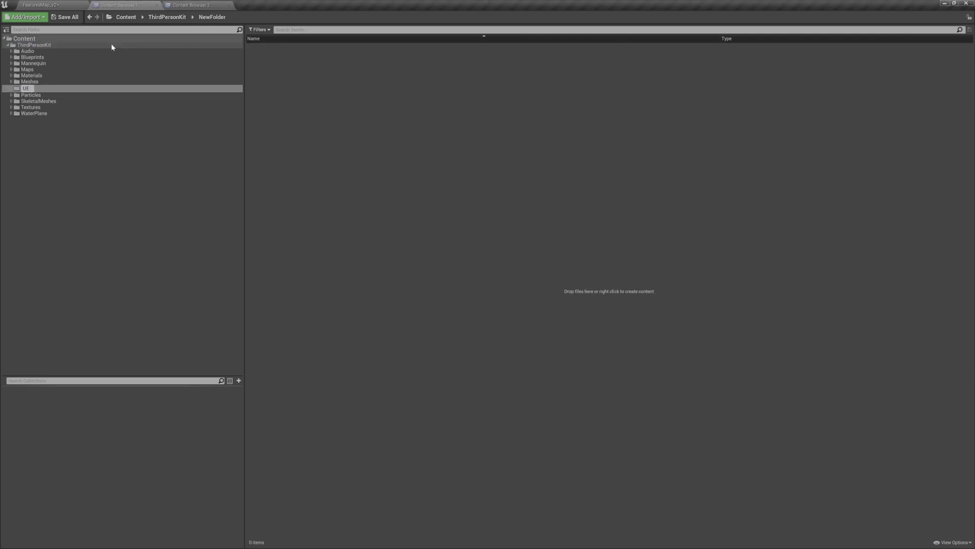
pyautogui.write('5_Manny')
pyautogui.press('Return')
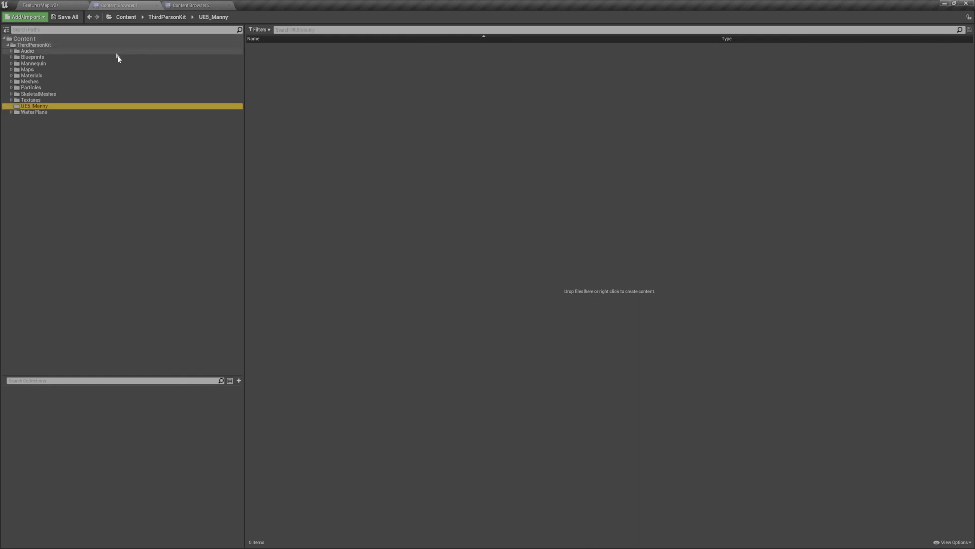
# - Start importing SKM_Manny.FBX from the TUTORIALS TPS KIT folder into the UE5_Manny folder
pyautogui.rightClick(438, 127)
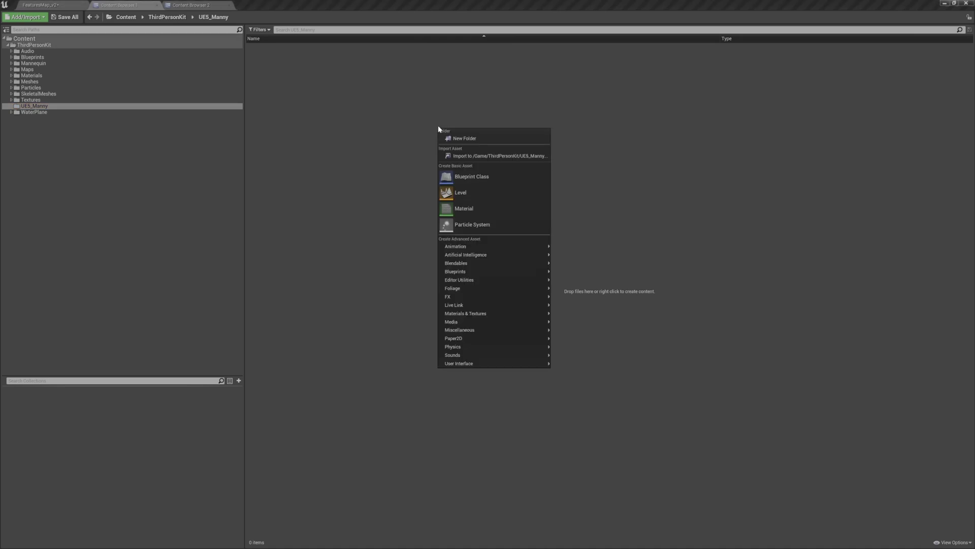
pyautogui.click(514, 157)
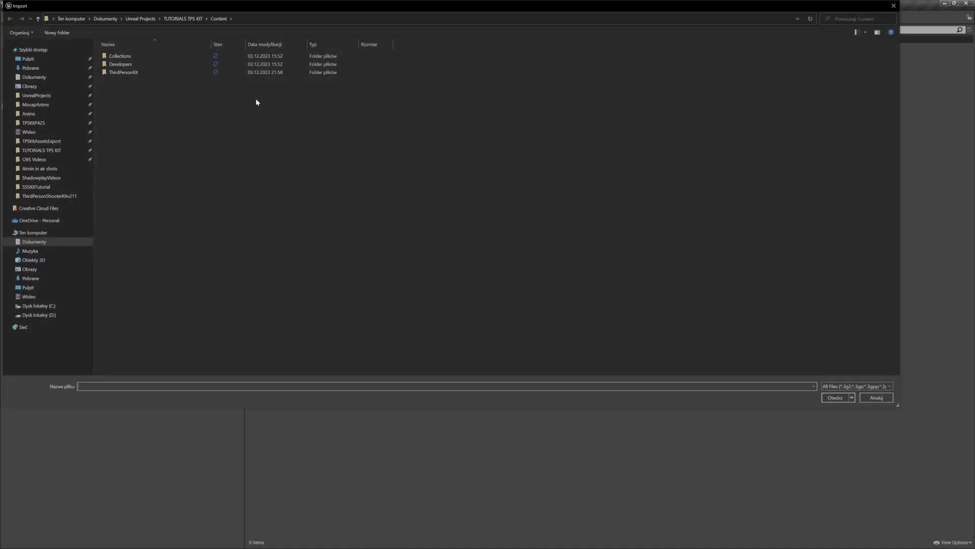
pyautogui.click(183, 18)
pyautogui.click(133, 98)
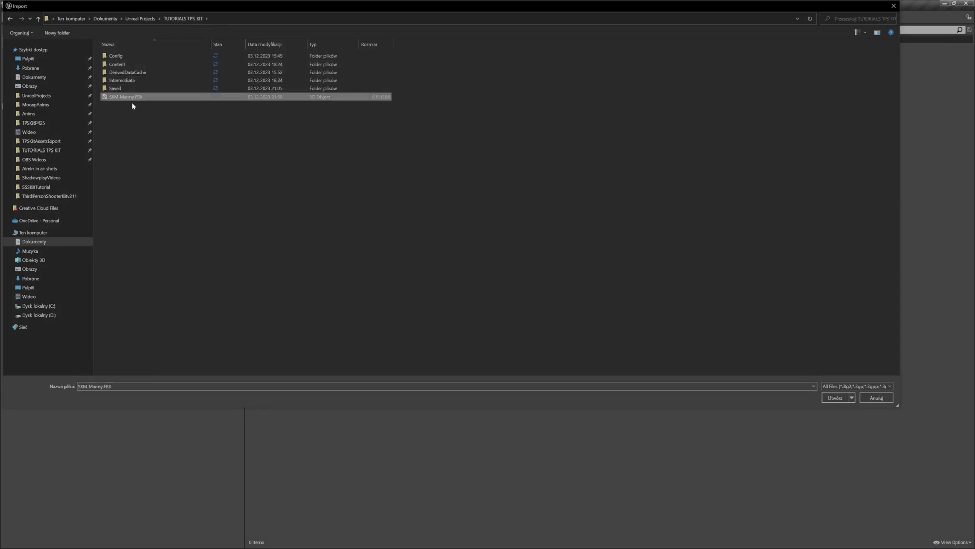
pyautogui.doubleClick(135, 97)
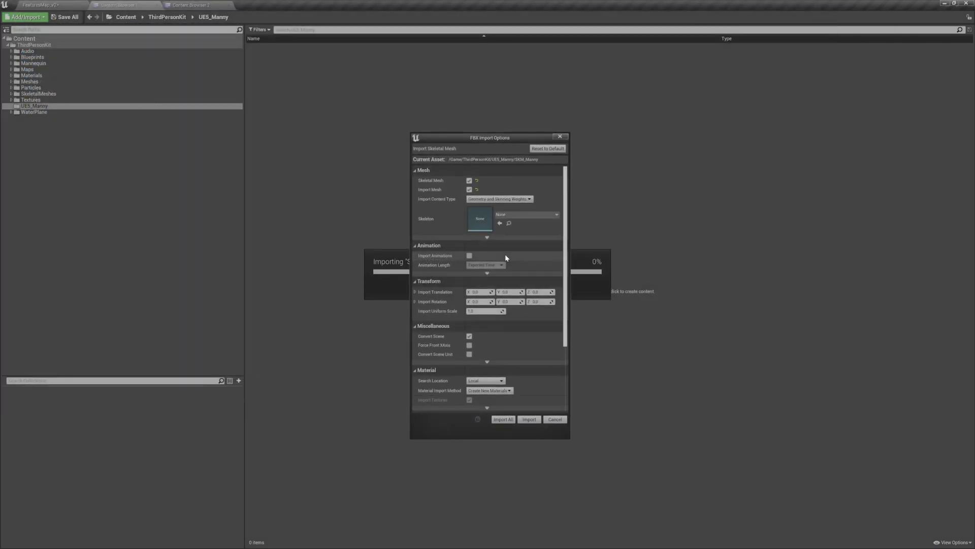
pyautogui.moveTo(514, 135); pyautogui.dragTo(520, 85)
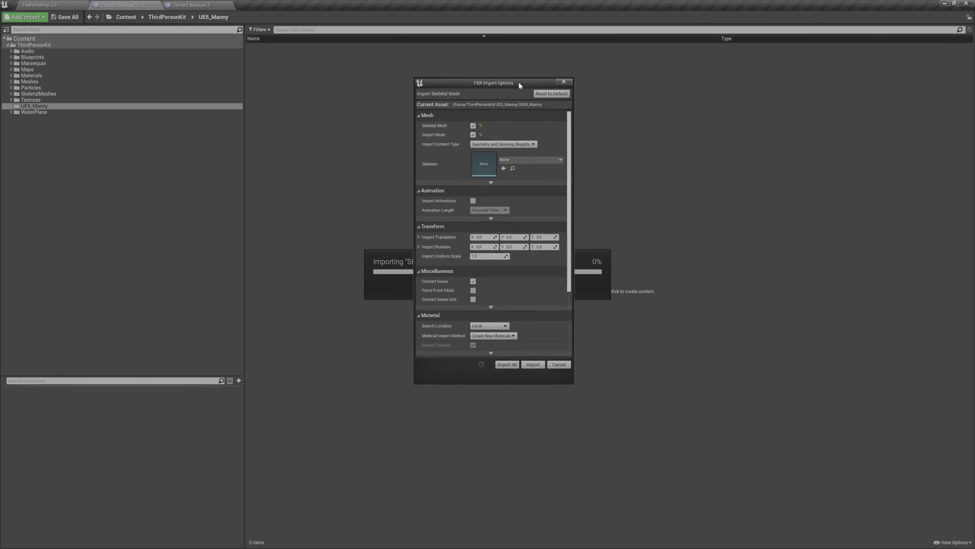
# - Check the material search locations and set the material import method to Do Not Create Material
pyautogui.scroll(-5, 542, 248)
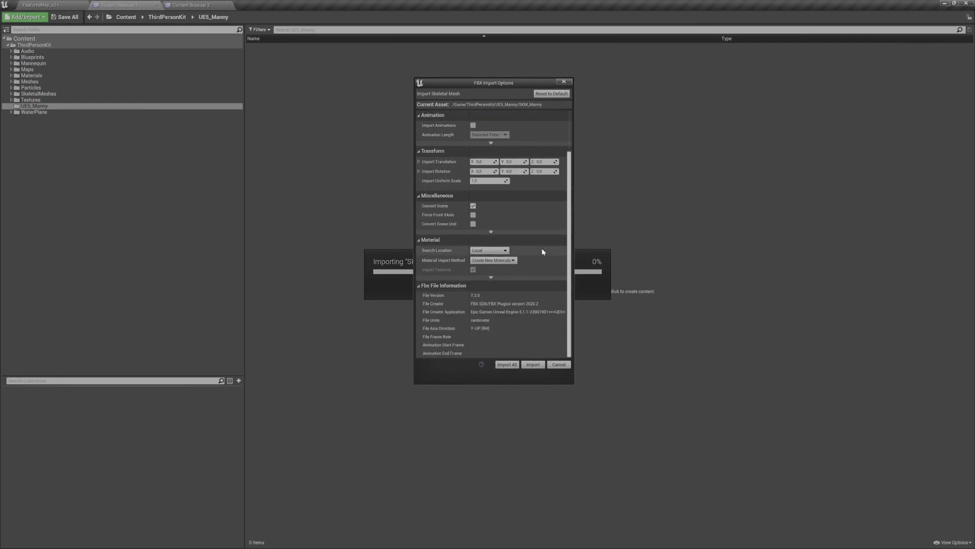
pyautogui.click(505, 251)
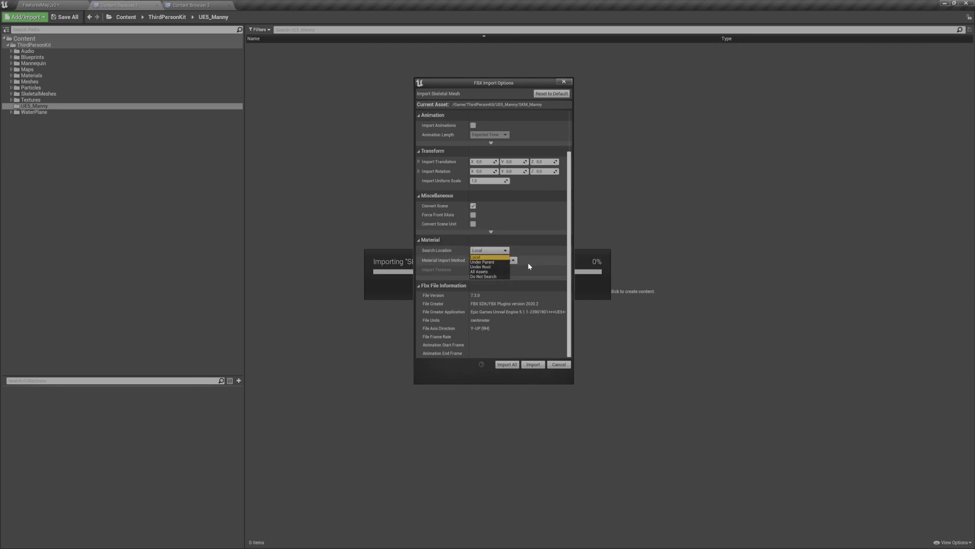
pyautogui.click(533, 254)
pyautogui.click(514, 263)
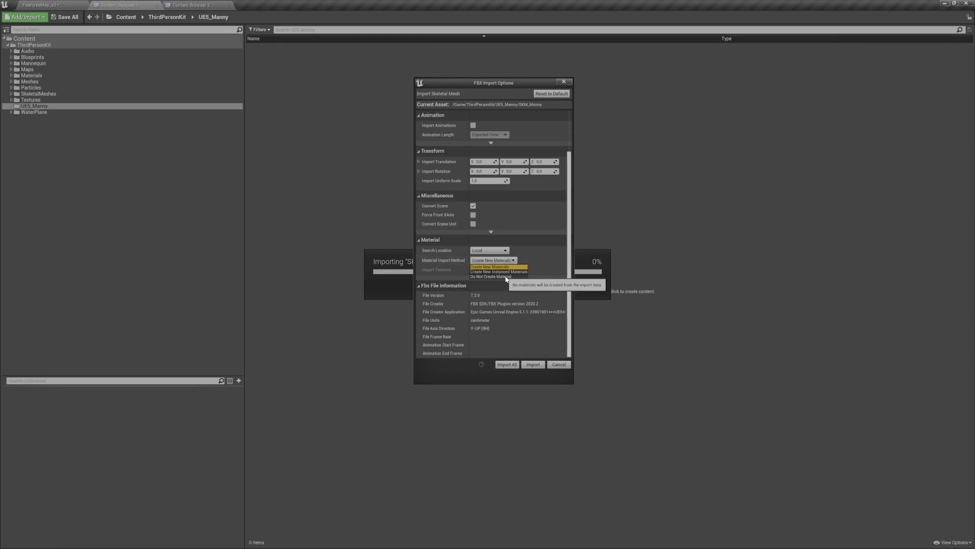
pyautogui.click(502, 277)
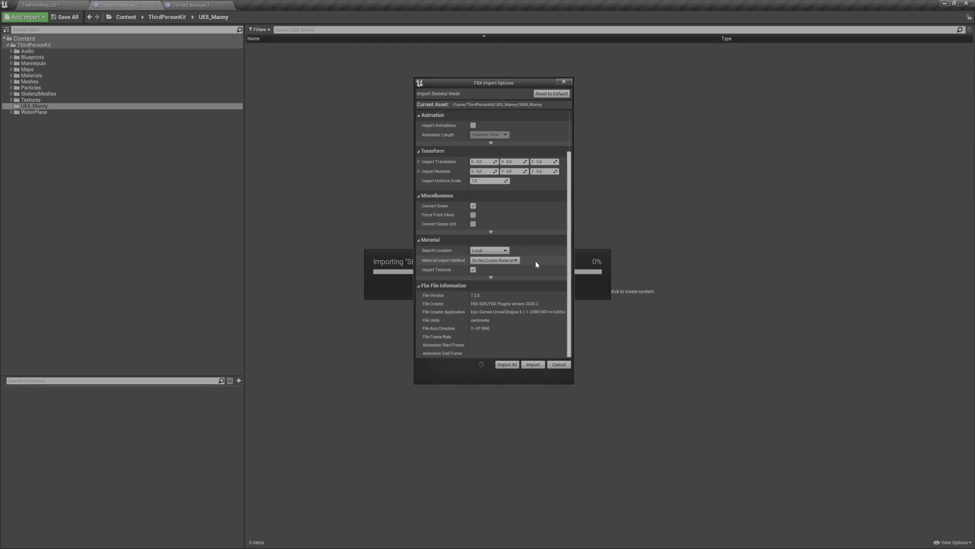
# - Set the material import method to Create New Materials and expand the advanced material import options
pyautogui.click(495, 260)
pyautogui.click(495, 269)
pyautogui.click(492, 278)
pyautogui.scroll(-1, 528, 273)
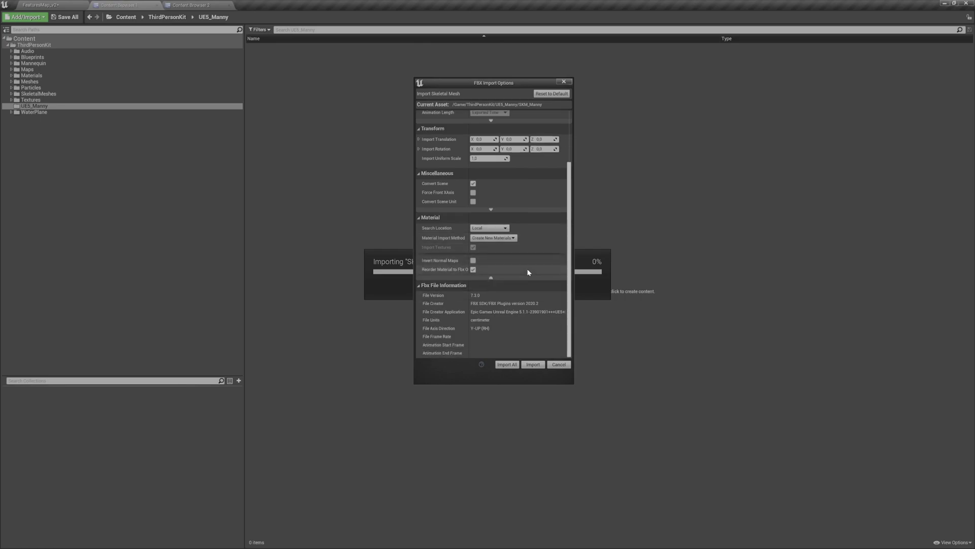
pyautogui.scroll(4, 529, 272)
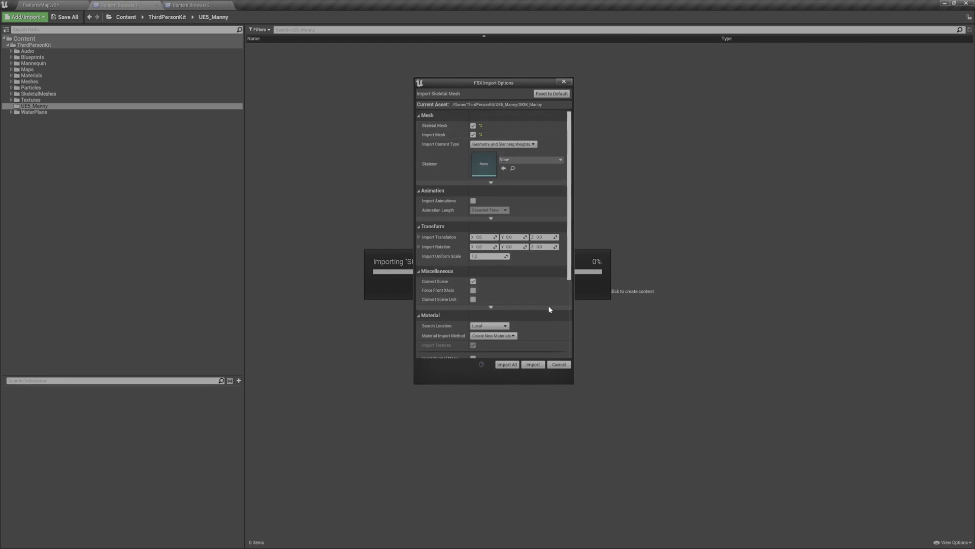
# - Review the remaining mesh and material options, keep them as set, and import SKM_Manny into the UE5_Manny folder
pyautogui.click(490, 182)
pyautogui.scroll(-10, 537, 282)
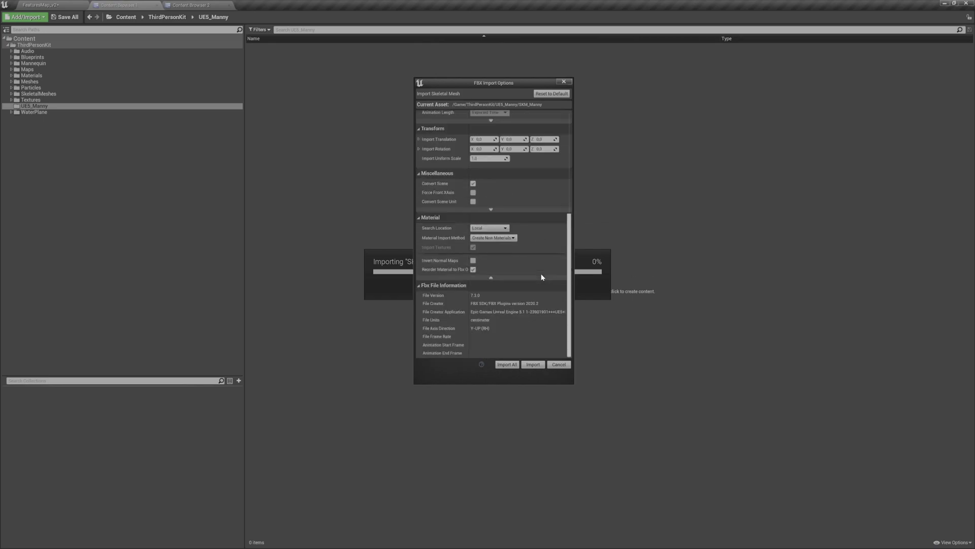
pyautogui.click(533, 364)
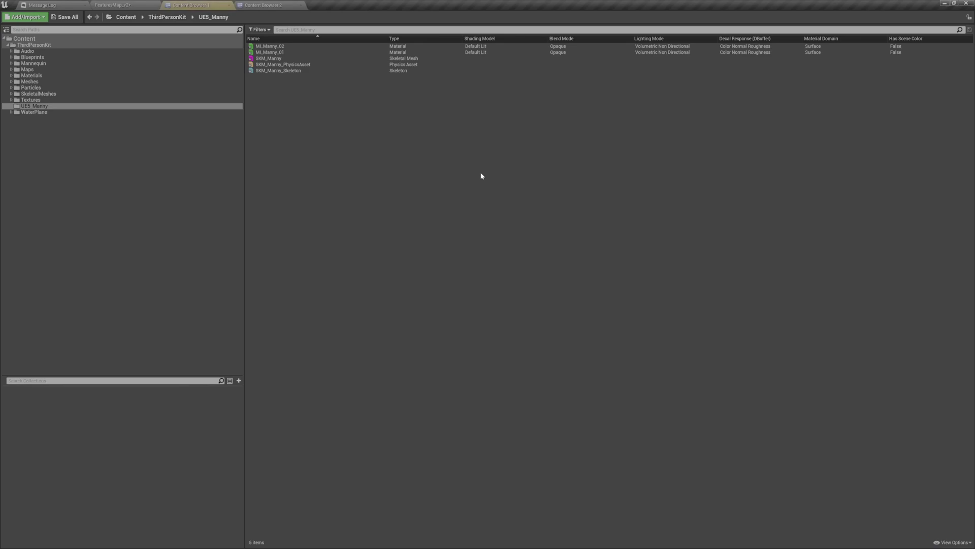
# - Open the imported SKM_Manny skeletal mesh and inspect its body from several angles
pyautogui.doubleClick(295, 58)
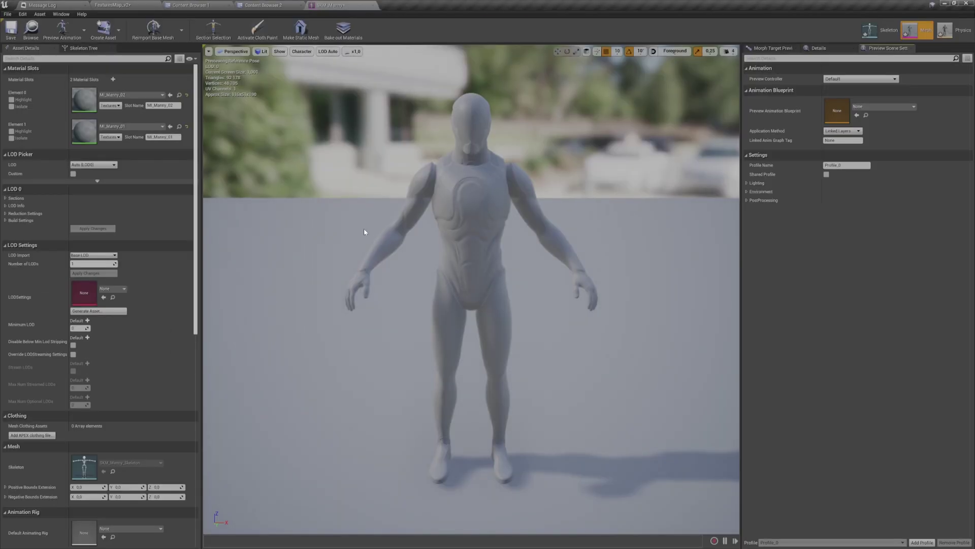
pyautogui.keyDown('alt'); pyautogui.moveTo(365, 232); pyautogui.dragTo(430, 249); pyautogui.keyUp('alt')
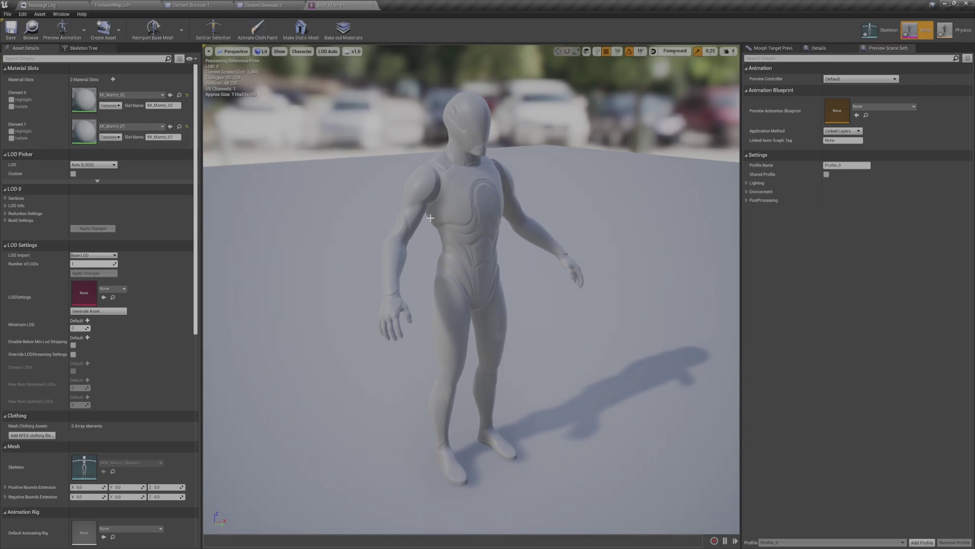
pyautogui.moveTo(430, 218)
pyautogui.keyDown('alt'); pyautogui.mouseDown()
pyautogui.moveTo(402, 219)
pyautogui.moveTo(432, 221)
pyautogui.mouseUp(); pyautogui.keyUp('alt')
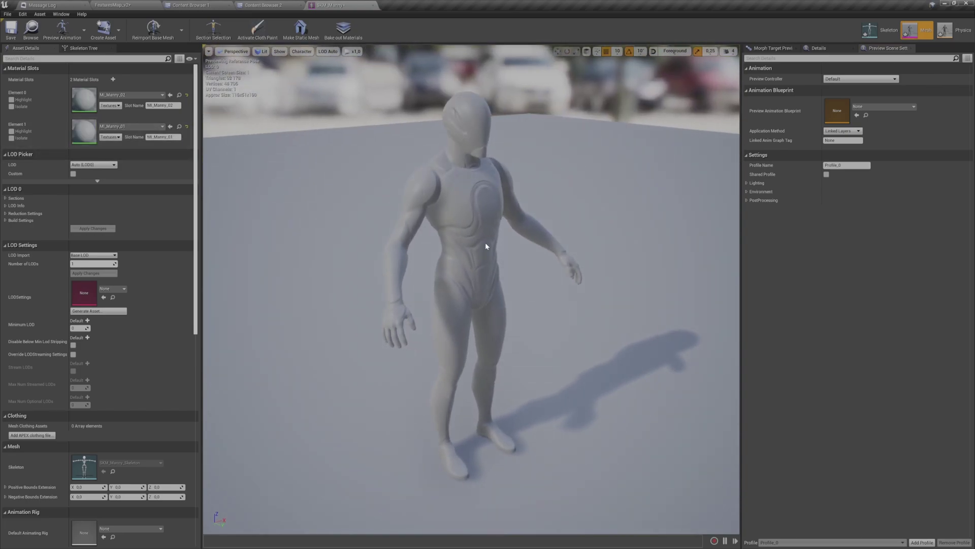
pyautogui.keyDown('alt'); pyautogui.moveTo(486, 247); pyautogui.dragTo(538, 249); pyautogui.keyUp('alt')
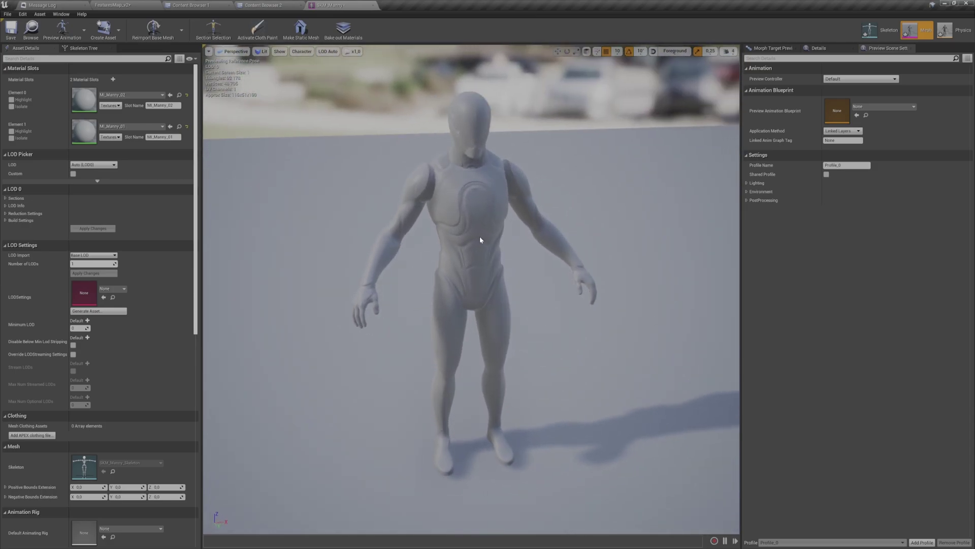
# - Show the bones of the whole hierarchy on the SKM_Manny preview mesh
pyautogui.click(302, 52)
pyautogui.moveTo(307, 84)
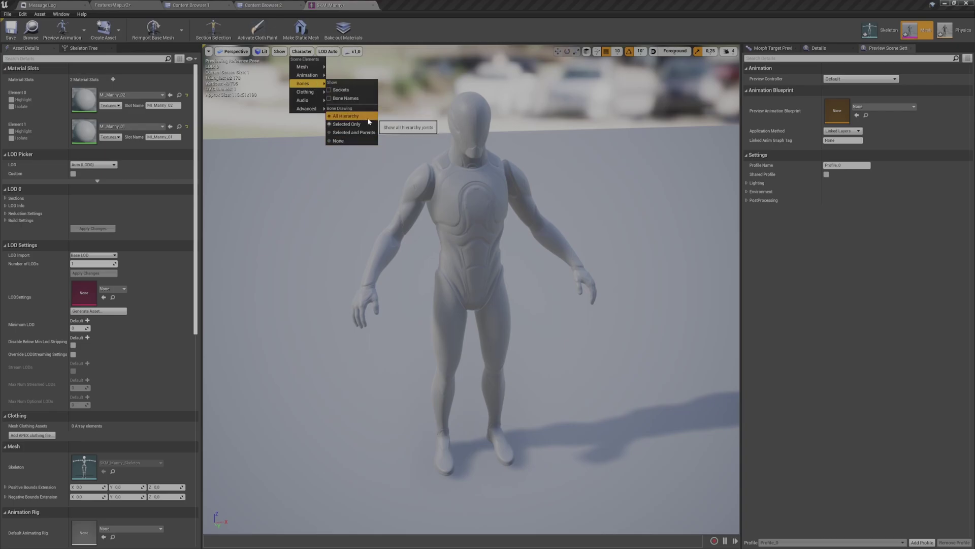
pyautogui.click(348, 116)
pyautogui.moveTo(489, 167)
pyautogui.keyDown('alt'); pyautogui.mouseDown()
pyautogui.moveTo(437, 175)
pyautogui.moveTo(486, 176)
pyautogui.mouseUp(); pyautogui.keyUp('alt')
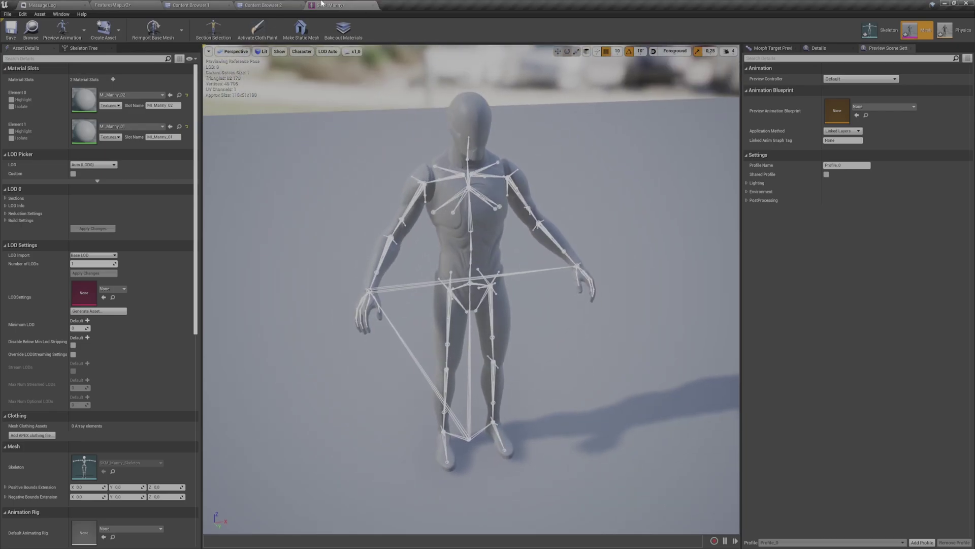
# - Return to the UE5_Manny folder, save all the imported assets, and select SKM_Manny
pyautogui.click(287, 3)
pyautogui.click(179, 4)
pyautogui.click(395, 156)
pyautogui.hotkey('ctrl', 'a')
pyautogui.click(344, 125)
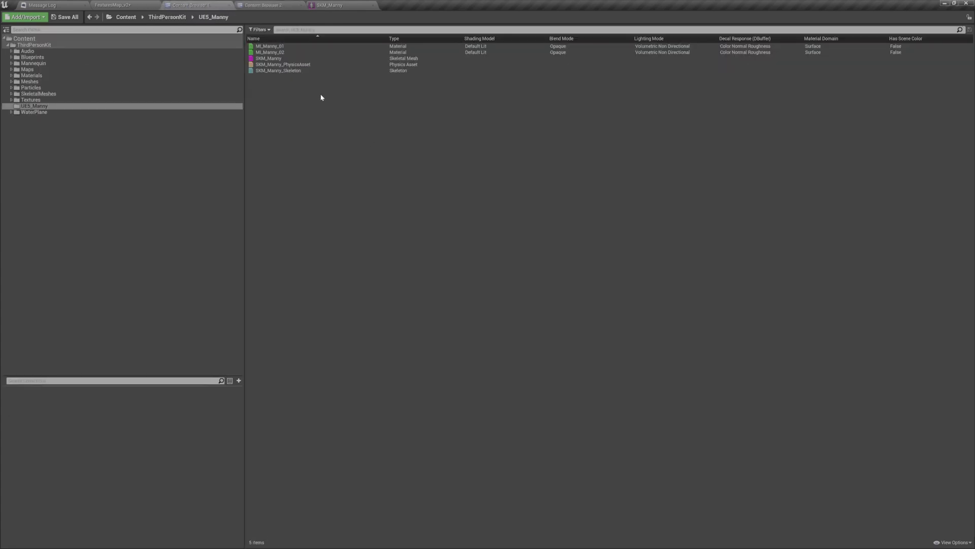
pyautogui.click(339, 58)
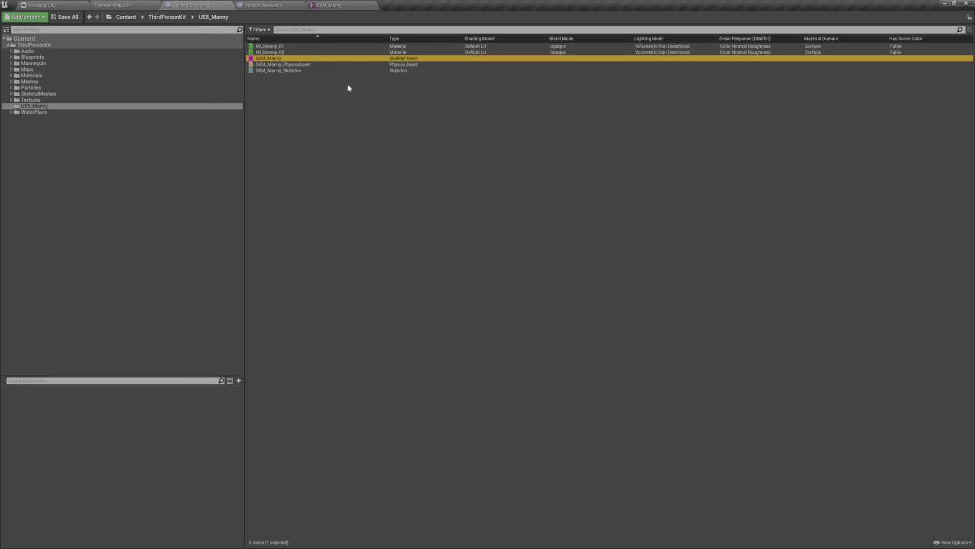
# - Create a new level from the Default template without saving the changes to FeaturesMap_v2
pyautogui.click(97, 9)
pyautogui.click(7, 14)
pyautogui.click(35, 29)
pyautogui.click(426, 239)
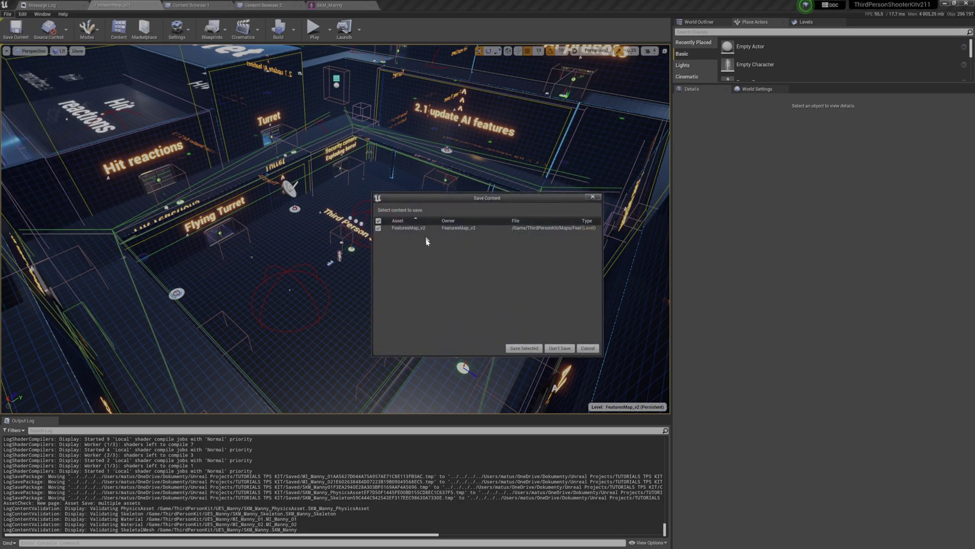
pyautogui.click(559, 348)
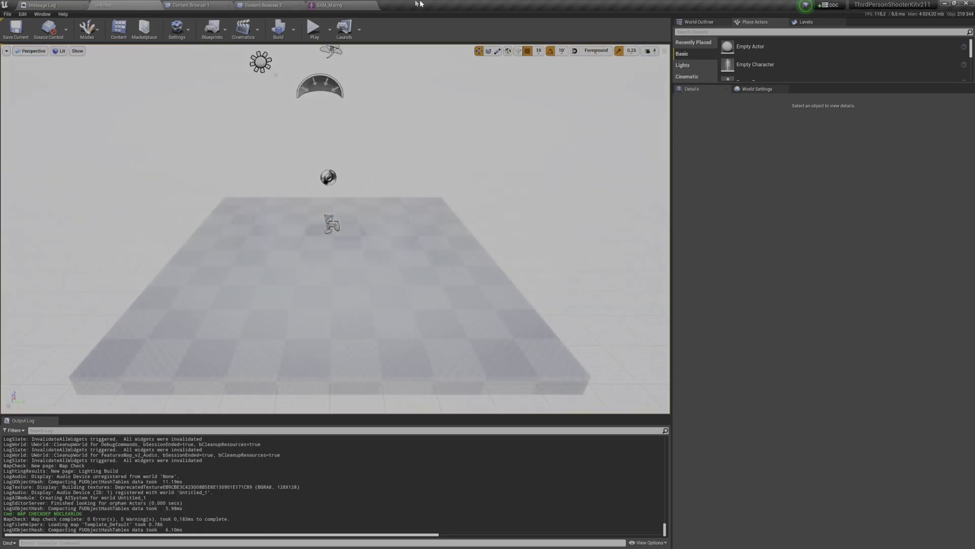
# - Try to assign the SK_Mannequin skeleton to the SKM_Manny mesh, searching the skeleton list for "mann"
pyautogui.click(329, 4)
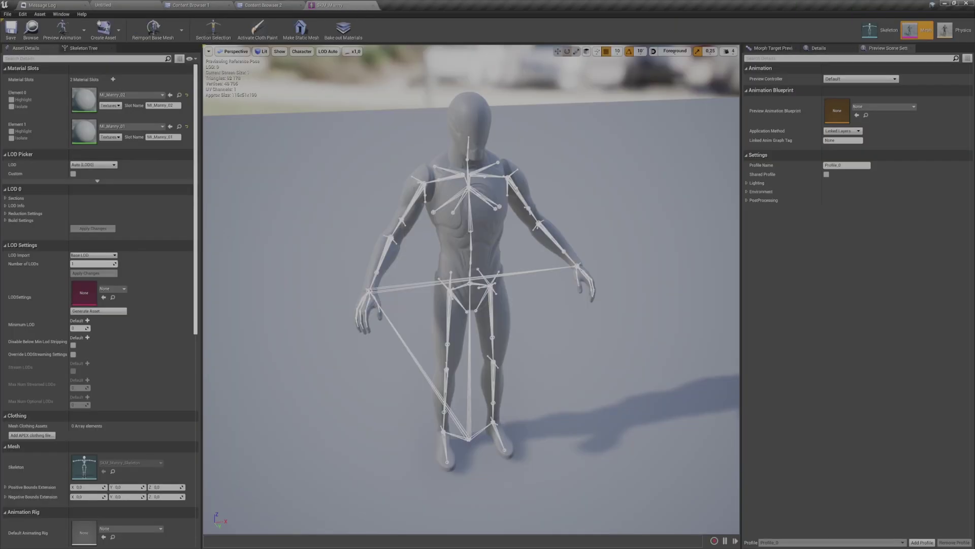
pyautogui.hotkey('ctrl', 'b')
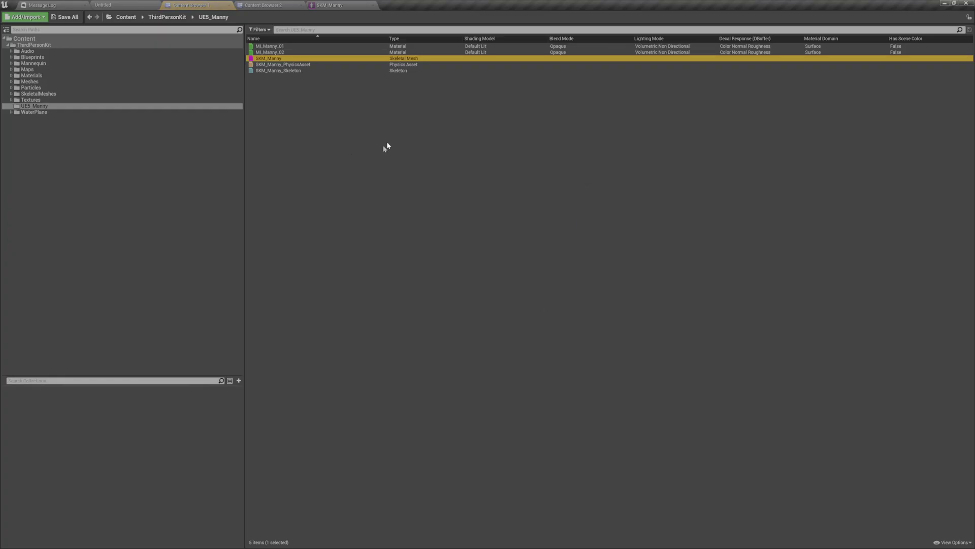
pyautogui.rightClick(324, 59)
pyautogui.moveTo(404, 95)
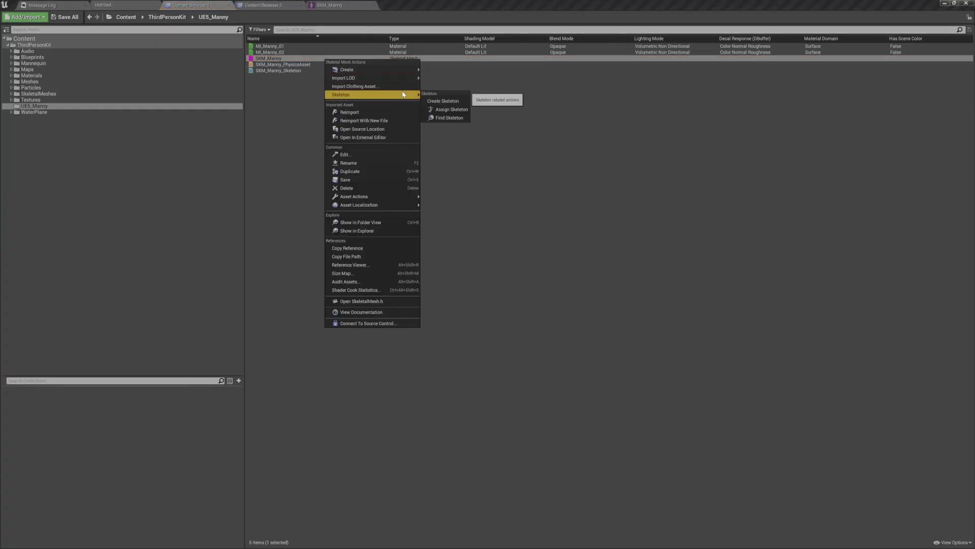
pyautogui.click(451, 109)
pyautogui.moveTo(496, 159); pyautogui.dragTo(484, 89)
pyautogui.write('mann')
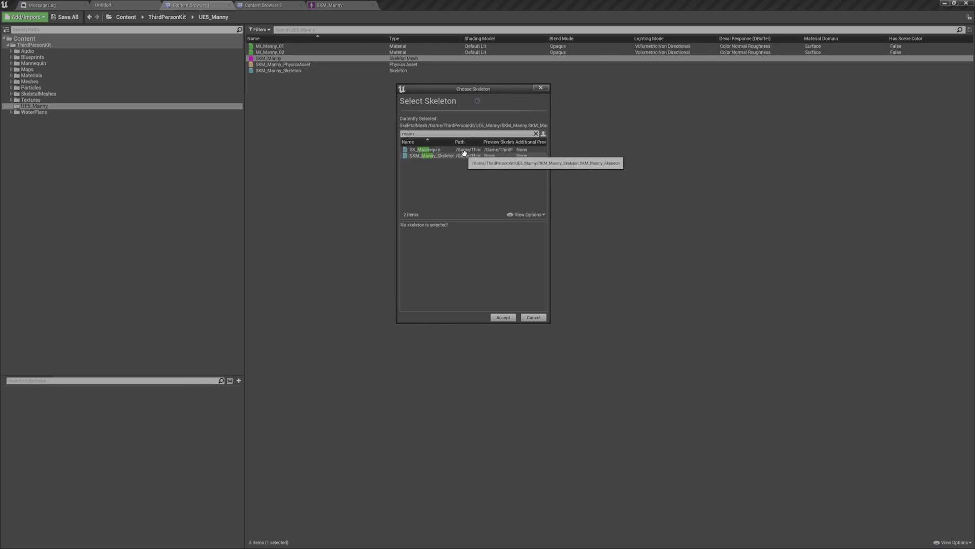
pyautogui.click(459, 150)
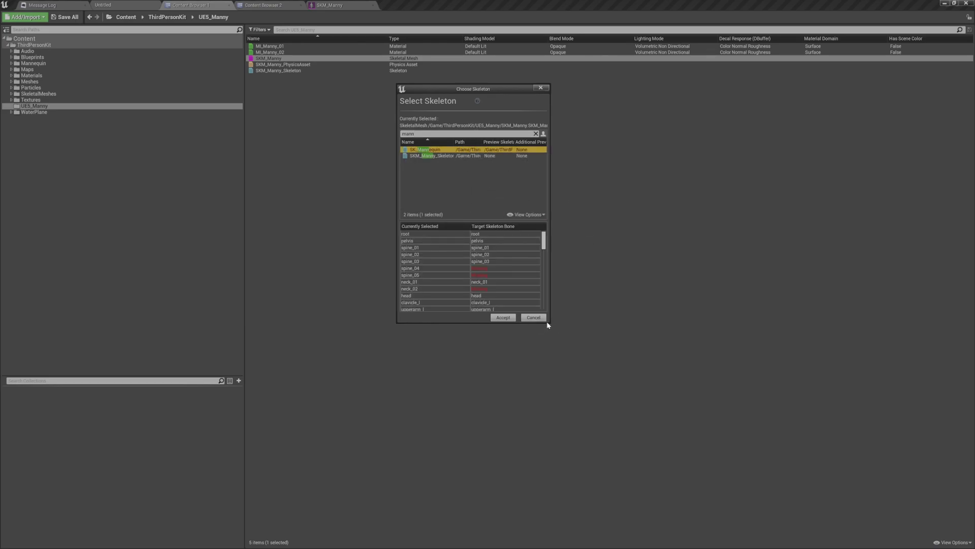
pyautogui.moveTo(550, 323); pyautogui.dragTo(816, 470)
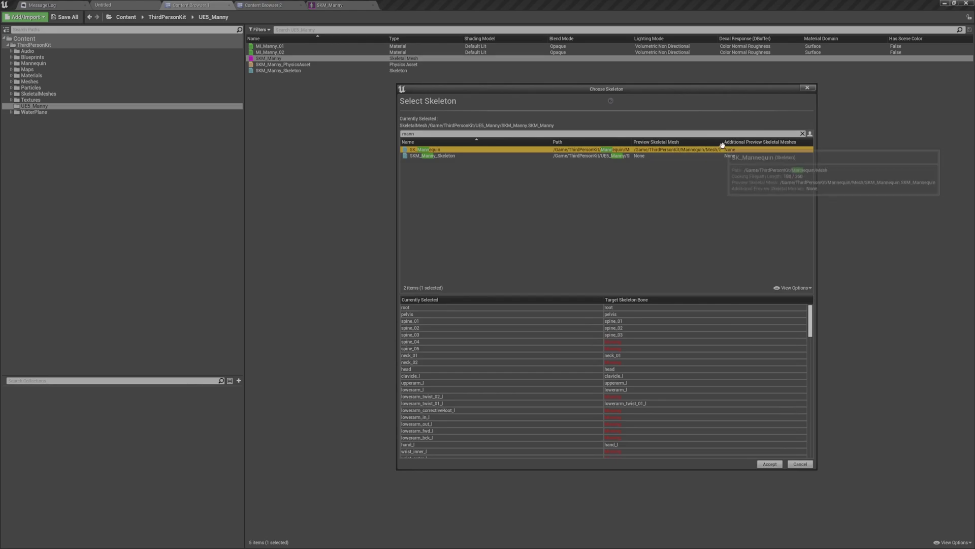
pyautogui.moveTo(724, 146); pyautogui.dragTo(795, 145)
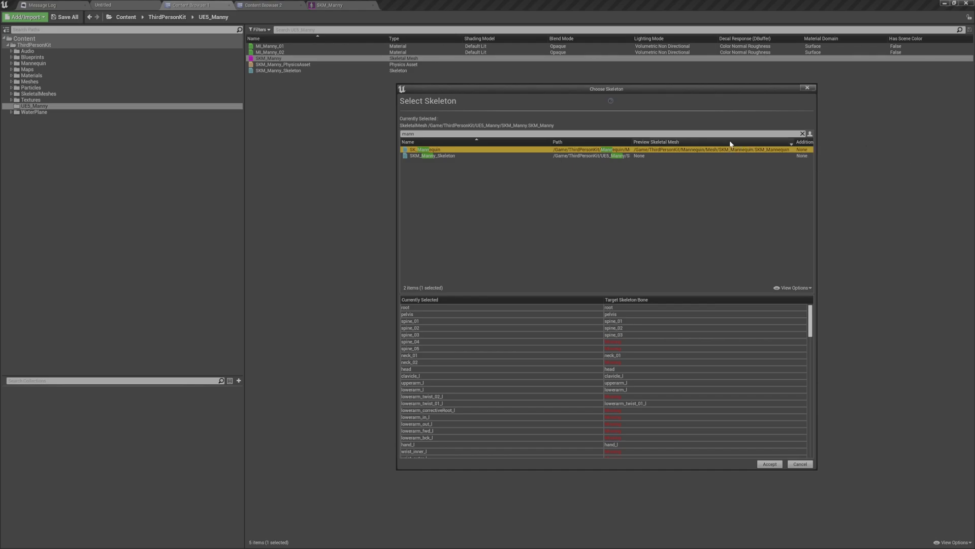
pyautogui.click(770, 465)
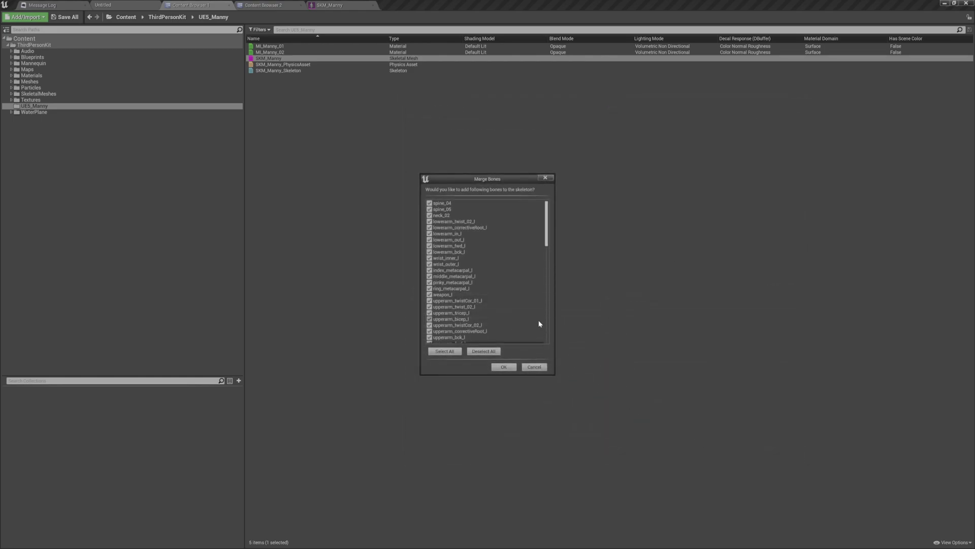
# - Try to merge all the listed bones into SK_Mannequin and agree to regenerate the skeleton from the SKM_Manny mesh
pyautogui.scroll(-8, 495, 286)
pyautogui.scroll(8, 500, 285)
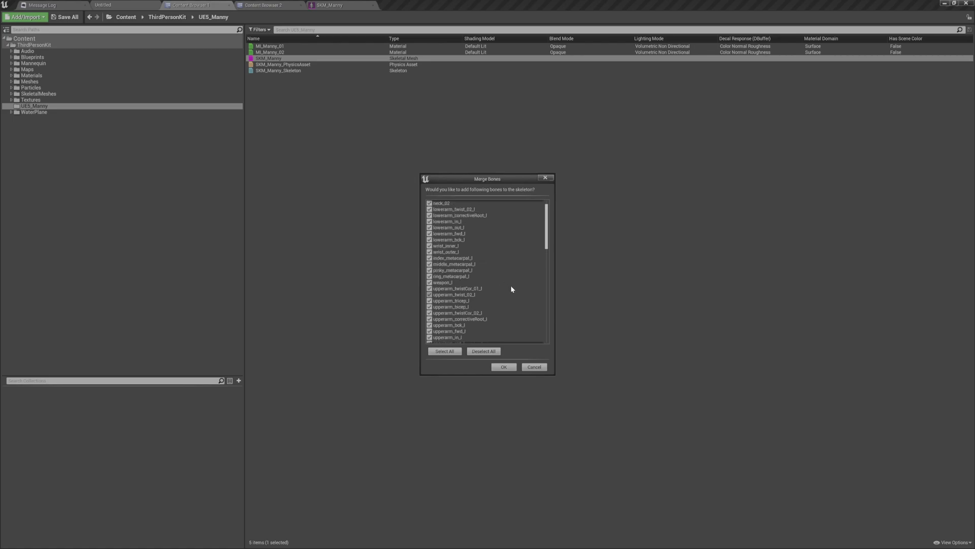
pyautogui.click(504, 367)
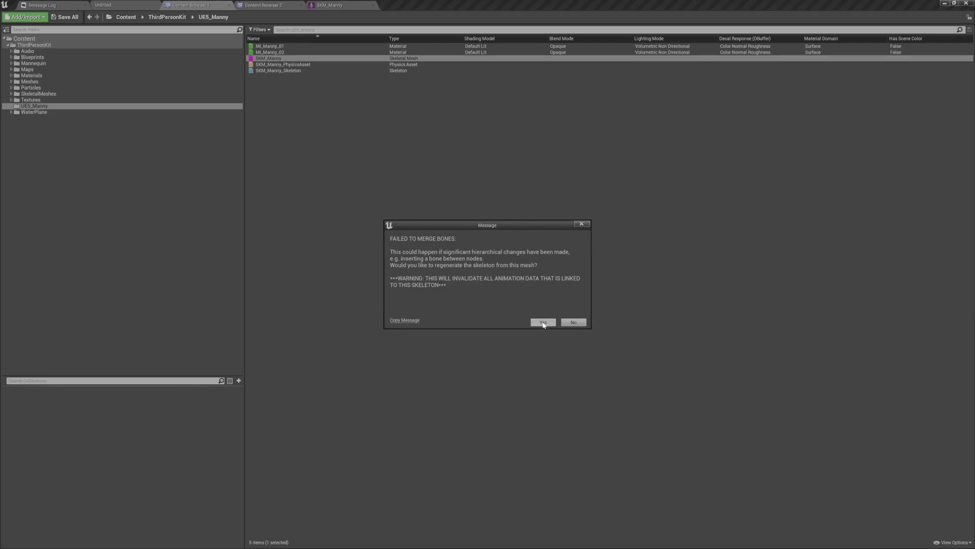
pyautogui.click(543, 323)
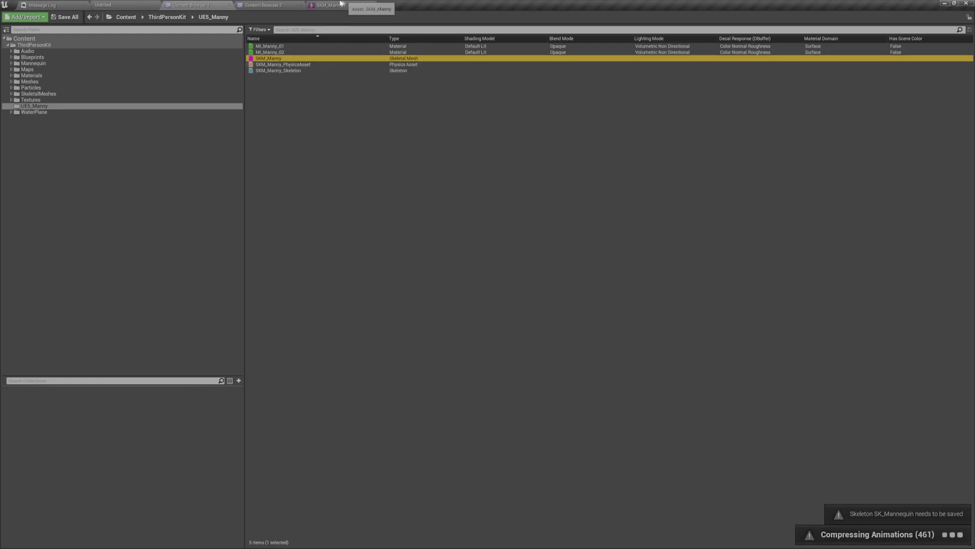
# - Reopen SKM_Manny, examine its bones on the preview mesh, and close it to return to the UE5_Manny folder
pyautogui.click(373, 5)
pyautogui.doubleClick(298, 58)
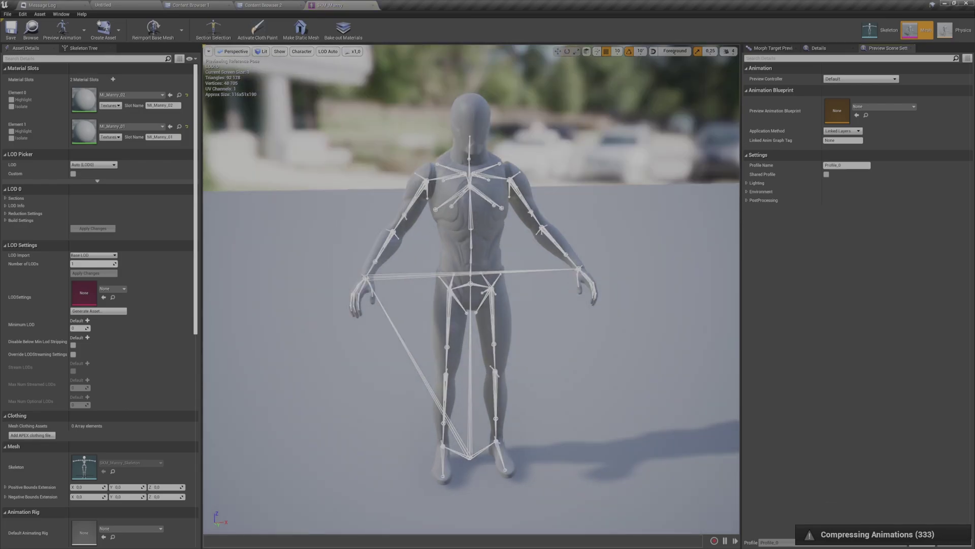
pyautogui.keyDown('alt'); pyautogui.moveTo(458, 305); pyautogui.dragTo(488, 306); pyautogui.keyUp('alt')
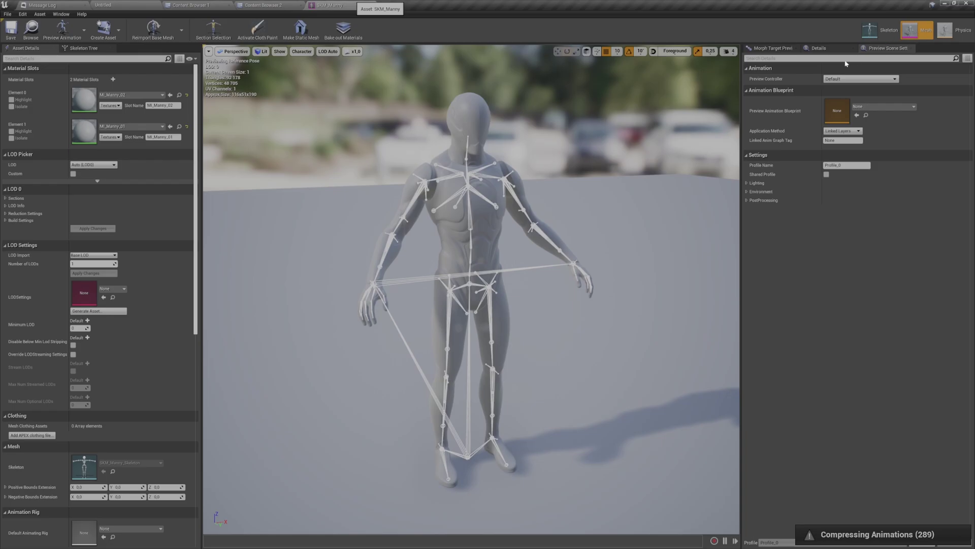
pyautogui.click(272, 6)
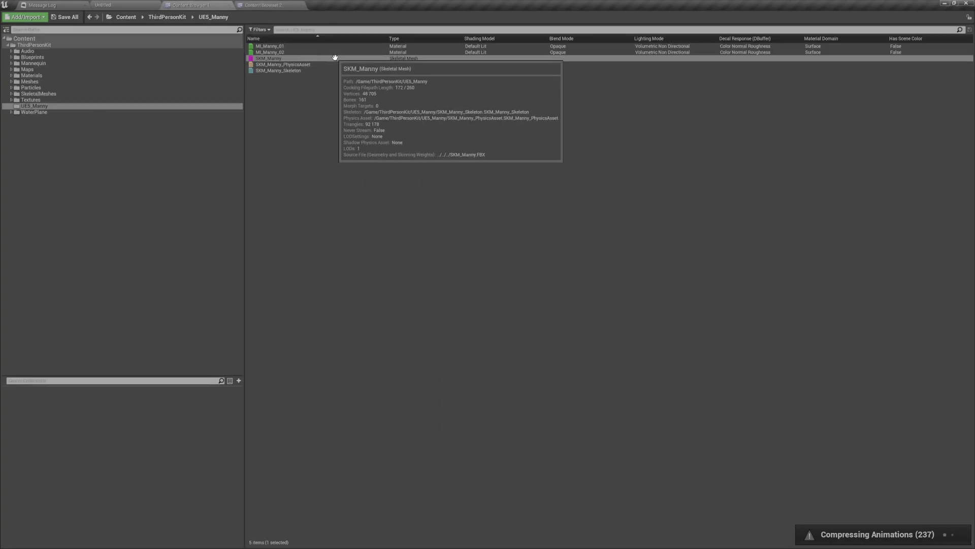
pyautogui.rightClick(334, 57)
pyautogui.moveTo(410, 94)
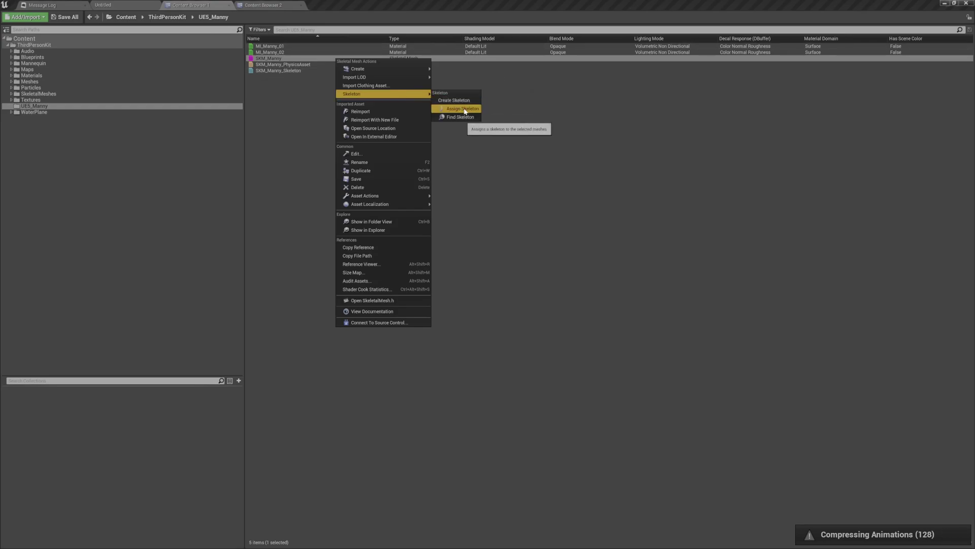
pyautogui.click(652, 190)
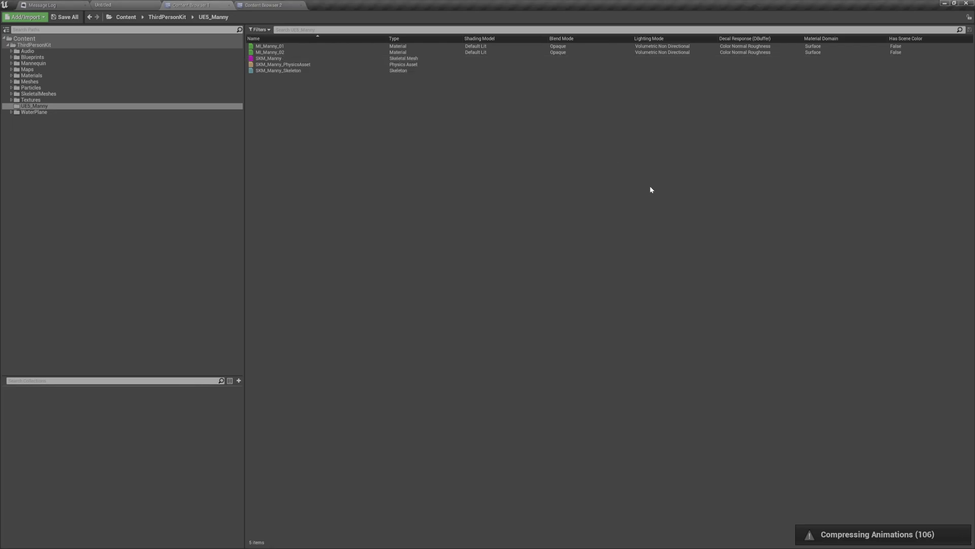
# - Open SK_Mannequin by searching assets for "sk mann", regenerate its skeleton from the preview mesh, and close the stray SequenceBrowser window
pyautogui.hotkey('ctrl', 'p')
pyautogui.write('sk mann')
pyautogui.press('Down')
pyautogui.press('Return')
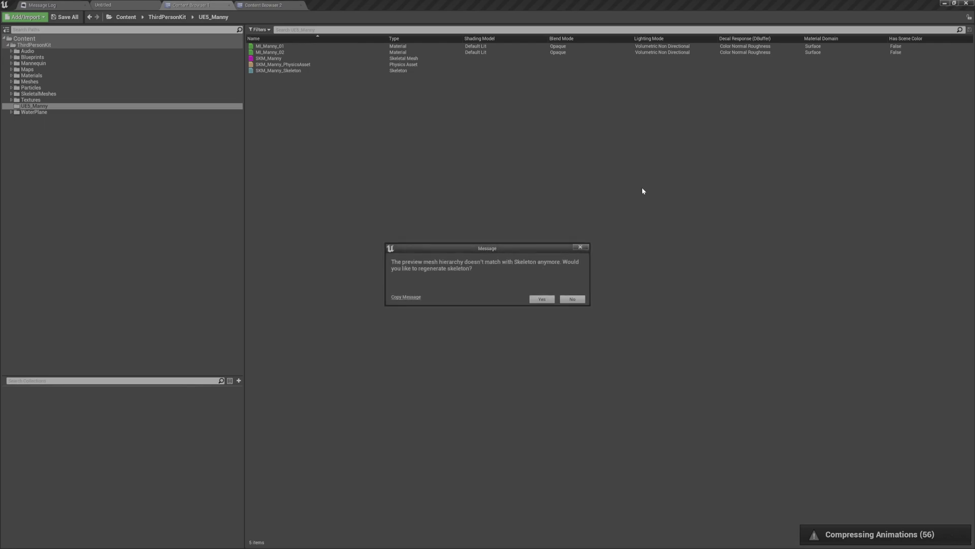
pyautogui.click(542, 300)
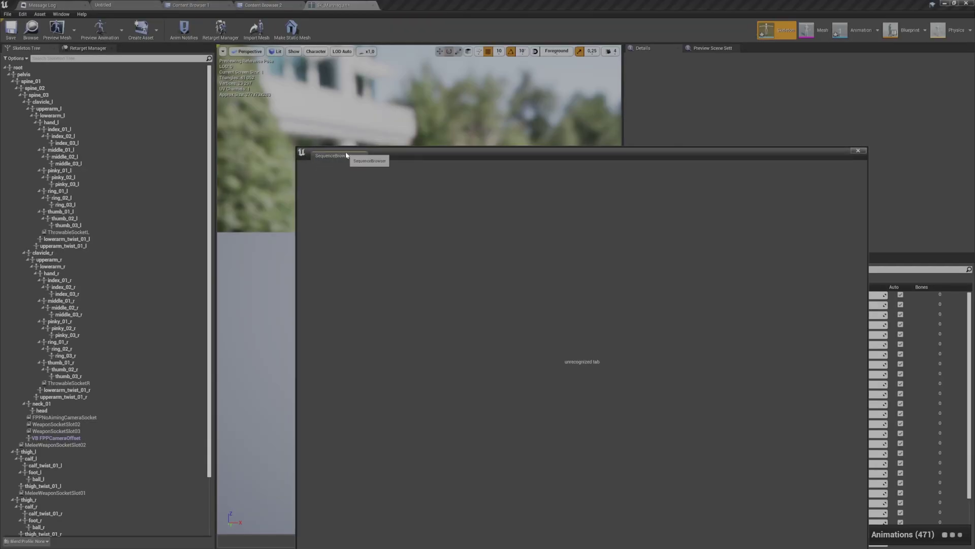
pyautogui.middleClick(346, 156)
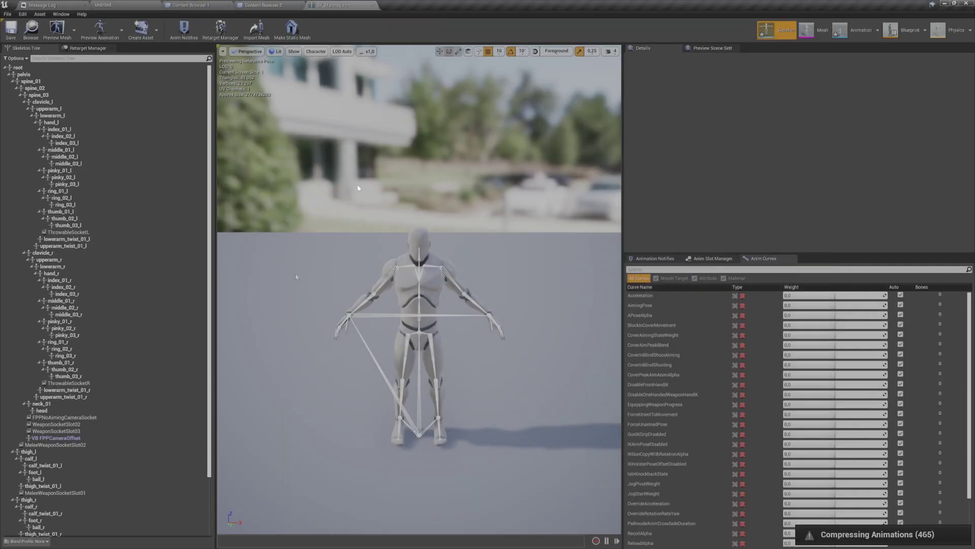
# - Inspect the SK_Mannequin skeleton and its spine_03 bone, and close the skeleton editor
pyautogui.keyDown('alt'); pyautogui.moveTo(342, 271); pyautogui.dragTo(407, 269); pyautogui.keyUp('alt')
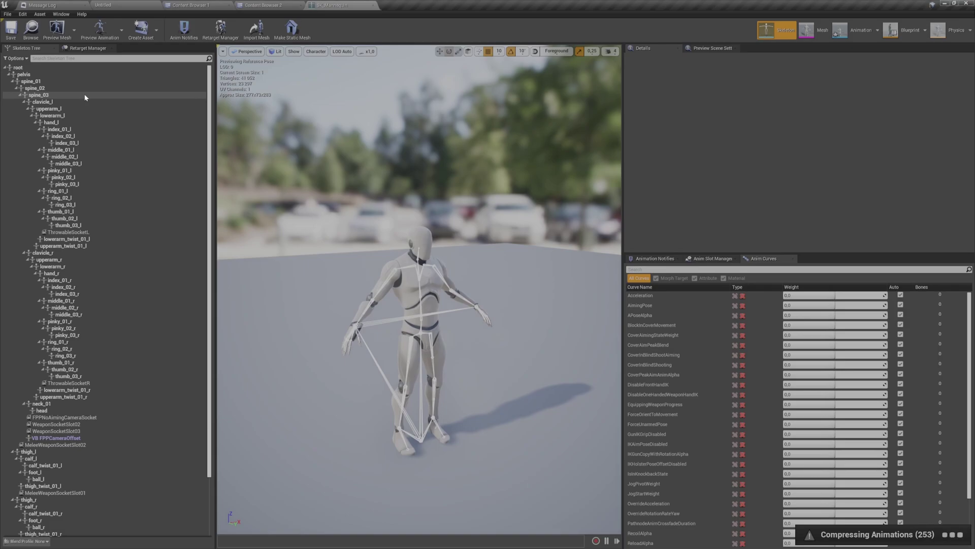
pyautogui.click(38, 95)
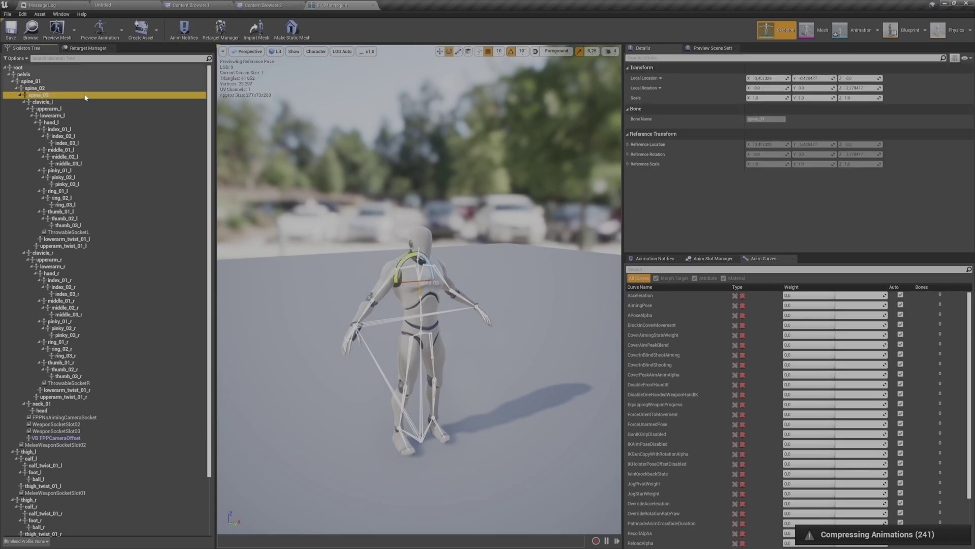
pyautogui.middleClick(362, 5)
# - Assign the SK_Mannequin skeleton to SKM_Manny in the UE5_Manny folder, merging all listed bones and agreeing to regenerate the skeleton
pyautogui.click(191, 5)
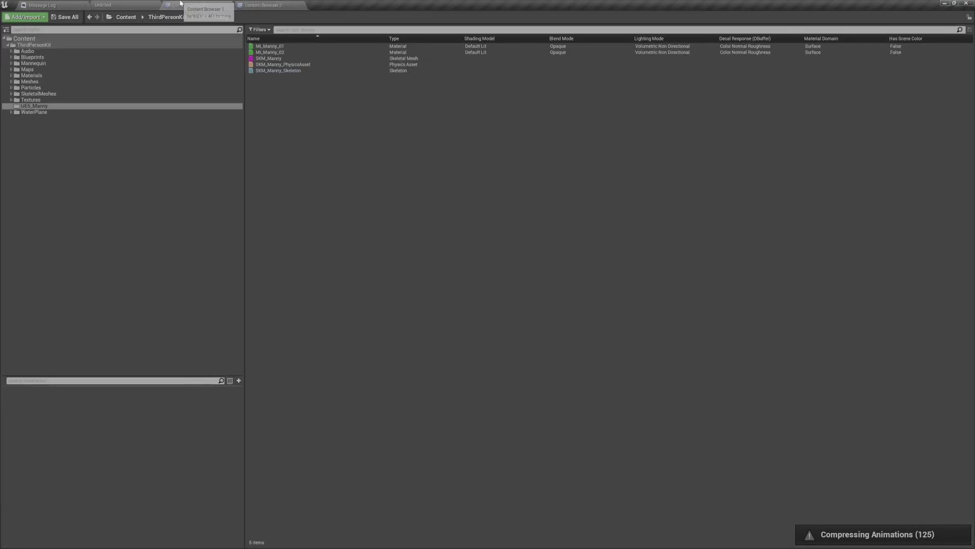
pyautogui.rightClick(322, 57)
pyautogui.moveTo(404, 94)
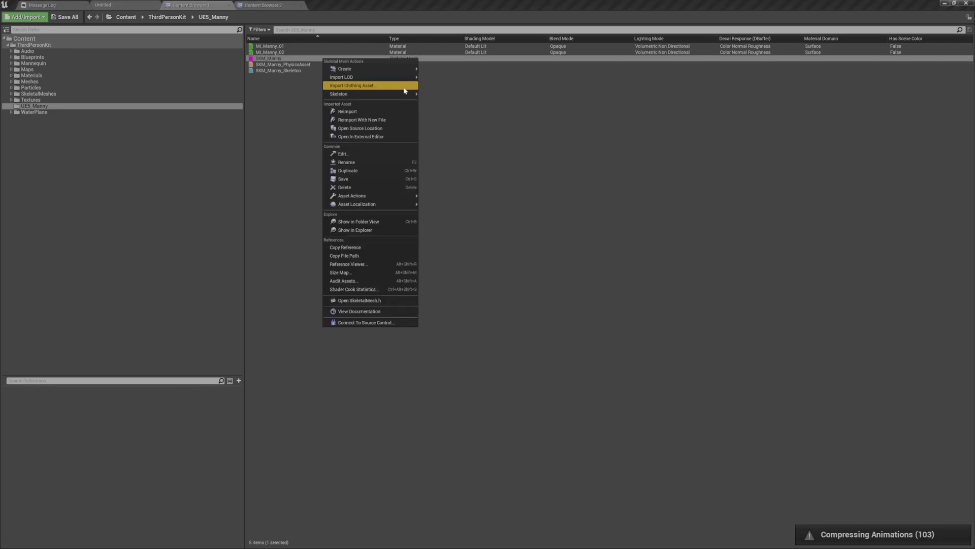
pyautogui.click(450, 109)
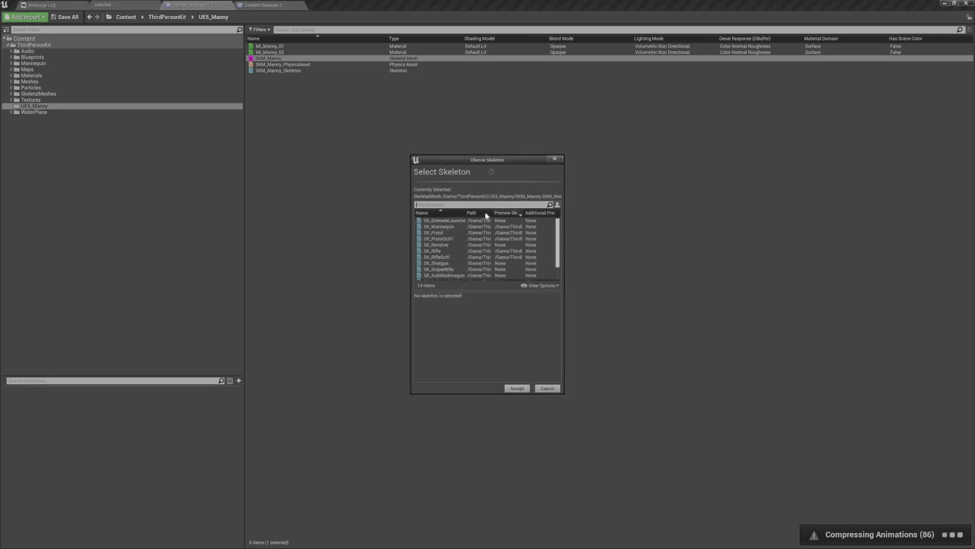
pyautogui.write('mann')
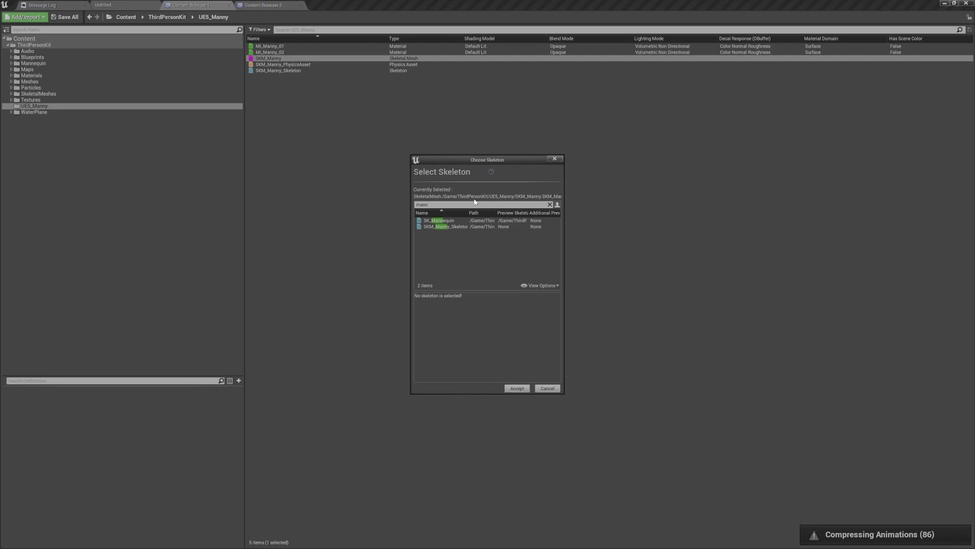
pyautogui.click(473, 220)
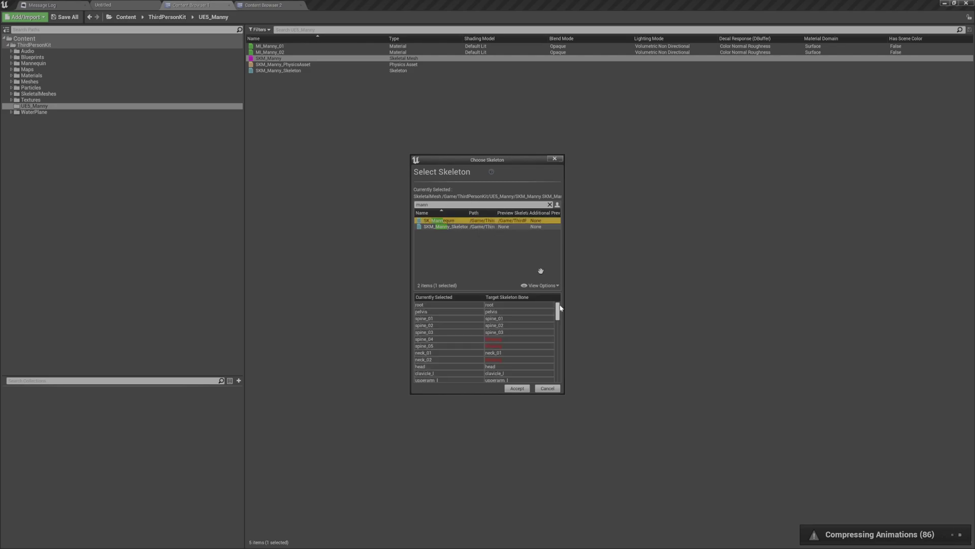
pyautogui.click(518, 388)
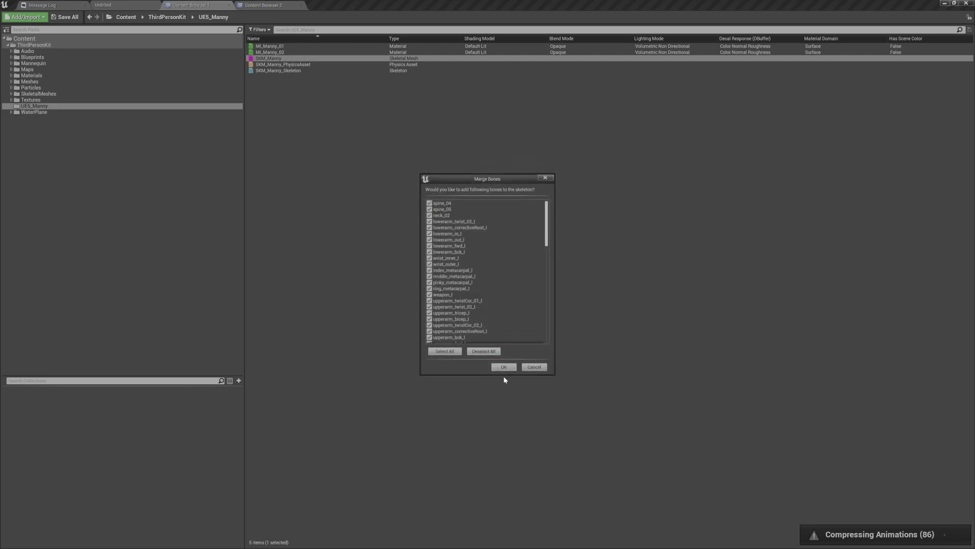
pyautogui.click(504, 367)
pyautogui.click(536, 325)
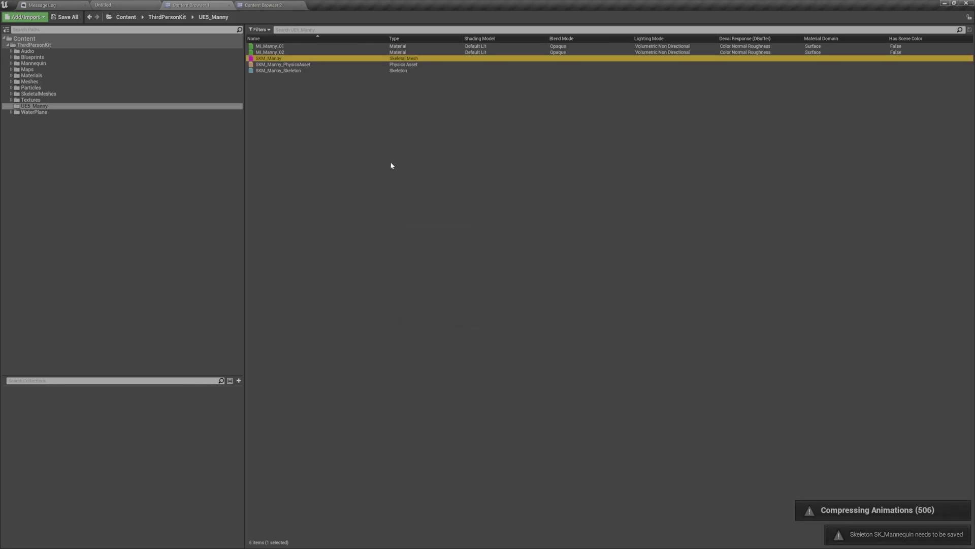
# - Check the SKM_Manny mesh and close it, and open SK_Mannequin by searching assets for "sk mann", declining to regenerate the skeleton
pyautogui.doubleClick(370, 58)
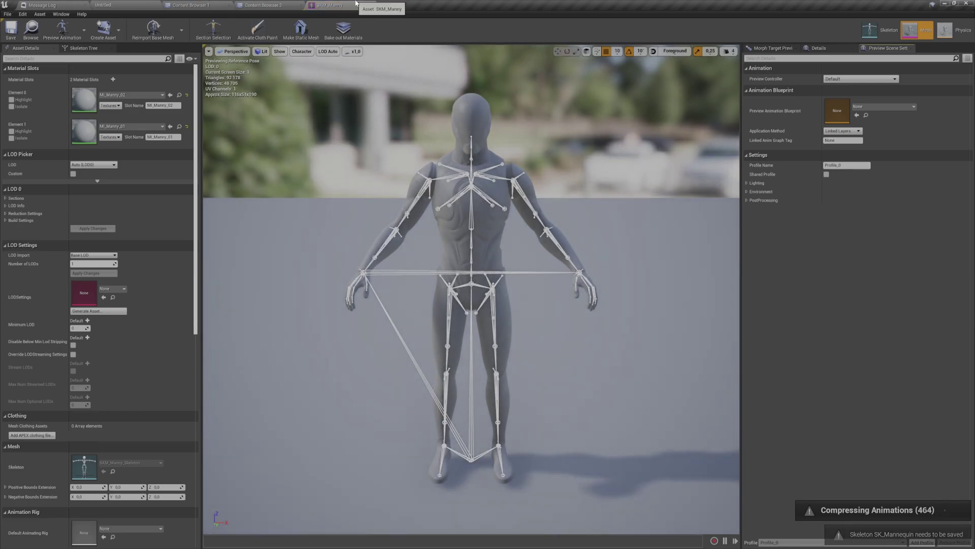
pyautogui.click(374, 5)
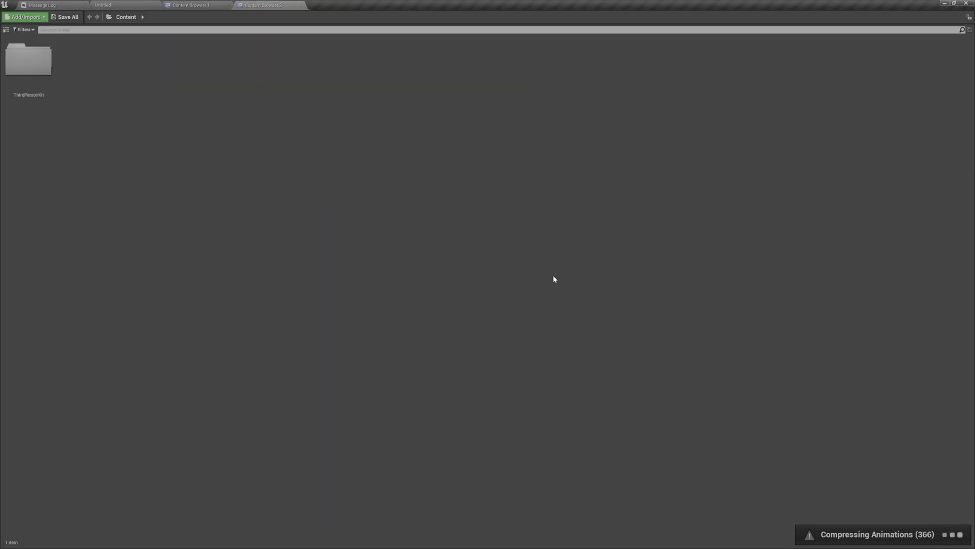
pyautogui.hotkey('ctrl', 'p')
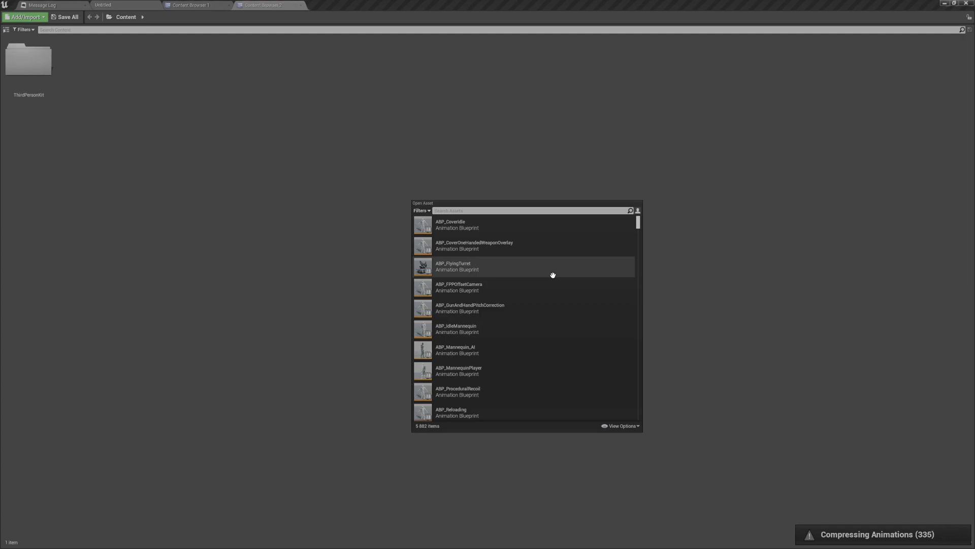
pyautogui.write('sk_mann')
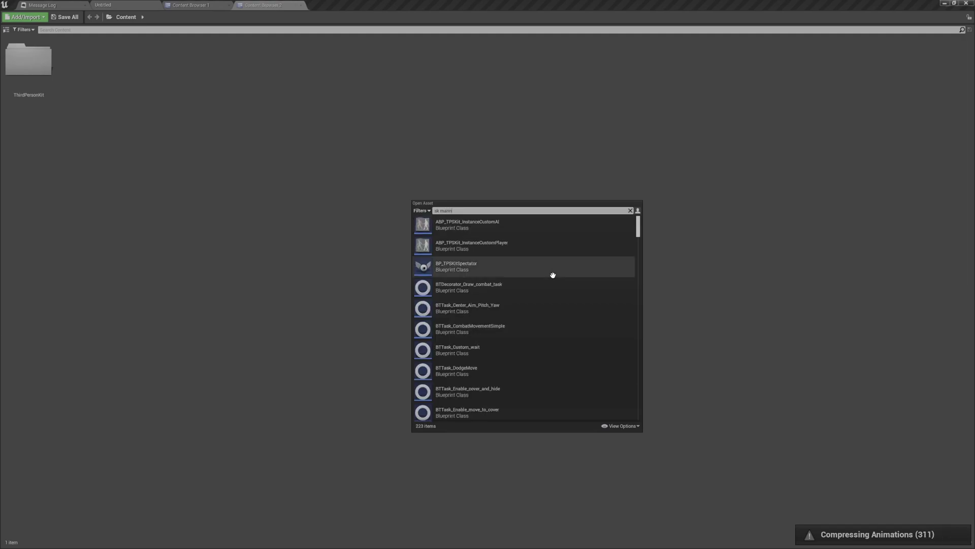
pyautogui.press('Return')
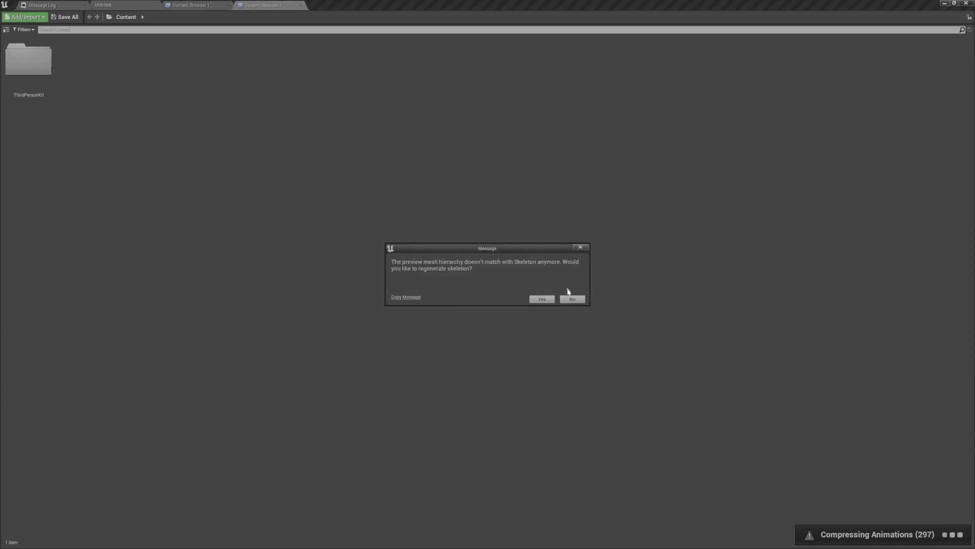
pyautogui.click(573, 298)
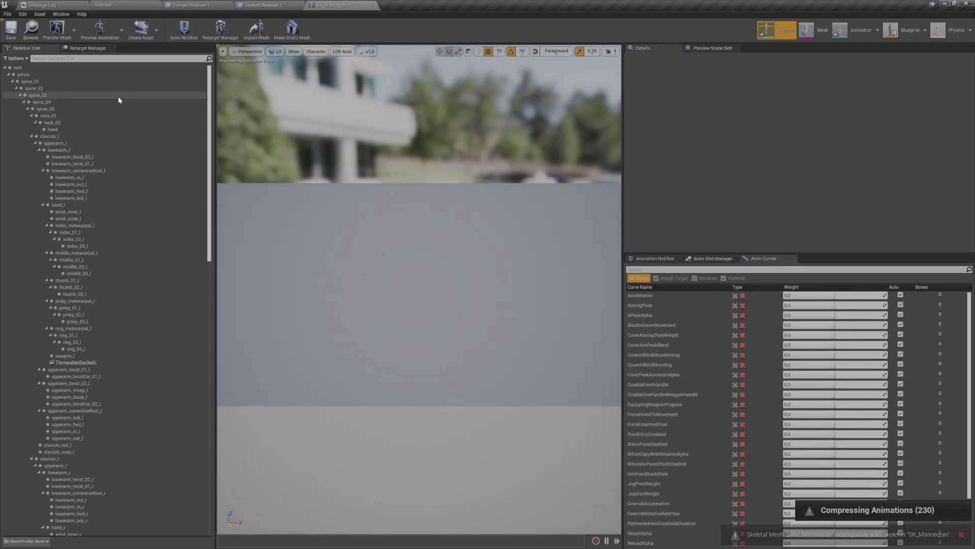
# - Inspect the spine_04, spine_05 and neck_01 bones of SK_Mannequin, and save and close the skeleton
pyautogui.click(118, 102)
pyautogui.click(122, 116)
pyautogui.click(122, 108)
pyautogui.click(122, 104)
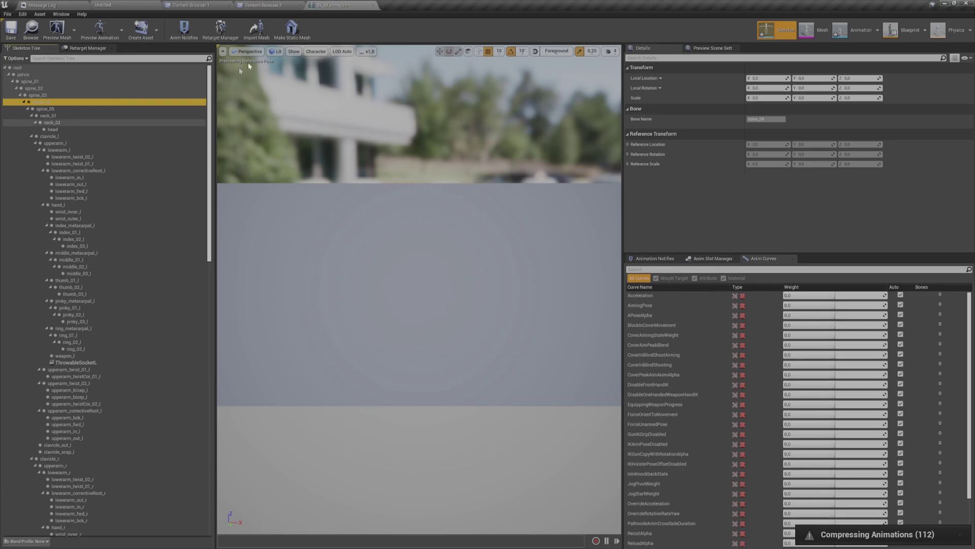
pyautogui.click(10, 33)
pyautogui.middleClick(344, 4)
# - Assign the SK_Mannequin skeleton to SKM_Manny again from the UE5_Manny folder, reviewing the full list of matching target bones
pyautogui.click(215, 4)
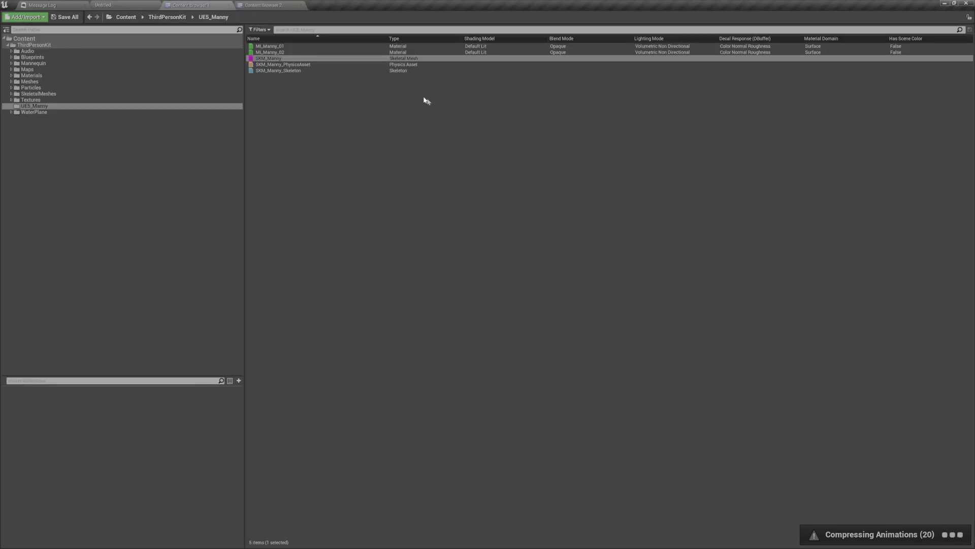
pyautogui.rightClick(337, 57)
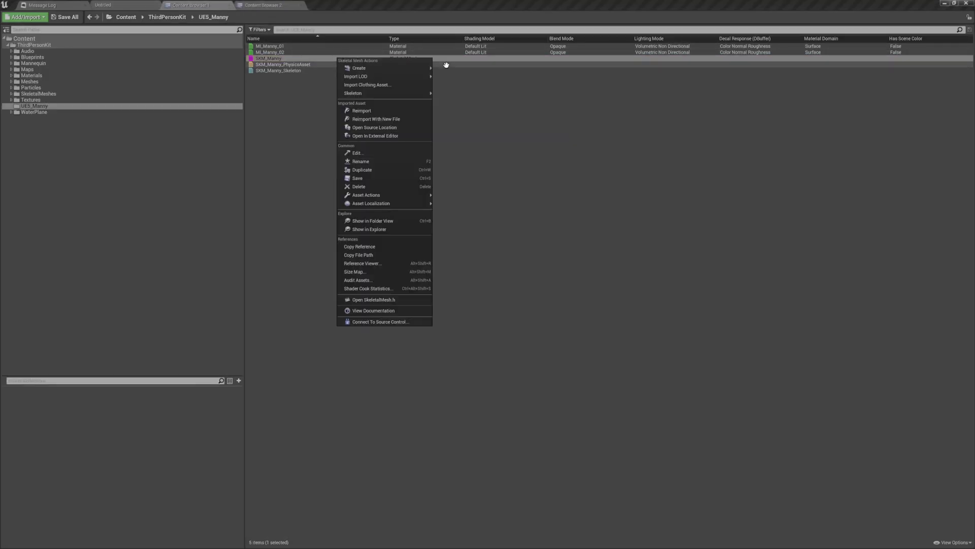
pyautogui.moveTo(409, 93)
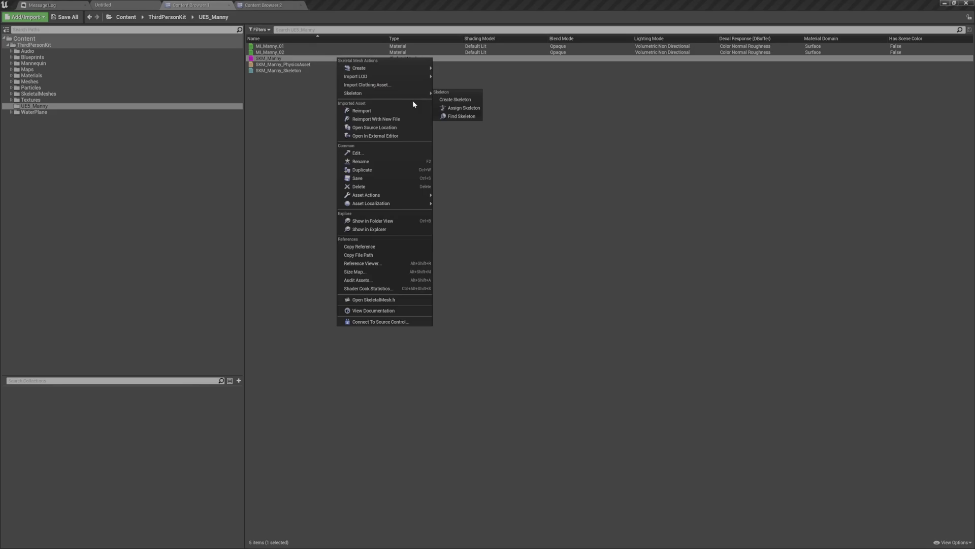
pyautogui.click(458, 107)
pyautogui.write('mann')
pyautogui.click(512, 220)
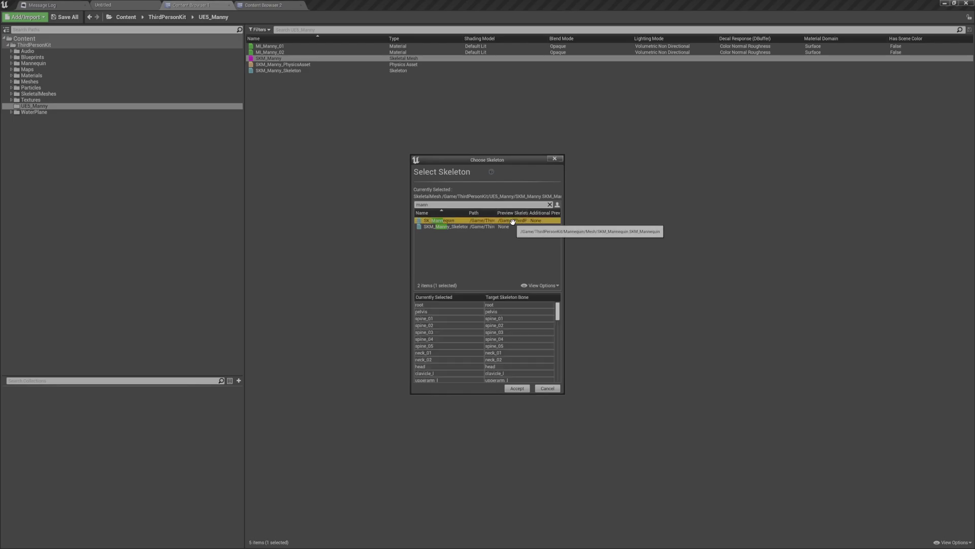
pyautogui.scroll(-10, 523, 358)
pyautogui.scroll(-10, 521, 353)
pyautogui.click(519, 389)
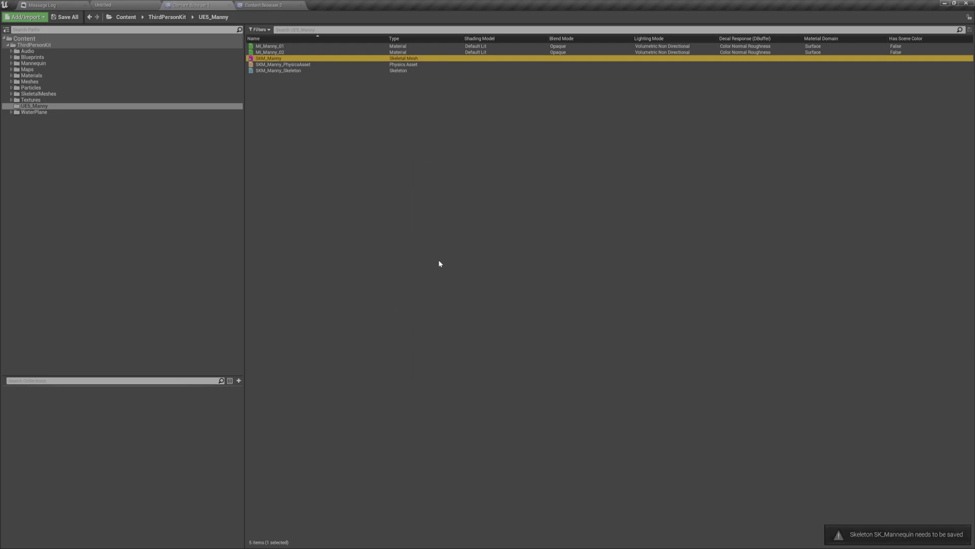
# - Open SKM_Manny, examine the mesh, and switch to its animation editor without regenerating the skeleton
pyautogui.doubleClick(351, 59)
pyautogui.moveTo(550, 258); pyautogui.dragTo(523, 260)
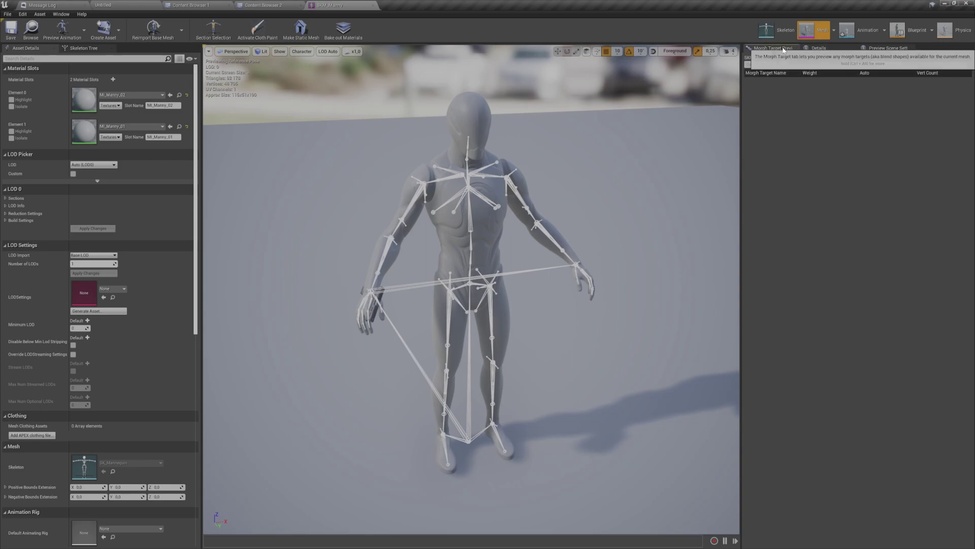
pyautogui.click(863, 30)
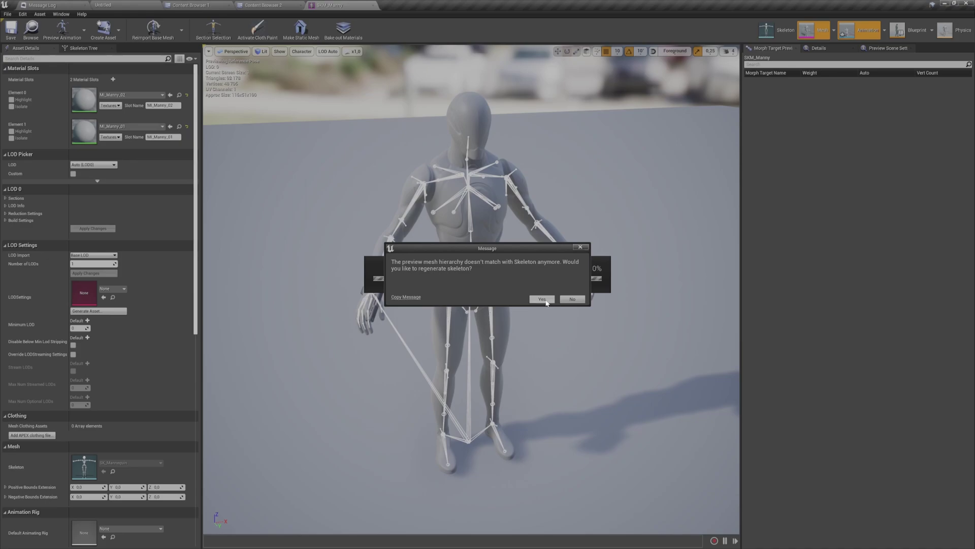
pyautogui.click(580, 300)
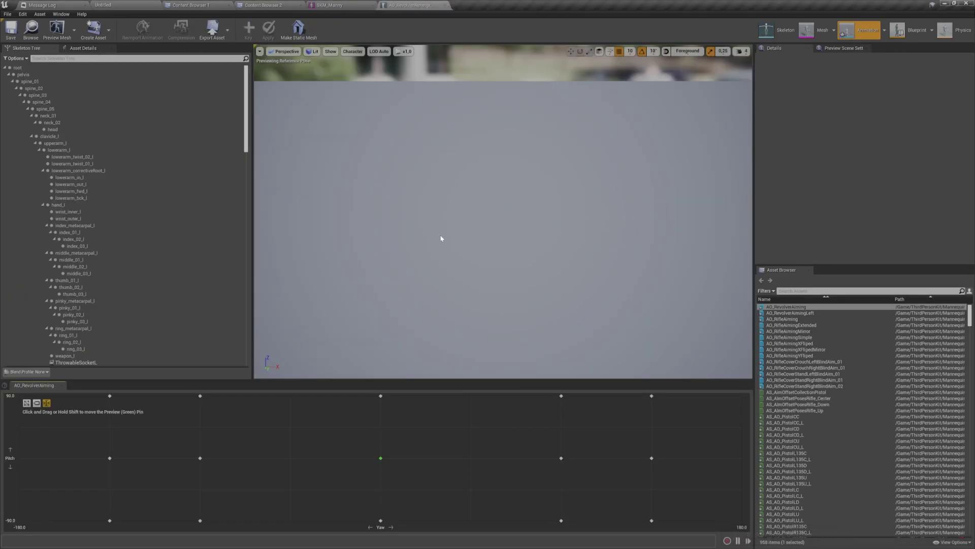
# - Set the animation preview mesh to SKM_Manny in the preview scene settings
pyautogui.moveTo(441, 238)
pyautogui.mouseDown(button='right')
pyautogui.moveTo(443, 206)
pyautogui.moveTo(452, 248)
pyautogui.mouseUp(button='right')
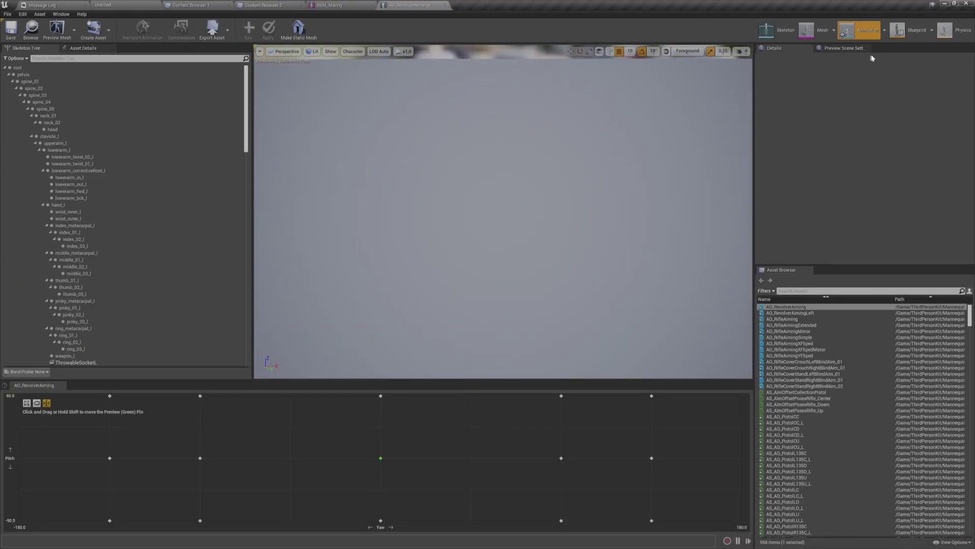
pyautogui.click(845, 51)
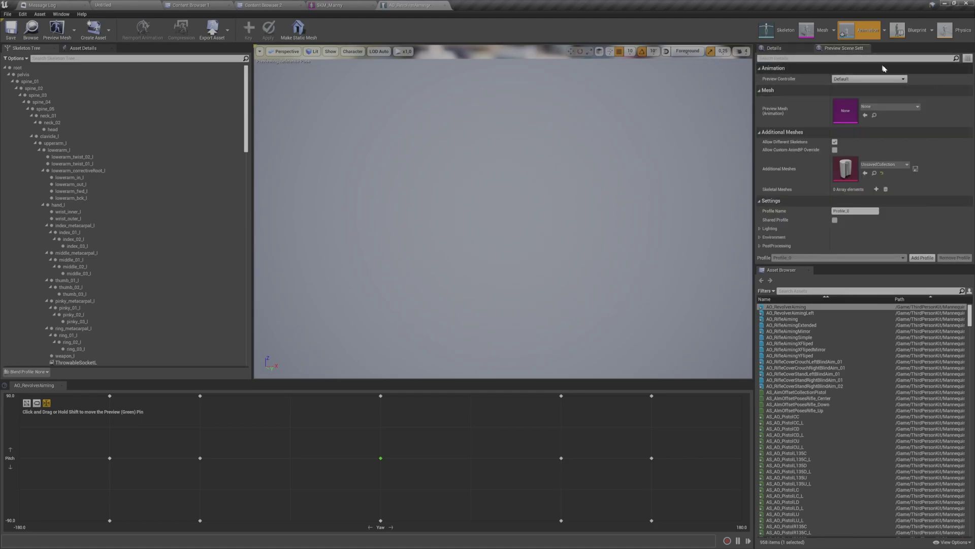
pyautogui.click(919, 108)
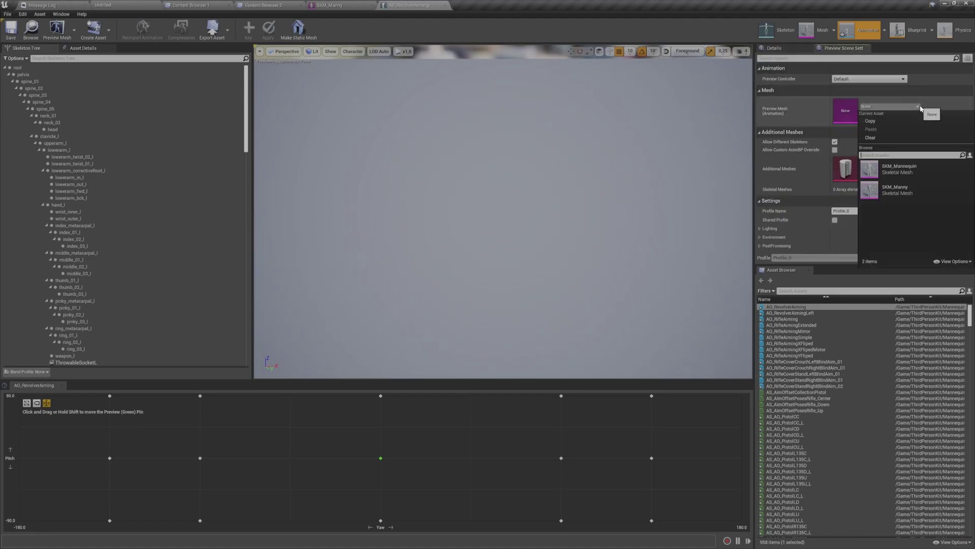
pyautogui.click(919, 190)
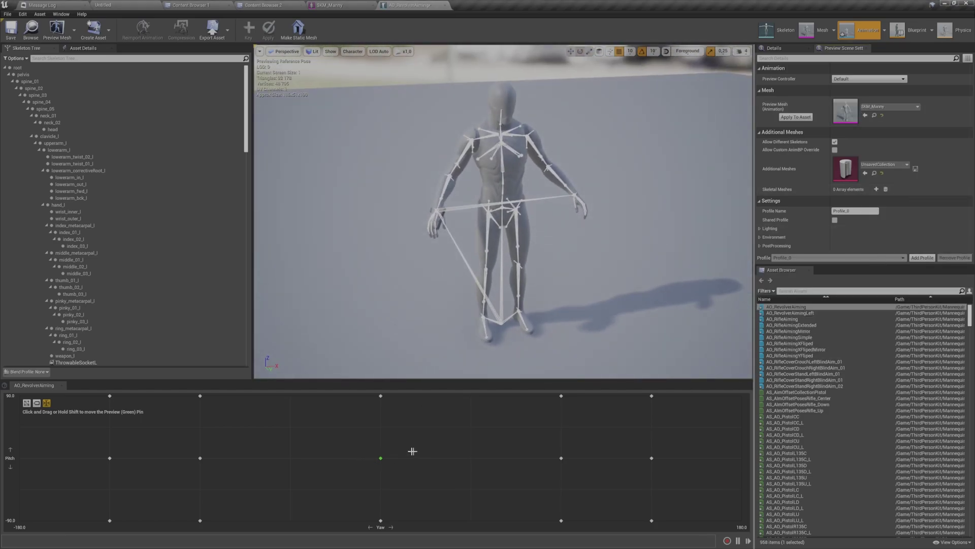
# - Open the AS_IdleAimRevolver_01 animation with its asset details shown, and pause playback to inspect Manny's pose
pyautogui.keyDown('alt'); pyautogui.moveTo(625, 288); pyautogui.dragTo(604, 273); pyautogui.keyUp('alt')
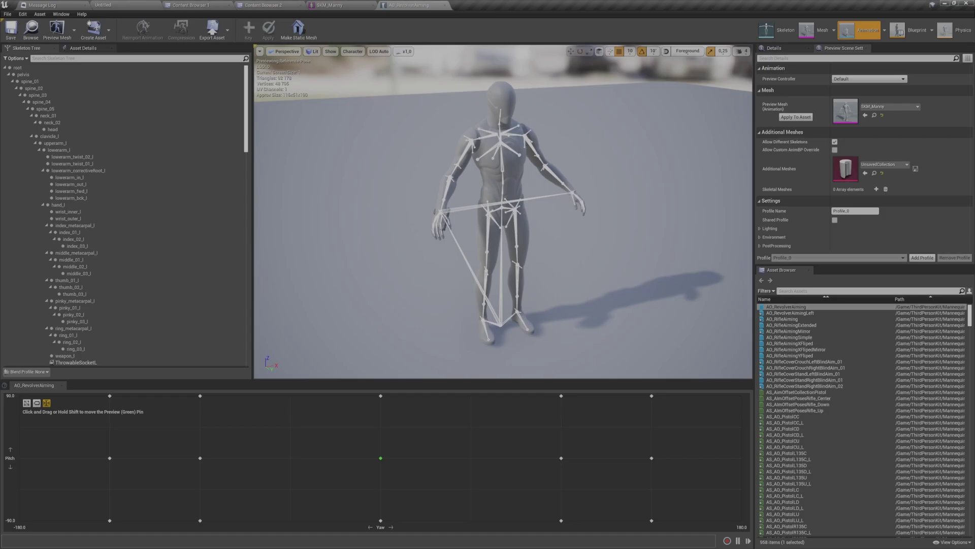
pyautogui.click(81, 48)
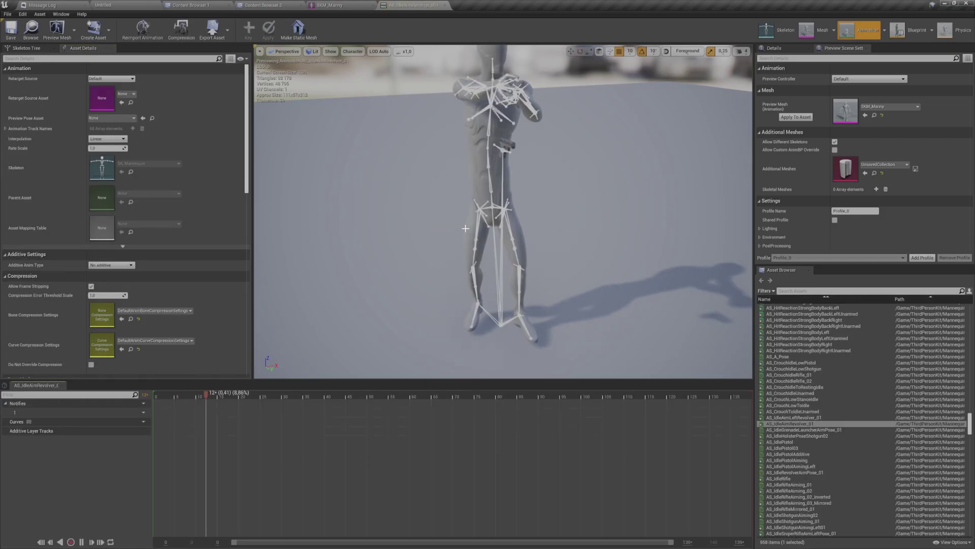
pyautogui.keyDown('alt'); pyautogui.moveTo(463, 227); pyautogui.dragTo(485, 254); pyautogui.keyUp('alt')
pyautogui.press('space')
pyautogui.moveTo(382, 223); pyautogui.dragTo(389, 191, button='middle')
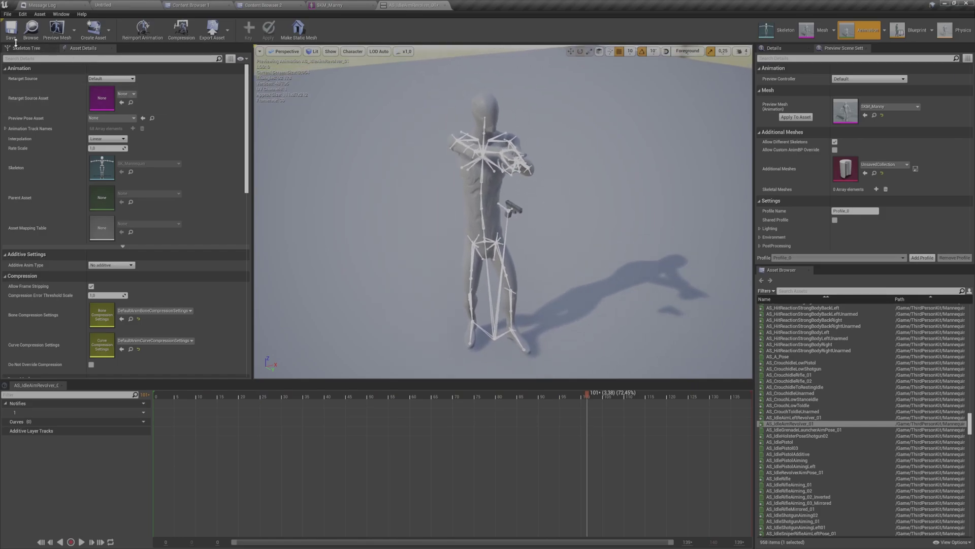
# - Return to the skeleton tree, select the root bone, and show the translation retargeting options
pyautogui.click(25, 47)
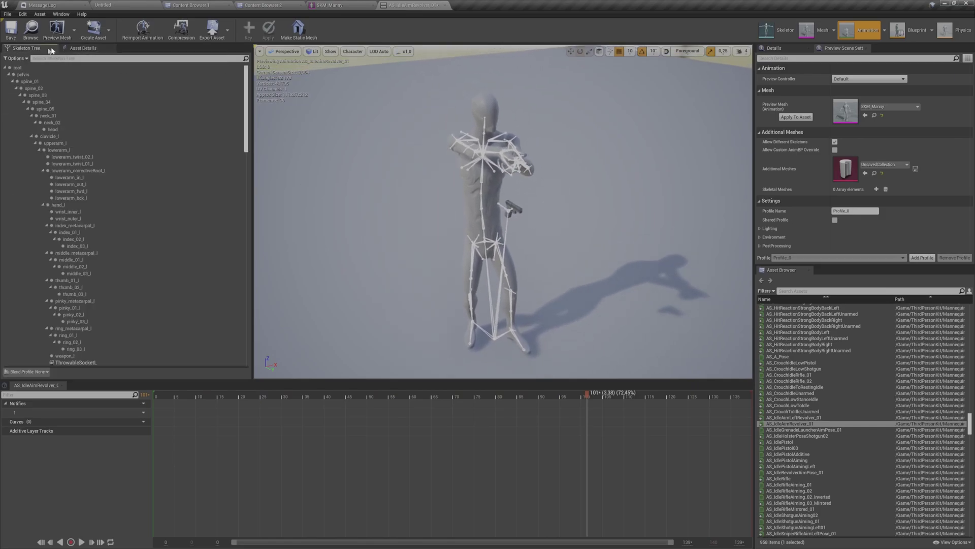
pyautogui.click(105, 102)
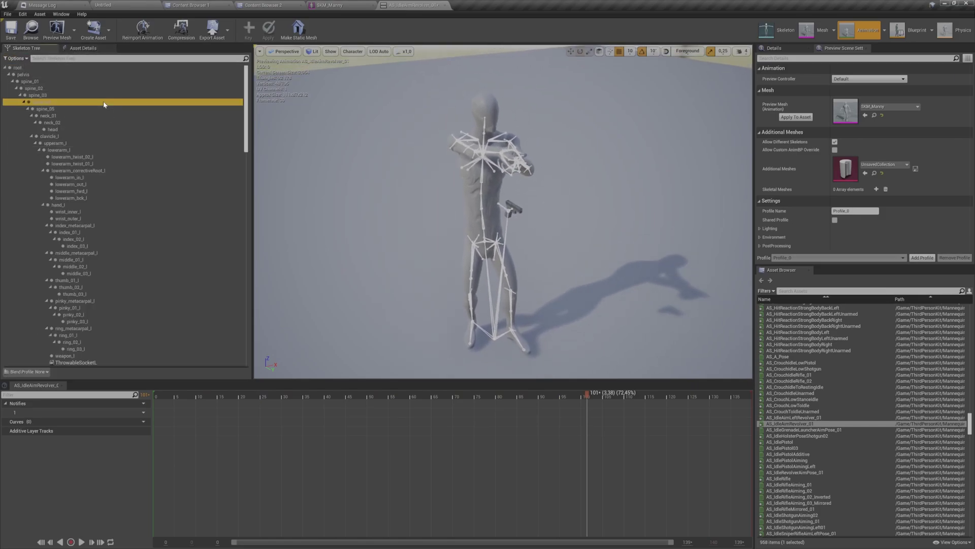
pyautogui.click(89, 68)
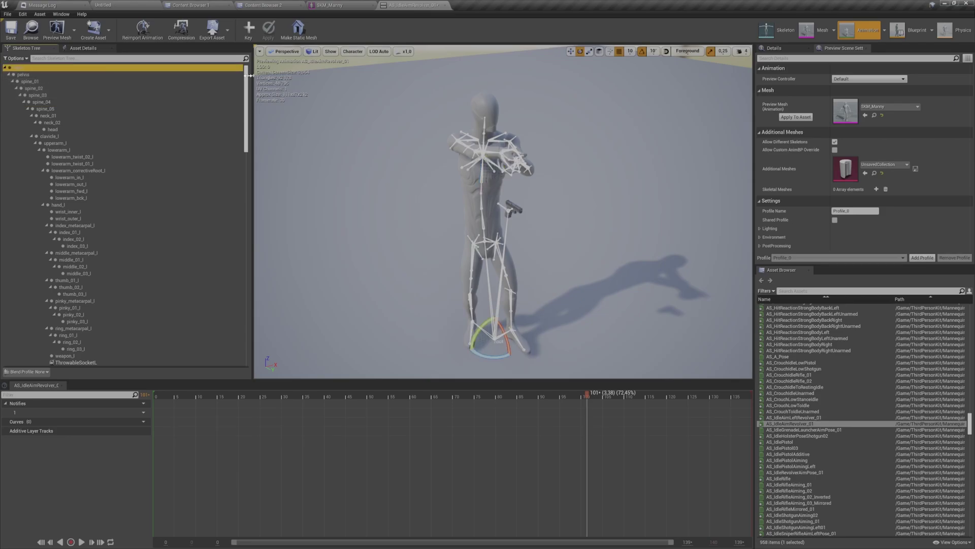
pyautogui.click(16, 58)
pyautogui.click(36, 73)
# - Collapse the spine_01 and thigh_r branches, and recursively set translation retargeting to Skeleton for spine_01
pyautogui.click(105, 90)
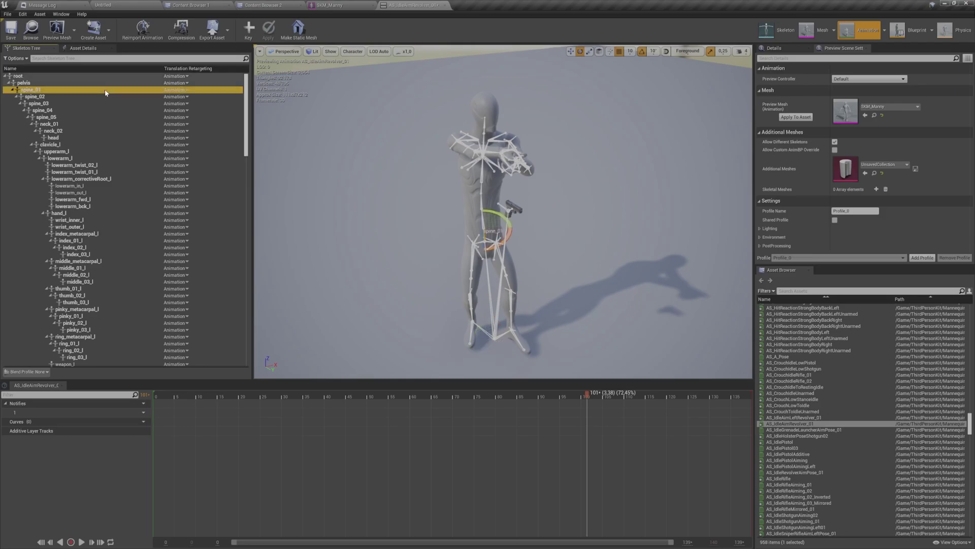
pyautogui.click(12, 90)
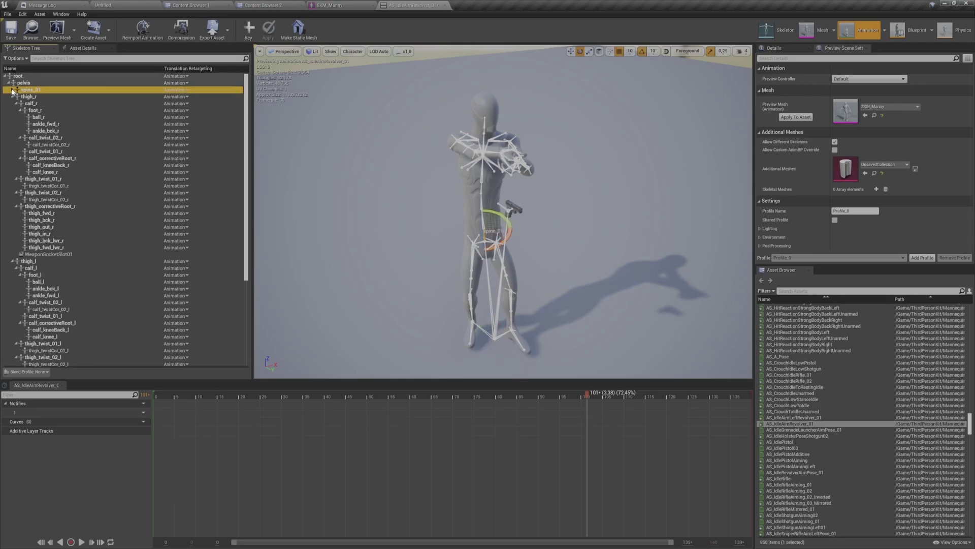
pyautogui.click(13, 96)
pyautogui.rightClick(121, 93)
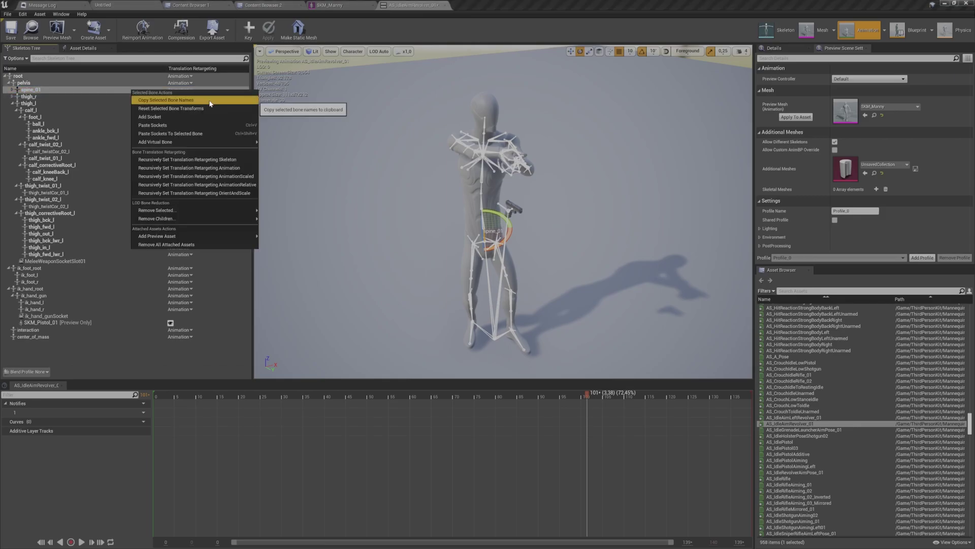
pyautogui.click(243, 163)
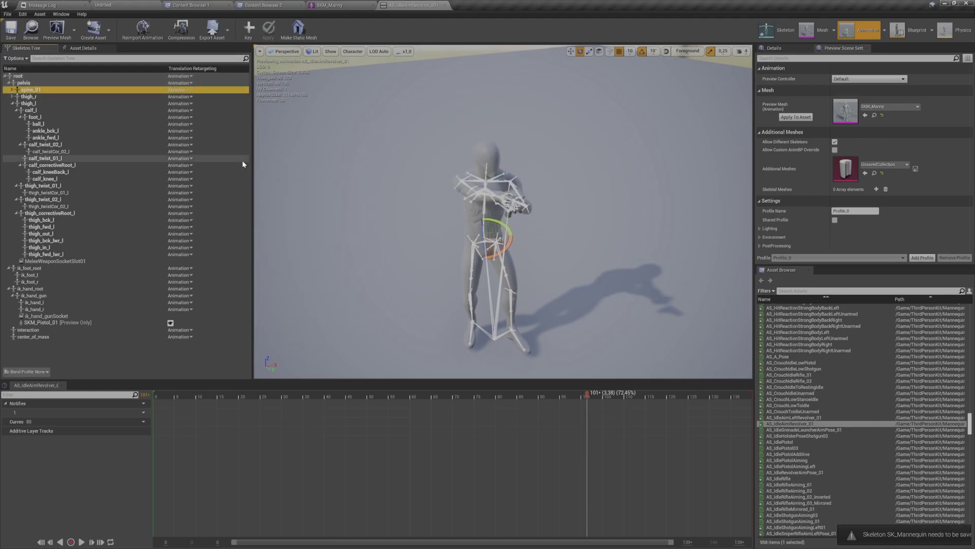
# - Inspect Manny's revolver-aiming pose around the spine and save the change
pyautogui.press('f')
pyautogui.scroll(-8, 451, 239)
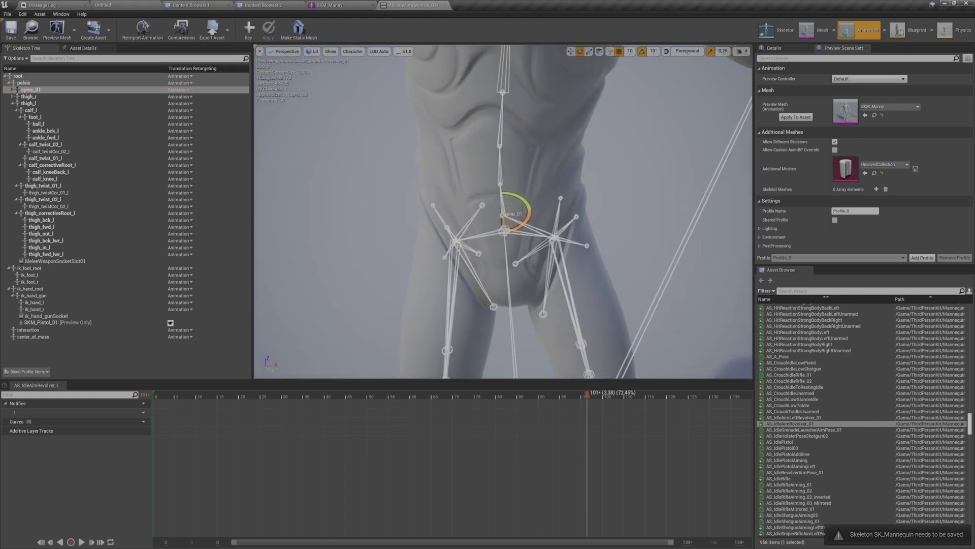
pyautogui.keyDown('alt'); pyautogui.moveTo(451, 239); pyautogui.dragTo(523, 238); pyautogui.keyUp('alt')
pyautogui.hotkey('ctrl', 's')
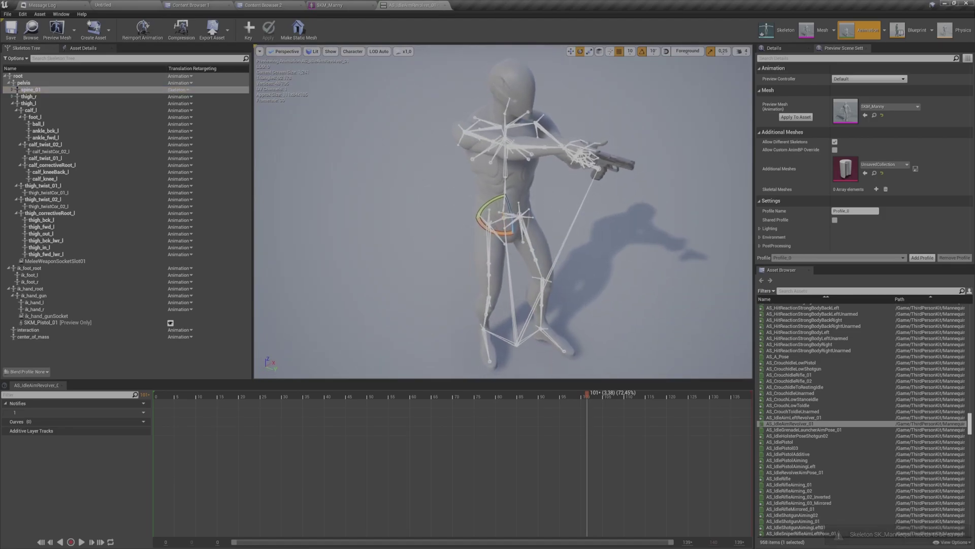
# - Recursively set translation retargeting to Skeleton for the pelvis, and set the pelvis bone itself to Animation
pyautogui.click(71, 83)
pyautogui.rightClick(71, 84)
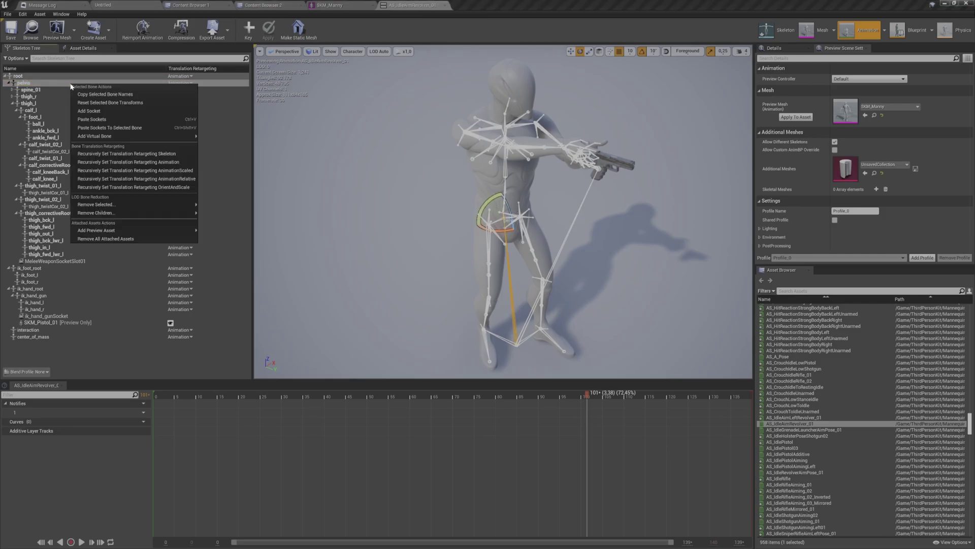
pyautogui.click(188, 153)
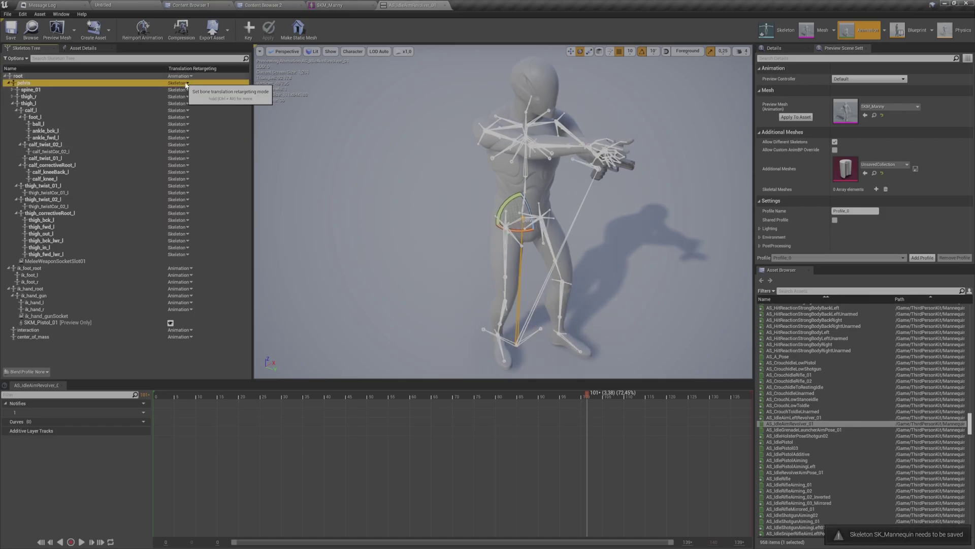
pyautogui.click(186, 83)
pyautogui.click(199, 96)
pyautogui.keyDown('alt'); pyautogui.moveTo(416, 206); pyautogui.dragTo(428, 232); pyautogui.keyUp('alt')
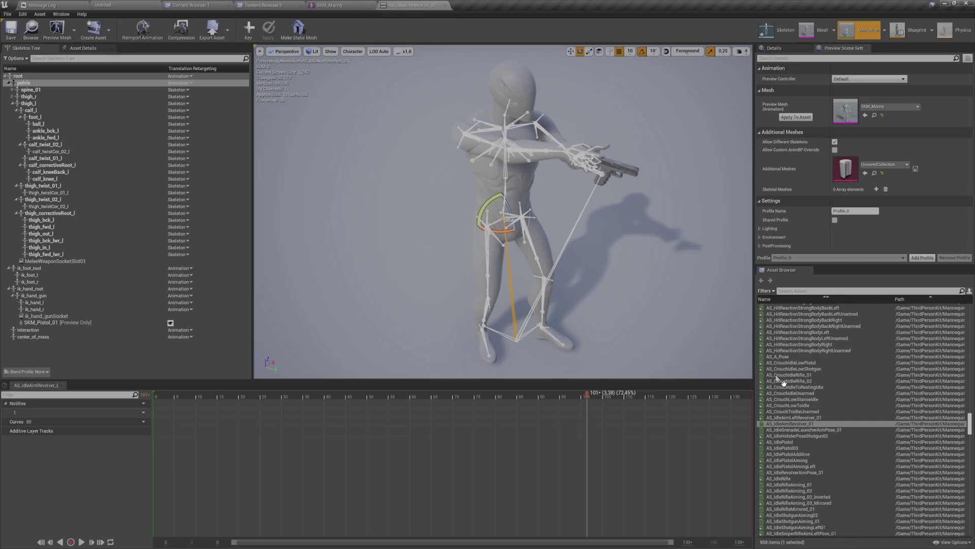
# - Close the animation and SKM_Manny editors and show the ThirdPersonKit folder in the content browser
pyautogui.middleClick(417, 3)
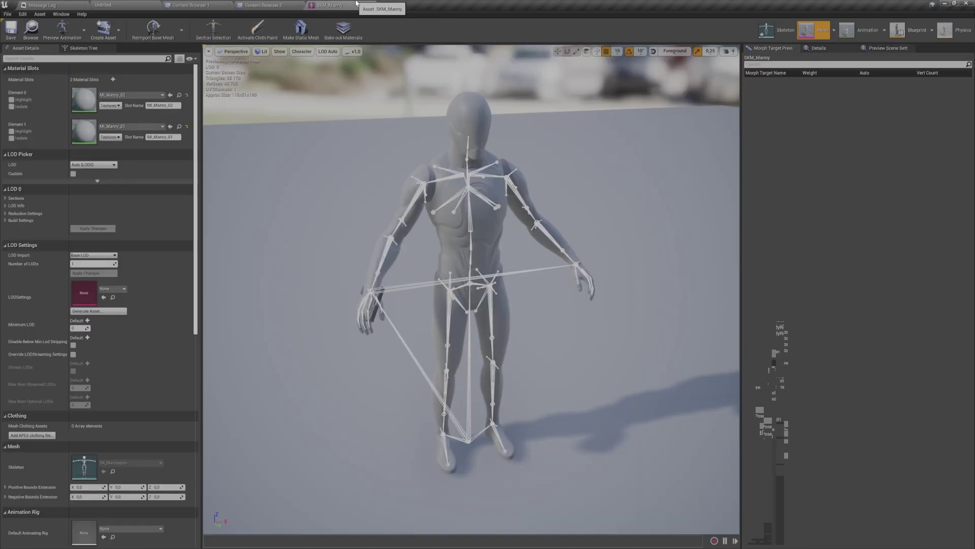
pyautogui.middleClick(355, 3)
pyautogui.click(191, 6)
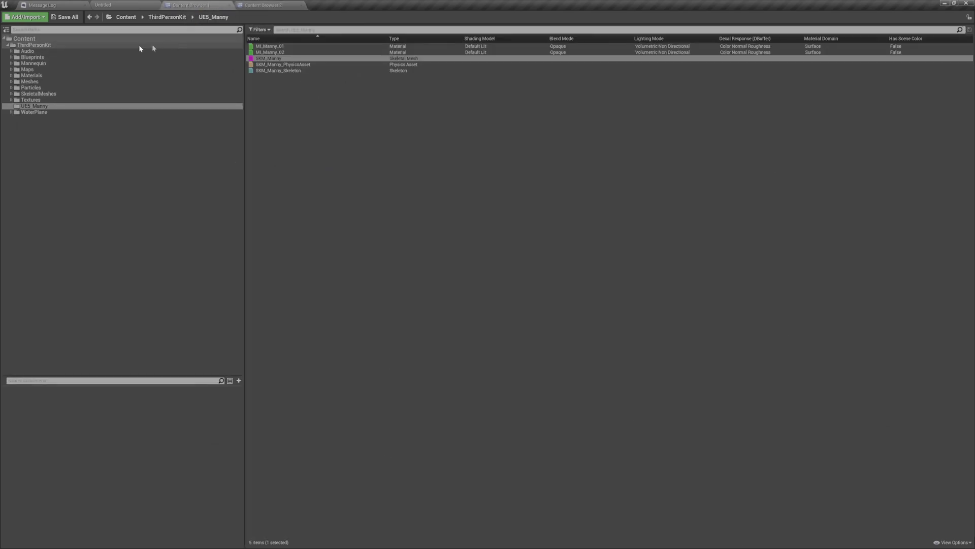
pyautogui.click(100, 45)
# - Filter the ThirdPersonKit contents to show only modified assets
pyautogui.click(259, 30)
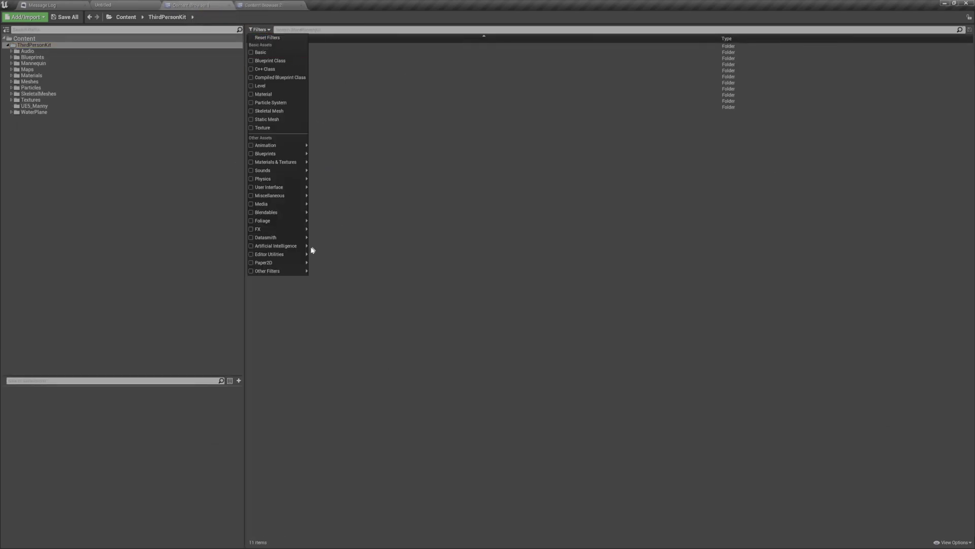
pyautogui.moveTo(279, 271)
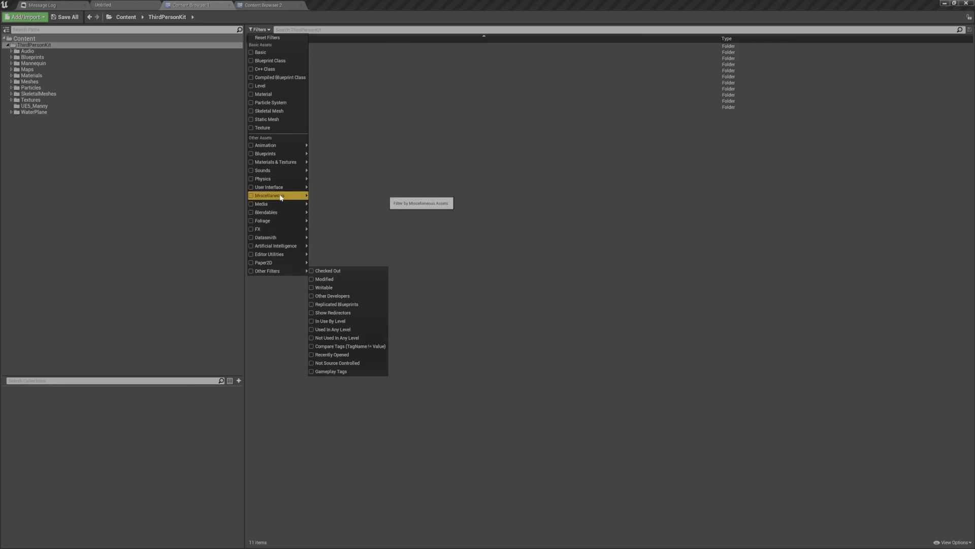
pyautogui.moveTo(285, 255)
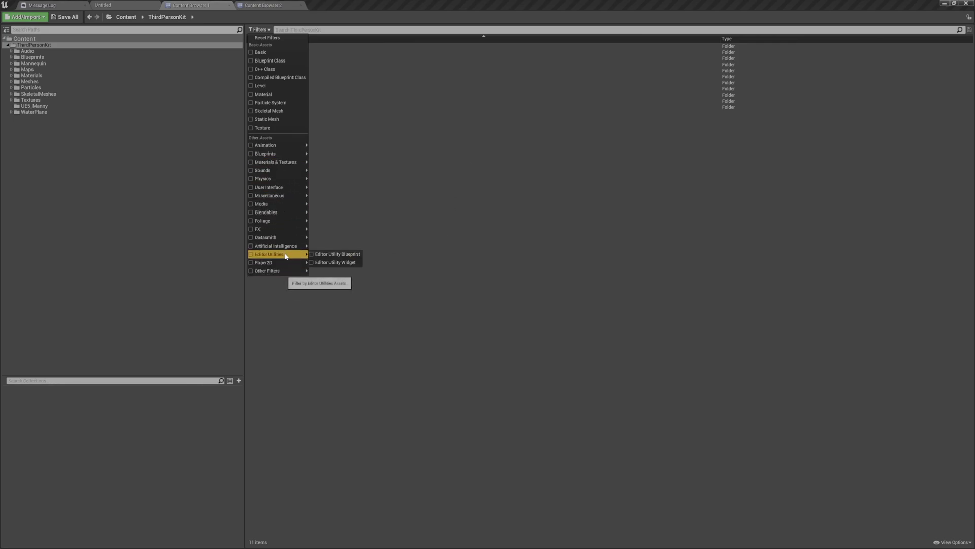
pyautogui.click(341, 279)
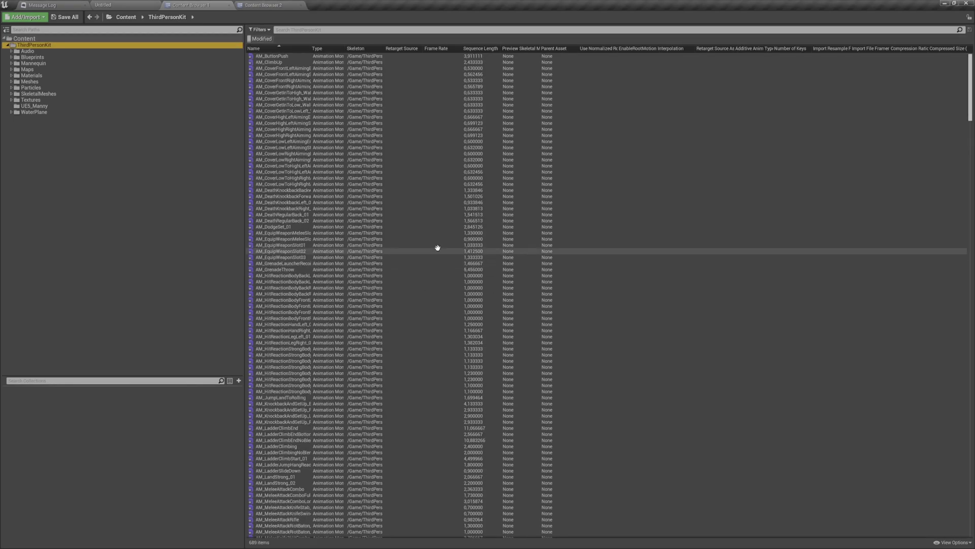
# - Save all the modified assets together and turn off the Modified filter
pyautogui.click(624, 196)
pyautogui.hotkey('ctrl', 'a')
pyautogui.hotkey('ctrl', 's')
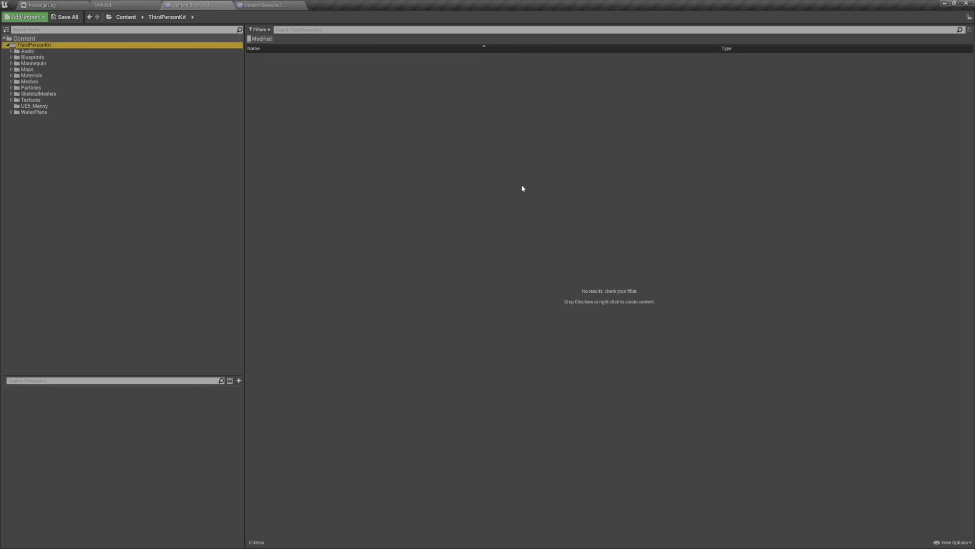
pyautogui.click(261, 39)
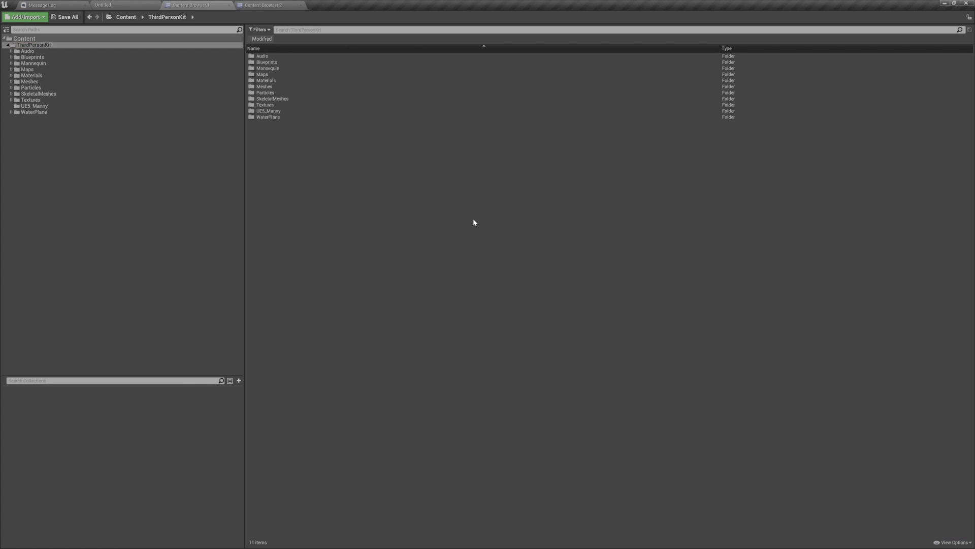
# - Find and open the BP_PlayerCharacterBase blueprint by searching "bp base pla", and show its viewport
pyautogui.hotkey('ctrl', 'p')
pyautogui.write('bp base pla')
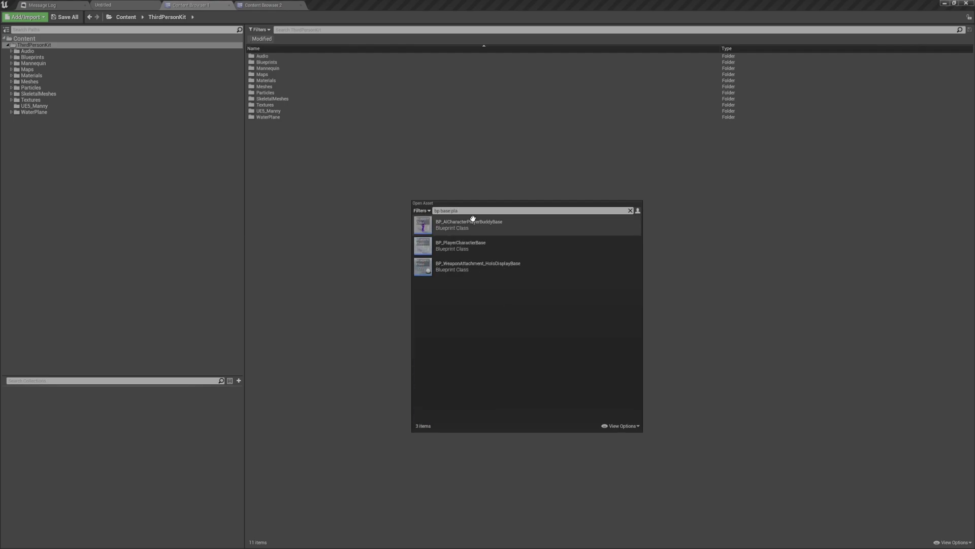
pyautogui.click(516, 249)
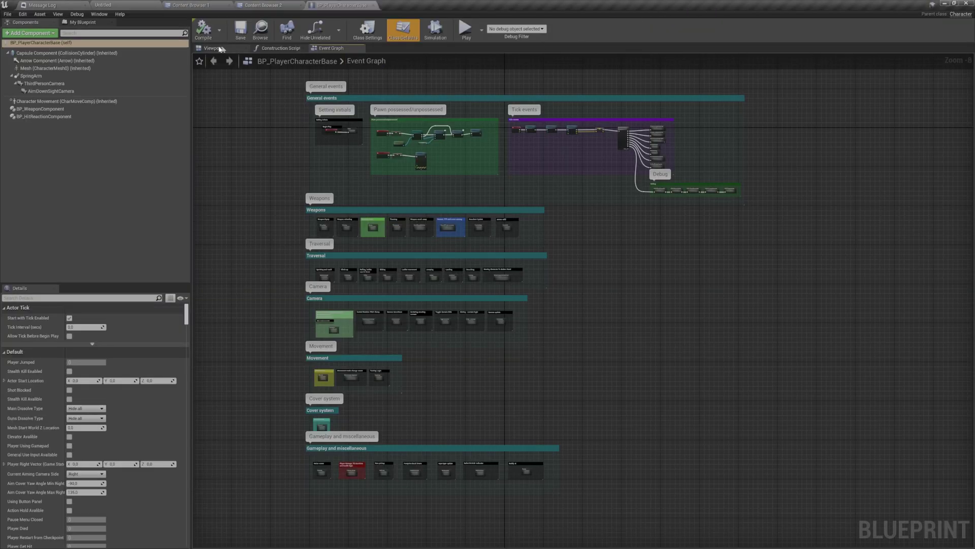
pyautogui.click(217, 48)
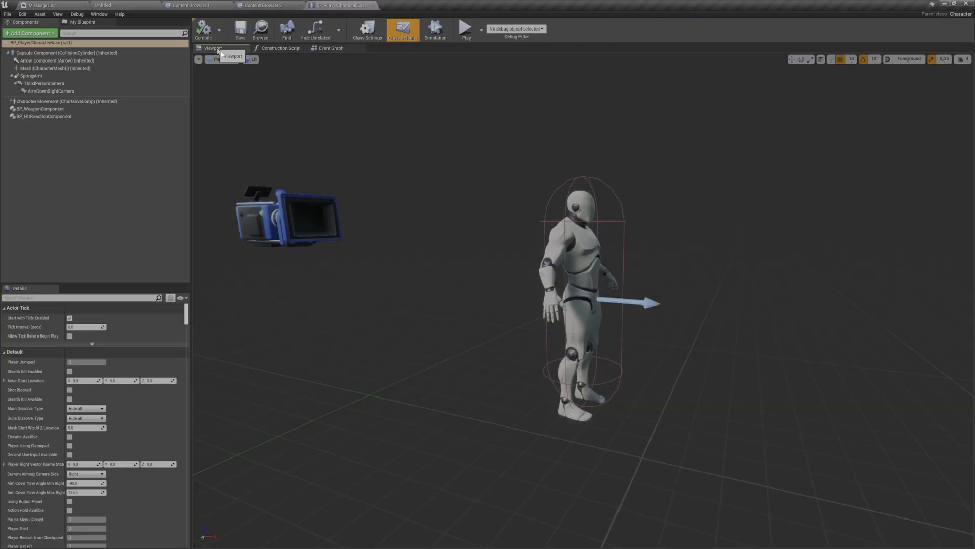
# - Set the skeletal mesh of the player character's inherited Mesh component to SKM_Manny
pyautogui.keyDown('alt'); pyautogui.moveTo(479, 285); pyautogui.dragTo(483, 284); pyautogui.keyUp('alt')
pyautogui.click(575, 280)
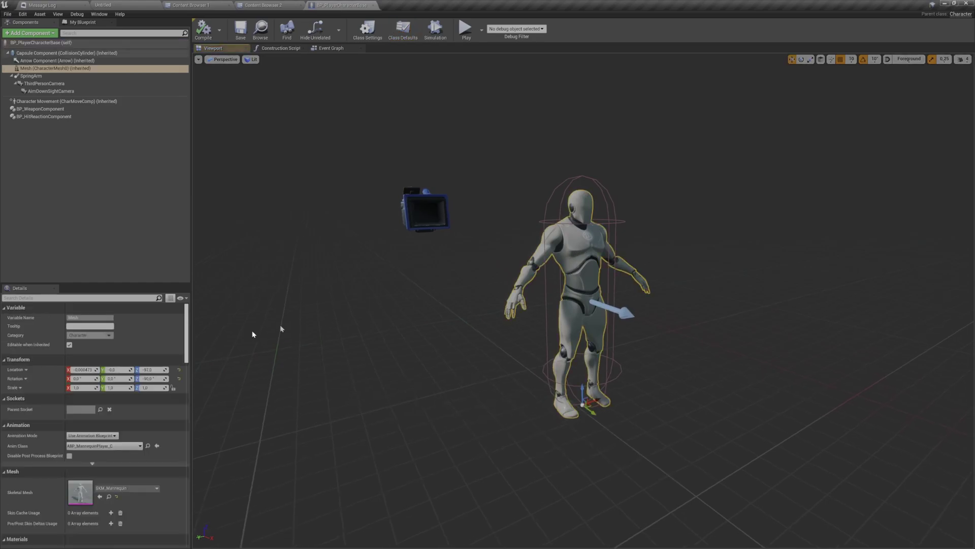
pyautogui.moveTo(138, 283); pyautogui.dragTo(134, 164)
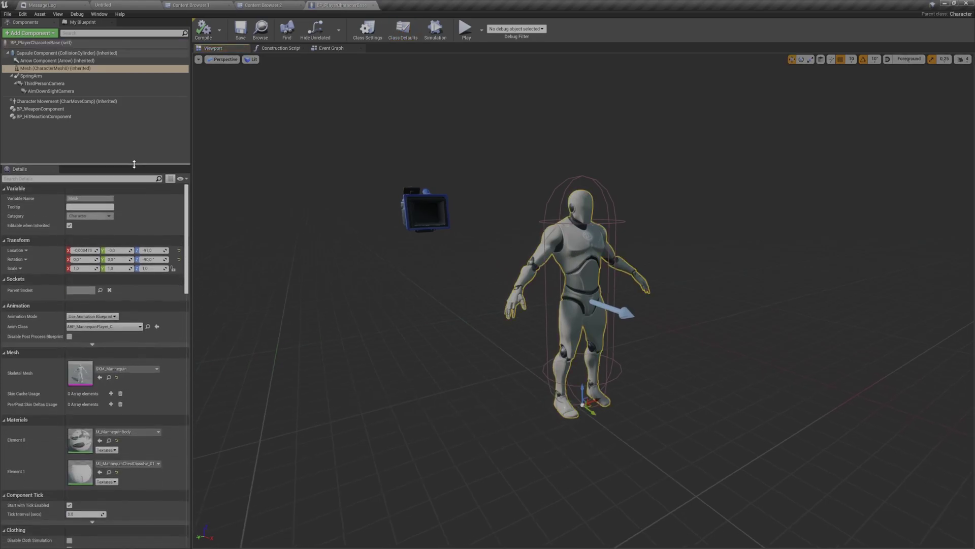
pyautogui.click(148, 369)
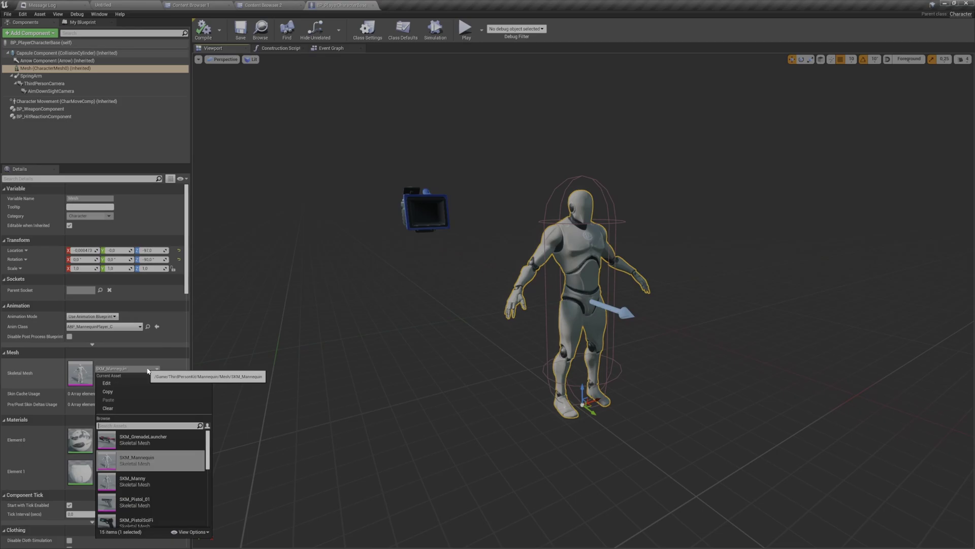
pyautogui.click(166, 483)
pyautogui.moveTo(431, 331)
pyautogui.keyDown('alt'); pyautogui.mouseDown()
pyautogui.moveTo(482, 333)
pyautogui.moveTo(386, 331)
pyautogui.moveTo(424, 335)
pyautogui.mouseUp(); pyautogui.keyUp('alt')
pyautogui.scroll(4, 432, 331)
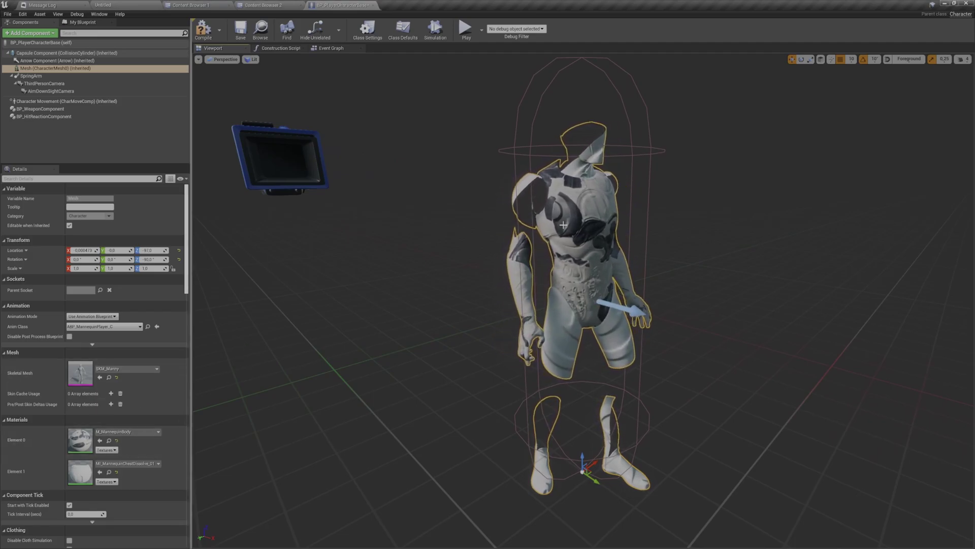
# - Reset the Mesh component's Element 0 and Element 1 materials to the Manny defaults, and save the blueprint
pyautogui.click(116, 441)
pyautogui.click(116, 473)
pyautogui.keyDown('alt'); pyautogui.moveTo(386, 366); pyautogui.dragTo(452, 327); pyautogui.keyUp('alt')
pyautogui.hotkey('ctrl', 's')
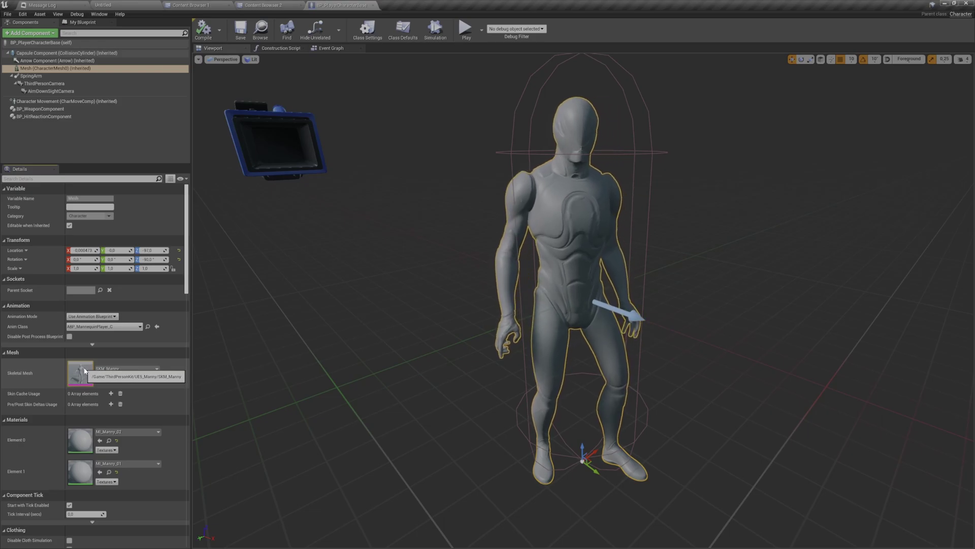
# - Open the assigned SKM_Manny mesh, locate its physics asset, and open SKM_Manny_PhysicsAsset
pyautogui.doubleClick(81, 374)
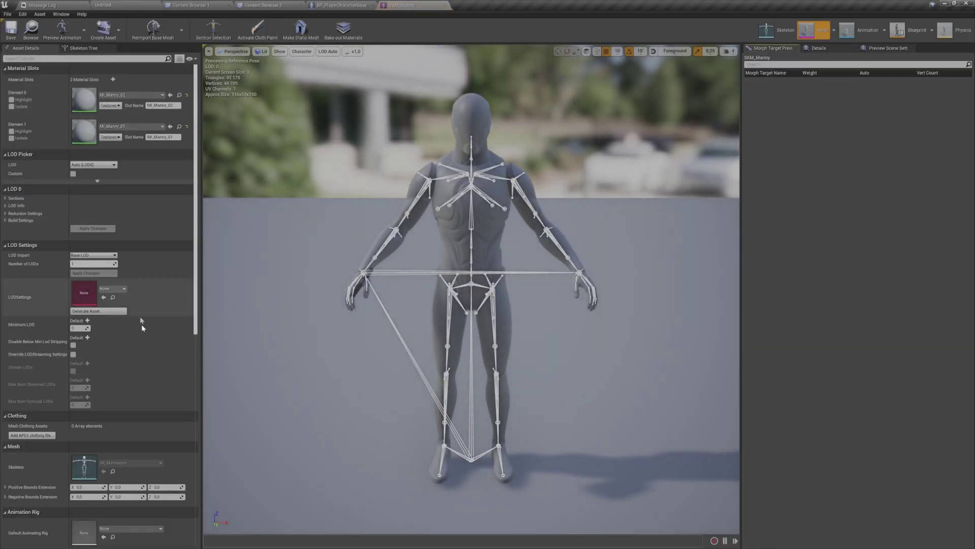
pyautogui.scroll(-10, 122, 325)
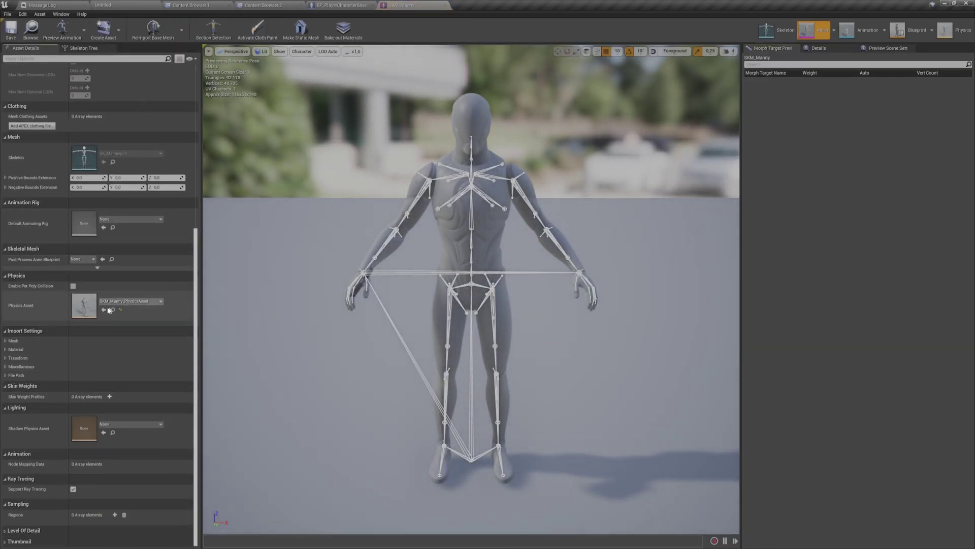
pyautogui.click(112, 310)
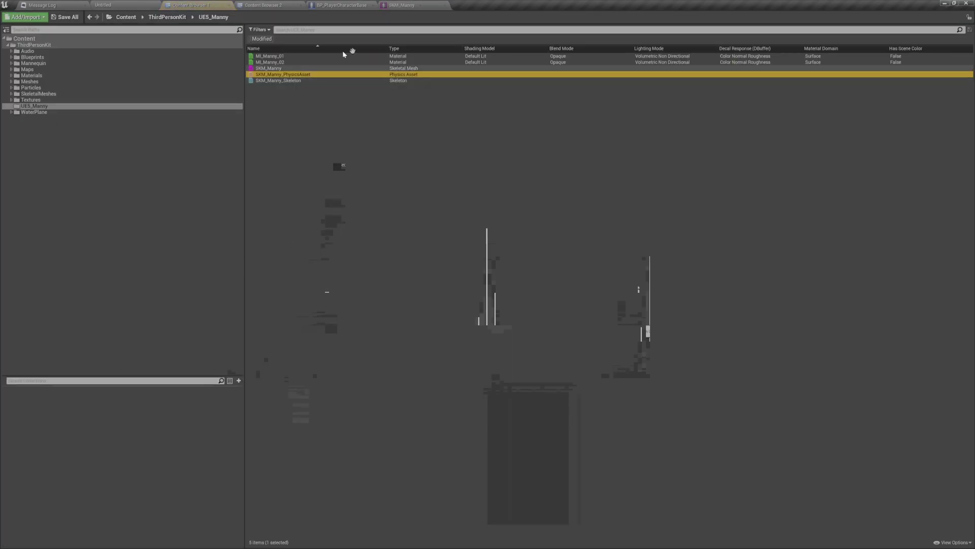
pyautogui.doubleClick(325, 74)
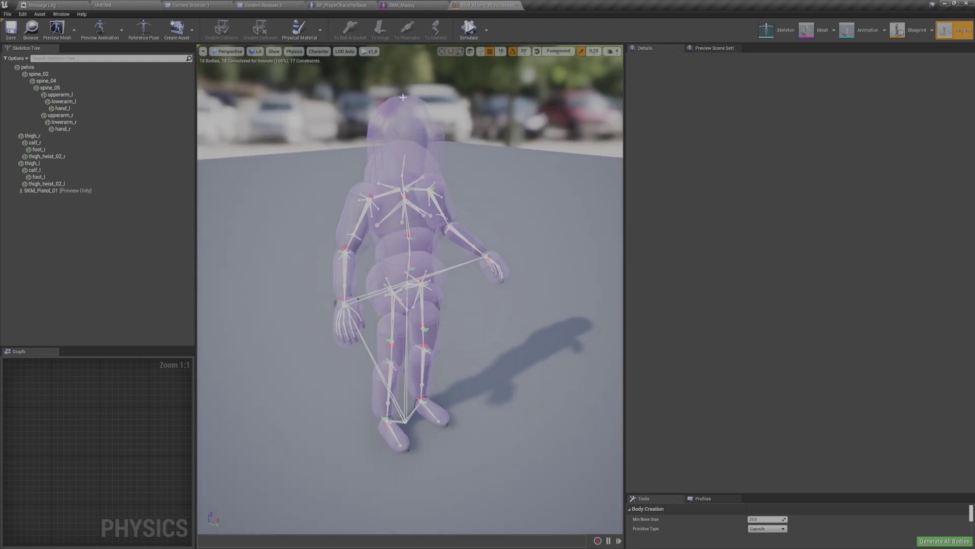
# - Select the spine_05 physics body and move it upward over Manny's head
pyautogui.click(437, 152)
pyautogui.keyDown('alt'); pyautogui.moveTo(483, 156); pyautogui.dragTo(489, 129); pyautogui.keyUp('alt')
pyautogui.press('w')
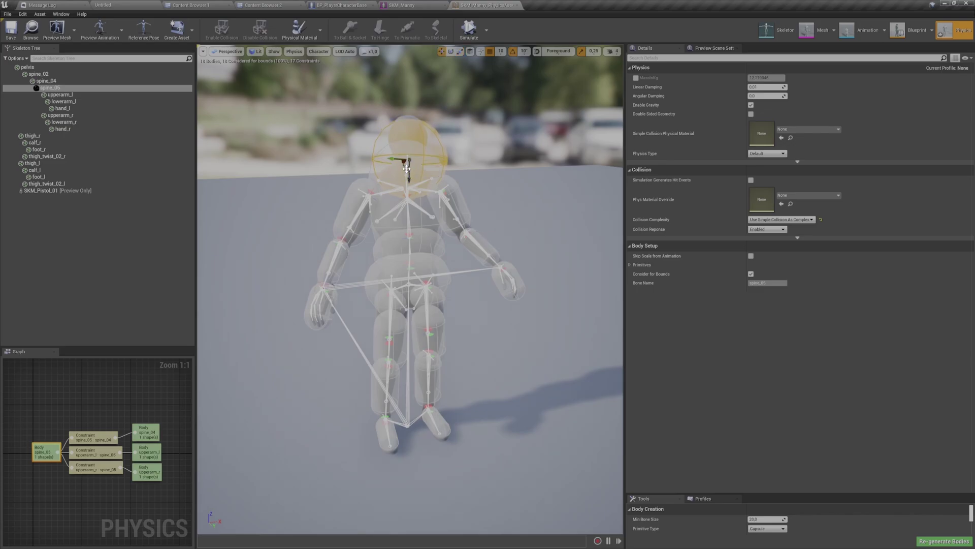
pyautogui.moveTo(410, 176); pyautogui.dragTo(405, 133)
pyautogui.keyDown('alt'); pyautogui.moveTo(501, 186); pyautogui.dragTo(456, 193); pyautogui.keyUp('alt')
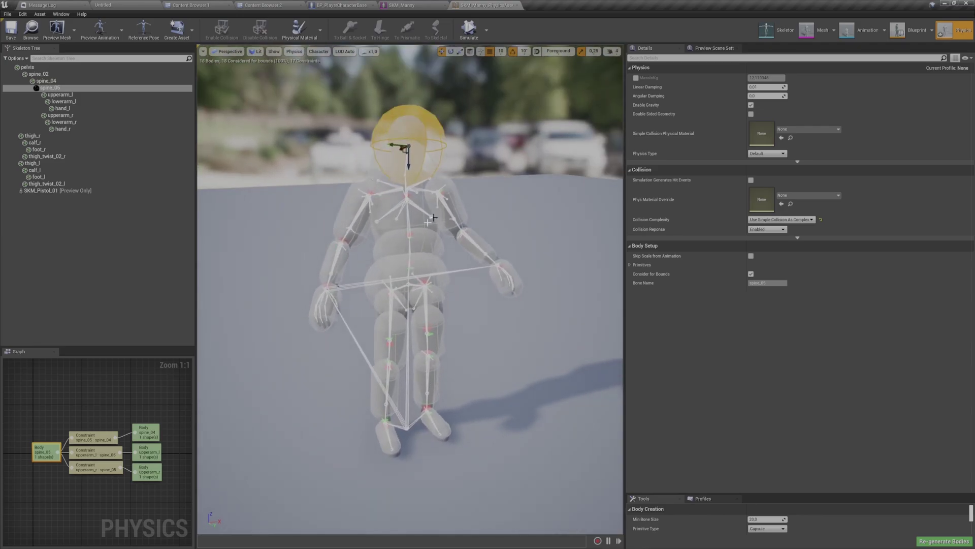
# - Select the pelvis physics body, scale it down slightly, and inspect its fit around the hips
pyautogui.keyDown('alt'); pyautogui.moveTo(428, 341); pyautogui.dragTo(389, 319); pyautogui.keyUp('alt')
pyautogui.keyDown('alt'); pyautogui.moveTo(374, 284); pyautogui.dragTo(420, 291); pyautogui.keyUp('alt')
pyautogui.click(376, 288)
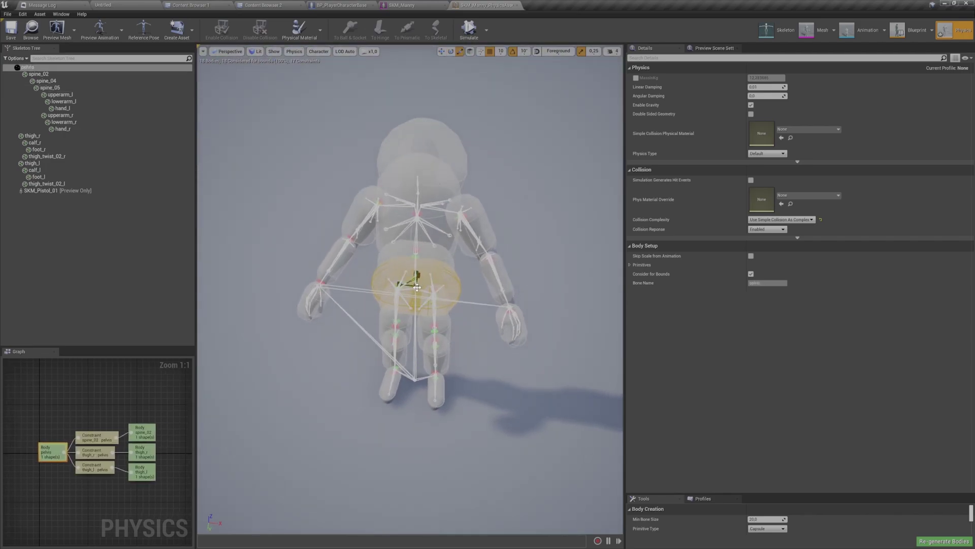
pyautogui.keyDown('alt'); pyautogui.moveTo(419, 291); pyautogui.dragTo(453, 267); pyautogui.keyUp('alt')
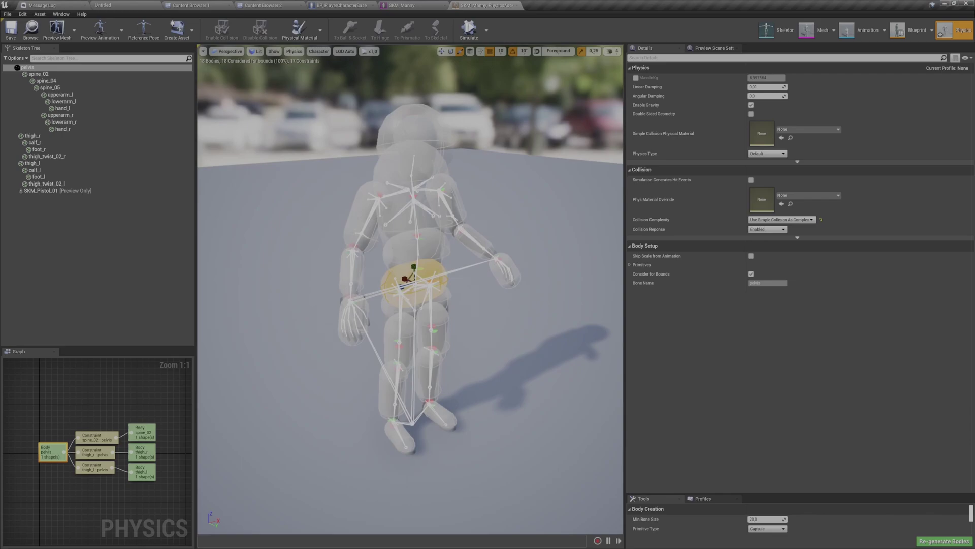
pyautogui.moveTo(420, 368)
pyautogui.mouseDown(button='middle')
pyautogui.moveTo(414, 358)
pyautogui.moveTo(420, 368)
pyautogui.mouseUp(button='middle')
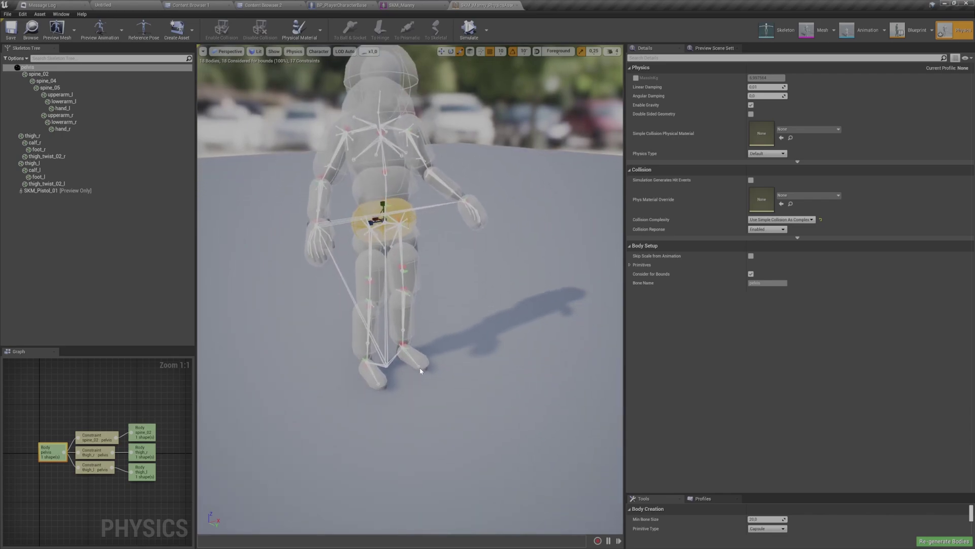
pyautogui.keyDown('alt'); pyautogui.moveTo(408, 382); pyautogui.dragTo(395, 359); pyautogui.keyUp('alt')
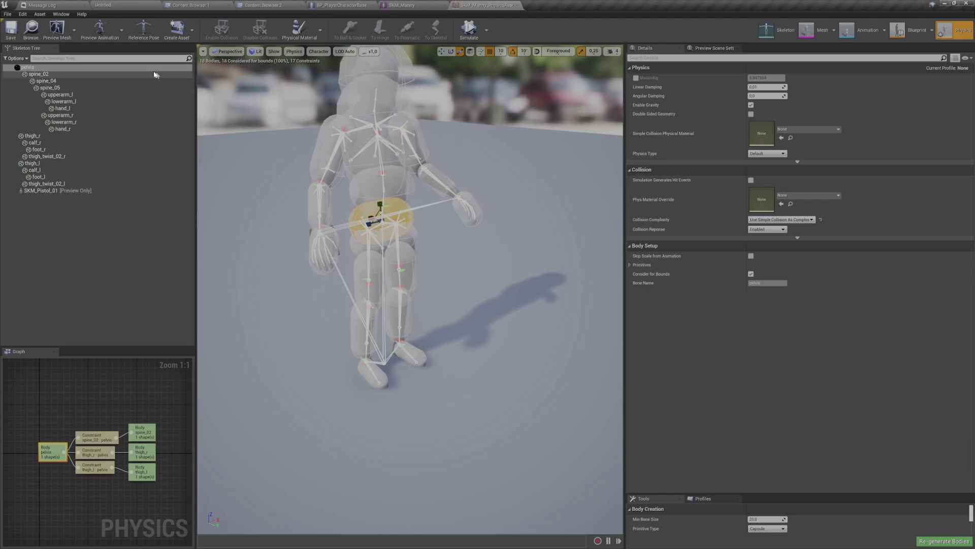
# - Show all bones in the skeleton tree and add a box shape to the root bone
pyautogui.click(15, 58)
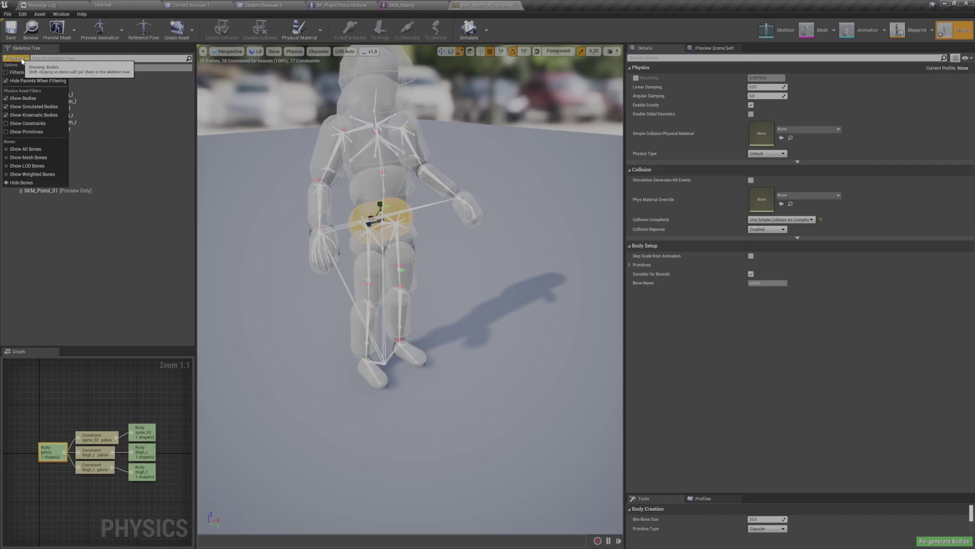
pyautogui.click(38, 149)
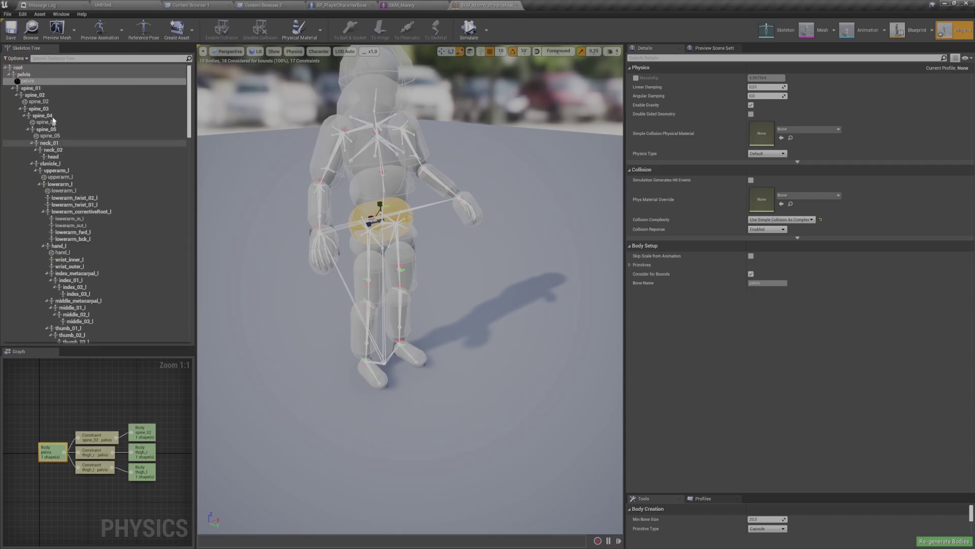
pyautogui.click(59, 68)
pyautogui.rightClick(59, 69)
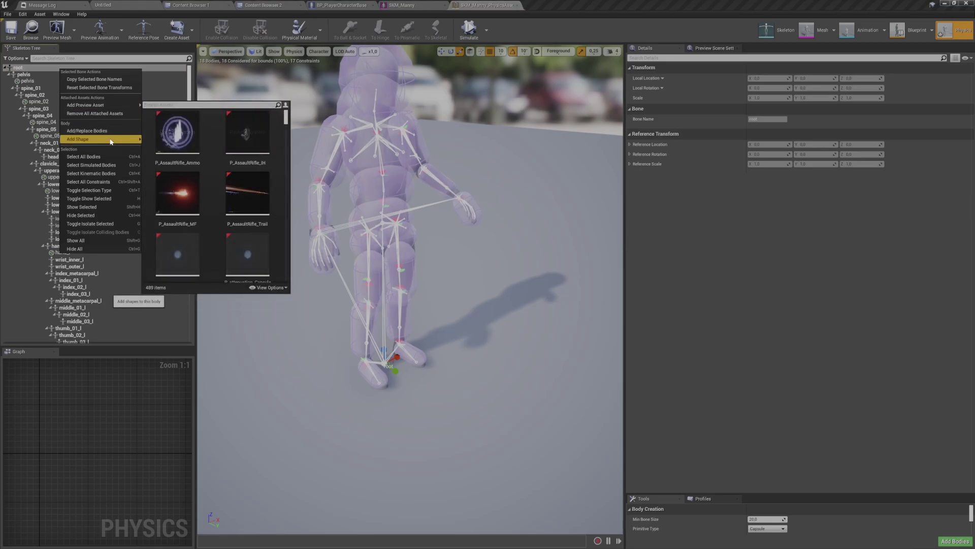
pyautogui.moveTo(113, 139)
pyautogui.click(198, 147)
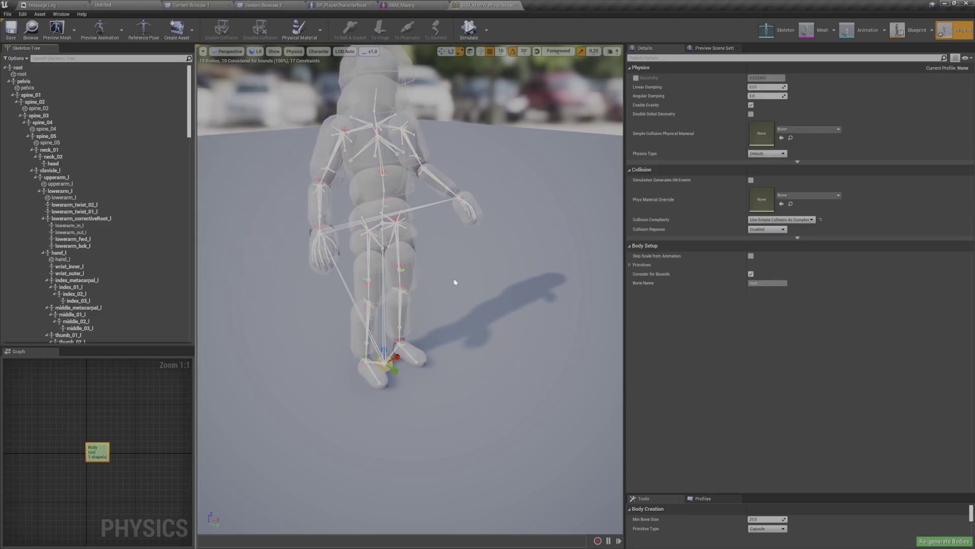
# - Set the root body's Collision Response to Disabled
pyautogui.press('f')
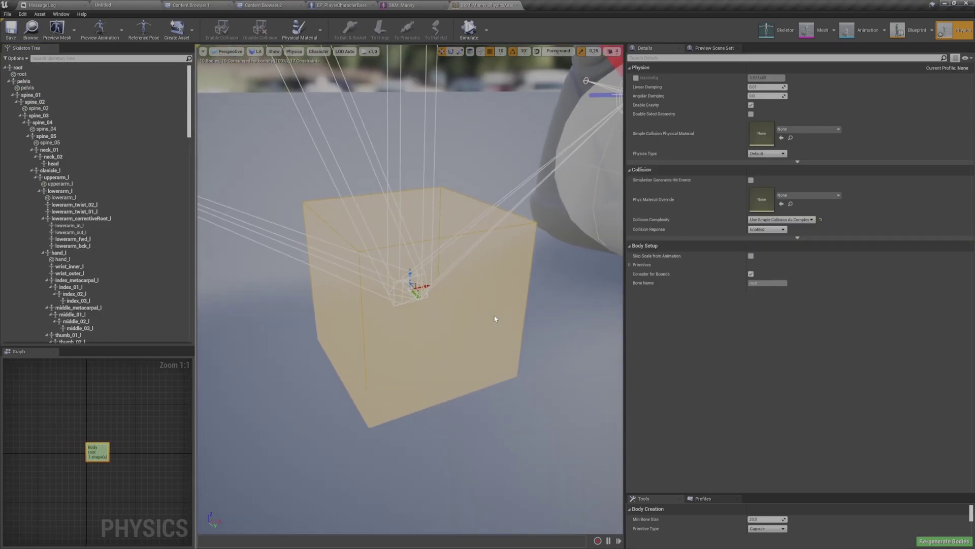
pyautogui.click(776, 240)
pyautogui.click(807, 239)
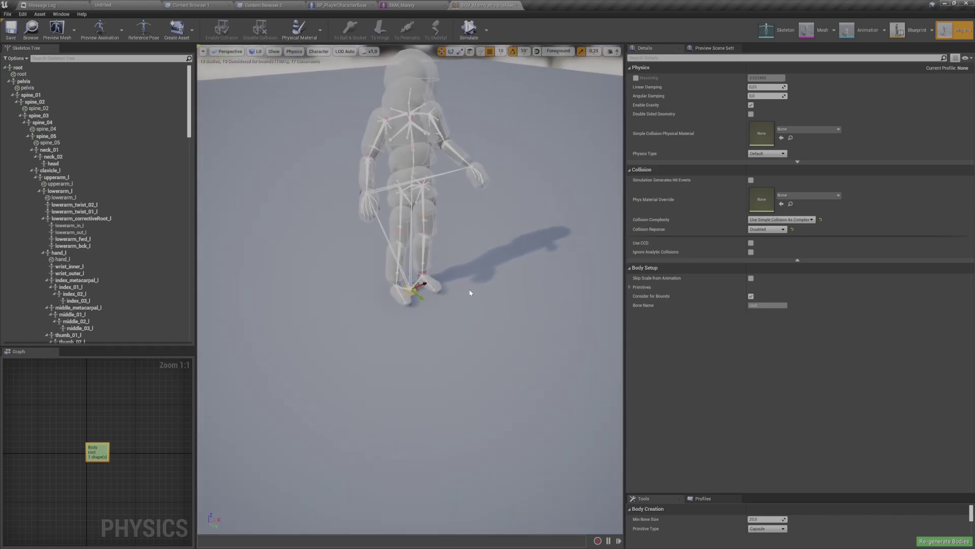
# - In BP_PlayerCharacterBase, set the Mesh component's Physics Asset Override to SKM_Manny_PhysicsAsset and compile the blueprint
pyautogui.click(353, 4)
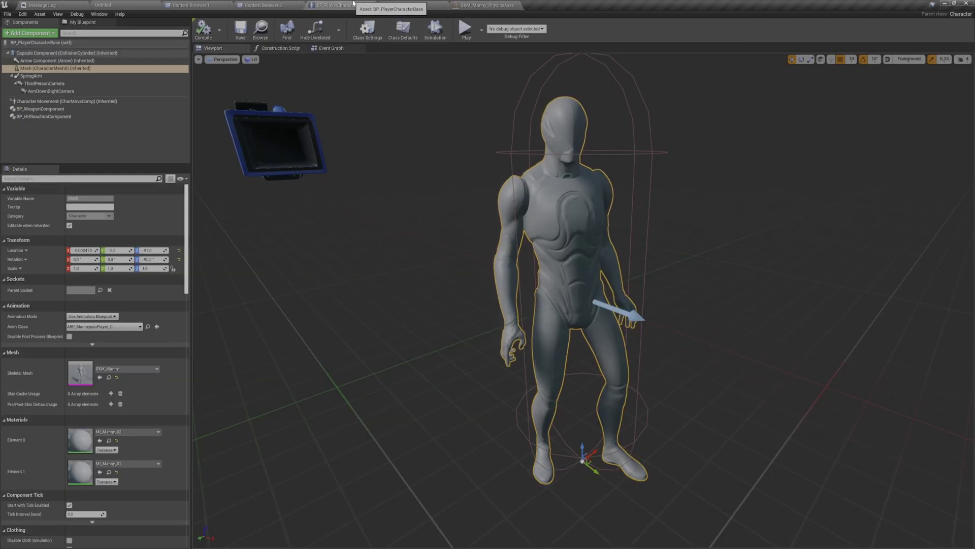
pyautogui.click(114, 178)
pyautogui.write('phys')
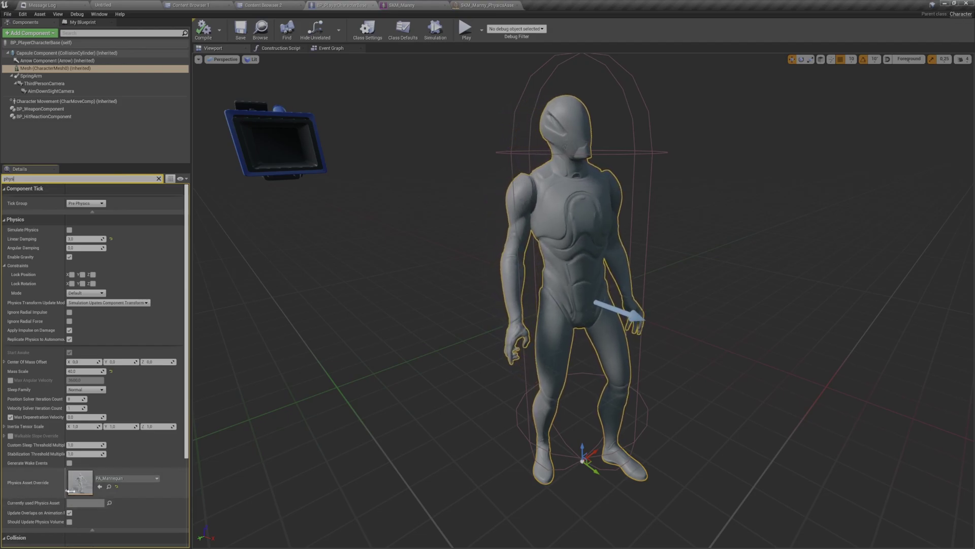
pyautogui.click(99, 486)
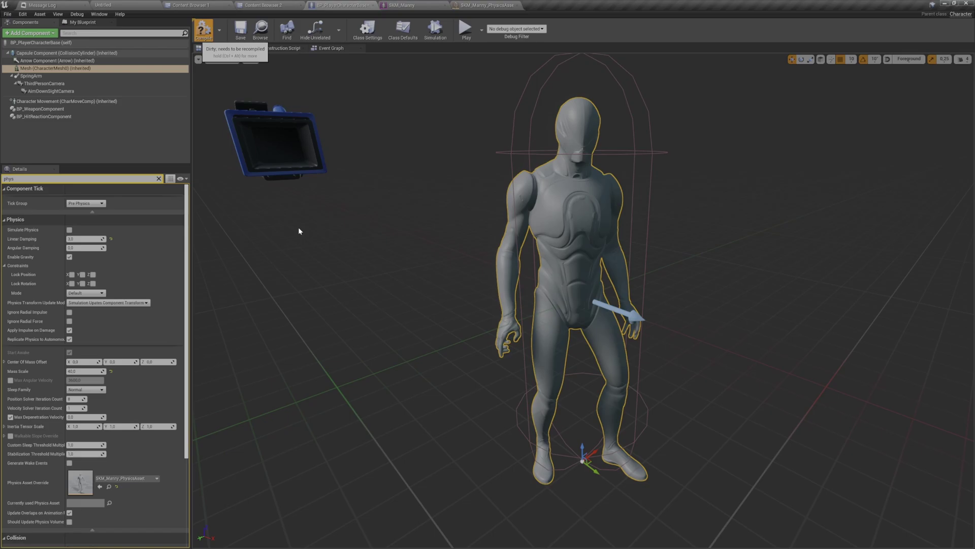
pyautogui.press('F7')
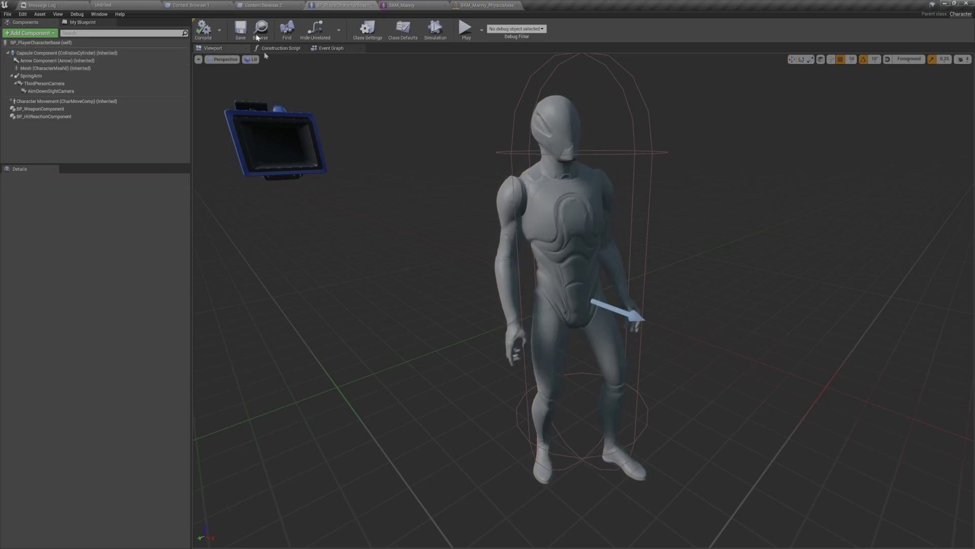
# - Locate and open BP_PlayerCharacterMannequin, show its character preview, and select the Manny mesh for inspection
pyautogui.click(261, 29)
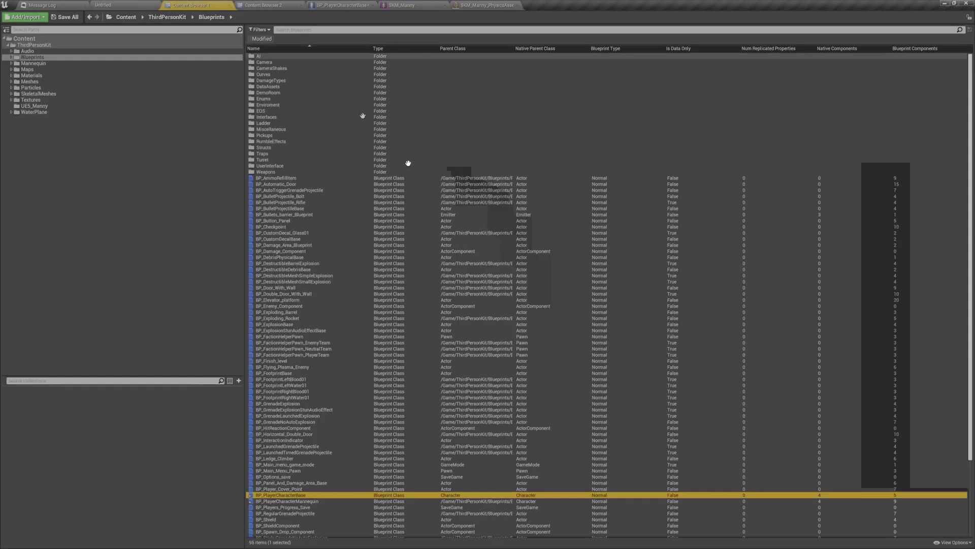
pyautogui.doubleClick(322, 501)
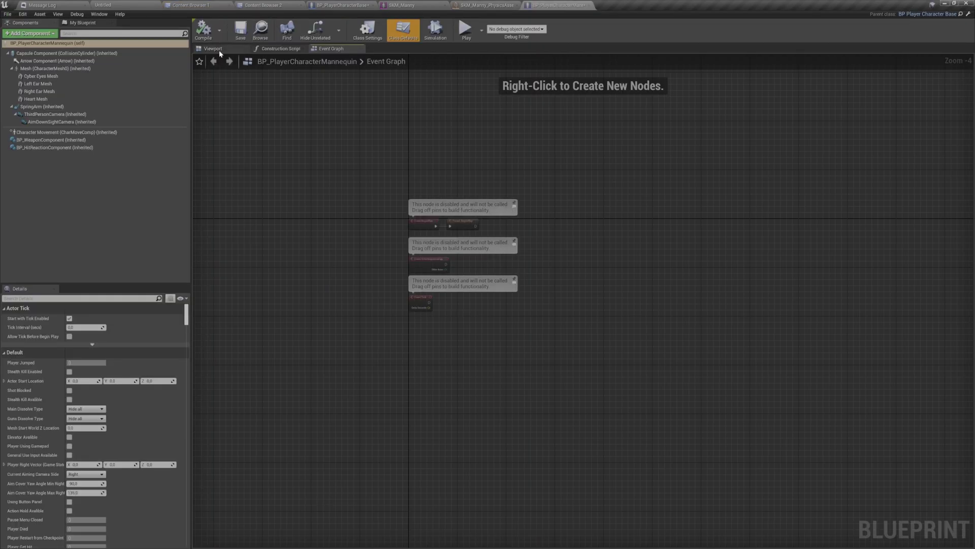
pyautogui.click(218, 49)
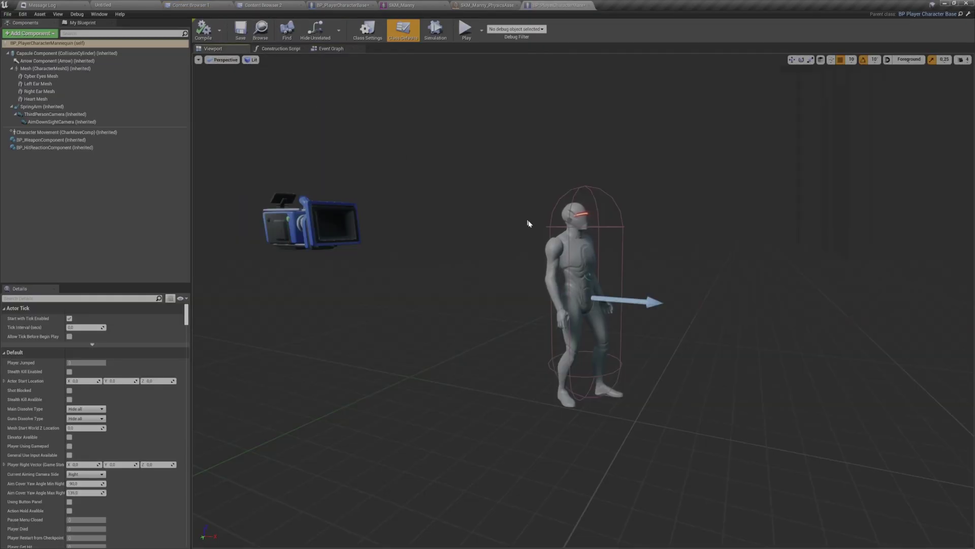
pyautogui.keyDown('alt'); pyautogui.moveTo(548, 244); pyautogui.dragTo(546, 253); pyautogui.keyUp('alt')
pyautogui.click(573, 259)
pyautogui.moveTo(573, 259); pyautogui.dragTo(526, 293, button='right')
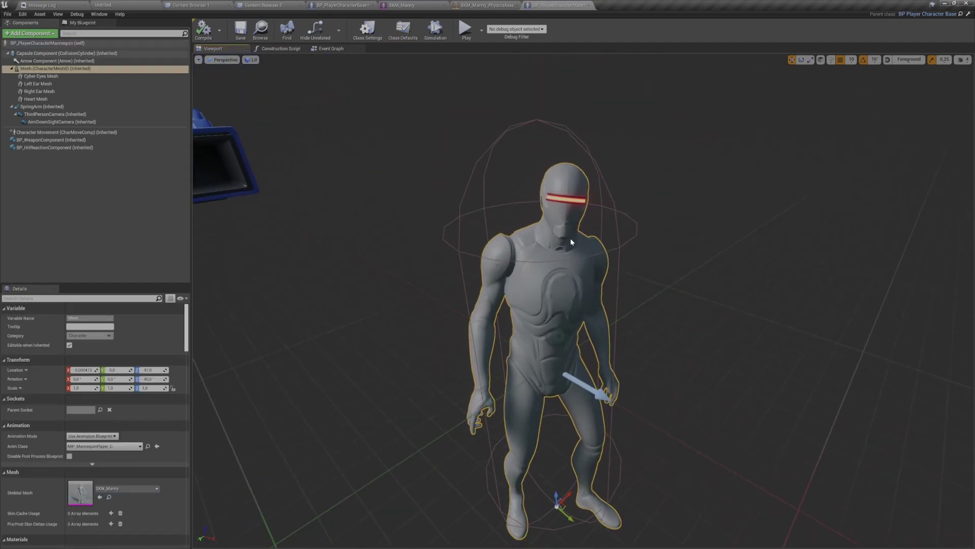
# - Check the attached ear and heart components, and move the Heart Mesh away from Manny's body
pyautogui.click(78, 84)
pyautogui.click(77, 99)
pyautogui.moveTo(422, 292)
pyautogui.keyDown('alt'); pyautogui.mouseDown()
pyautogui.moveTo(397, 292)
pyautogui.moveTo(422, 292)
pyautogui.mouseUp(); pyautogui.keyUp('alt')
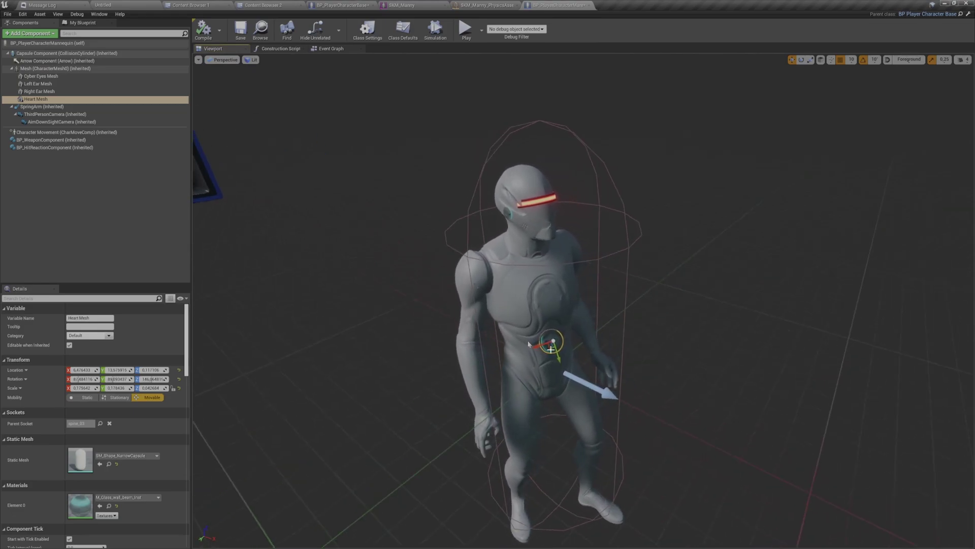
pyautogui.click(111, 92)
pyautogui.click(112, 98)
pyautogui.keyDown('alt'); pyautogui.moveTo(533, 347); pyautogui.dragTo(599, 314); pyautogui.keyUp('alt')
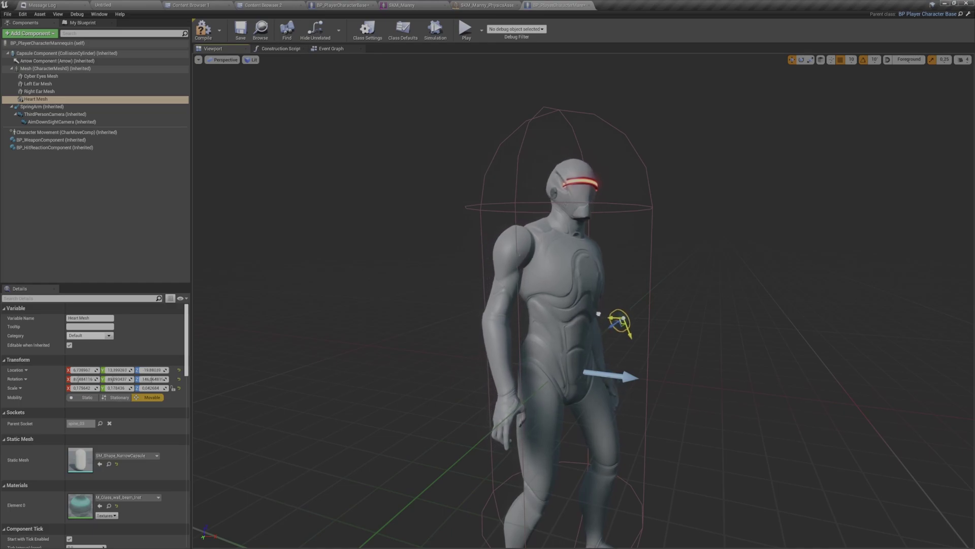
# - Delete the Heart Mesh, Right Ear Mesh and Left Ear Mesh components
pyautogui.click(85, 94)
pyautogui.click(90, 101)
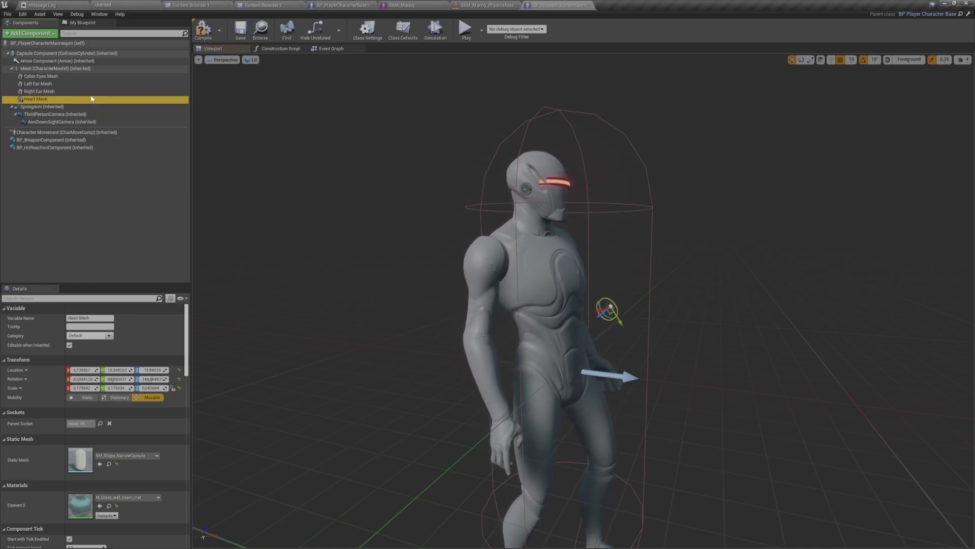
pyautogui.press('Delete')
pyautogui.press('Delete')
pyautogui.click(88, 84)
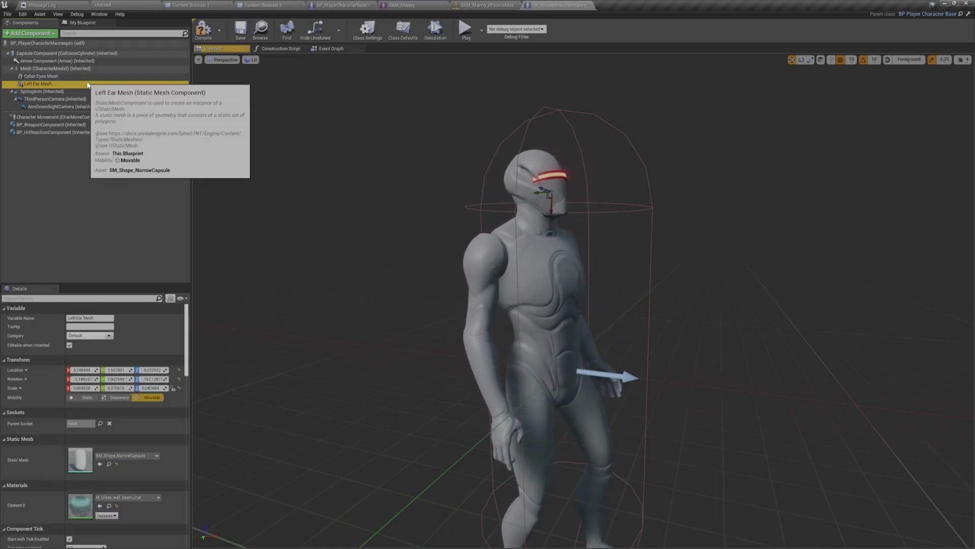
pyautogui.press('Delete')
# - Check the Cyber Eyes Mesh on Manny's face, and compile and save BP_PlayerCharacterMannequin
pyautogui.keyDown('alt'); pyautogui.moveTo(551, 188); pyautogui.dragTo(513, 224); pyautogui.keyUp('alt')
pyautogui.click(550, 188)
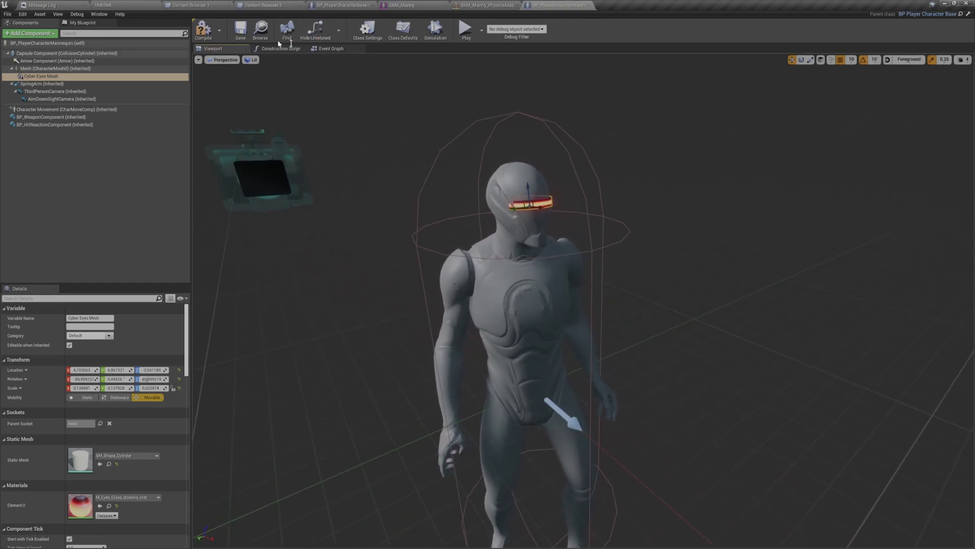
pyautogui.click(210, 33)
pyautogui.click(241, 33)
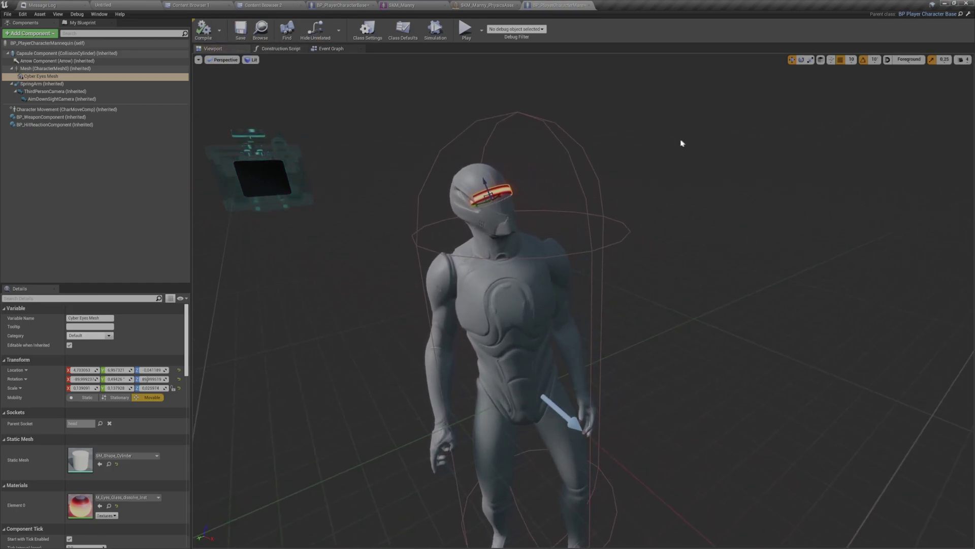
# - Search the Blueprints folder for "ai base", open BP_AICharacterBase, and show its character preview
pyautogui.click(260, 29)
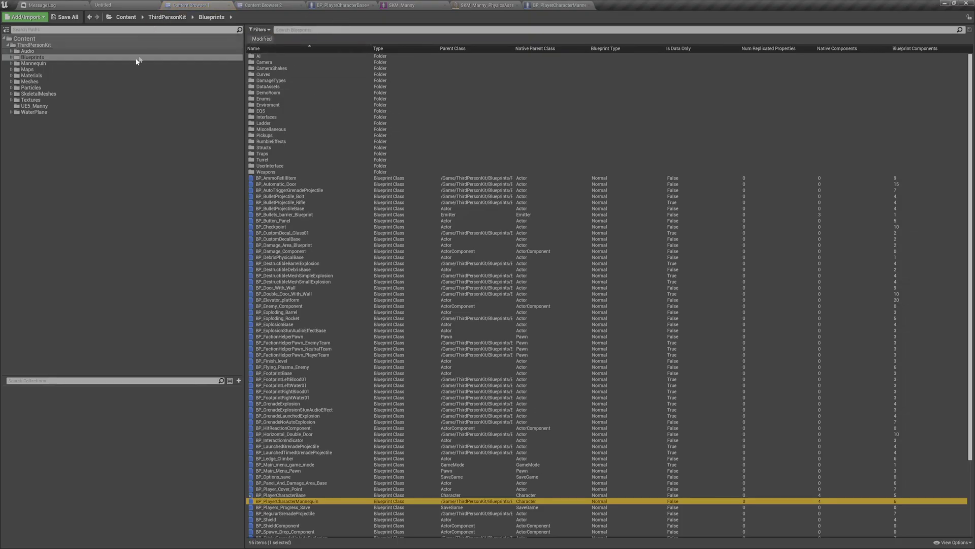
pyautogui.click(340, 29)
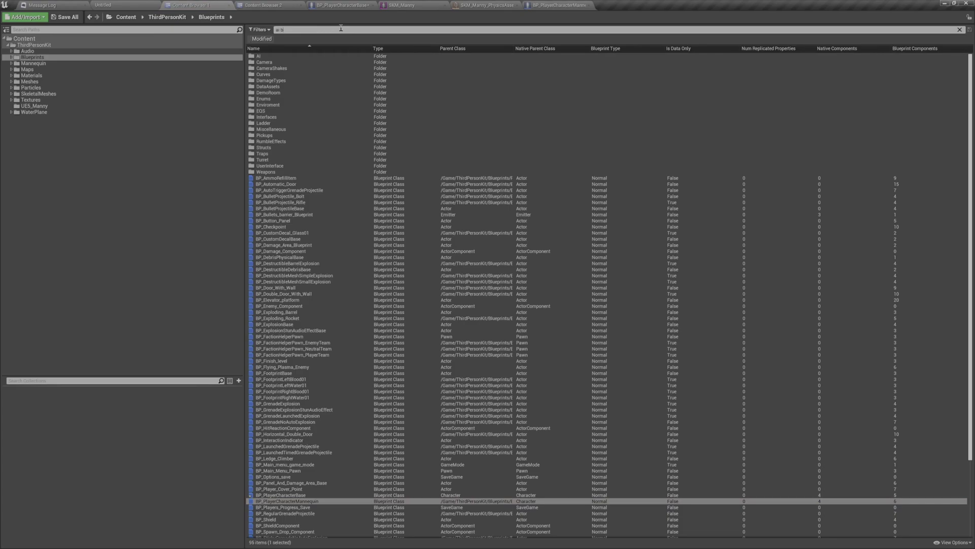
pyautogui.click(363, 99)
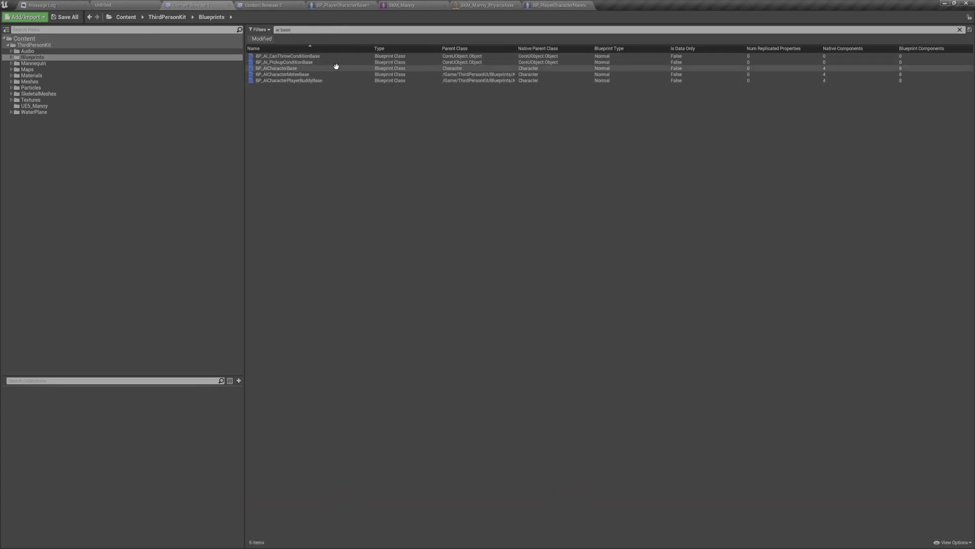
pyautogui.doubleClick(336, 69)
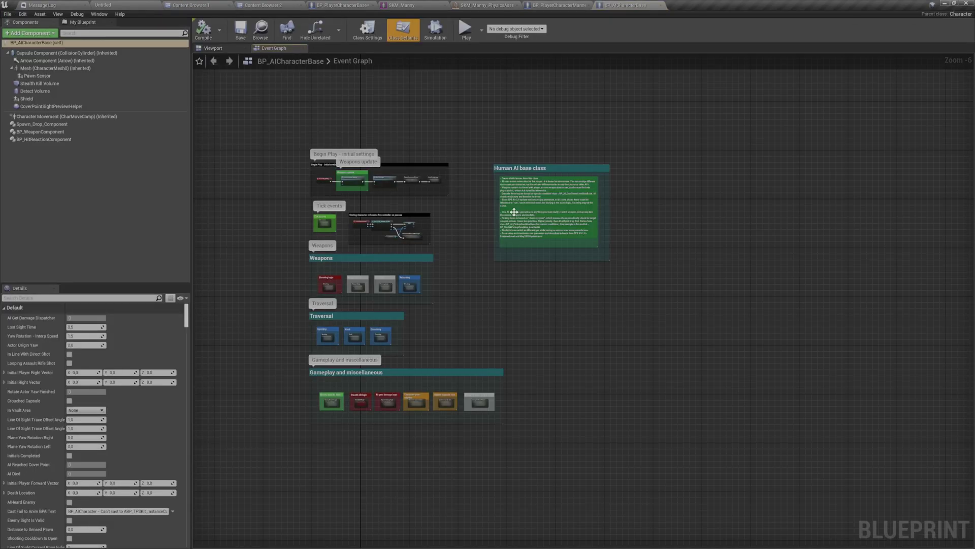
pyautogui.click(230, 50)
pyautogui.moveTo(657, 213); pyautogui.dragTo(564, 226, button='right')
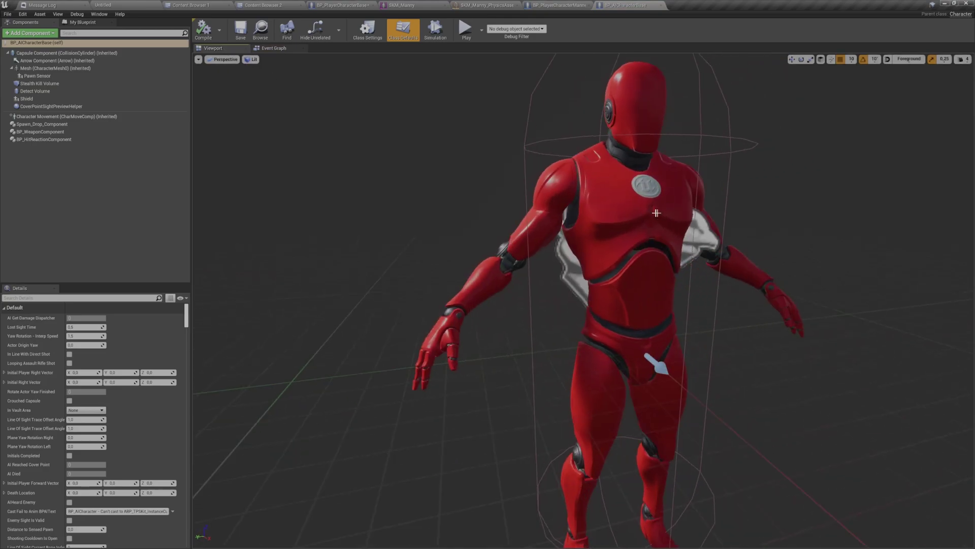
# - Assign SKM_Manny as the AI character's skeletal mesh and reset its Element 0 and Element 1 materials to the defaults
pyautogui.click(647, 210)
pyautogui.keyDown('alt'); pyautogui.moveTo(648, 211); pyautogui.dragTo(638, 239); pyautogui.keyUp('alt')
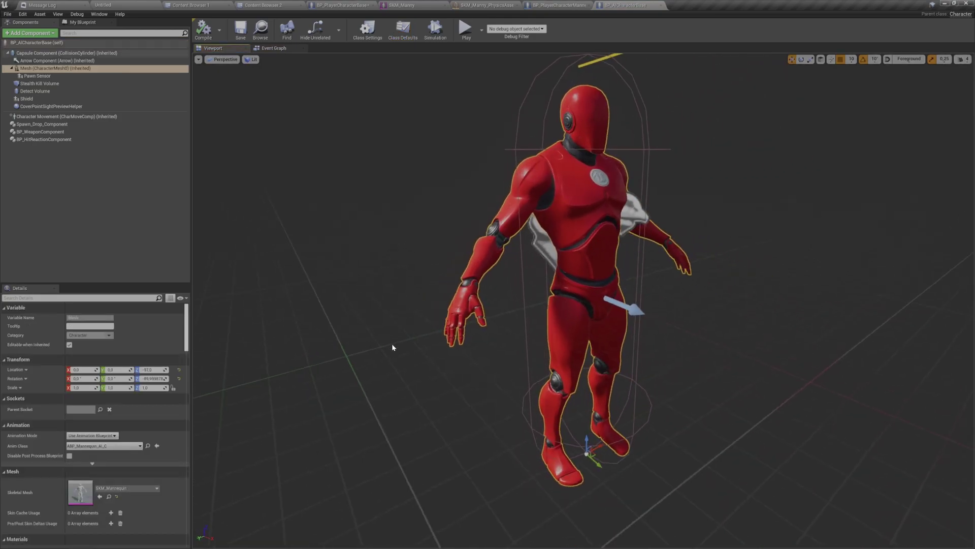
pyautogui.moveTo(145, 283); pyautogui.dragTo(136, 177)
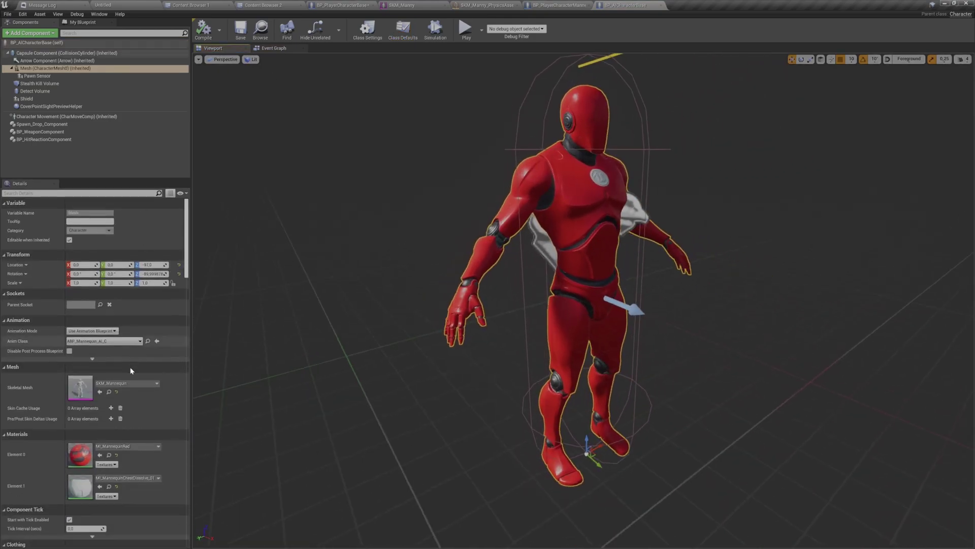
pyautogui.click(146, 387)
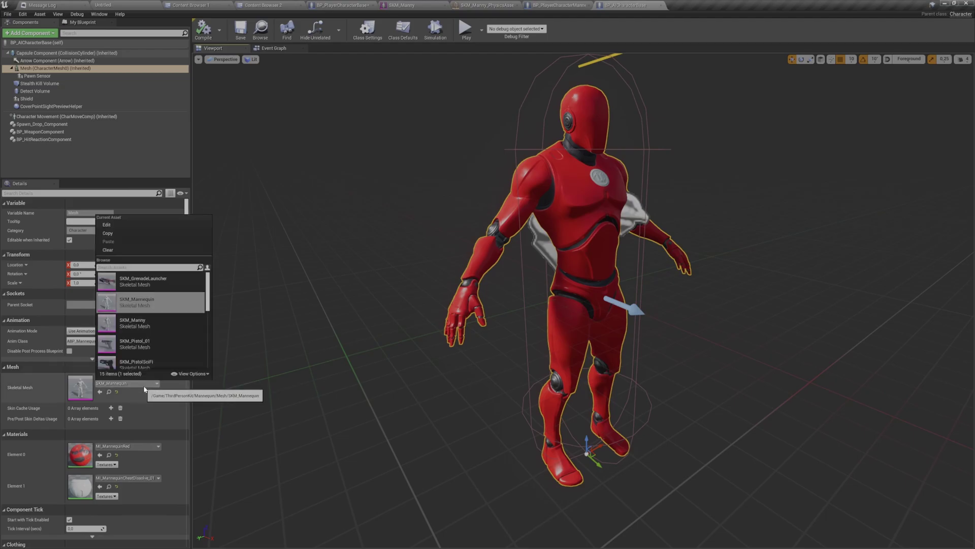
pyautogui.click(153, 321)
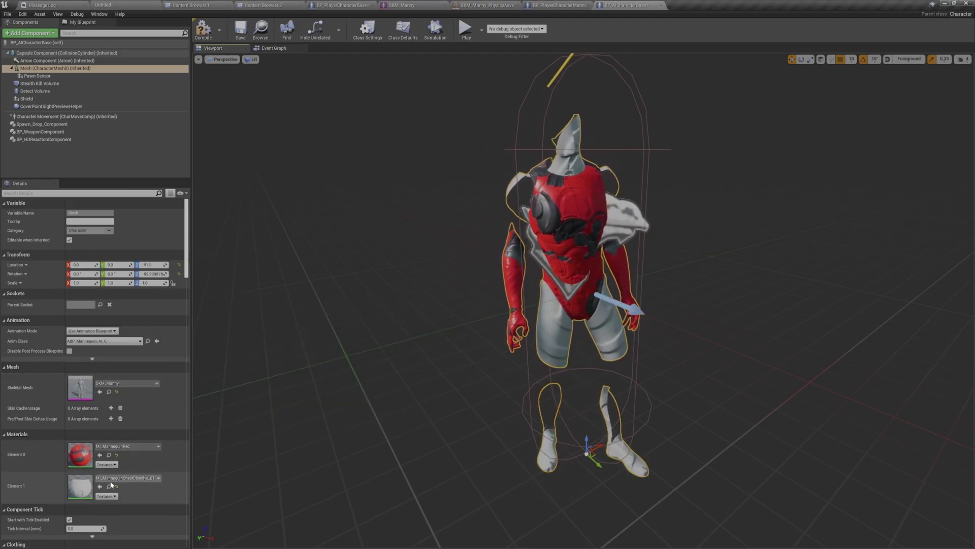
pyautogui.click(116, 487)
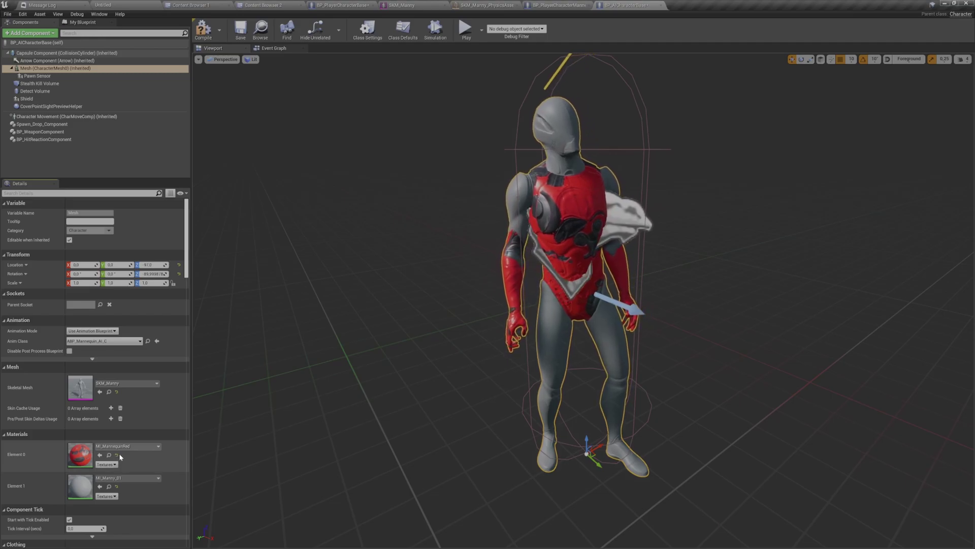
pyautogui.click(117, 456)
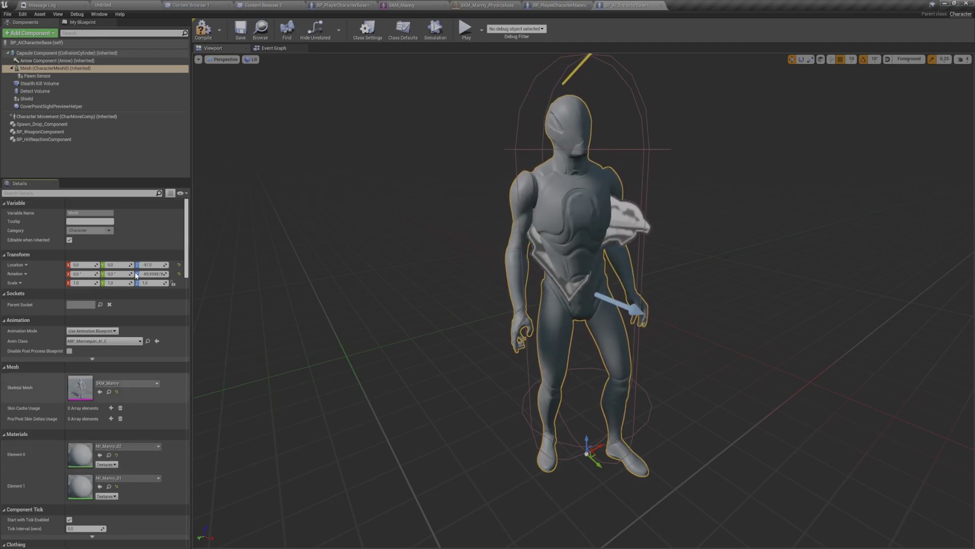
# - Set the AI character Mesh component's Physics Asset Override to SKM_Manny_PhysicsAsset
pyautogui.click(141, 194)
pyautogui.write('phys')
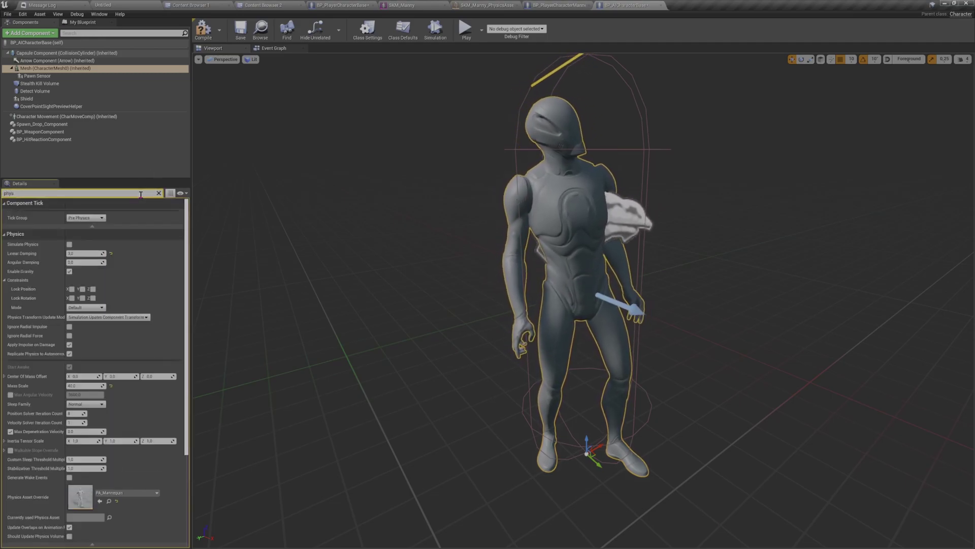
pyautogui.click(135, 494)
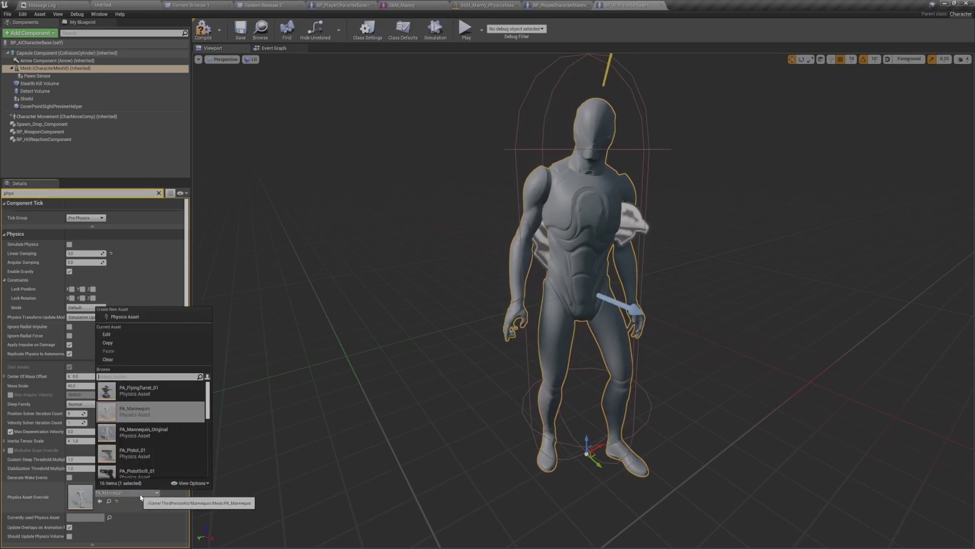
pyautogui.write('mann')
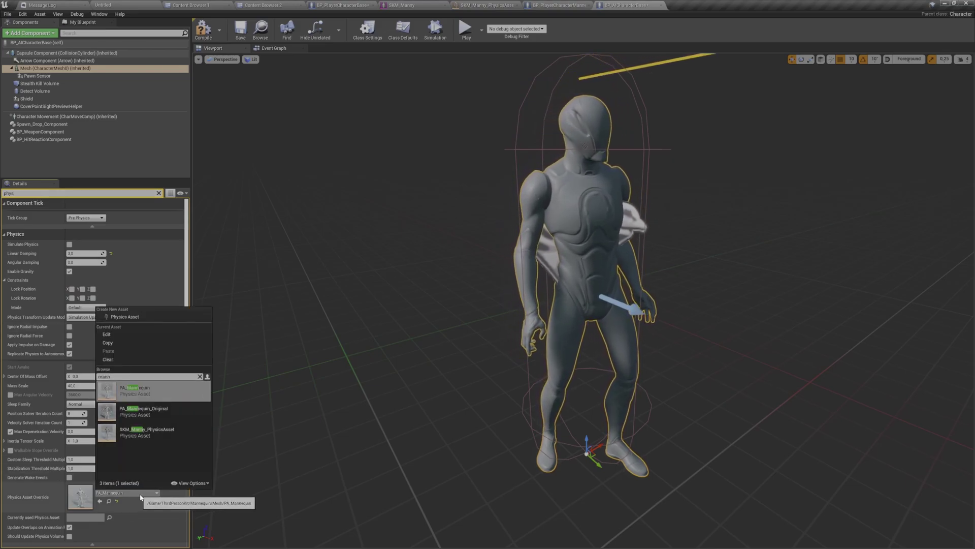
pyautogui.click(147, 431)
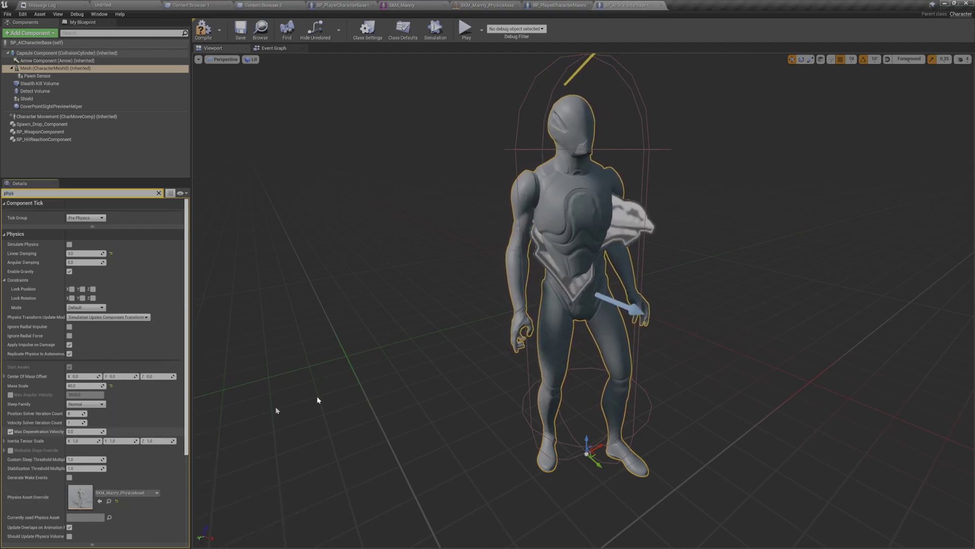
# - Compile and save BP_AICharacterBase
pyautogui.click(241, 32)
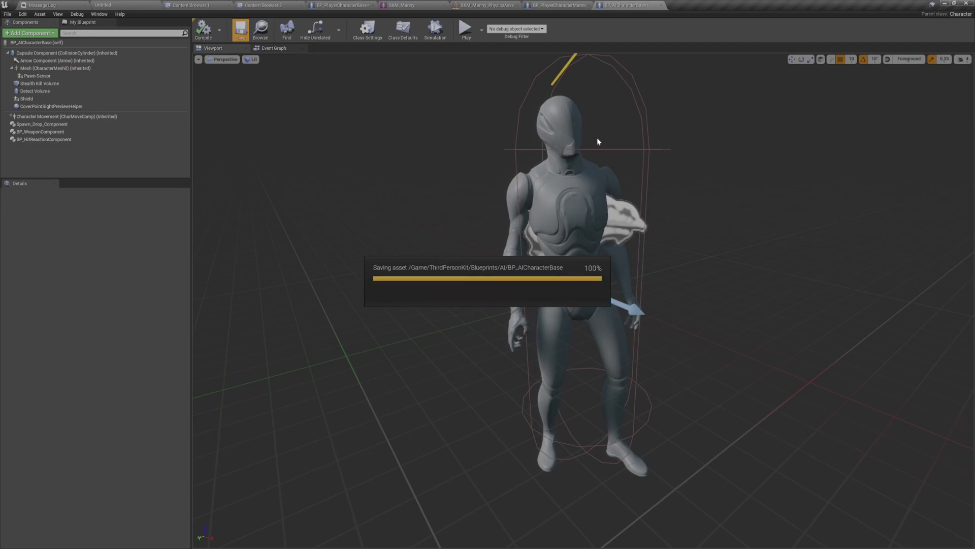
pyautogui.click(207, 31)
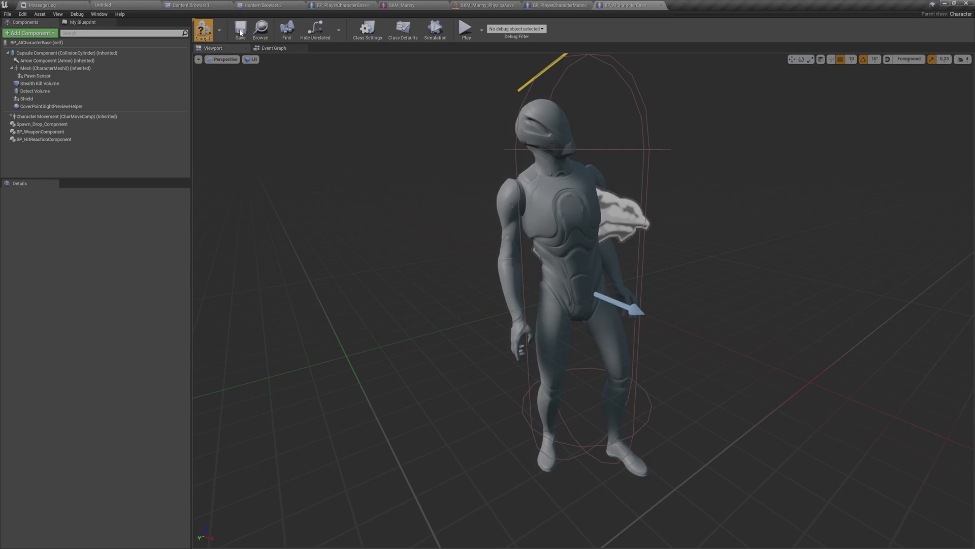
pyautogui.click(241, 32)
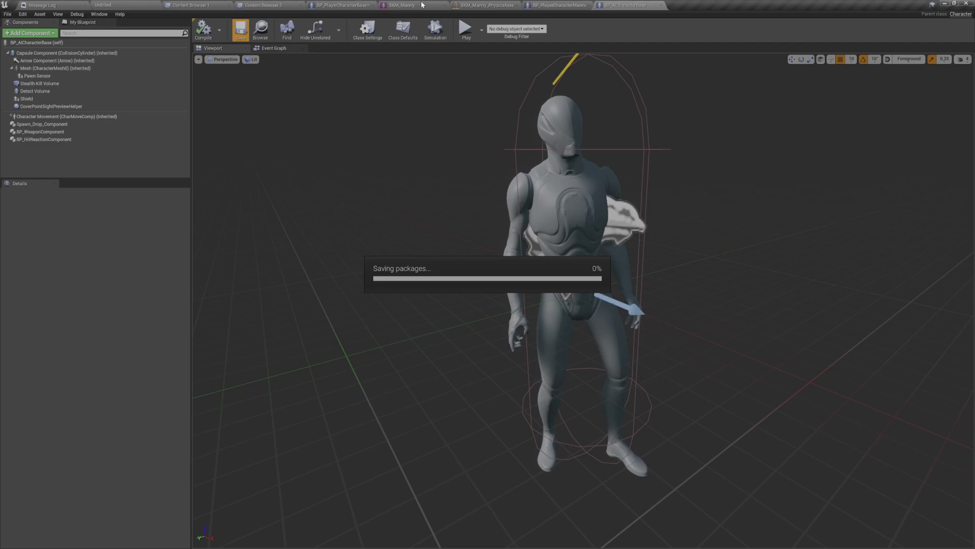
# - Open the SK_Mannequin skeleton from SKM_Manny, declining to regenerate the skeleton
pyautogui.click(422, 5)
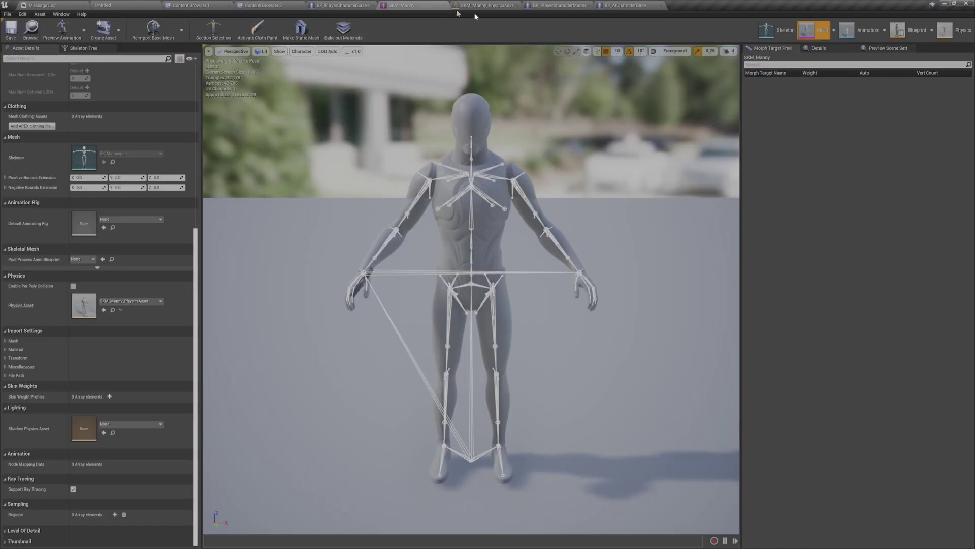
pyautogui.click(784, 31)
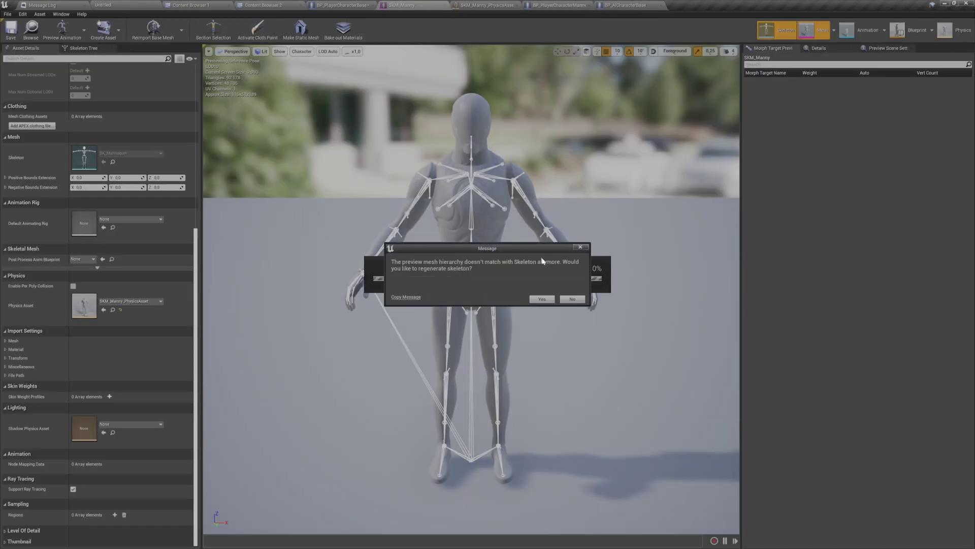
pyautogui.click(577, 302)
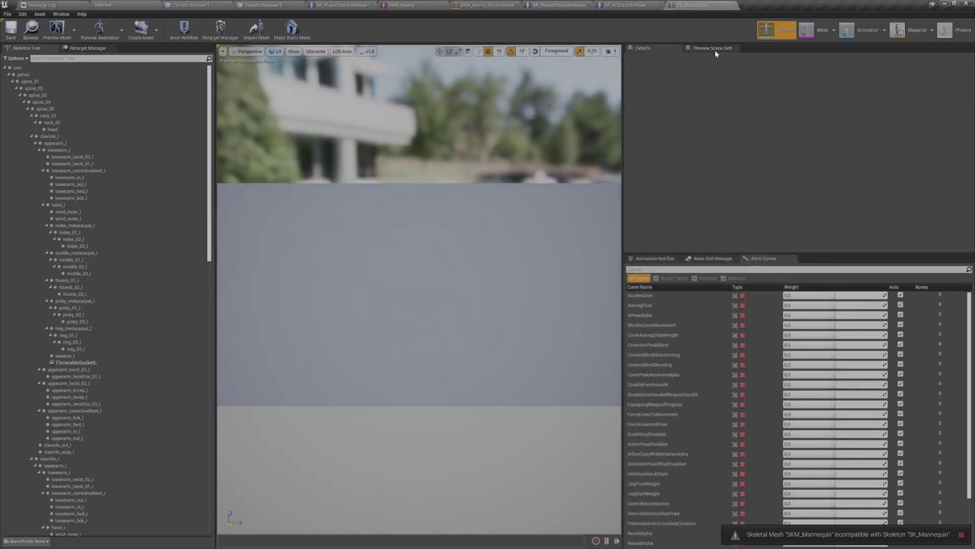
# - Set the skeleton's preview mesh to SKM_Manny and apply the change to the asset
pyautogui.click(712, 49)
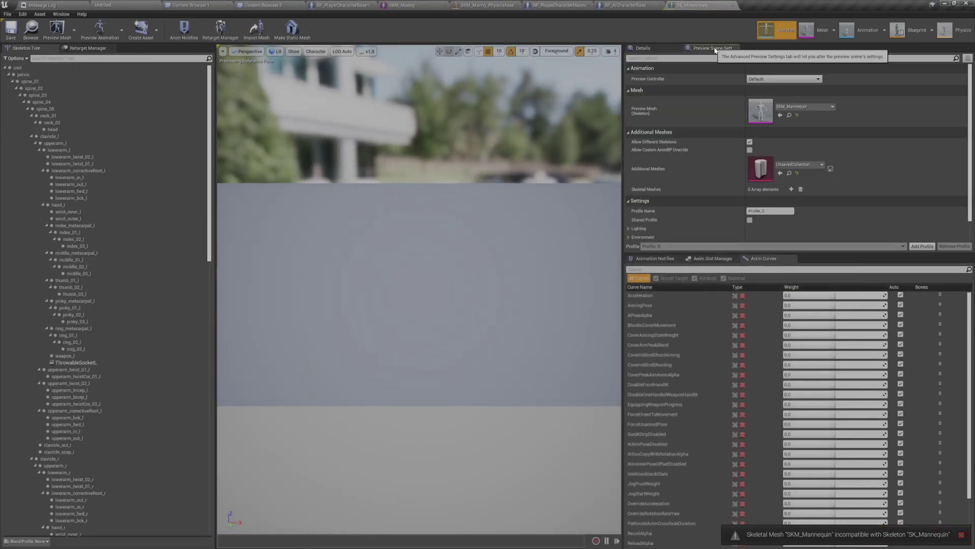
pyautogui.click(805, 106)
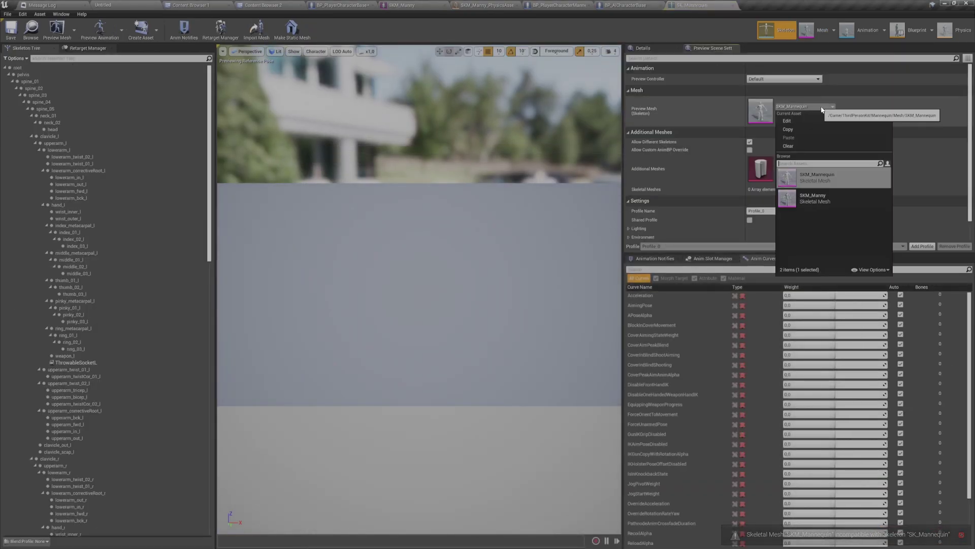
pyautogui.click(829, 198)
pyautogui.keyDown('alt'); pyautogui.moveTo(382, 209); pyautogui.dragTo(359, 200); pyautogui.keyUp('alt')
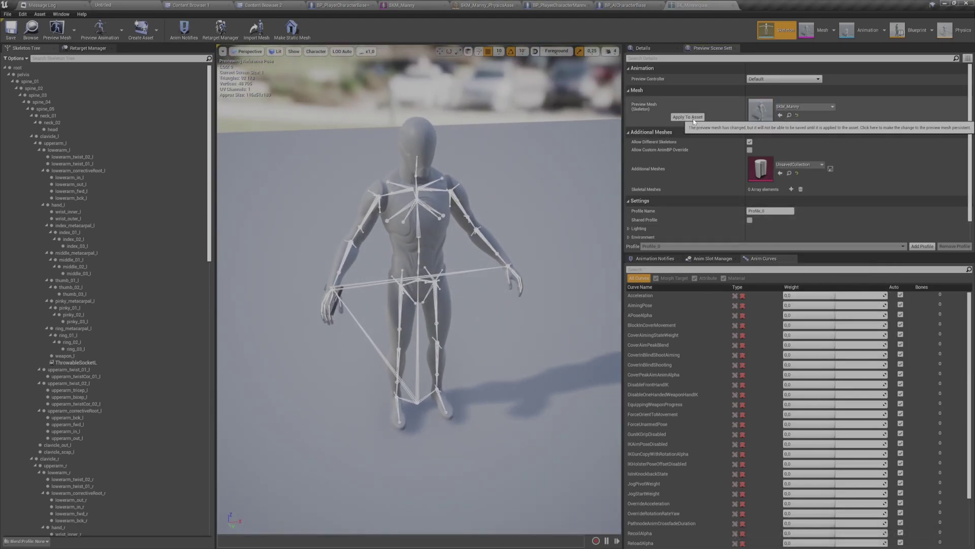
pyautogui.click(694, 118)
pyautogui.keyDown('alt'); pyautogui.moveTo(470, 165); pyautogui.dragTo(473, 158); pyautogui.keyUp('alt')
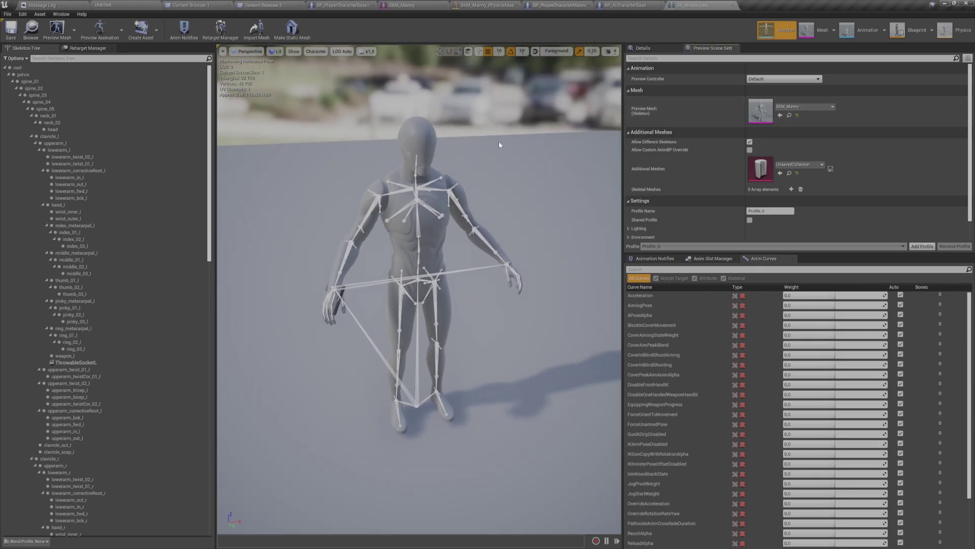
pyautogui.keyDown('alt'); pyautogui.moveTo(279, 209); pyautogui.dragTo(276, 201); pyautogui.keyUp('alt')
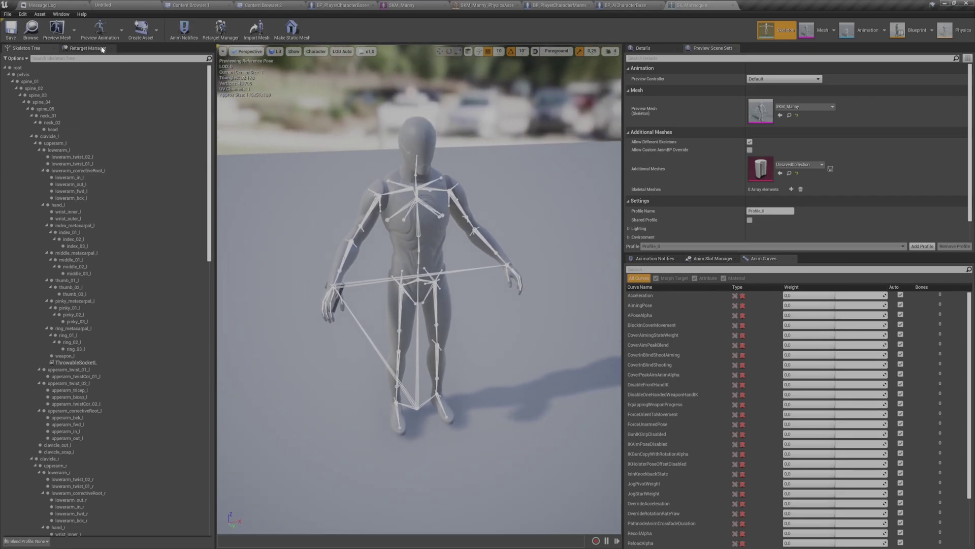
# - Filter the skeleton tree for "vb", rename the virtual bone FPPCameraOffset as FPPCameraOffset11, and save the skeleton
pyautogui.write('vb')
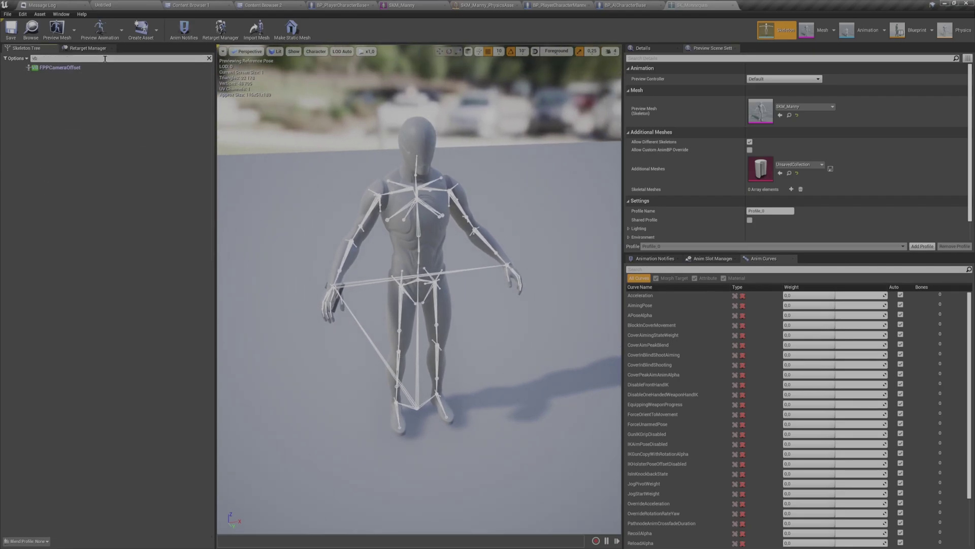
pyautogui.click(96, 68)
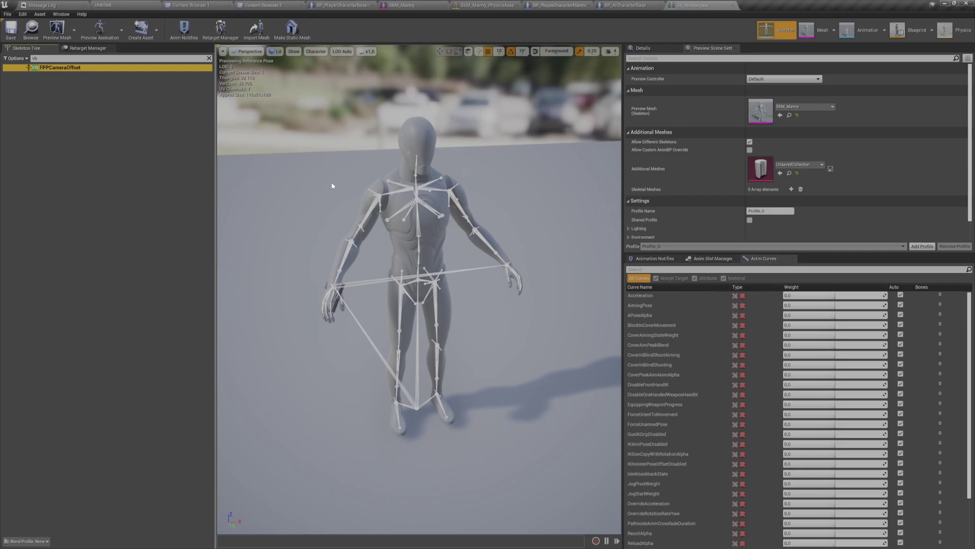
pyautogui.click(105, 106)
pyautogui.click(106, 69)
pyautogui.press('F2')
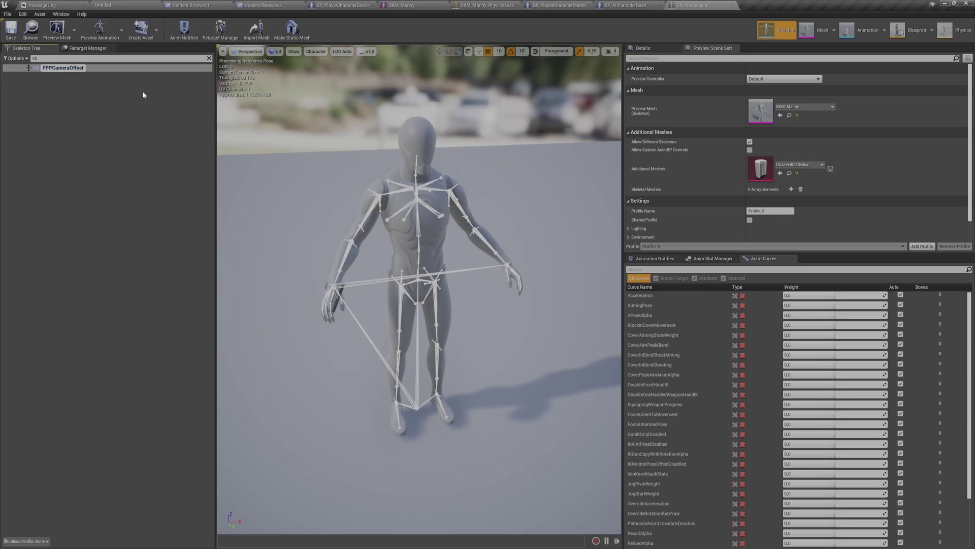
pyautogui.write('ff')
pyautogui.press('BackSpace')
pyautogui.press('BackSpace')
pyautogui.write('11')
pyautogui.press('Return')
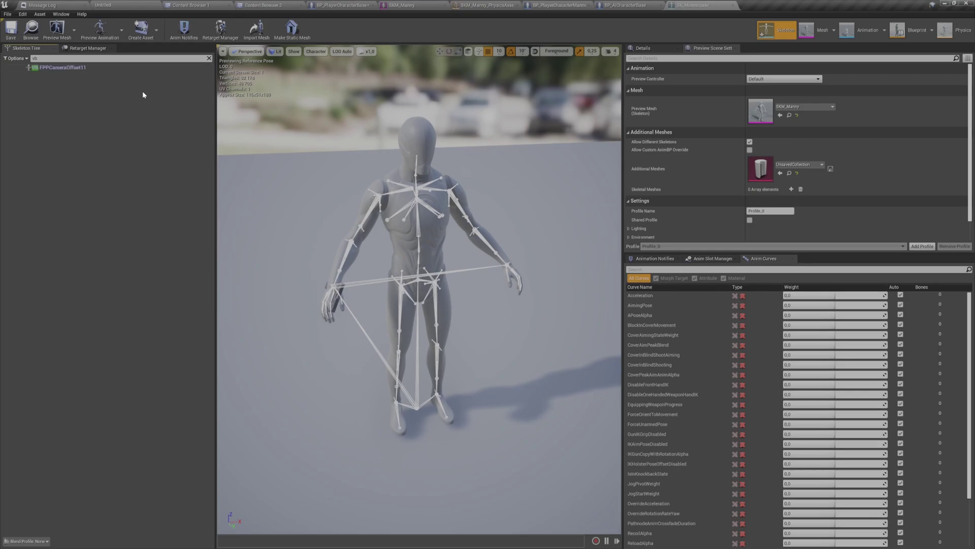
pyautogui.click(10, 30)
# - Rename the virtual bone back to FPPCameraOffset and clear the skeleton tree filter
pyautogui.click(112, 70)
pyautogui.press('F2')
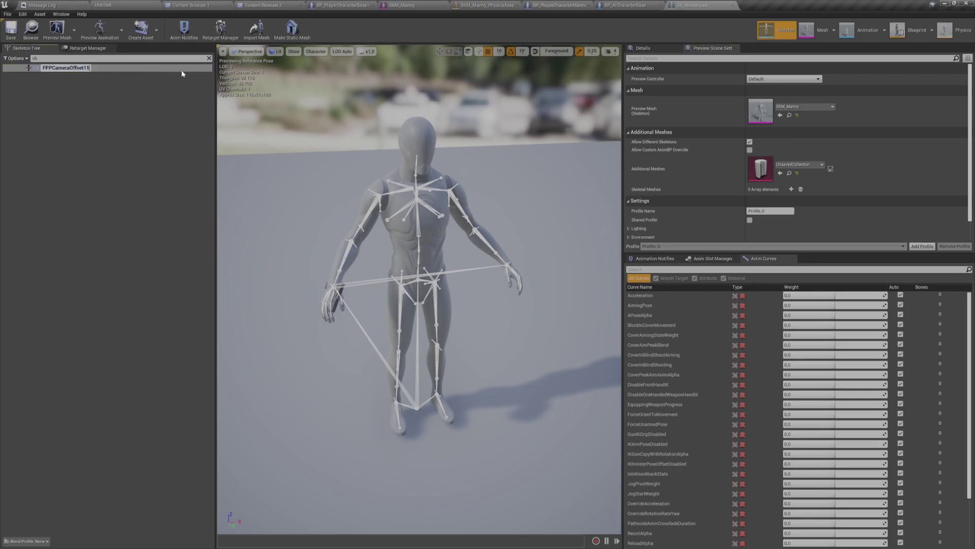
pyautogui.click(182, 74)
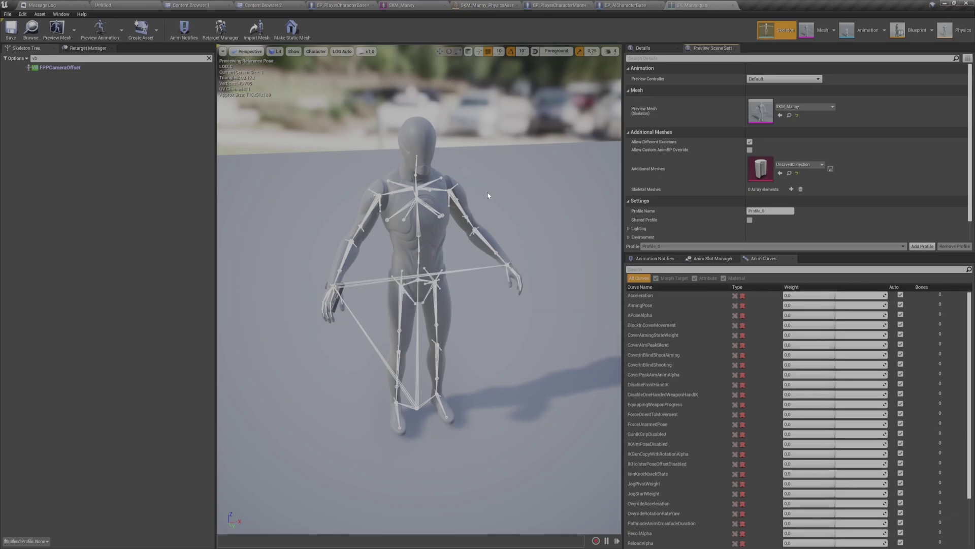
pyautogui.click(208, 58)
# - Return to the level, start a play session, and test Manny aiming and firing the pistol
pyautogui.click(61, 5)
pyautogui.moveTo(138, 4); pyautogui.dragTo(62, 4)
pyautogui.click(314, 35)
pyautogui.click(361, 133)
pyautogui.rightClick(361, 133)
pyautogui.click(361, 133)
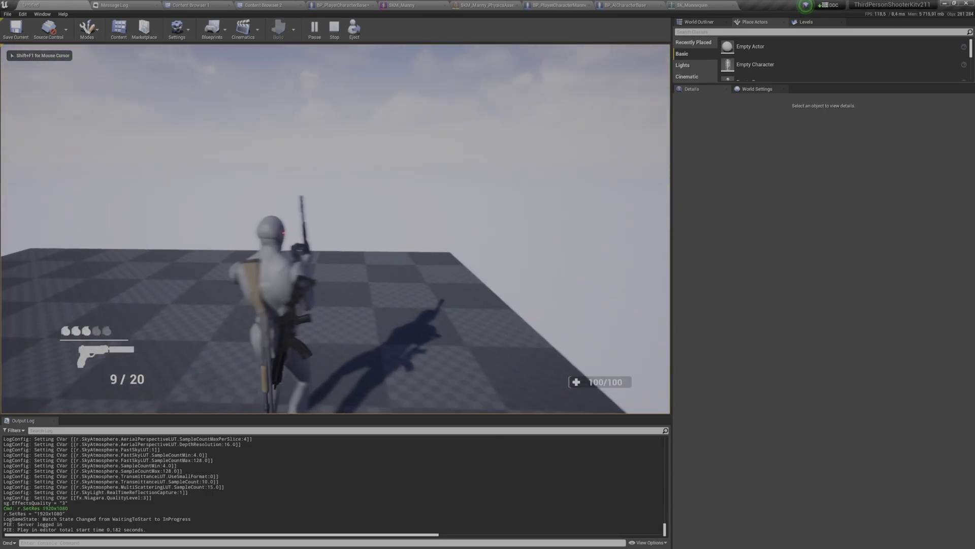
# - Equip and fire the automatic rifle in play, and test Manny sprinting and jumping
pyautogui.press('a')
pyautogui.press('1')
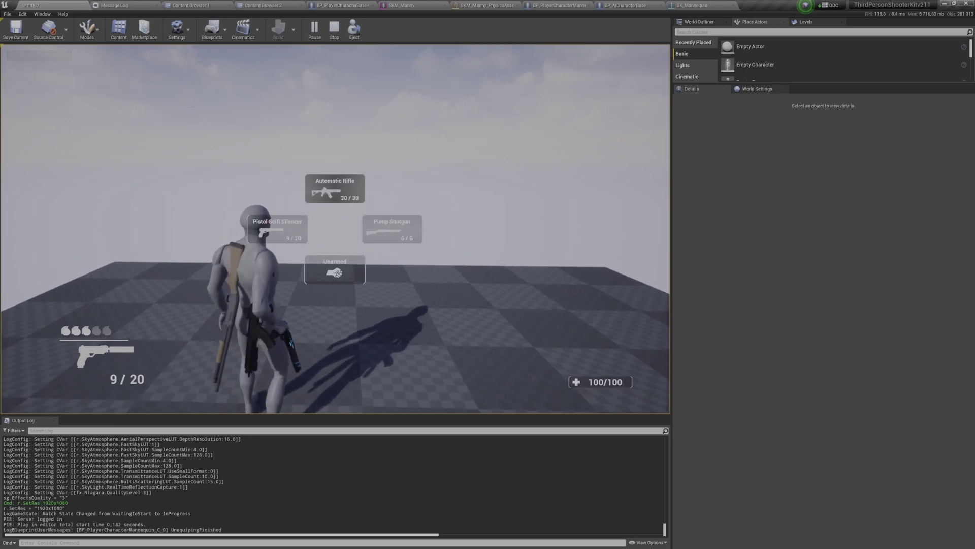
pyautogui.click(361, 133)
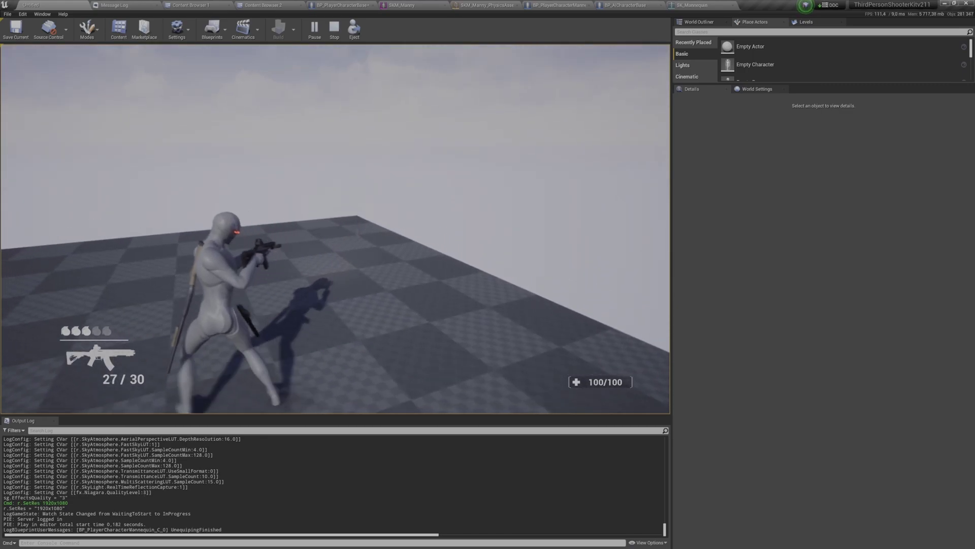
pyautogui.hotkey('shift', 'w')
pyautogui.press('space')
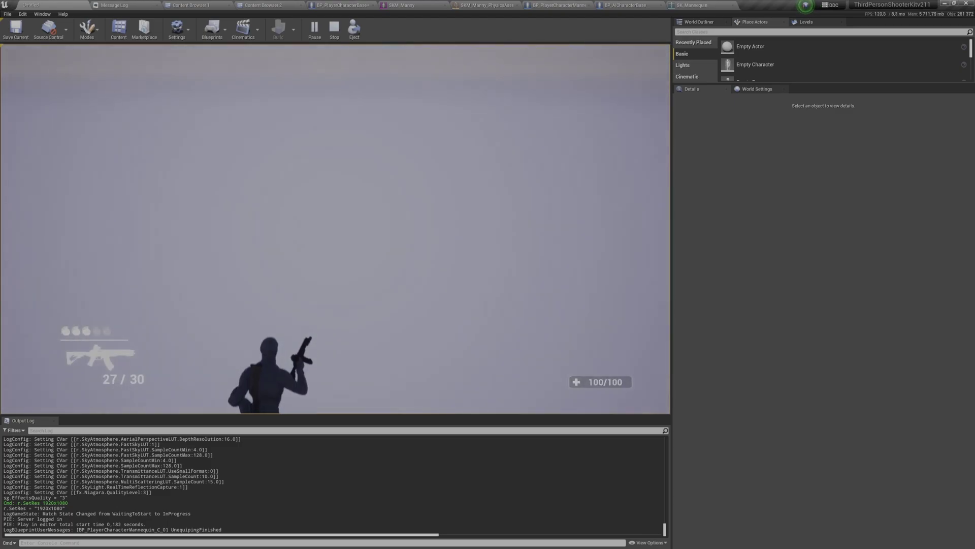
# - Restart the play session to check the weapons carried on Manny's back, and stop it
pyautogui.press('Escape')
pyautogui.hotkey('alt', 'p')
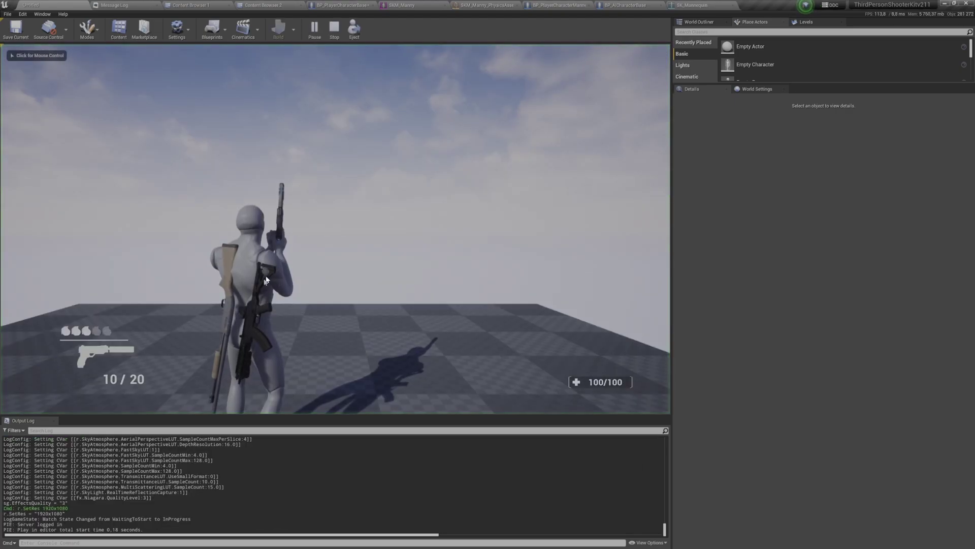
pyautogui.click(334, 28)
# - Filter SKM_Manny's skeleton tree for "sock", move WeaponSocketSlot02 up and inward against the back, and clear the filter
pyautogui.click(401, 5)
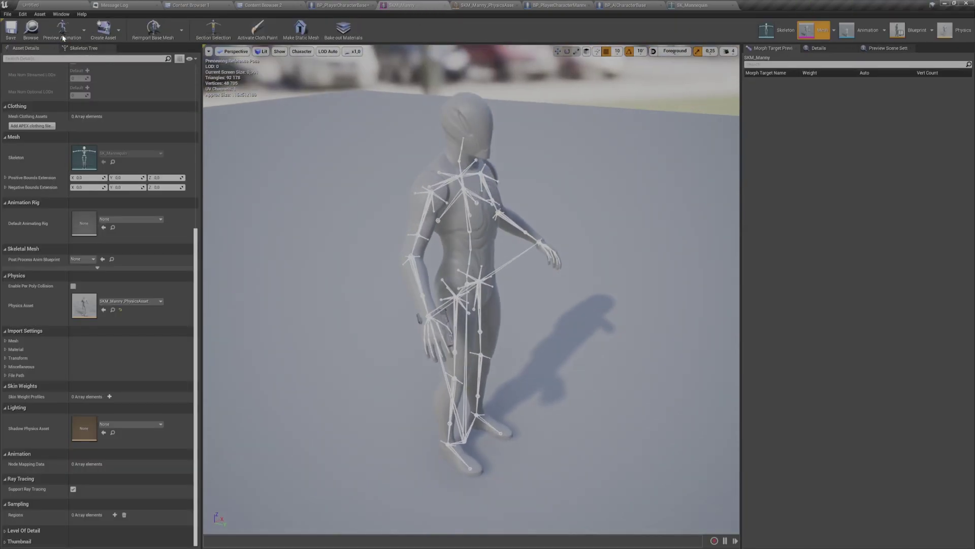
pyautogui.click(82, 48)
pyautogui.click(85, 58)
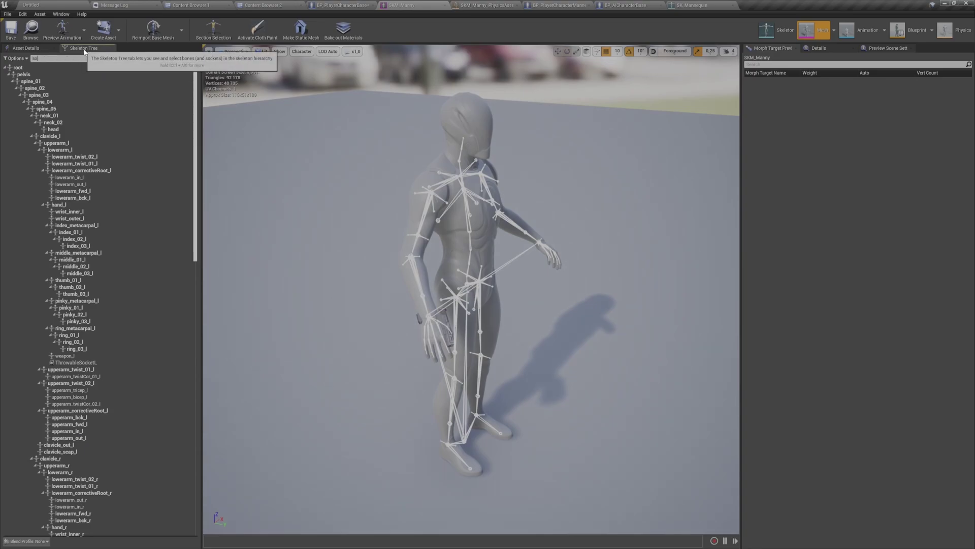
pyautogui.write('sock')
pyautogui.click(55, 88)
pyautogui.press('w')
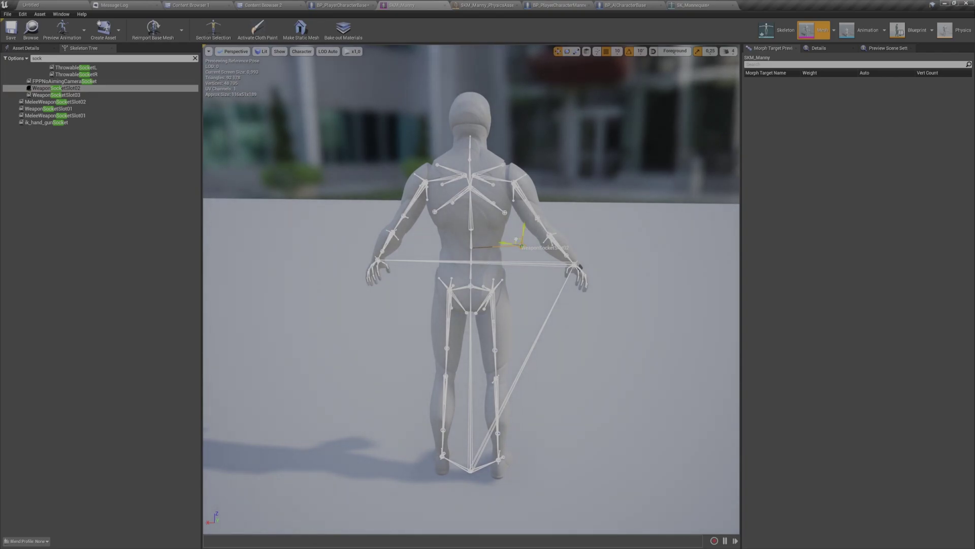
pyautogui.moveTo(519, 243); pyautogui.dragTo(494, 227)
pyautogui.moveTo(408, 209)
pyautogui.keyDown('alt'); pyautogui.mouseDown()
pyautogui.moveTo(386, 209)
pyautogui.moveTo(397, 222)
pyautogui.mouseUp(); pyautogui.keyUp('alt')
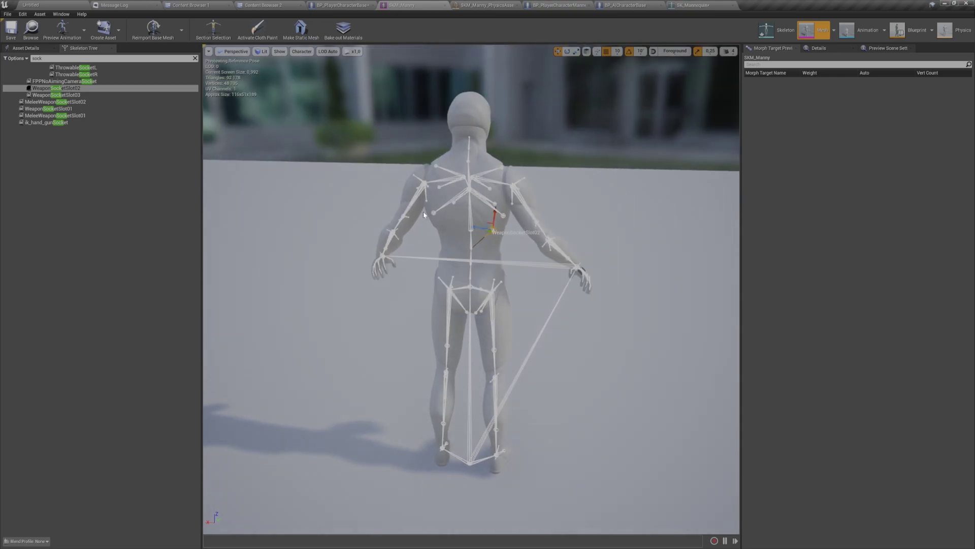
pyautogui.keyDown('alt'); pyautogui.moveTo(504, 234); pyautogui.dragTo(300, 248); pyautogui.keyUp('alt')
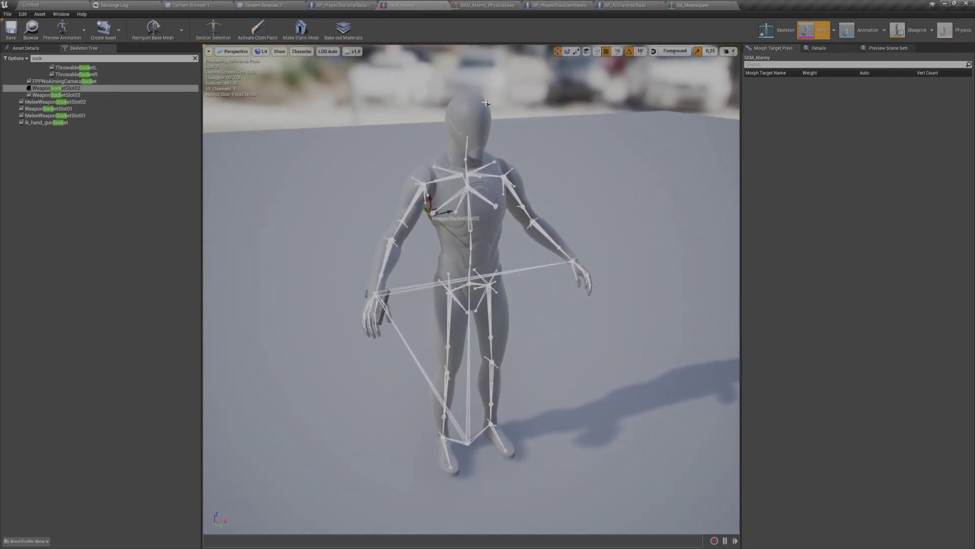
pyautogui.click(195, 57)
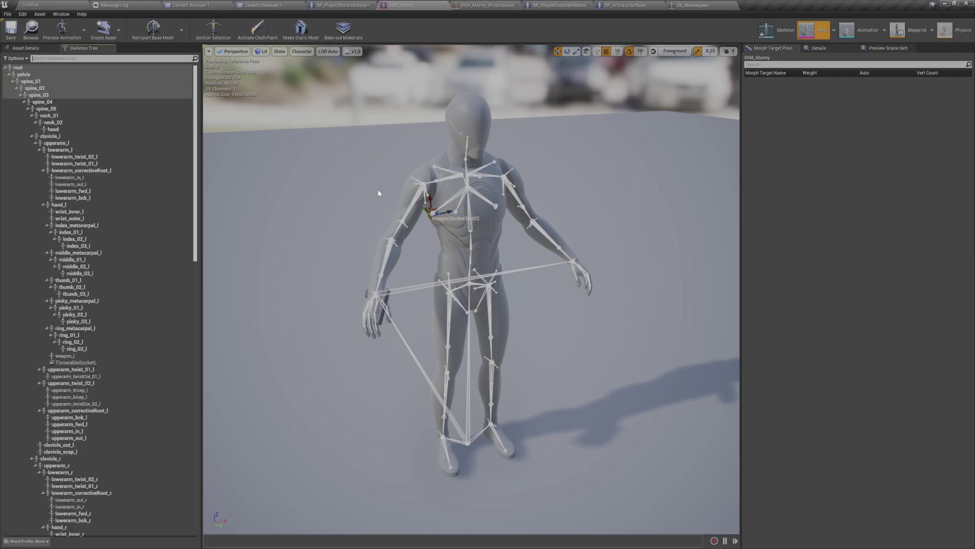
# - Open the MI_Manny_01 material from SKM_Manny's Element 1 slot and examine its node graph
pyautogui.click(25, 47)
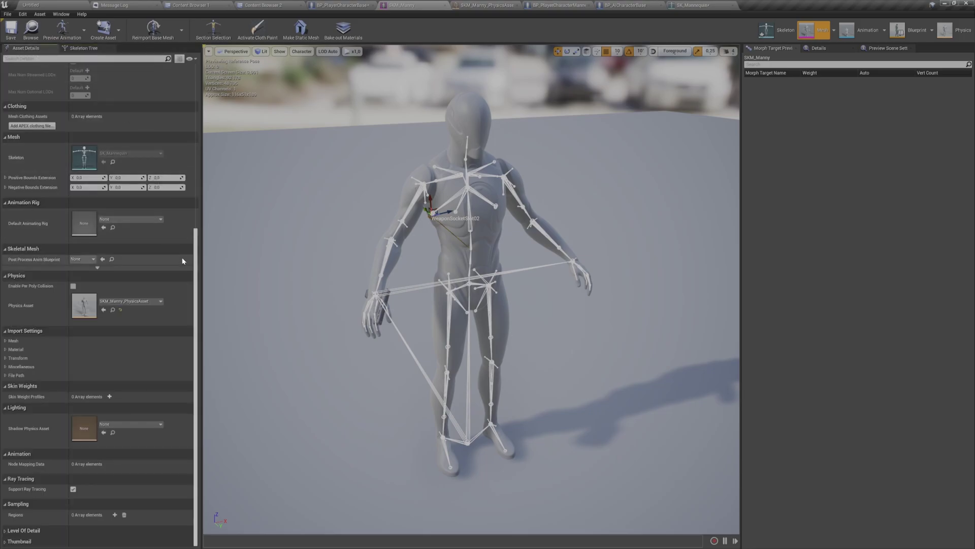
pyautogui.scroll(8, 181, 464)
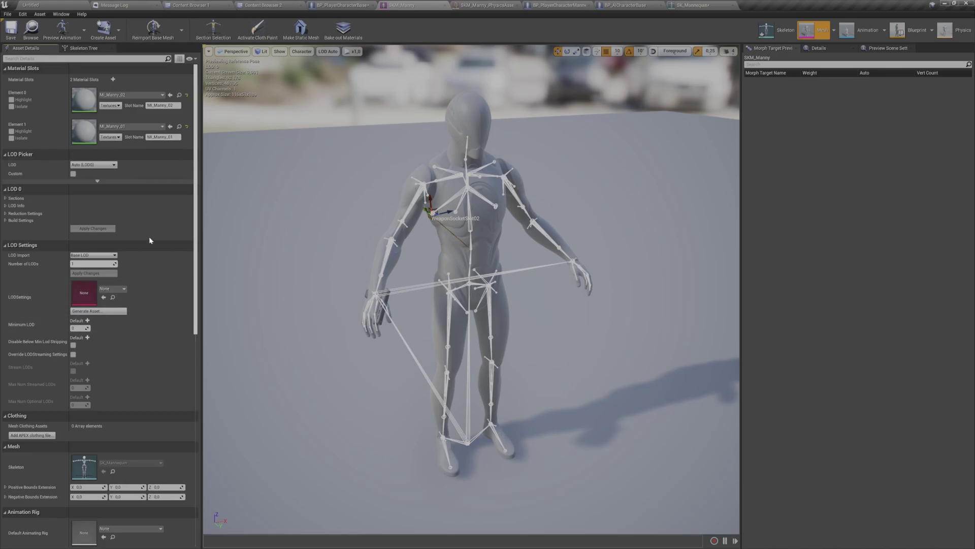
pyautogui.doubleClick(85, 138)
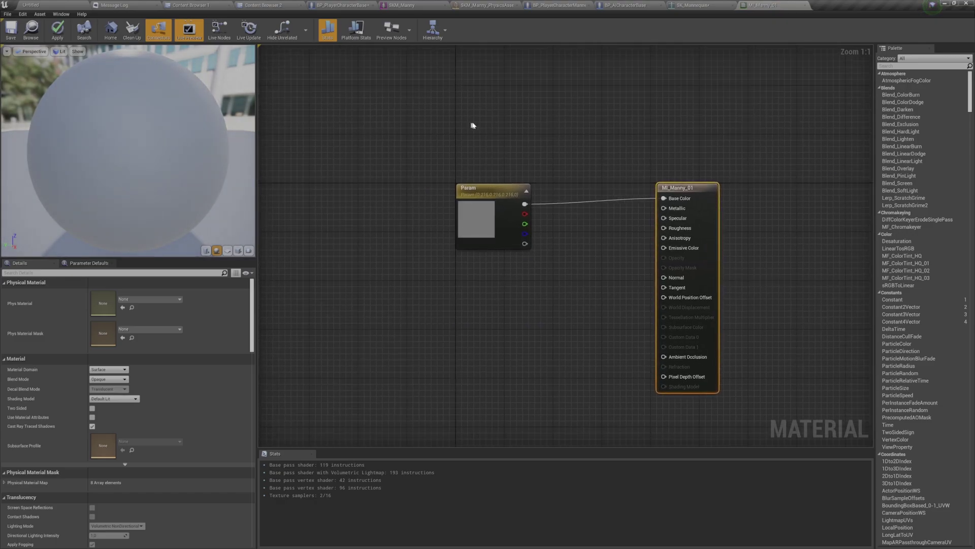
pyautogui.moveTo(558, 134); pyautogui.dragTo(426, 107, button='right')
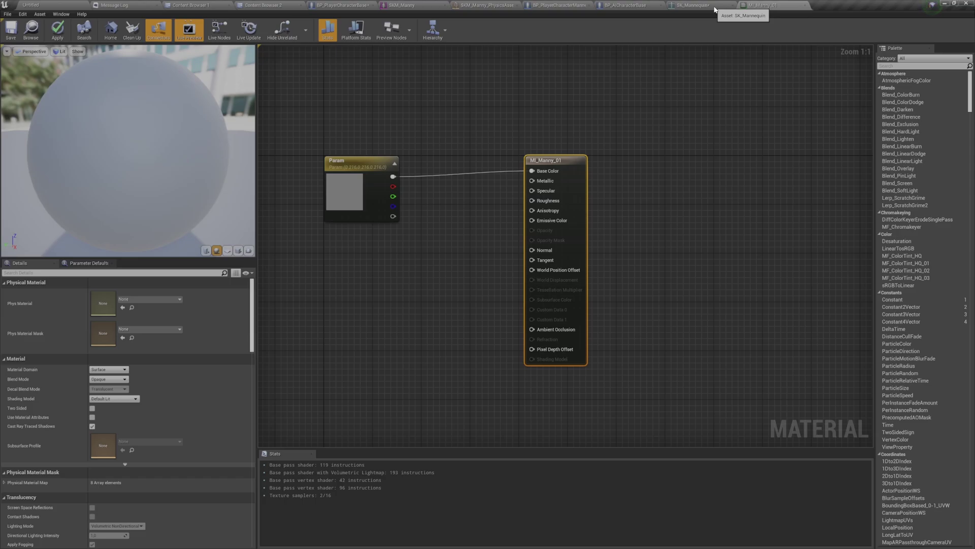
# - Open the SKM_Mannequin skeletal mesh without regenerating its skeleton, and open the M_MannequinBody material from its Element 0 slot
pyautogui.click(454, 96)
pyautogui.hotkey('ctrl', 'p')
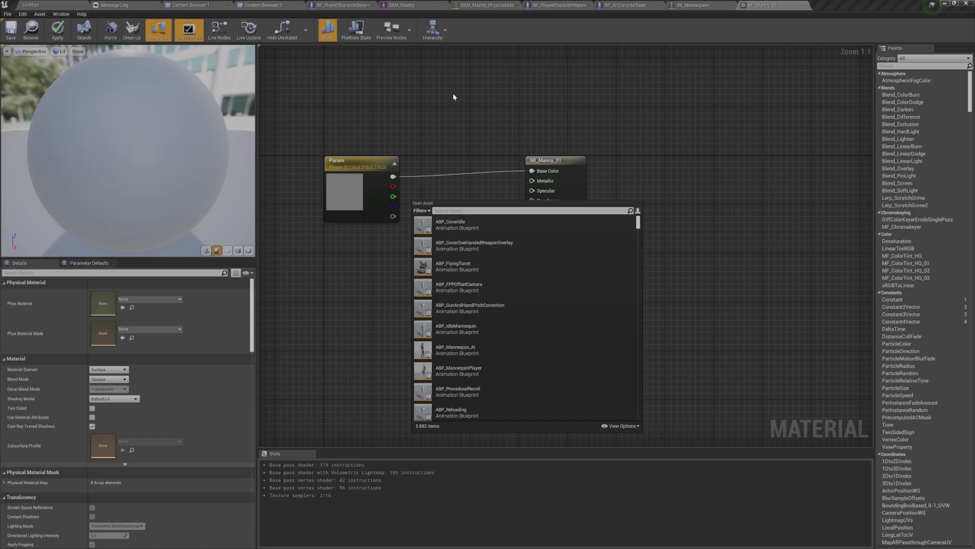
pyautogui.write('skm')
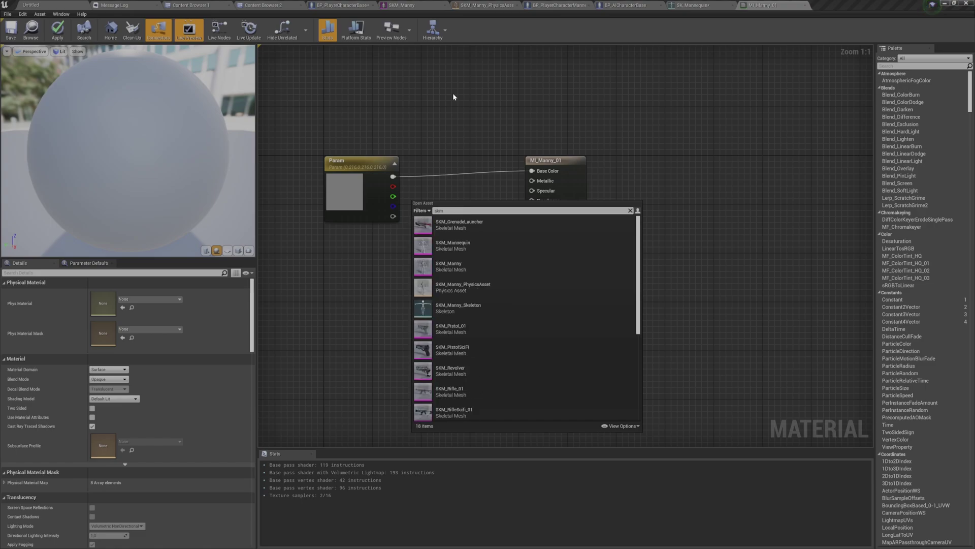
pyautogui.write(' mann')
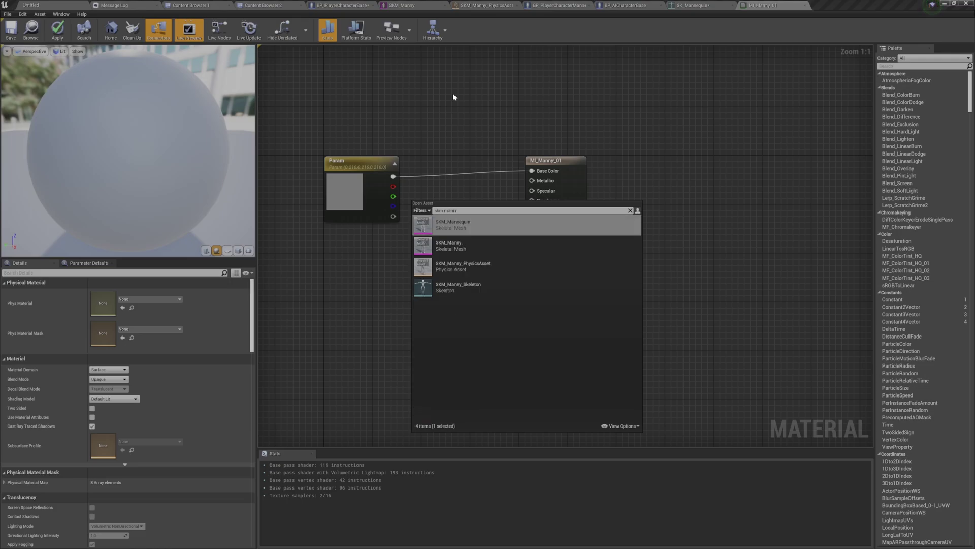
pyautogui.press('Return')
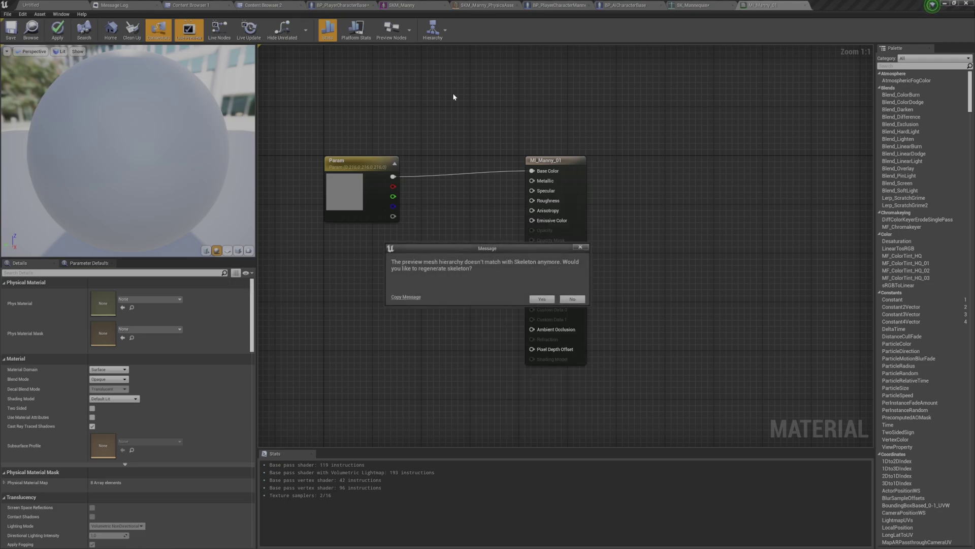
pyautogui.click(573, 298)
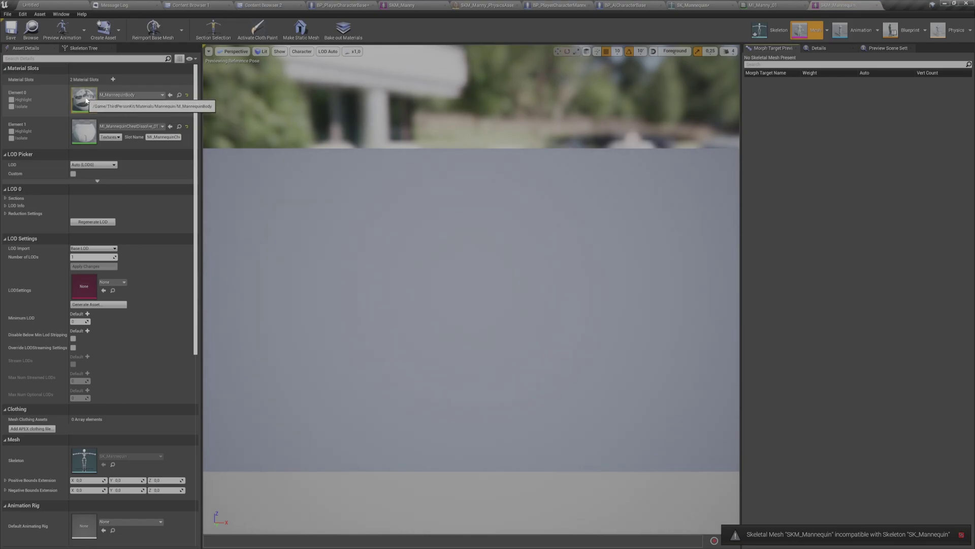
pyautogui.doubleClick(85, 95)
# - Copy the TPS Kit "Hide with dissolve function" comment with its MF_Hide_with_dissolve node from the M_MannequinBody graph
pyautogui.moveTo(418, 151); pyautogui.dragTo(529, 160, button='right')
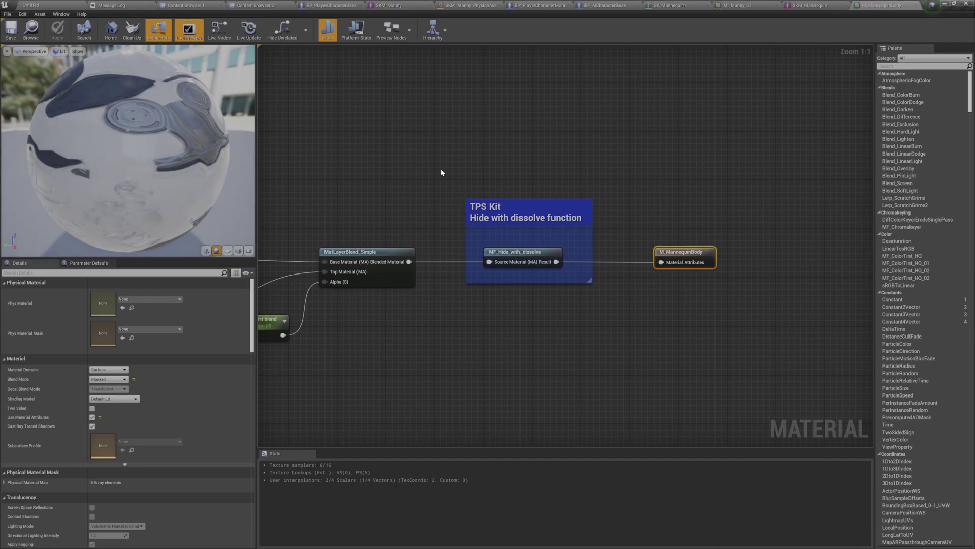
pyautogui.moveTo(436, 165); pyautogui.dragTo(577, 310)
pyautogui.scroll(-4, 546, 305)
pyautogui.moveTo(528, 322)
pyautogui.mouseDown(button='right')
pyautogui.moveTo(871, 254)
pyautogui.moveTo(741, 370)
pyautogui.moveTo(872, 435)
pyautogui.moveTo(524, 327)
pyautogui.mouseUp(button='right')
pyautogui.scroll(3, 610, 287)
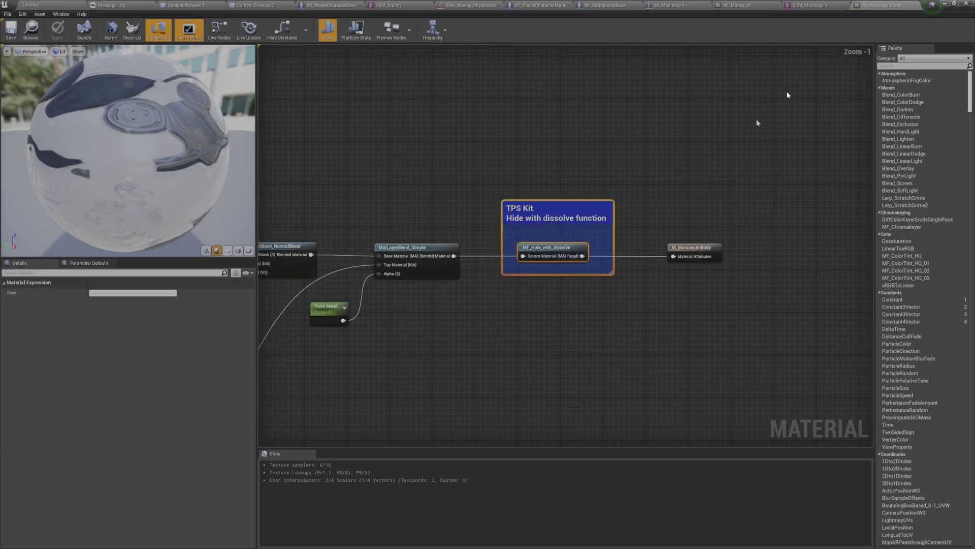
# - Set MI_Manny_01's blend mode to Masked and enable Use Material Attributes
pyautogui.click(749, 7)
pyautogui.click(578, 221)
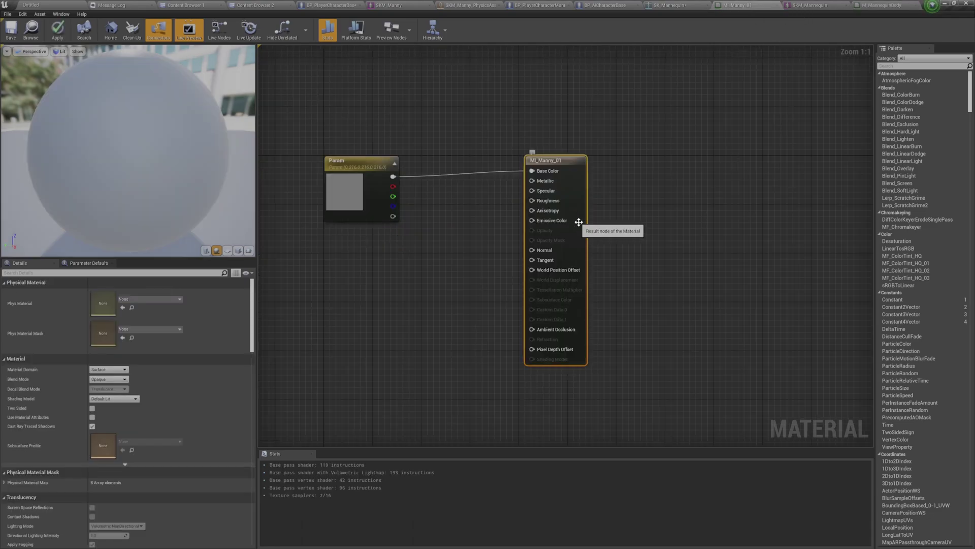
pyautogui.click(126, 372)
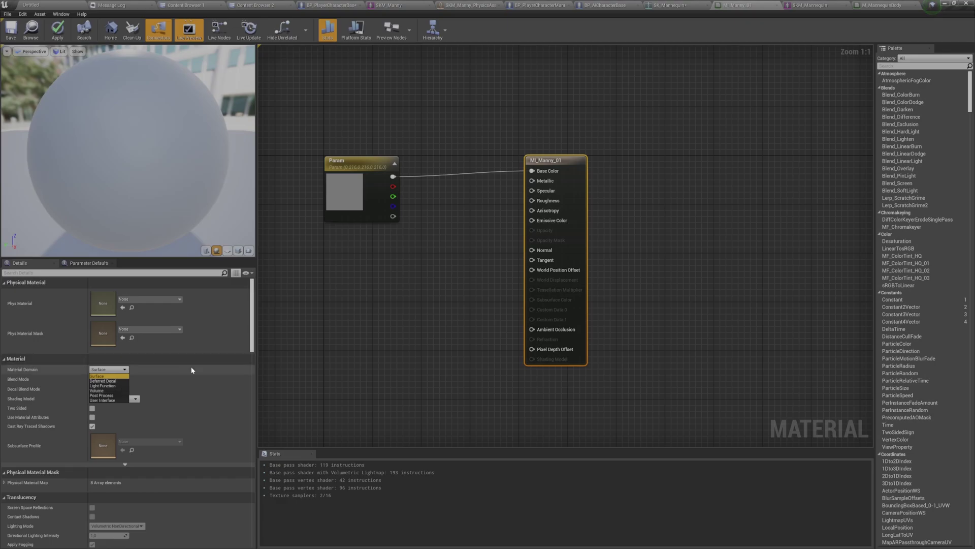
pyautogui.click(134, 388)
pyautogui.click(120, 380)
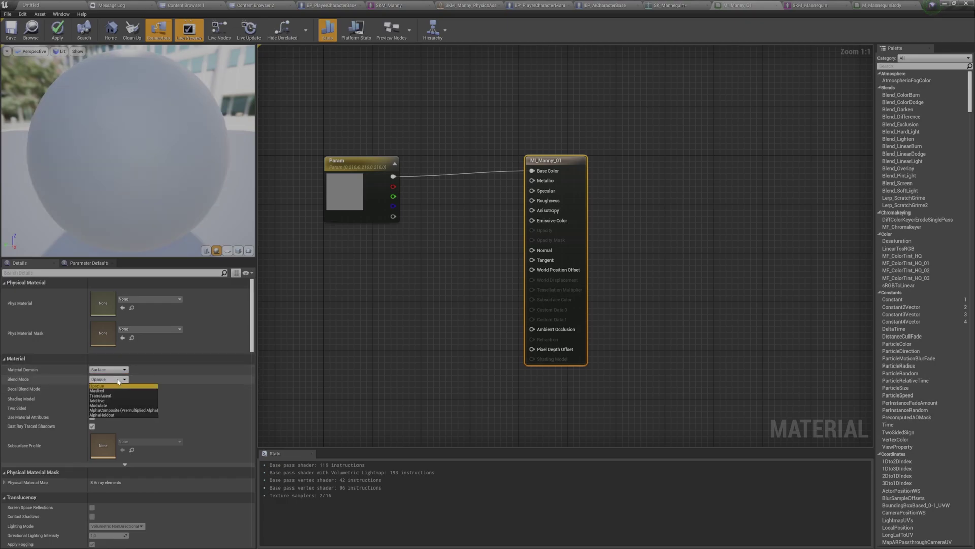
pyautogui.click(111, 391)
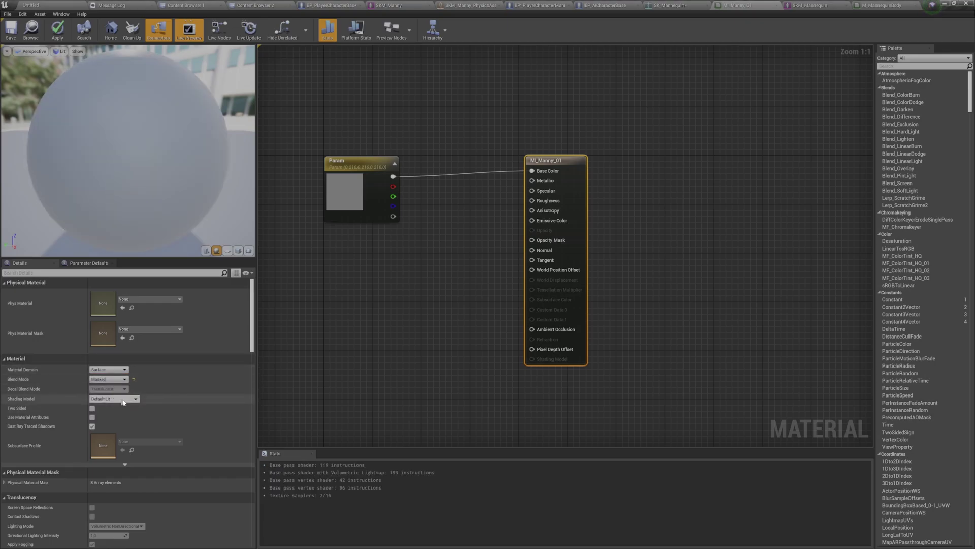
pyautogui.click(92, 417)
# - Paste the TPS Kit dissolve block into MI_Manny_01, place the result node beside it, and try linking Result to Material Attributes
pyautogui.hotkey('ctrl', 'v')
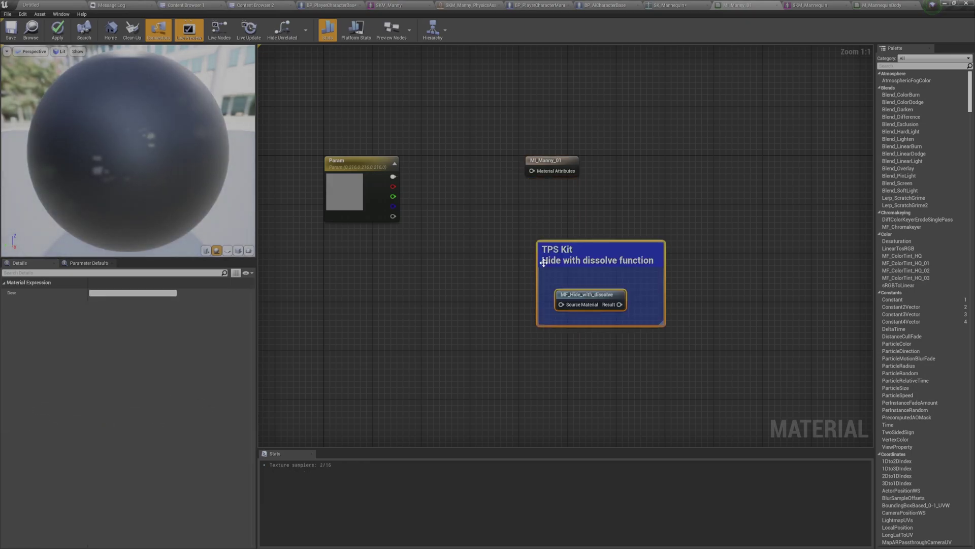
pyautogui.moveTo(564, 160); pyautogui.dragTo(737, 297)
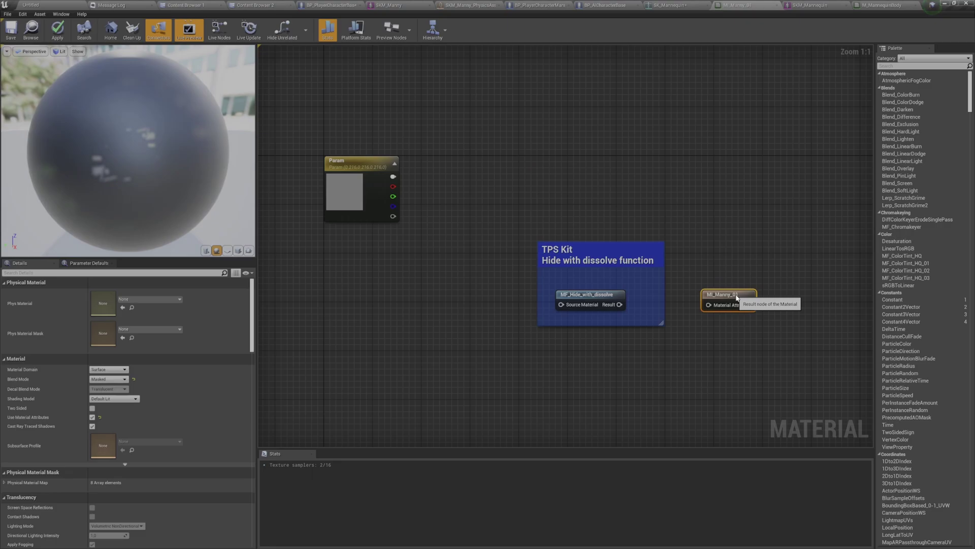
pyautogui.moveTo(619, 305); pyautogui.dragTo(722, 308)
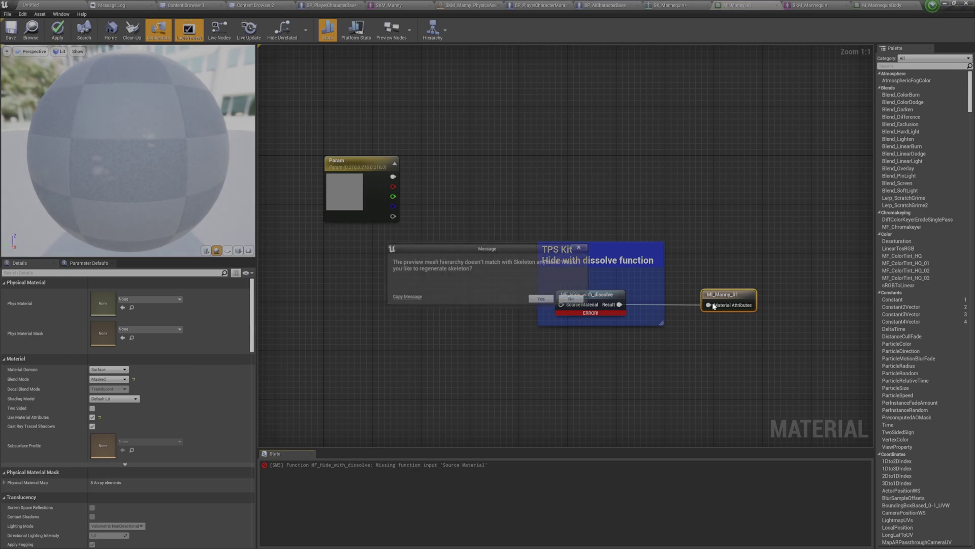
pyautogui.click(573, 299)
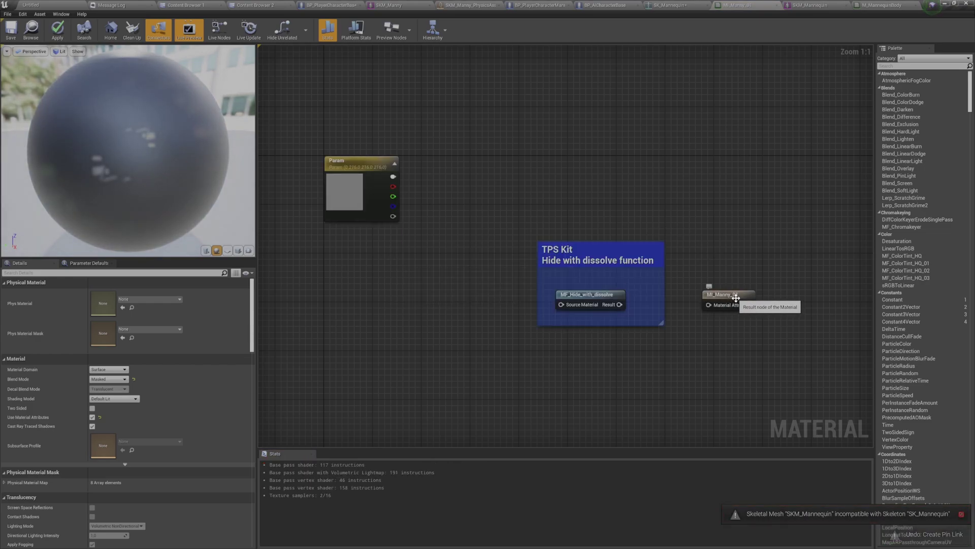
pyautogui.click(887, 5)
pyautogui.click(812, 5)
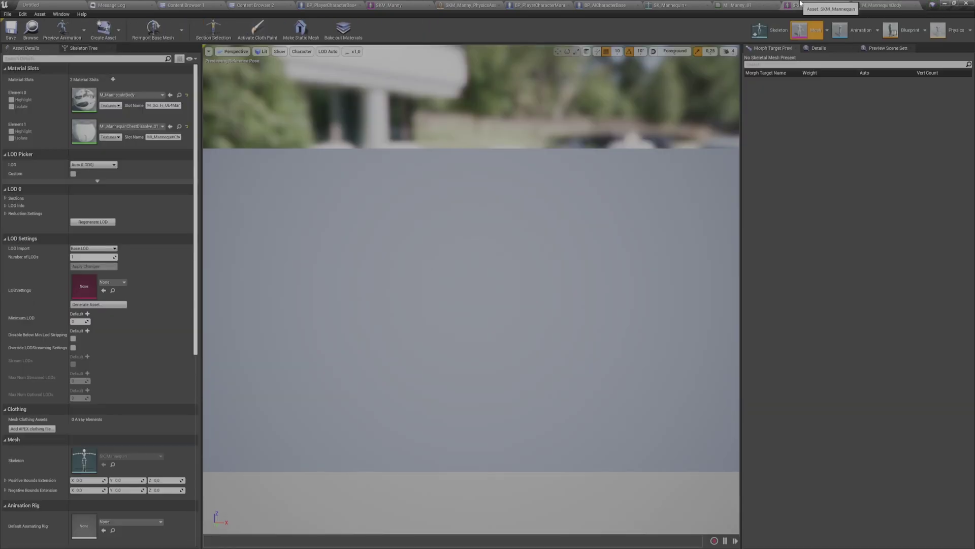
pyautogui.click(724, 3)
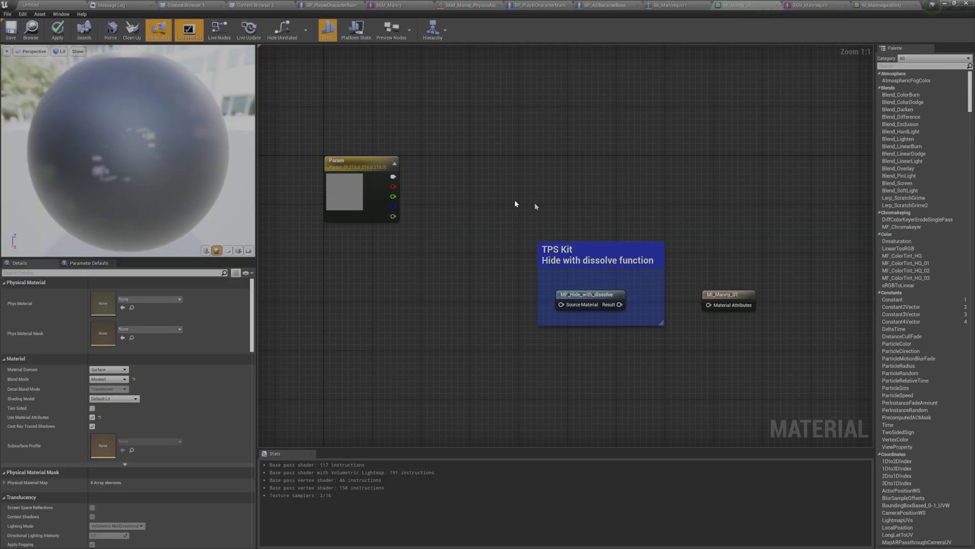
# - Add a MakeMaterialAttributes node, wire Param to its BaseColor, and route its output through MF_Hide_with_dissolve to MI_Manny_01's Material Attributes
pyautogui.rightClick(453, 243)
pyautogui.write('make at')
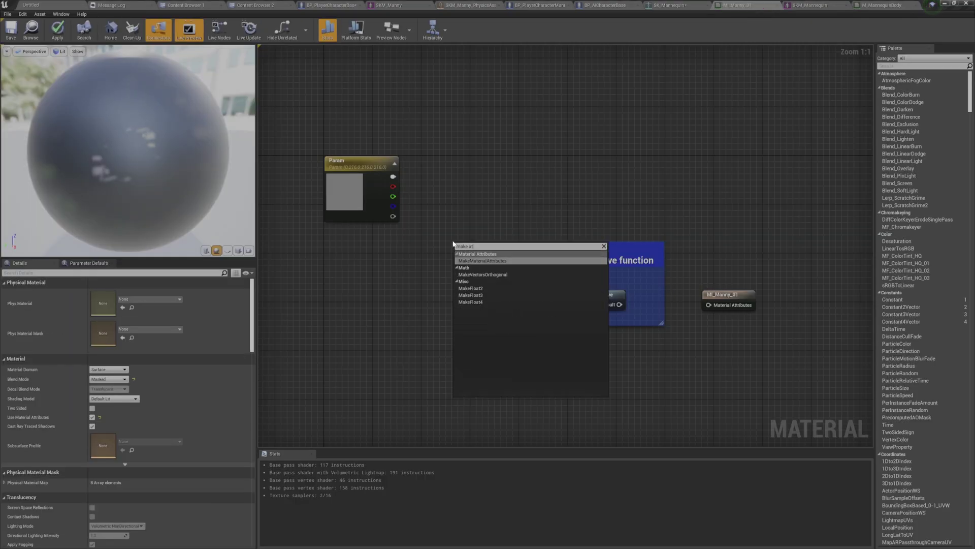
pyautogui.press('Return')
pyautogui.moveTo(393, 176); pyautogui.dragTo(451, 207)
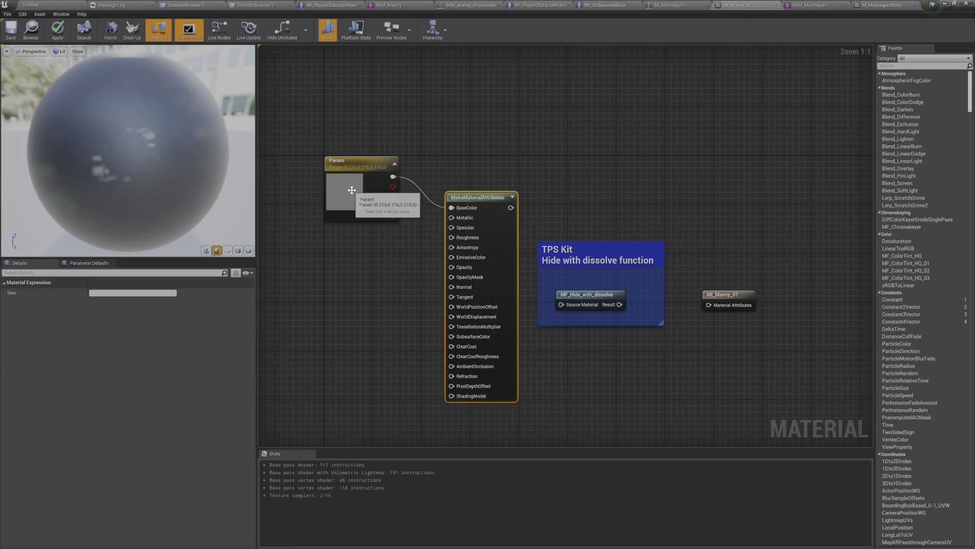
pyautogui.moveTo(352, 190); pyautogui.dragTo(346, 232)
pyautogui.moveTo(502, 249); pyautogui.dragTo(472, 297)
pyautogui.moveTo(481, 256); pyautogui.dragTo(741, 307)
pyautogui.scroll(-2, 516, 191)
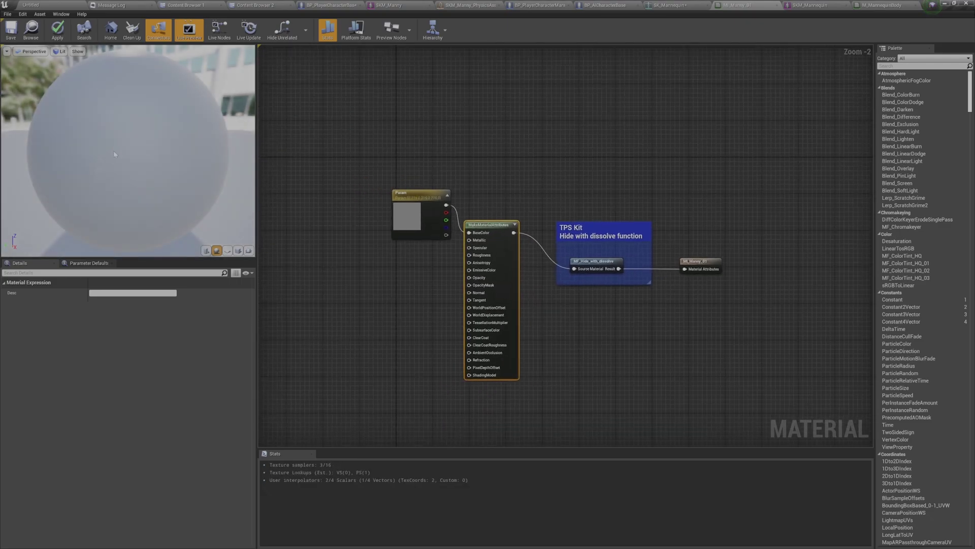
# - Save MI_Manny_01, choosing to continue despite compilation errors, and open the MI_Manny_02 material from the UE5_Manny folder
pyautogui.click(11, 30)
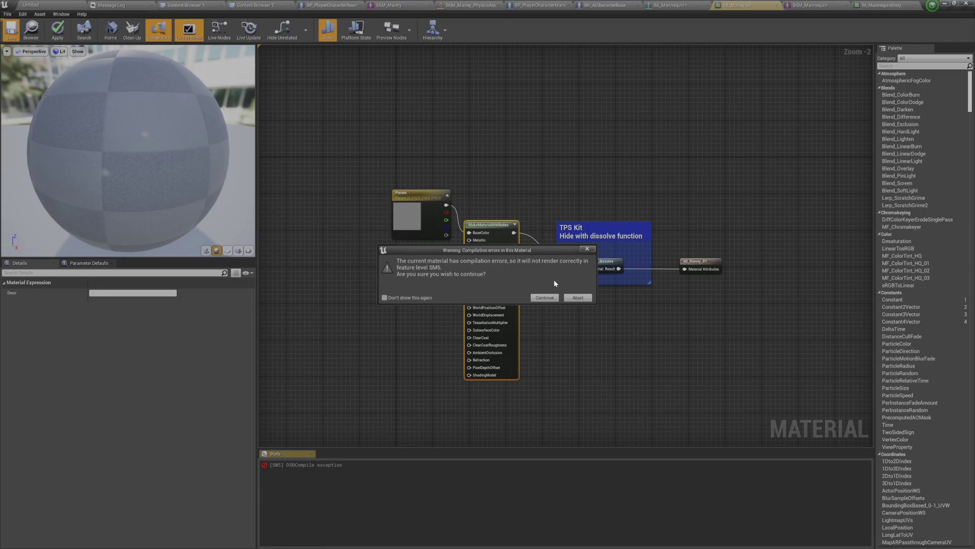
pyautogui.click(549, 299)
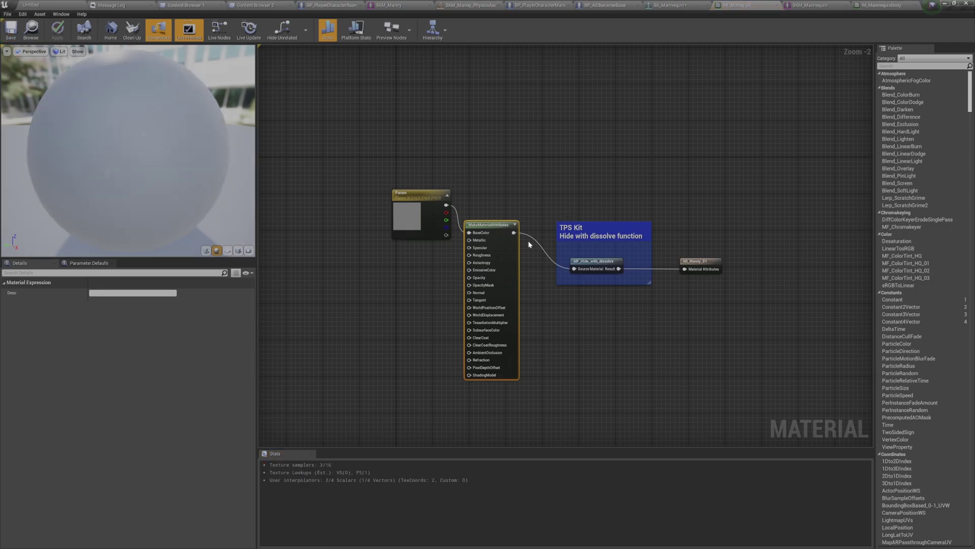
pyautogui.click(415, 328)
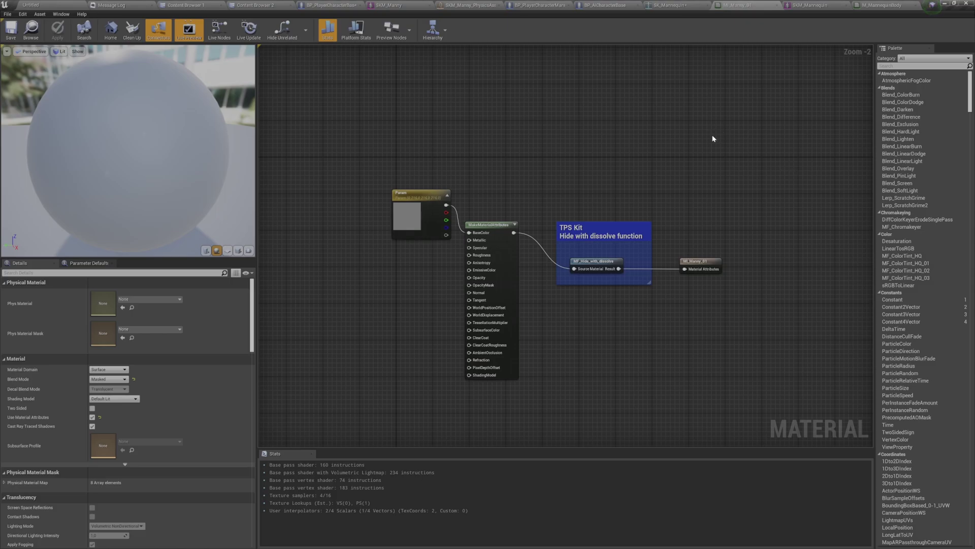
pyautogui.click(31, 30)
pyautogui.doubleClick(306, 62)
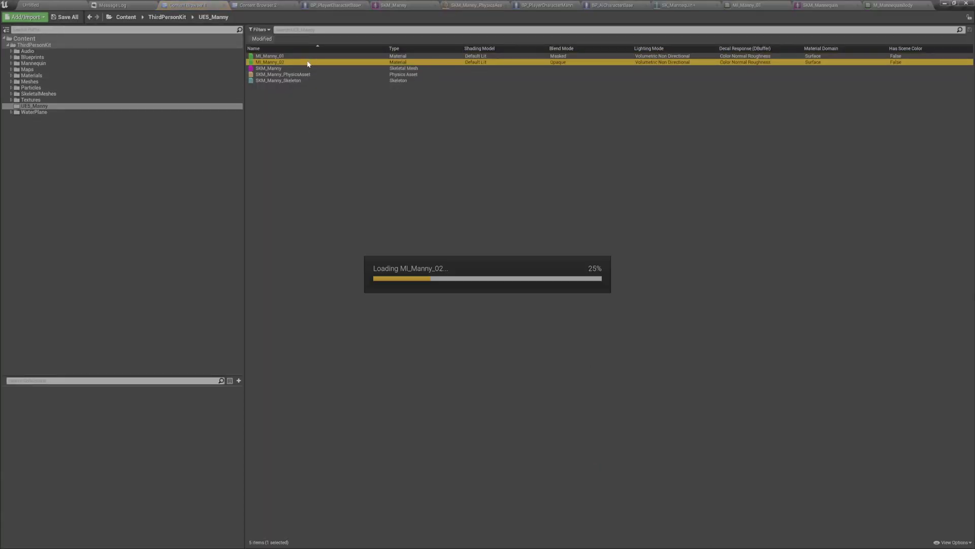
# - Paste the TPS Kit dissolve block into MI_Manny_02 and add a MakeMaterialAttributes node
pyautogui.moveTo(600, 147); pyautogui.dragTo(374, 142)
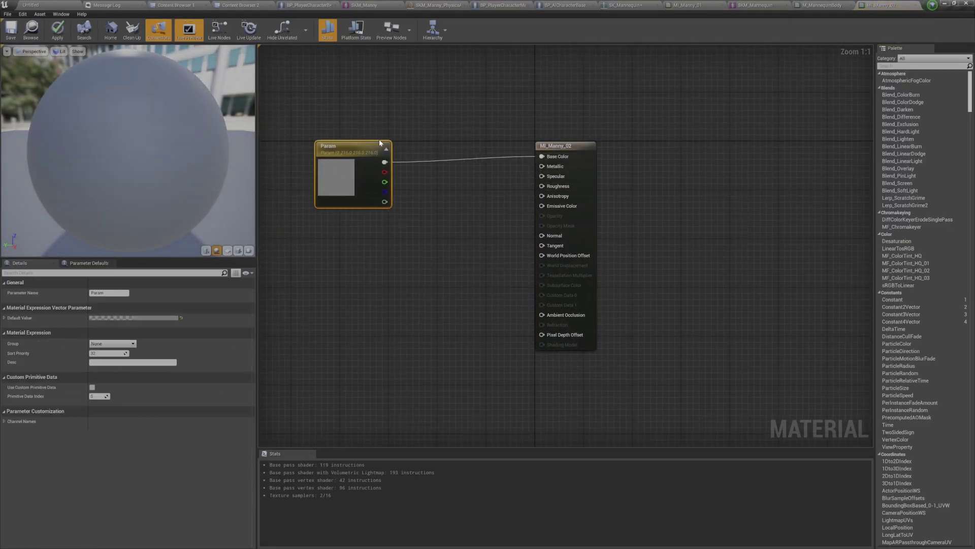
pyautogui.hotkey('ctrl', 'v')
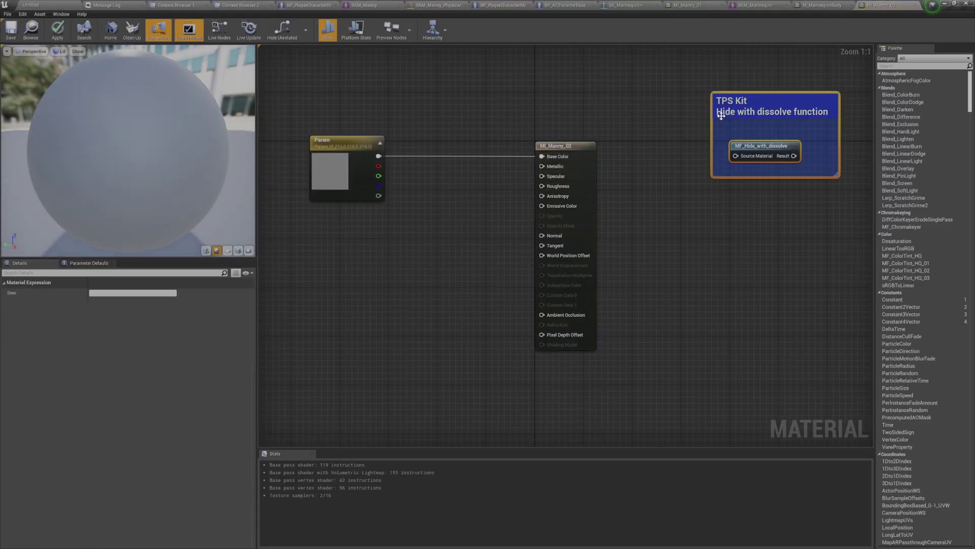
pyautogui.rightClick(706, 224)
pyautogui.write('make')
pyautogui.write('mate')
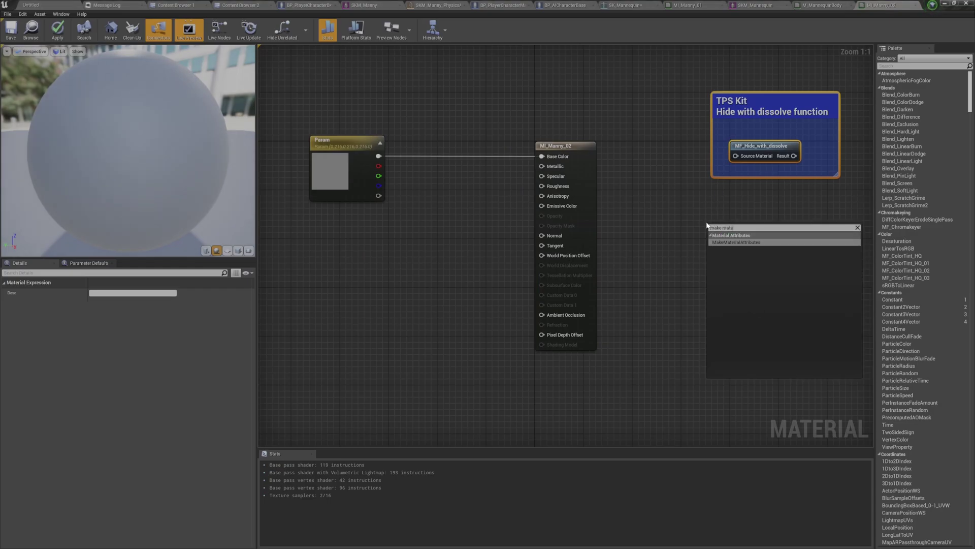
pyautogui.press('Return')
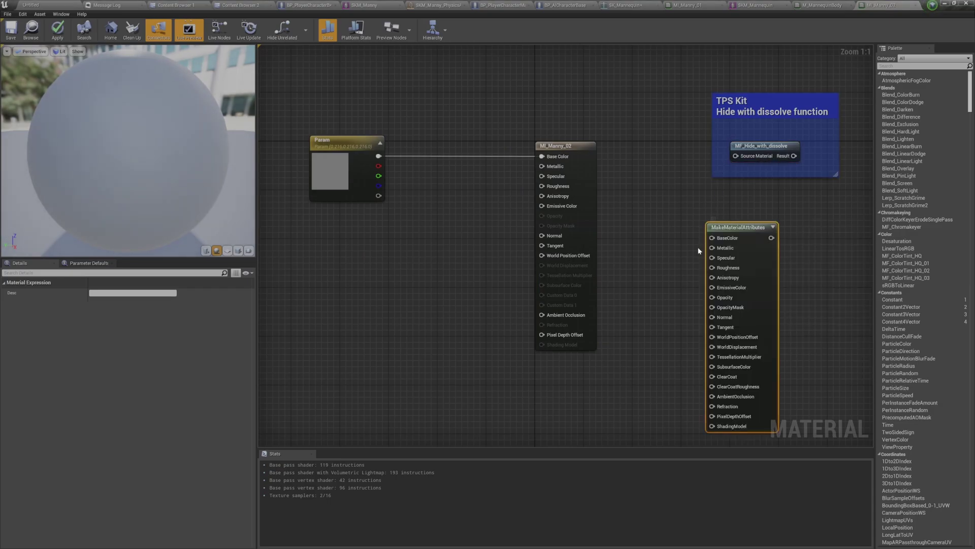
# - Disconnect Param from MI_Manny_02's Base Color, set the blend mode to Masked, and enable Use Material Attributes
pyautogui.keyDown('alt'); pyautogui.click(542, 156); pyautogui.keyUp('alt')
pyautogui.click(576, 168)
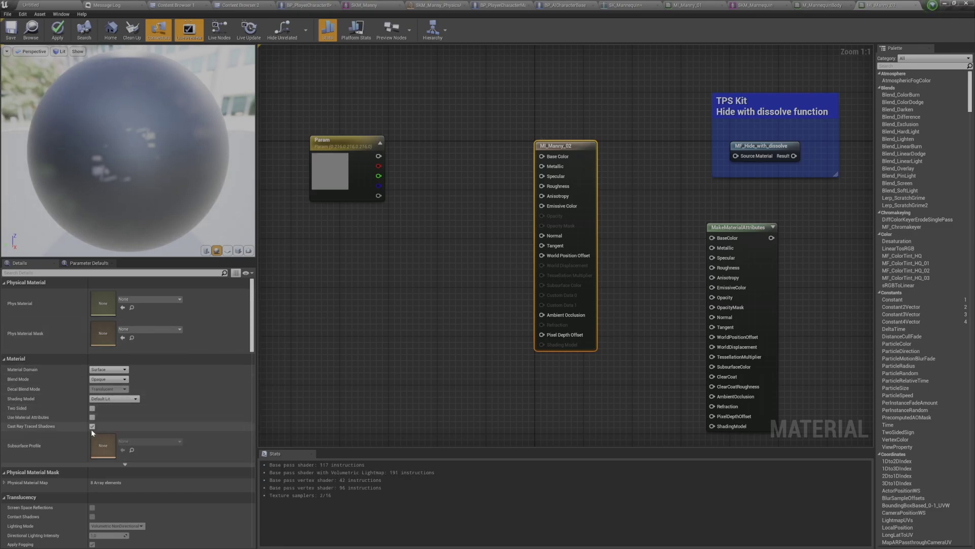
pyautogui.click(118, 380)
pyautogui.click(97, 391)
pyautogui.click(92, 417)
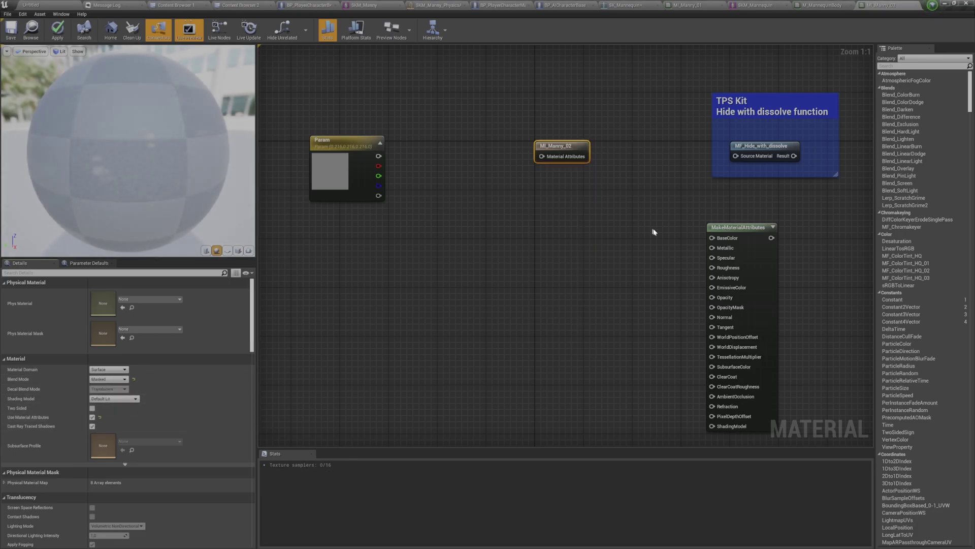
# - Wire Param through MakeMaterialAttributes' BaseColor and MF_Hide_with_dissolve into MI_Manny_02's Material Attributes, arranging the nodes in order, and save the material
pyautogui.moveTo(780, 304); pyautogui.dragTo(597, 206)
pyautogui.click(429, 263)
pyautogui.moveTo(763, 273); pyautogui.dragTo(501, 211)
pyautogui.moveTo(379, 156); pyautogui.dragTo(445, 178)
pyautogui.moveTo(559, 147); pyautogui.dragTo(748, 196)
pyautogui.moveTo(777, 105); pyautogui.dragTo(612, 140)
pyautogui.moveTo(508, 175); pyautogui.dragTo(731, 206)
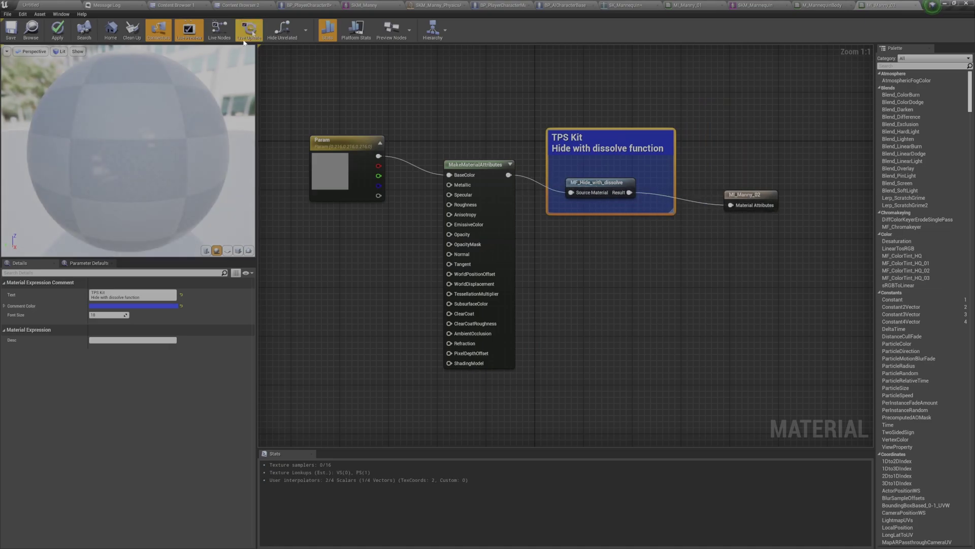
pyautogui.click(9, 32)
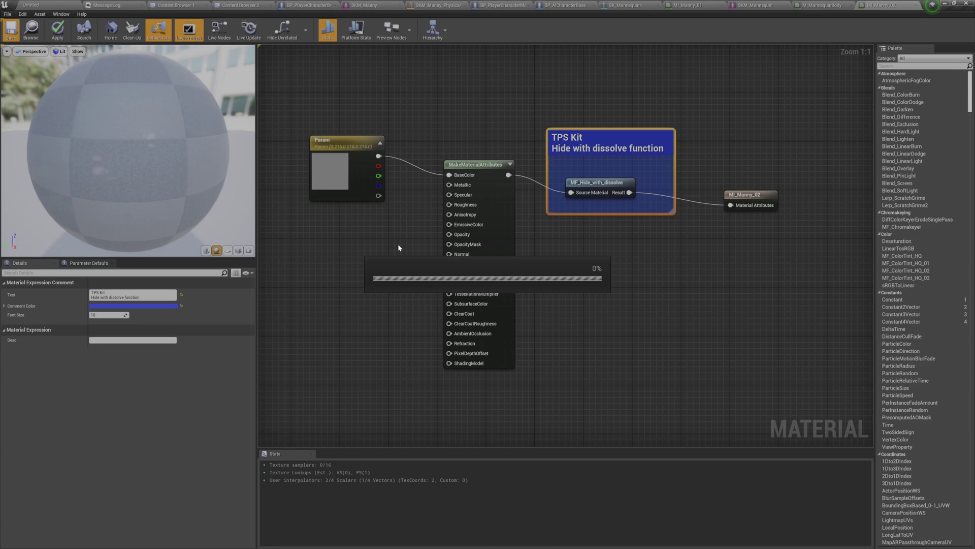
# - Close the open Manny material and mannequin mesh editors, applying the pending changes to M_MannequinBody
pyautogui.moveTo(348, 252); pyautogui.dragTo(377, 260, button='right')
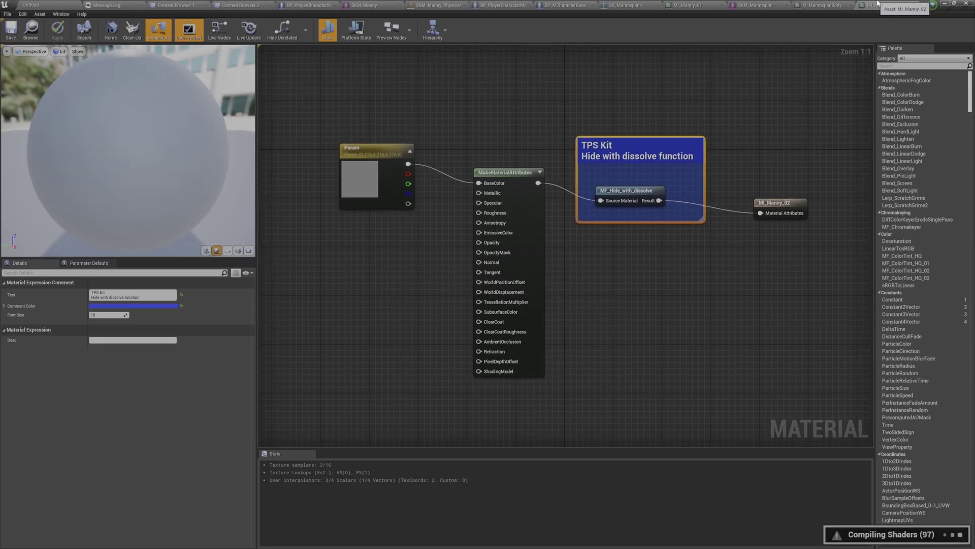
pyautogui.middleClick(879, 2)
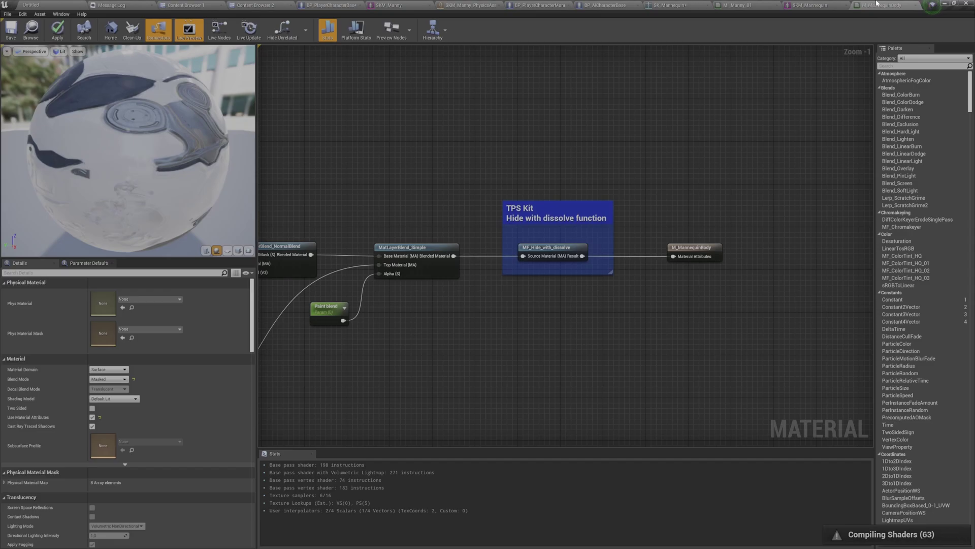
pyautogui.middleClick(873, 5)
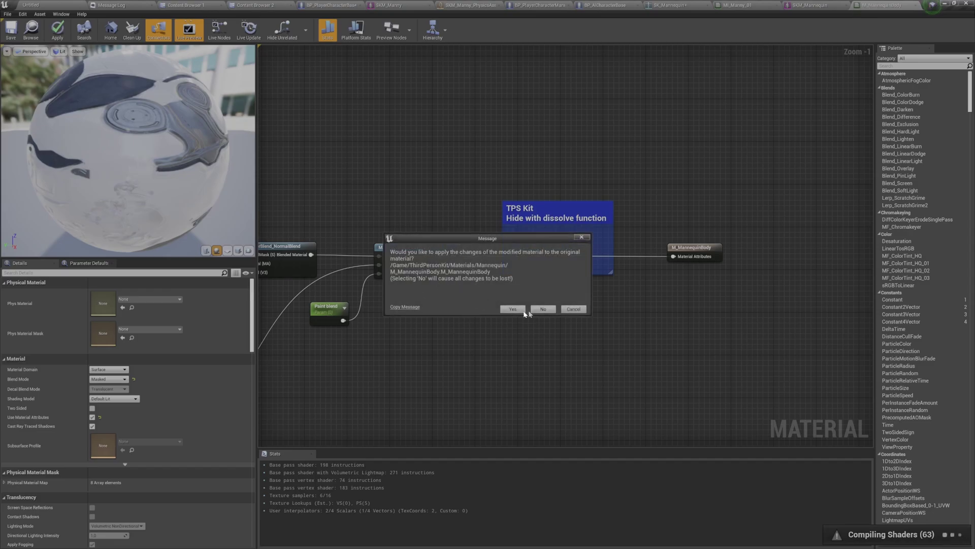
pyautogui.click(512, 308)
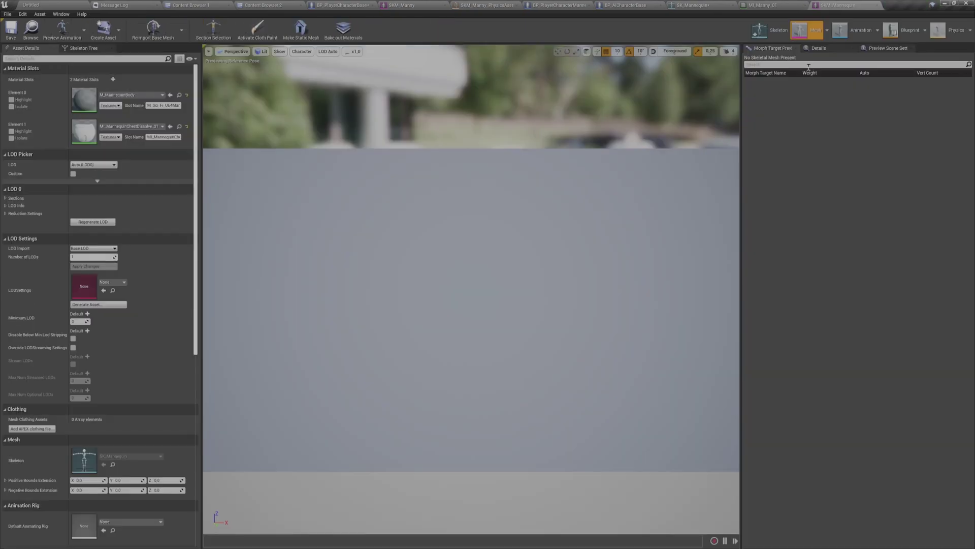
pyautogui.middleClick(824, 7)
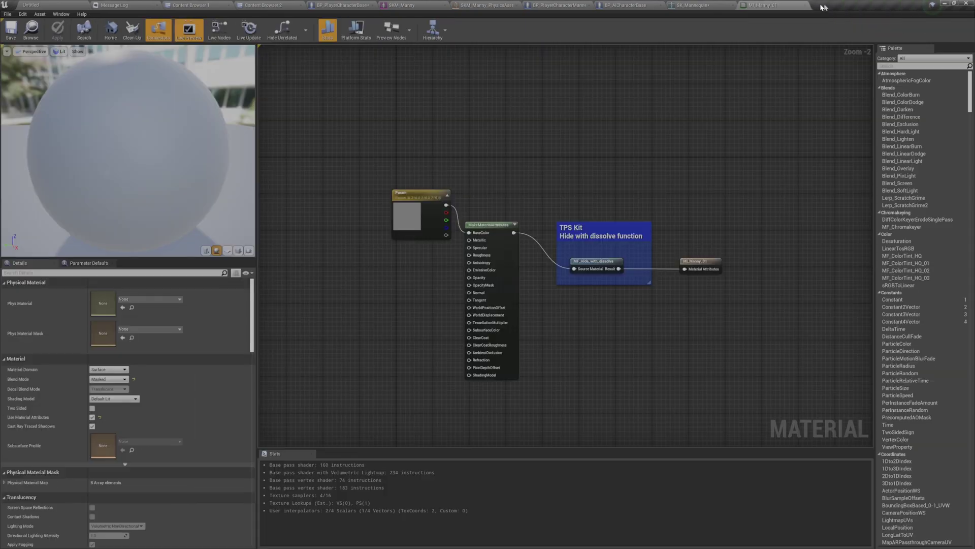
pyautogui.middleClick(769, 6)
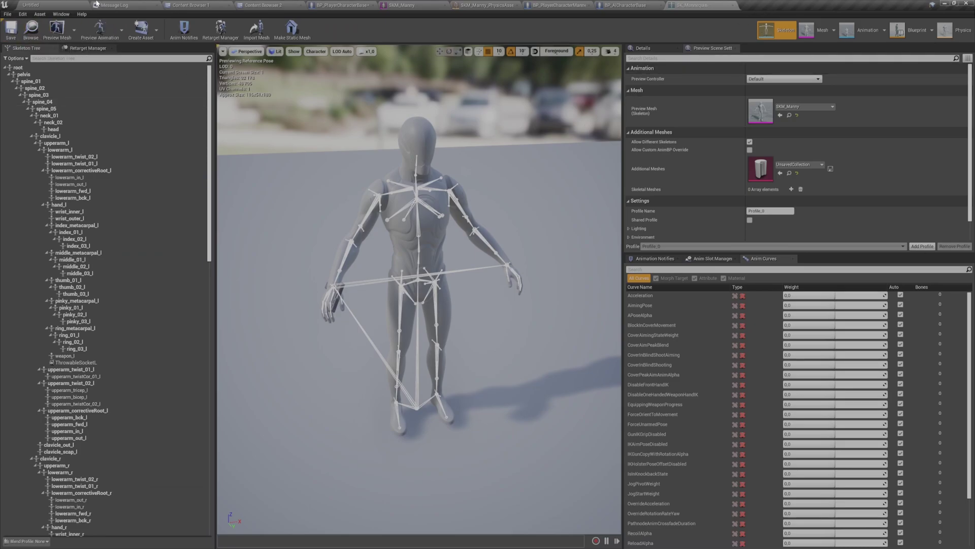
# - Play-test the character in the level by switching to the first-person view and firing the pistol
pyautogui.click(54, 4)
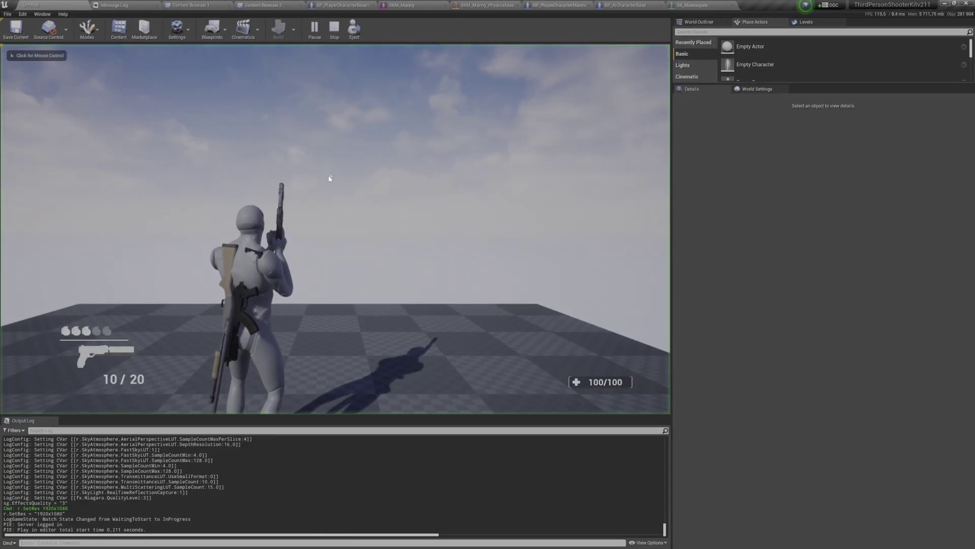
pyautogui.rightClick(330, 176)
pyautogui.click(330, 175)
pyautogui.press('v')
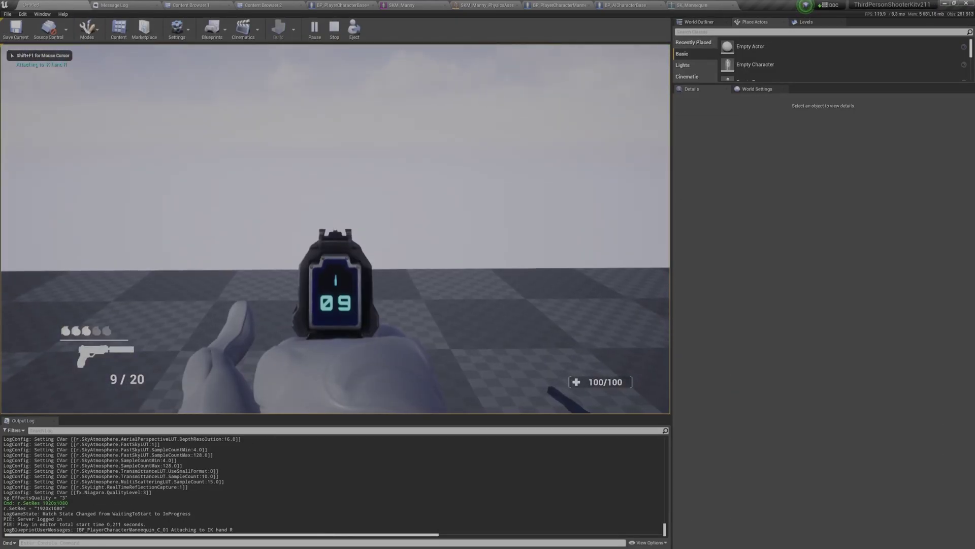
pyautogui.click(335, 229)
pyautogui.click(335, 229)
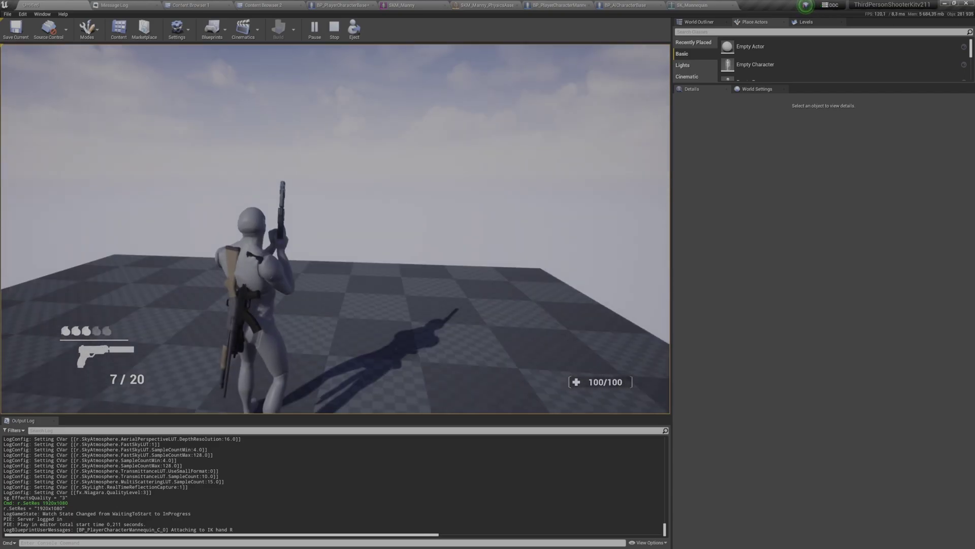
# - Filter the SK_Mannequin skeleton tree for "socke" and select WeaponSocketSlot02, viewing the mannequin from the side
pyautogui.press('super')
pyautogui.click(684, 5)
pyautogui.keyDown('alt'); pyautogui.moveTo(508, 132); pyautogui.dragTo(614, 129); pyautogui.keyUp('alt')
pyautogui.click(107, 59)
pyautogui.write('socke')
pyautogui.click(110, 89)
pyautogui.keyDown('alt'); pyautogui.moveTo(316, 177); pyautogui.dragTo(311, 209); pyautogui.keyUp('alt')
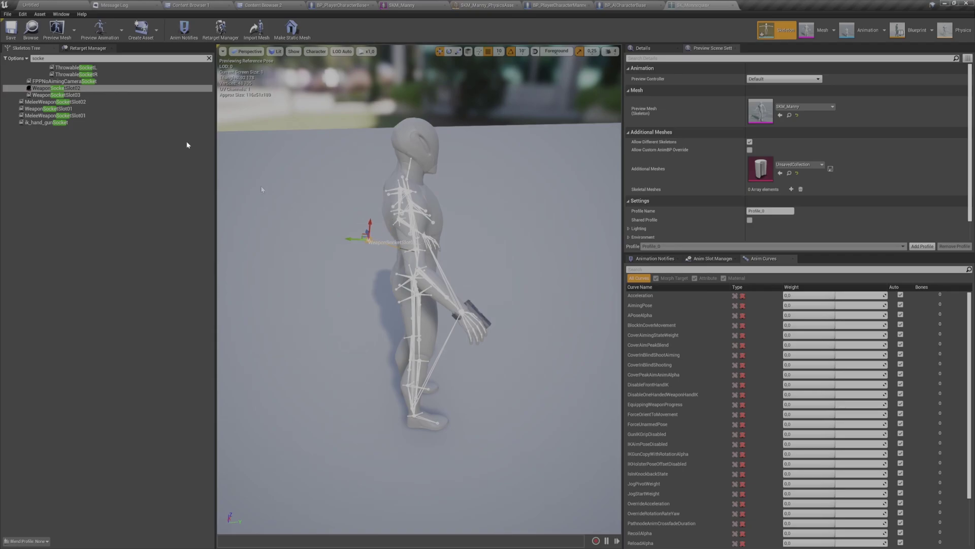
# - Check the weapon on the character's back in the running game against its socket in the SK_Mannequin skeleton
pyautogui.click(77, 5)
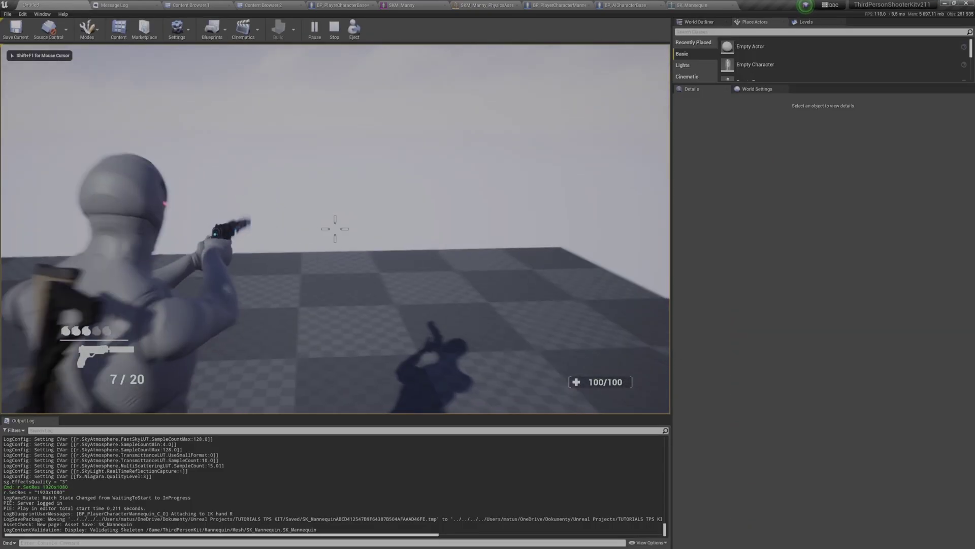
pyautogui.press('super')
pyautogui.click(693, 5)
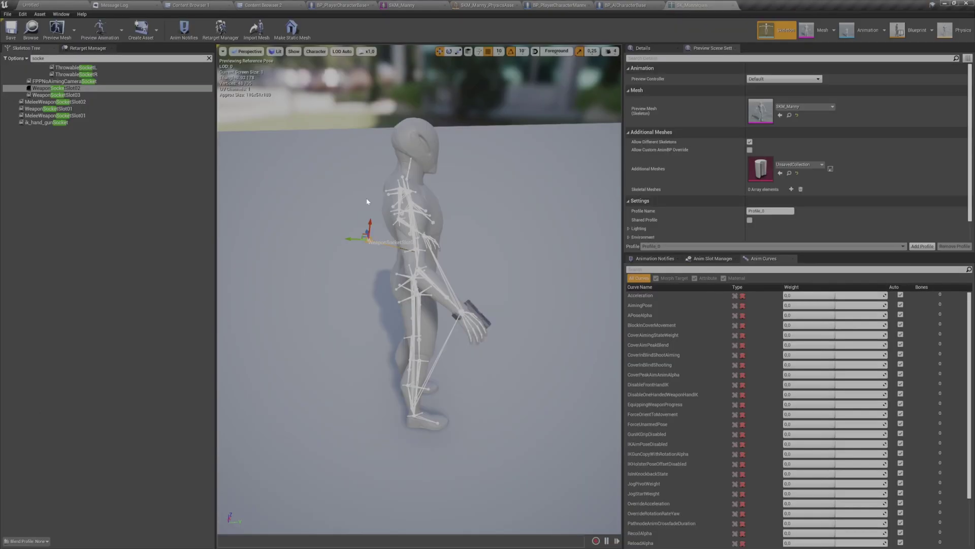
# - Equip the Pump Shotgun in the running game to check the weapon change, and end the play session
pyautogui.click(58, 4)
pyautogui.press('Tab')
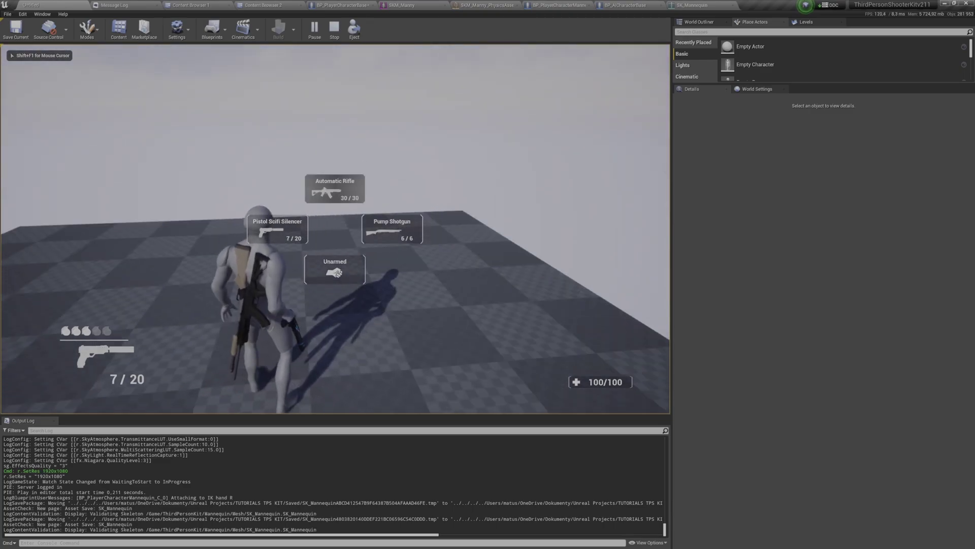
pyautogui.press('3')
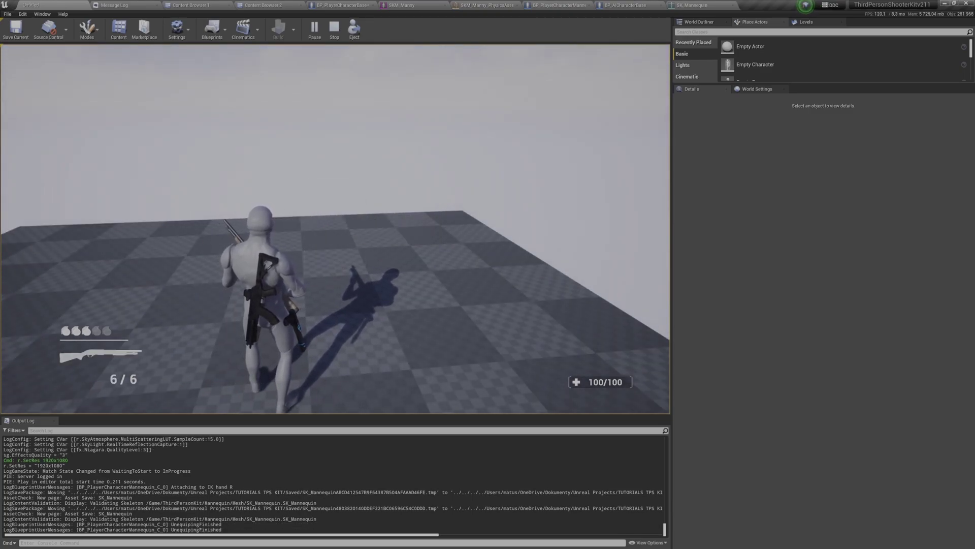
pyautogui.press('Escape')
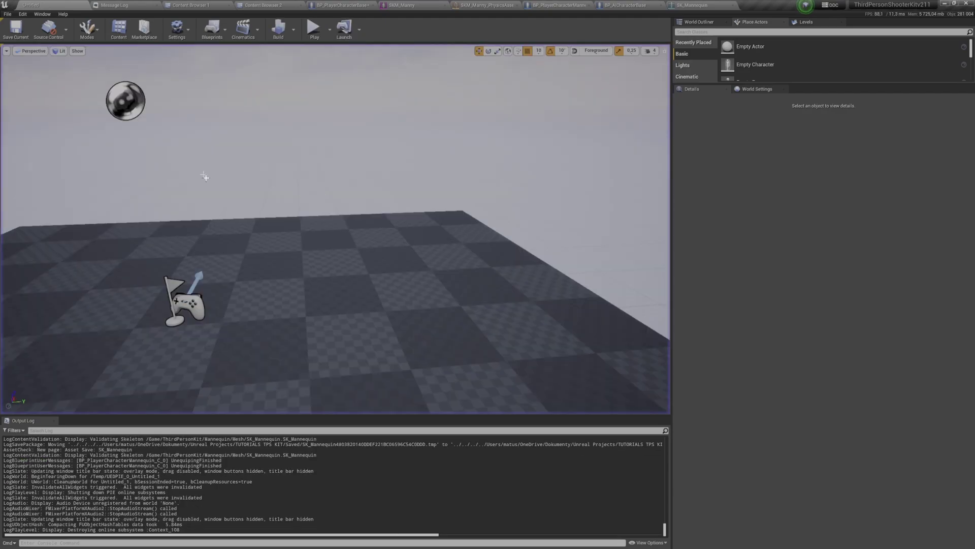
# - Open the FeaturesMap_v2 level from ThirdPersonKit/Maps, saving all modified character blueprints and the M_MannequinBody material
pyautogui.click(9, 16)
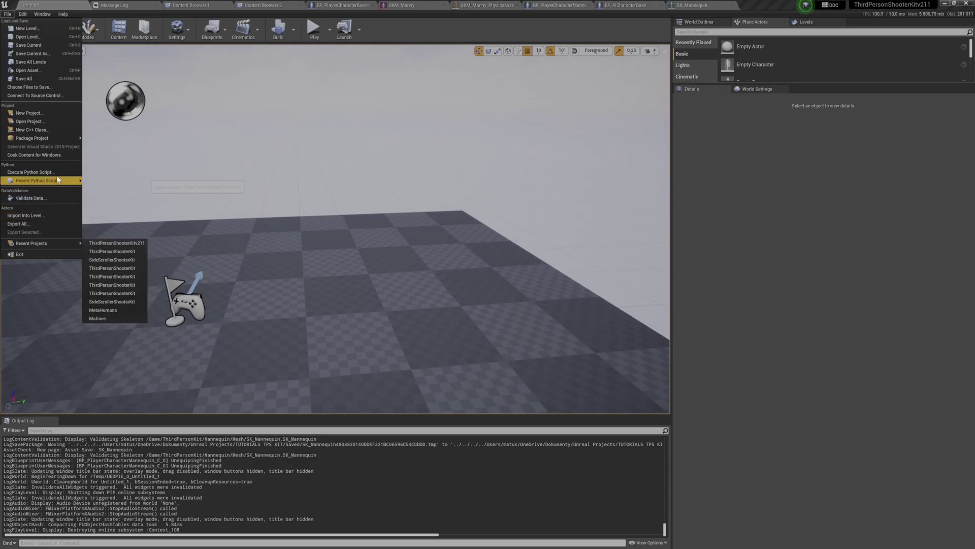
pyautogui.click(59, 36)
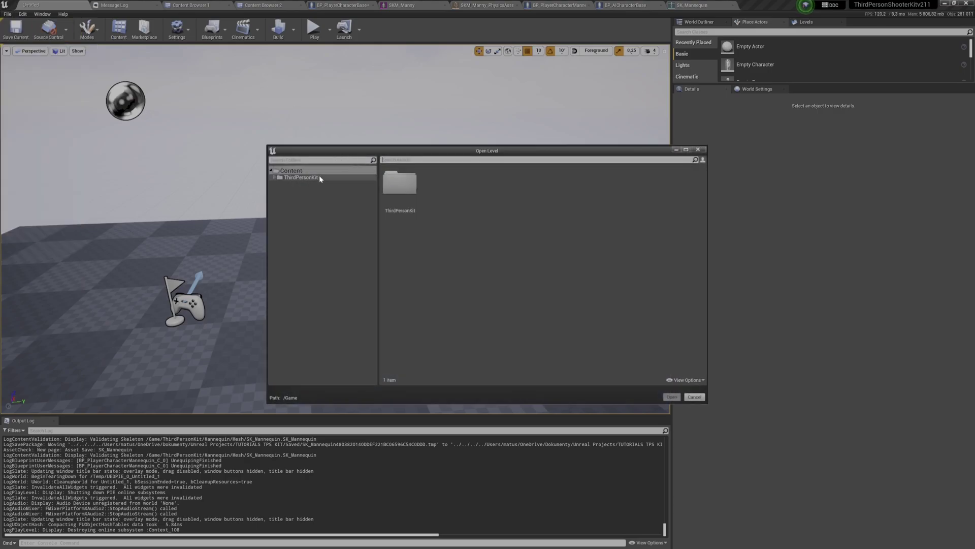
pyautogui.doubleClick(320, 178)
pyautogui.click(313, 202)
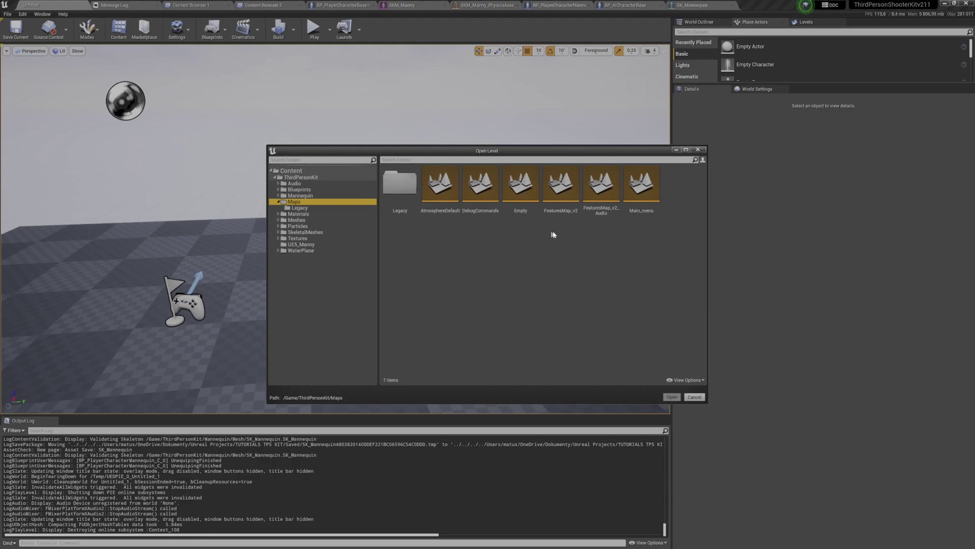
pyautogui.click(553, 187)
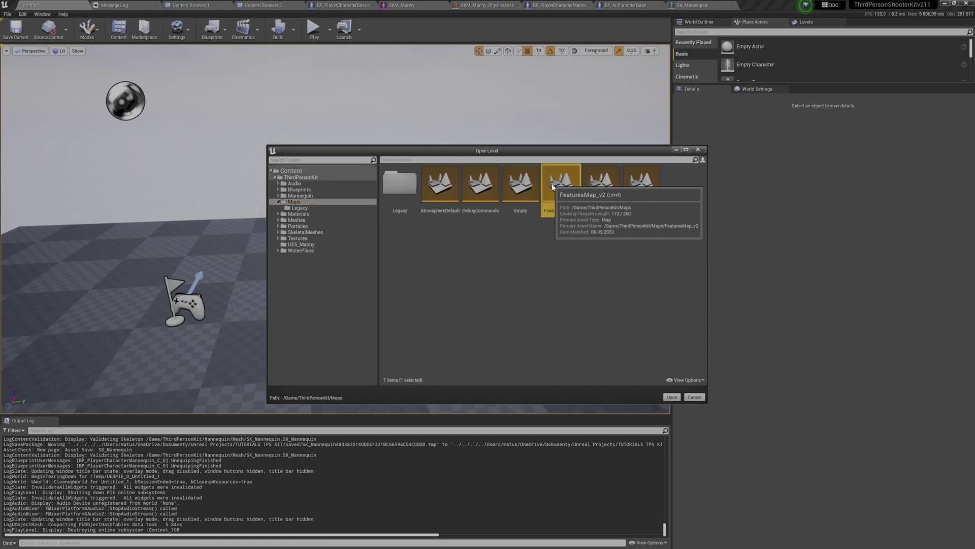
pyautogui.doubleClick(553, 187)
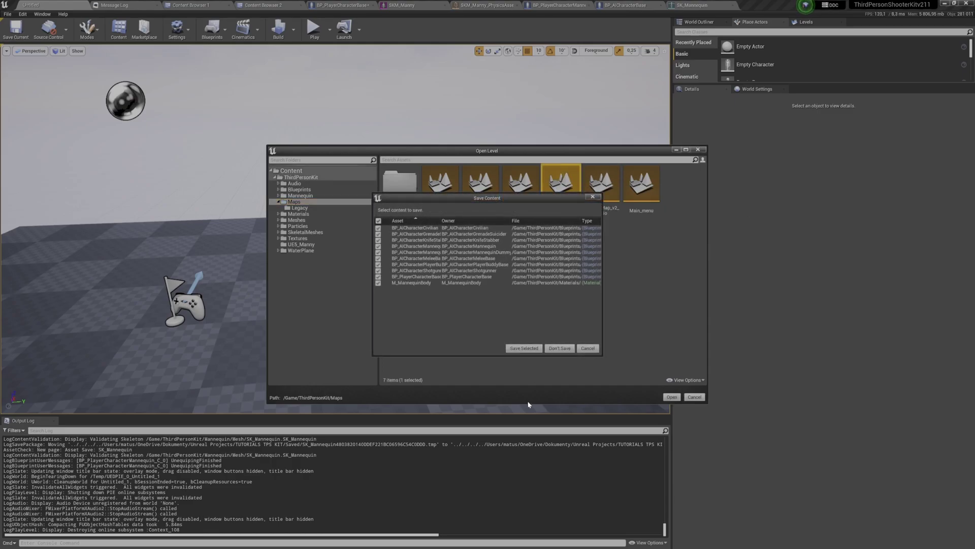
pyautogui.click(523, 349)
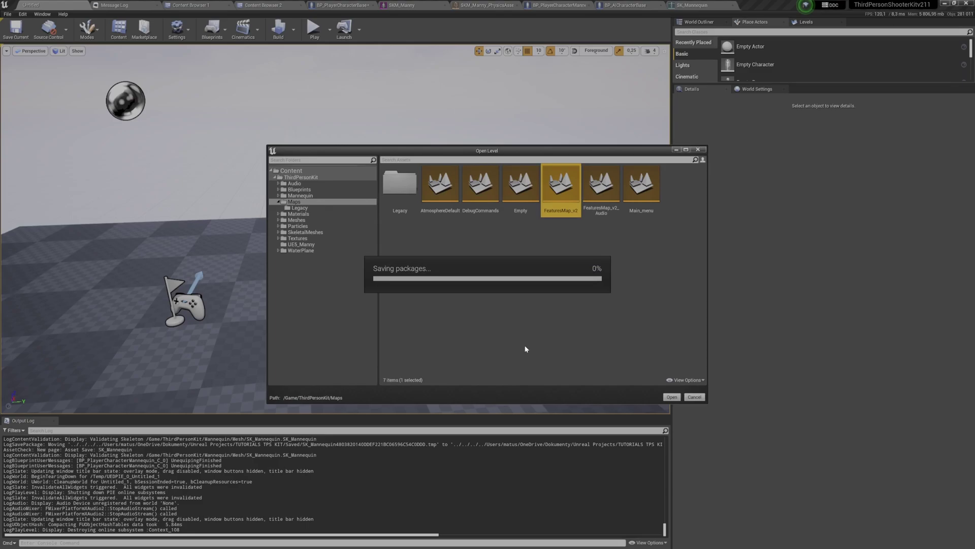
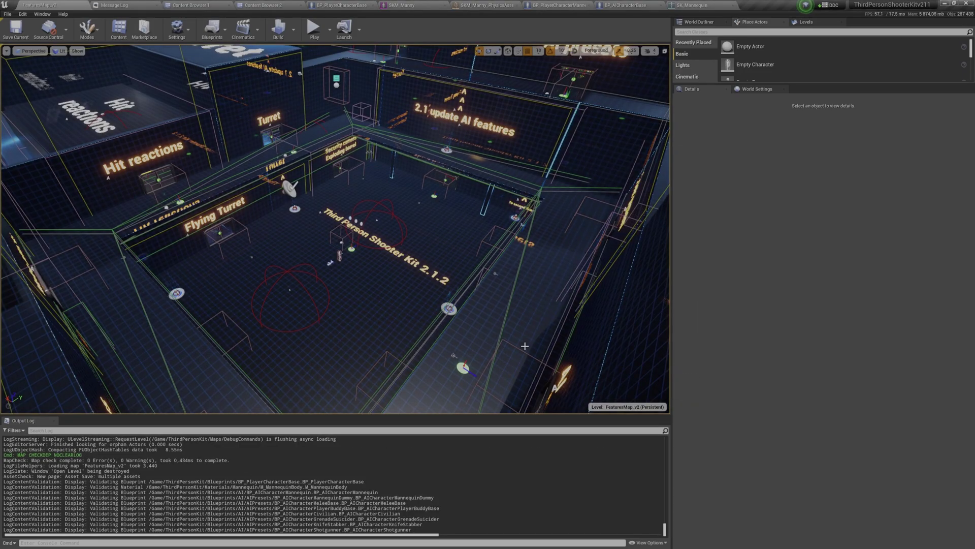
# - Look around the FeaturesMap_v2 level and start a play session in it
pyautogui.moveTo(540, 250)
pyautogui.mouseDown(button='right')
pyautogui.moveTo(655, 229)
pyautogui.moveTo(747, 264)
pyautogui.moveTo(823, 249)
pyautogui.moveTo(838, 295)
pyautogui.moveTo(752, 285)
pyautogui.moveTo(790, 274)
pyautogui.moveTo(693, 267)
pyautogui.moveTo(808, 241)
pyautogui.moveTo(889, 259)
pyautogui.moveTo(681, 294)
pyautogui.moveTo(627, 319)
pyautogui.mouseUp(button='right')
pyautogui.press('w')
pyautogui.press('w')
pyautogui.press('w')
pyautogui.press('d')
pyautogui.press('w')
pyautogui.press('w')
pyautogui.press('d')
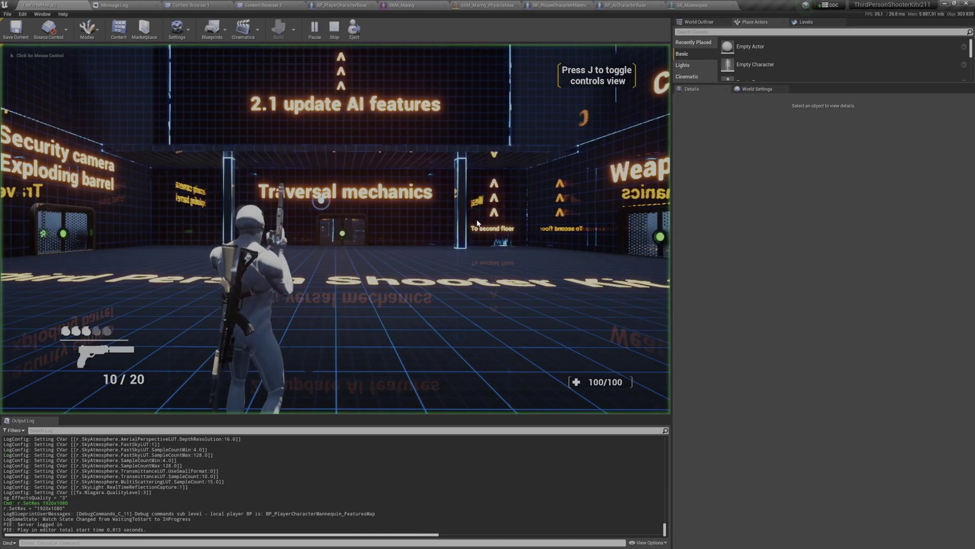
# - Run the character across the hall to the glowing pad and travel to the second floor
pyautogui.moveTo(477, 219); pyautogui.dragTo(496, 243, button='right')
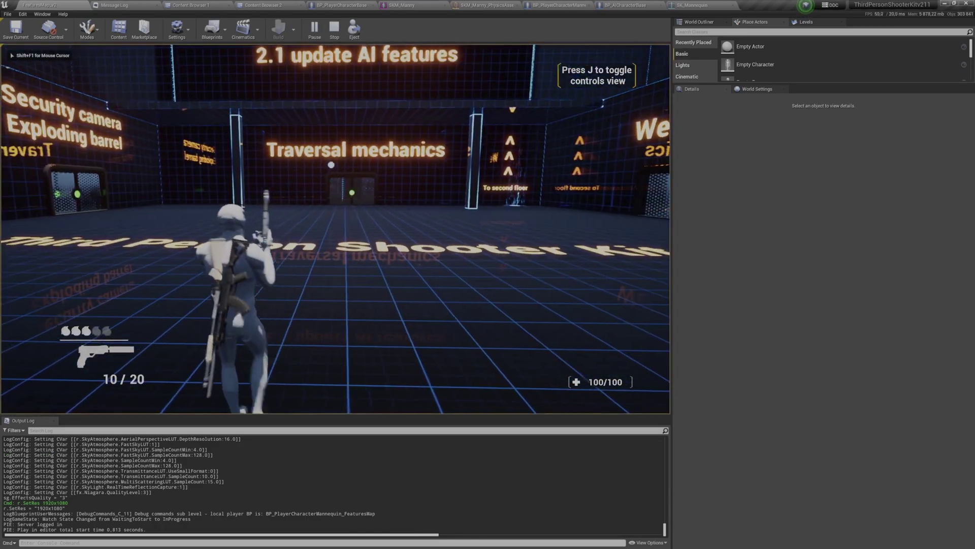
pyautogui.press('w')
pyautogui.press('space')
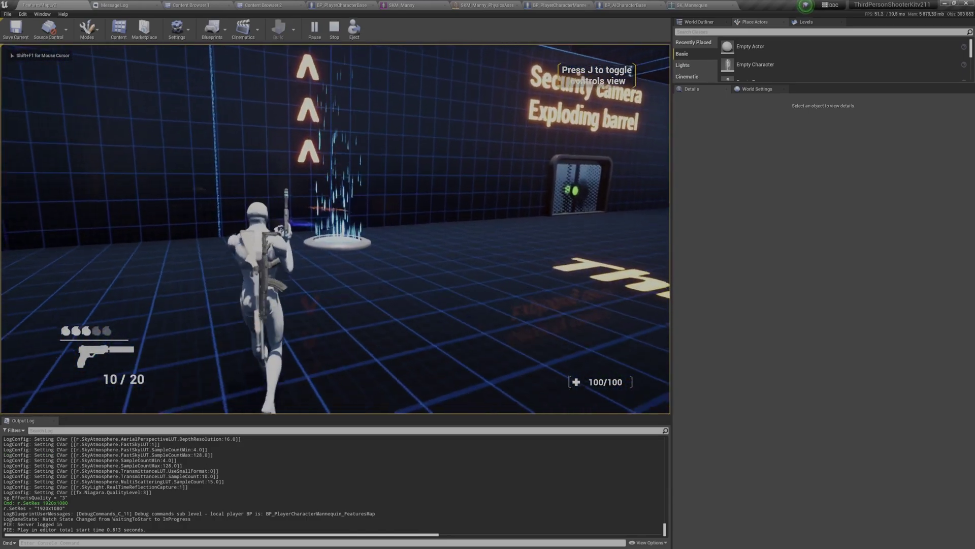
pyautogui.press('w')
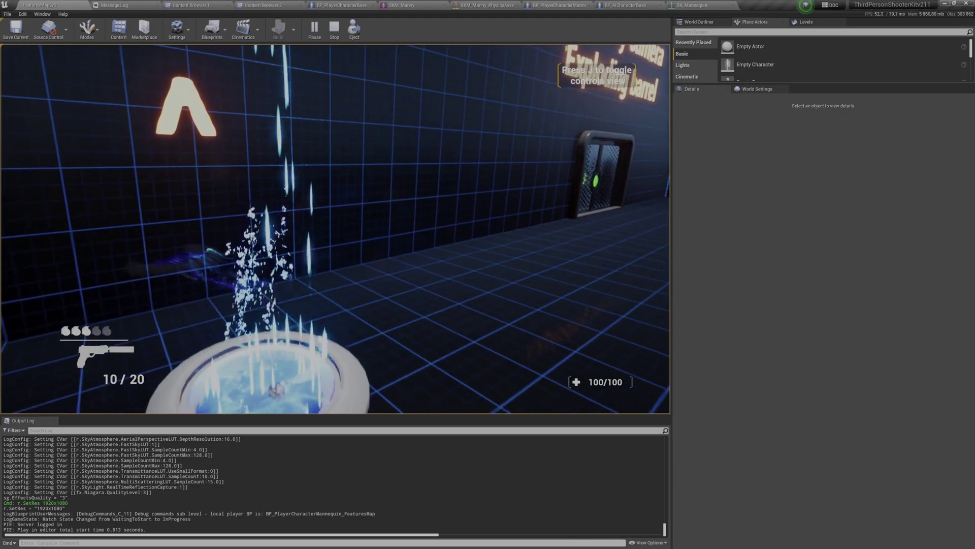
pyautogui.press('w')
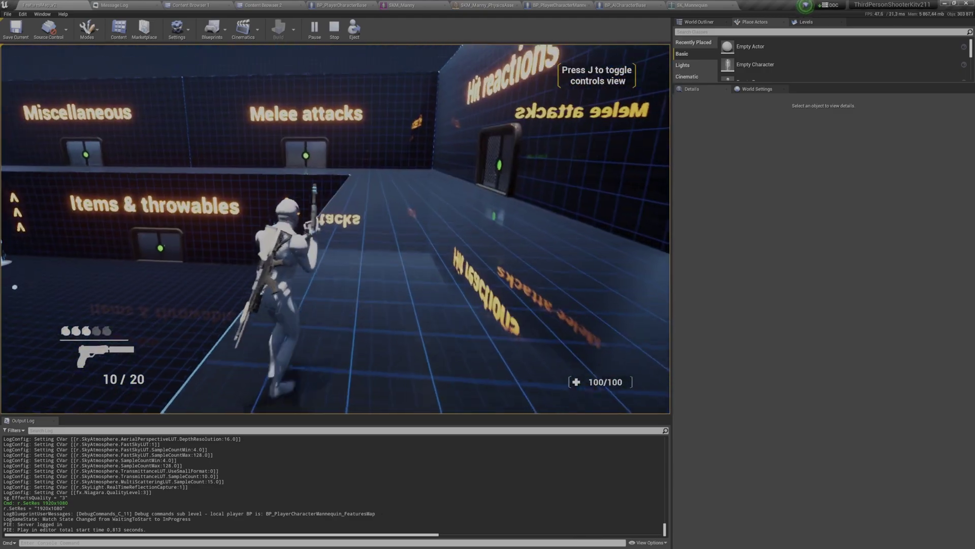
# - Run along the second floor past the Melee attacks room and equip the Automatic Rifle
pyautogui.press('w')
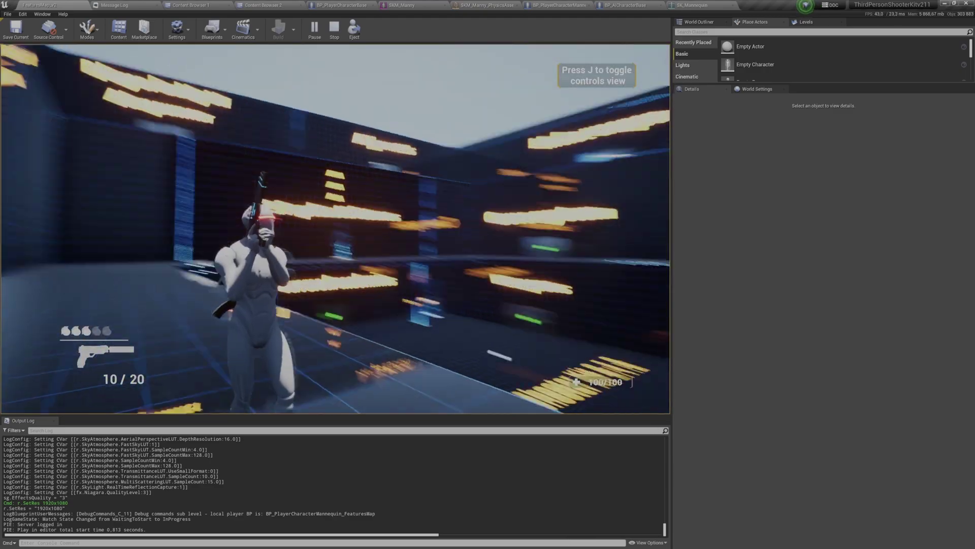
pyautogui.press('w')
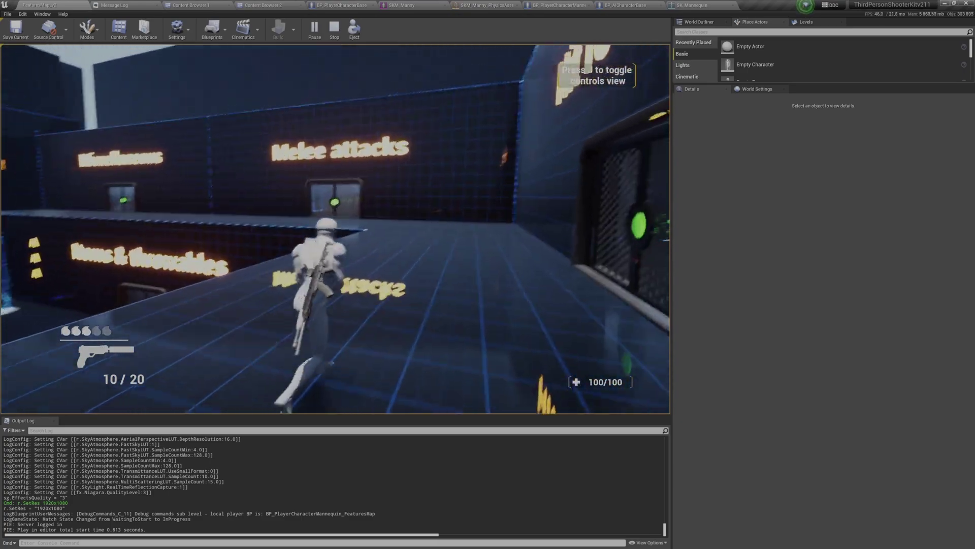
pyautogui.press('w')
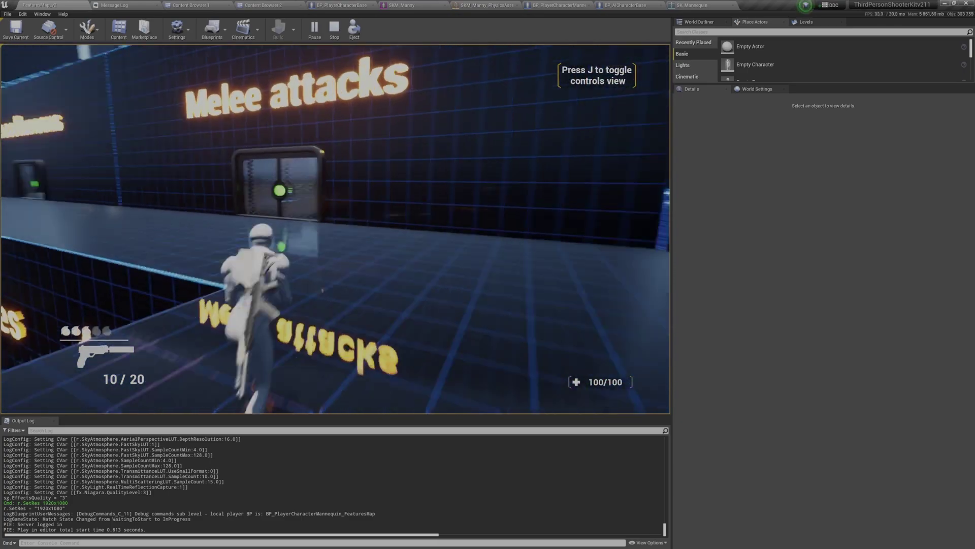
pyautogui.press('w')
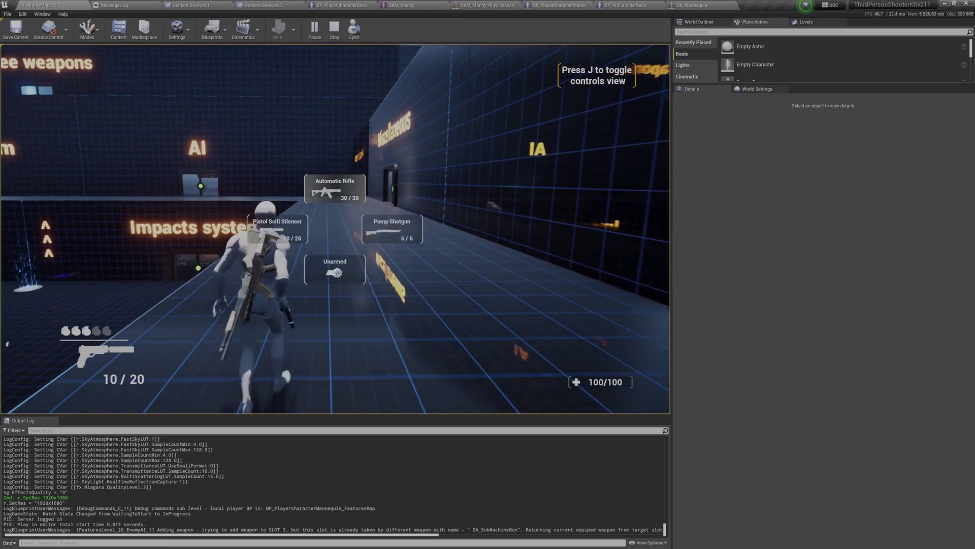
pyautogui.press('w')
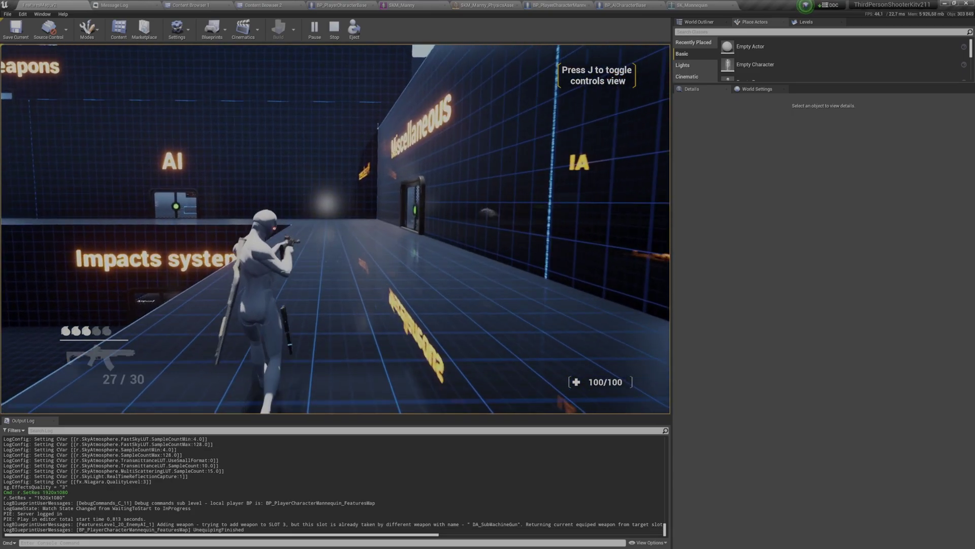
# - Enter the AI room, fire the rifle at the enemy, and take cover behind the low wall
pyautogui.press('w')
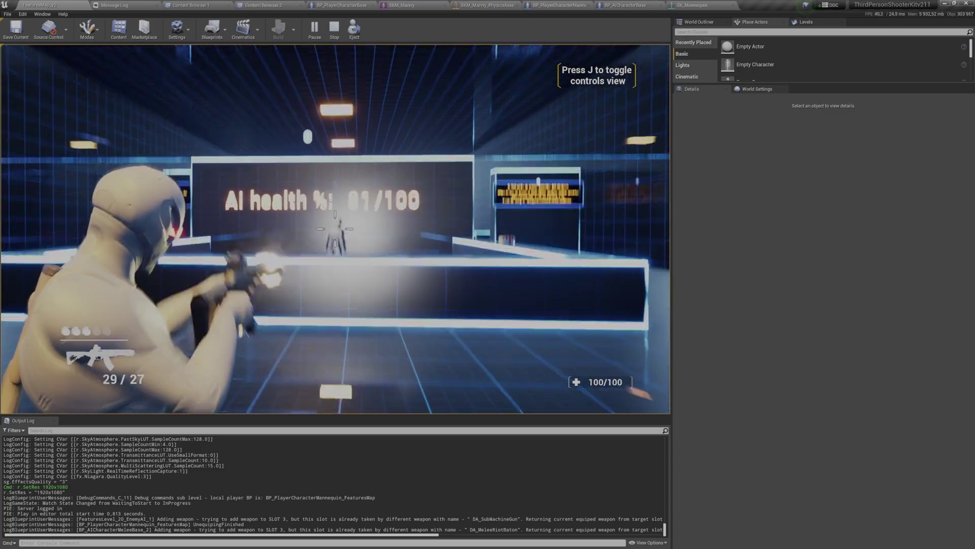
pyautogui.click(335, 229)
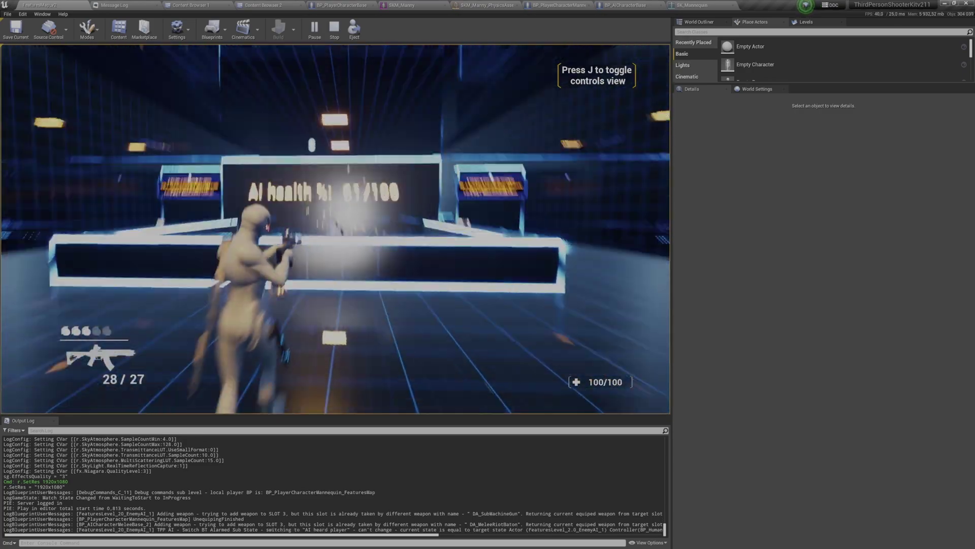
pyautogui.press('w')
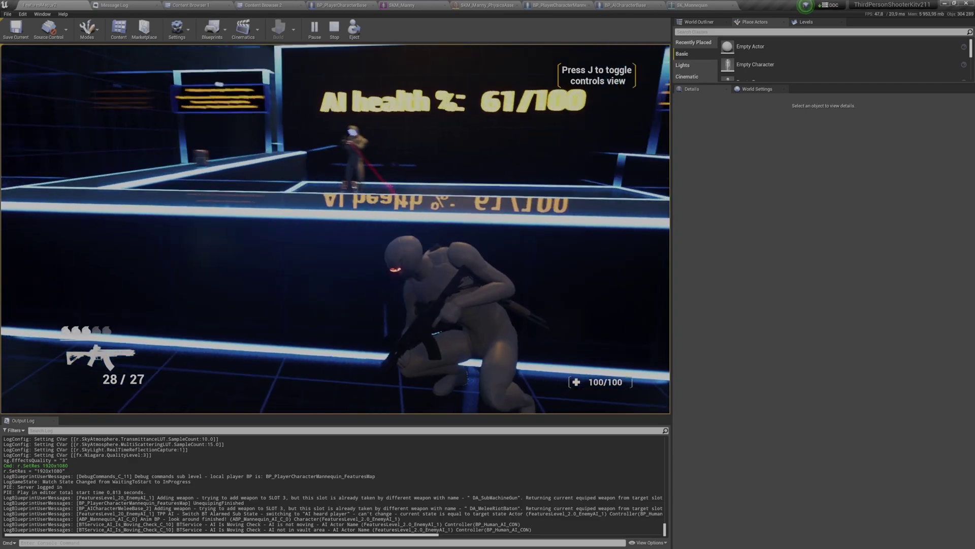
# - Fire the Automatic Rifle at the enemy from behind the low wall, first blindly and then aiming over the cover
pyautogui.click(335, 229)
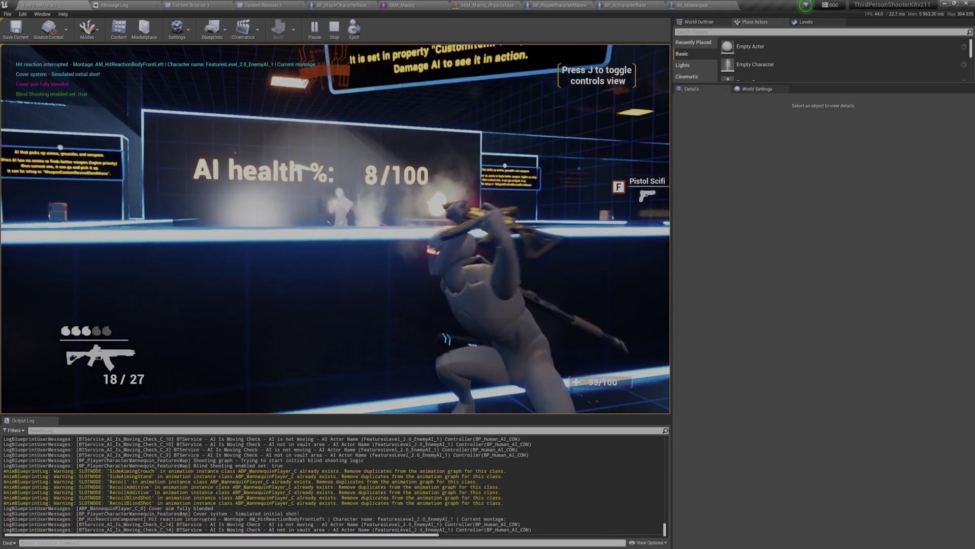
pyautogui.rightClick(335, 229)
pyautogui.click(335, 229)
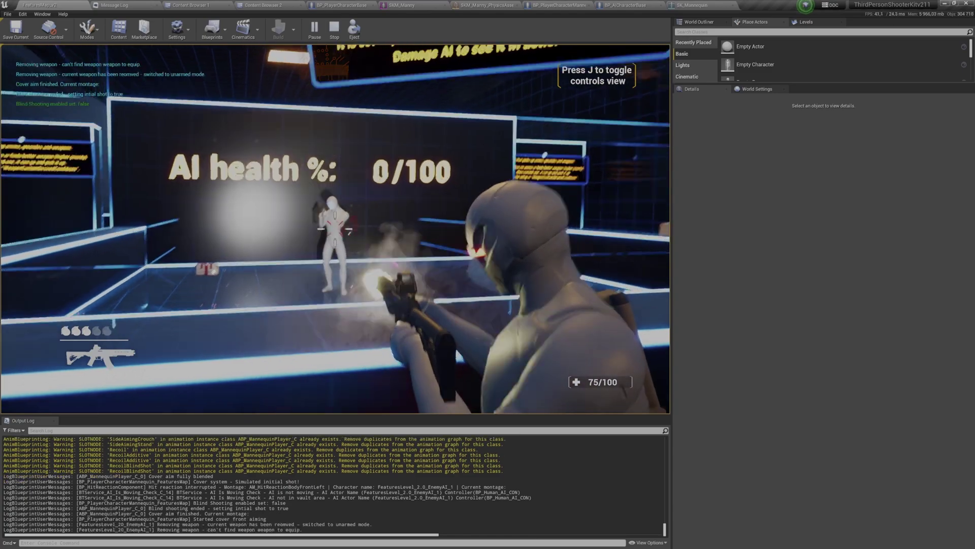
pyautogui.press('d')
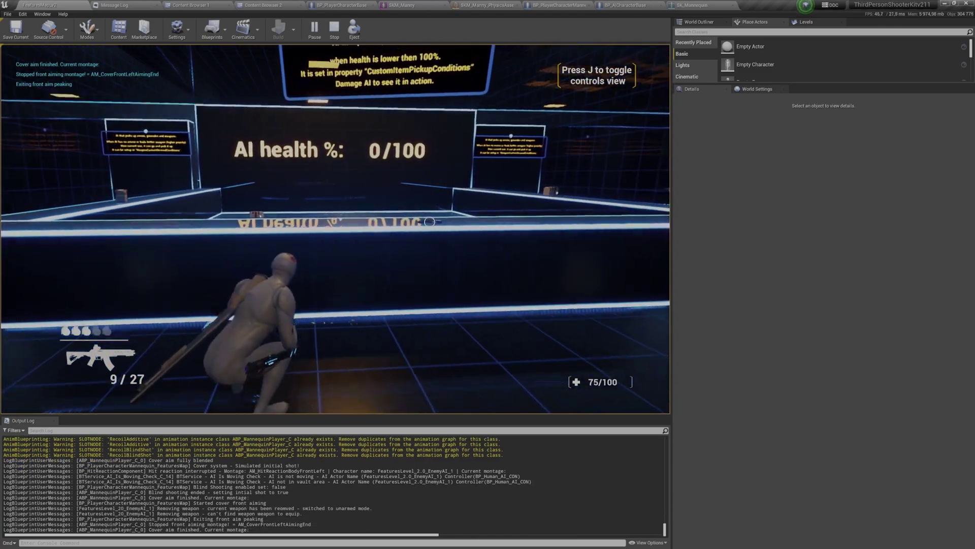
# - Leave the cover and run around the AI health wall towards the enemies in the area behind it
pyautogui.press('d')
pyautogui.press('w')
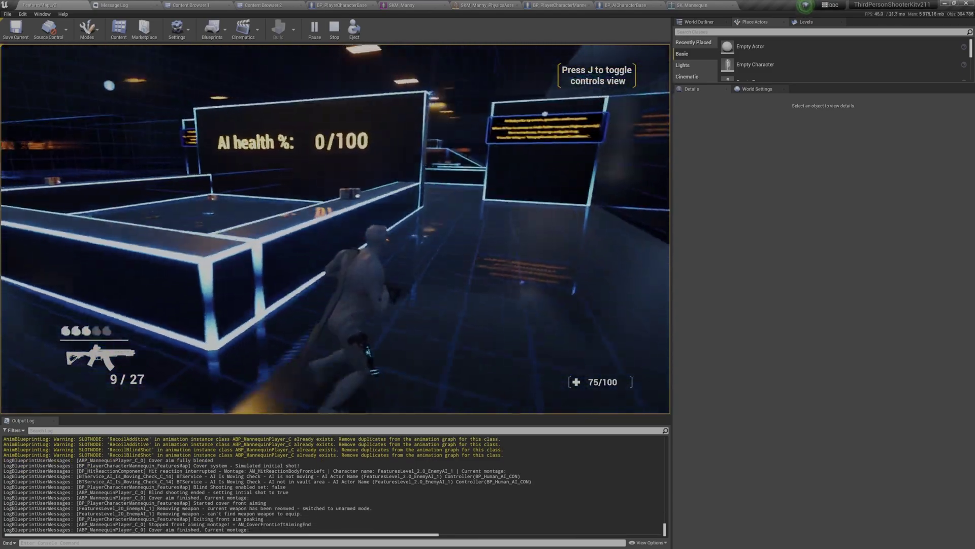
pyautogui.press('w')
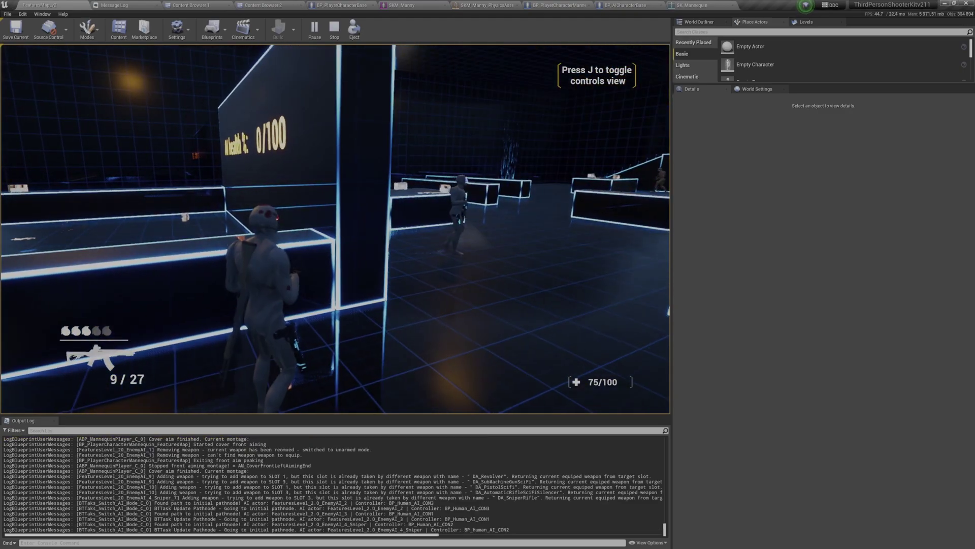
pyautogui.press('w')
# - Shoot at the approaching enemy while backing away, reload the rifle and end the play session
pyautogui.rightClick(335, 228)
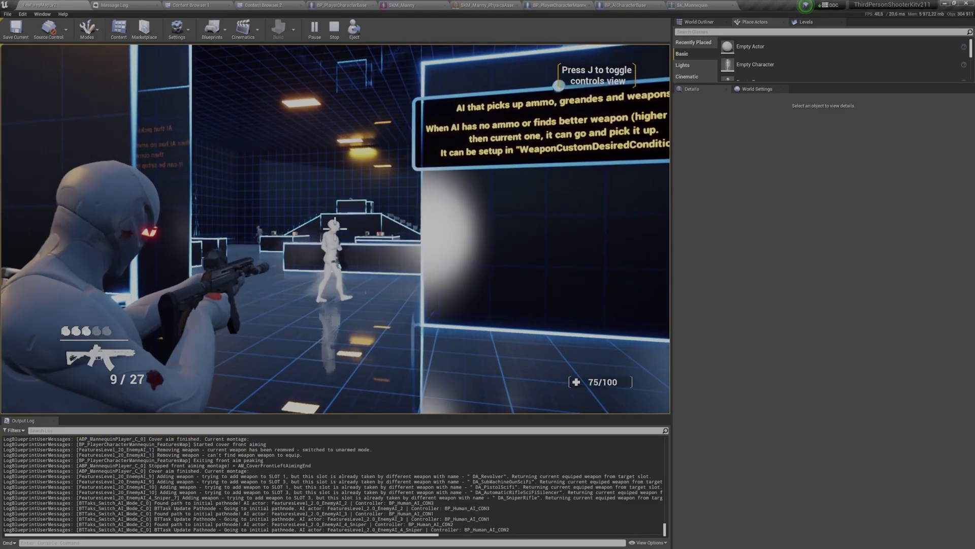
pyautogui.click(336, 229)
pyautogui.press('s')
pyautogui.click(335, 228)
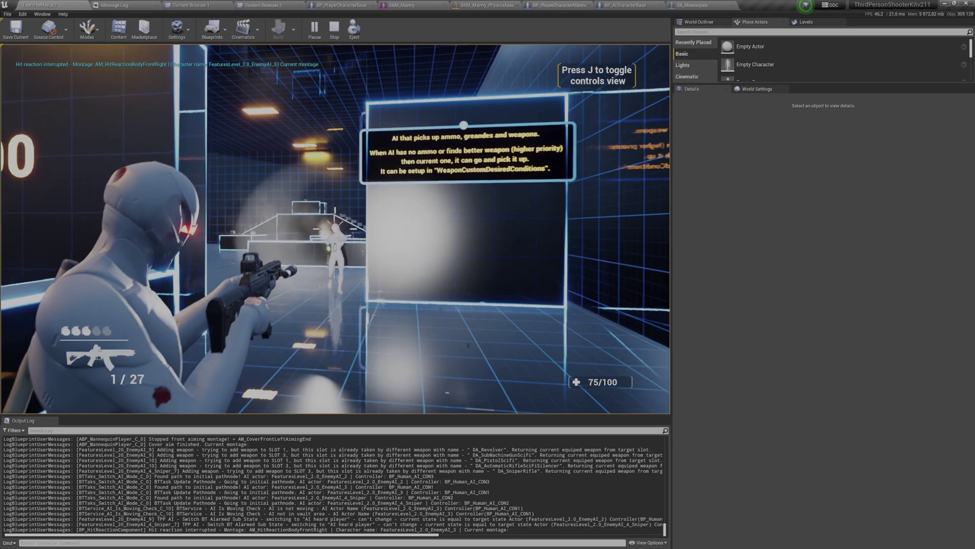
pyautogui.press('s')
pyautogui.press('r')
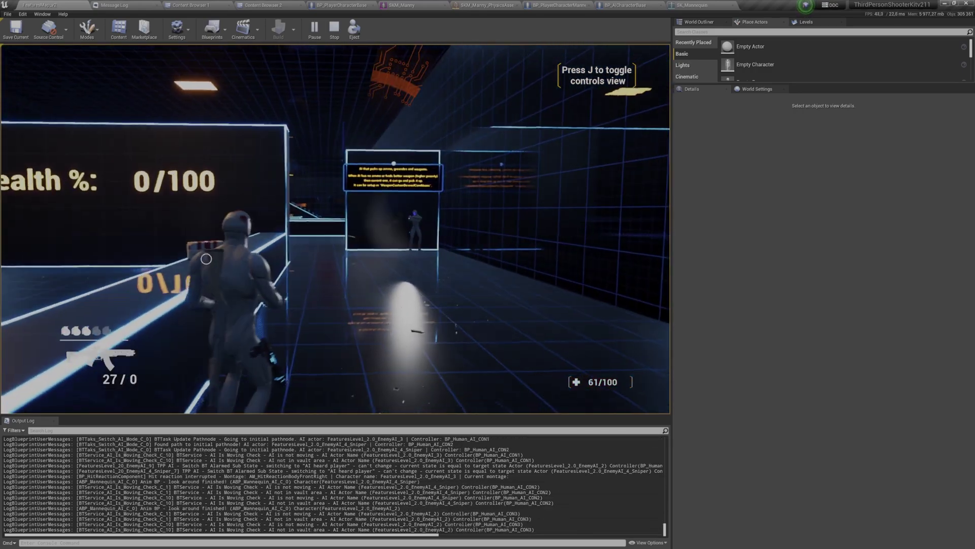
pyautogui.press('Escape')
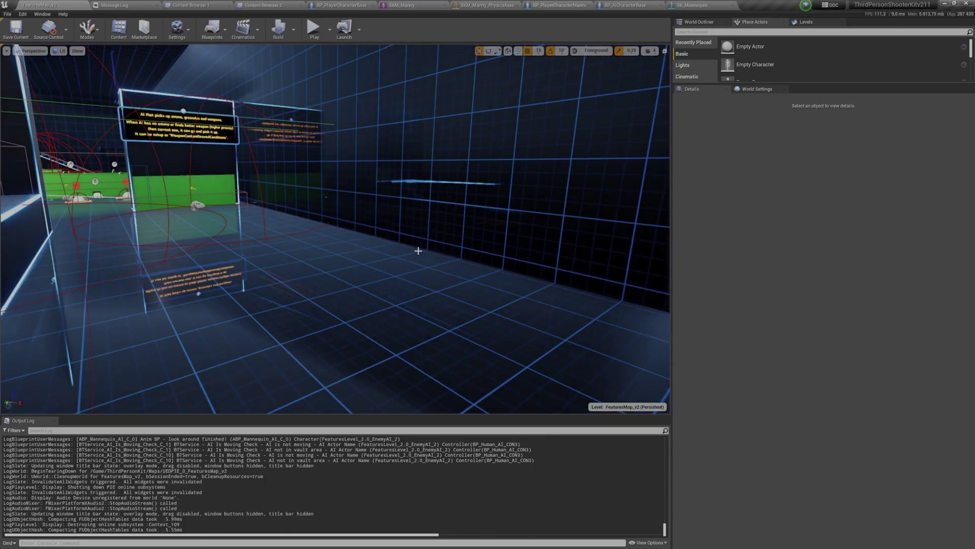
# - Start a new play session, equip the Pump Shotgun and fire it while aiming across the hall
pyautogui.hotkey('alt', 'p')
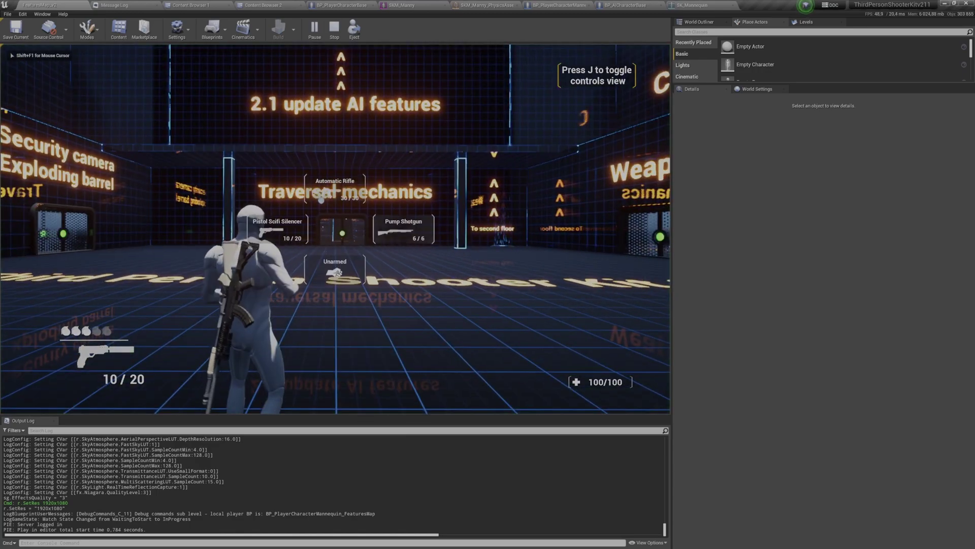
pyautogui.press('3')
pyautogui.rightClick(335, 229)
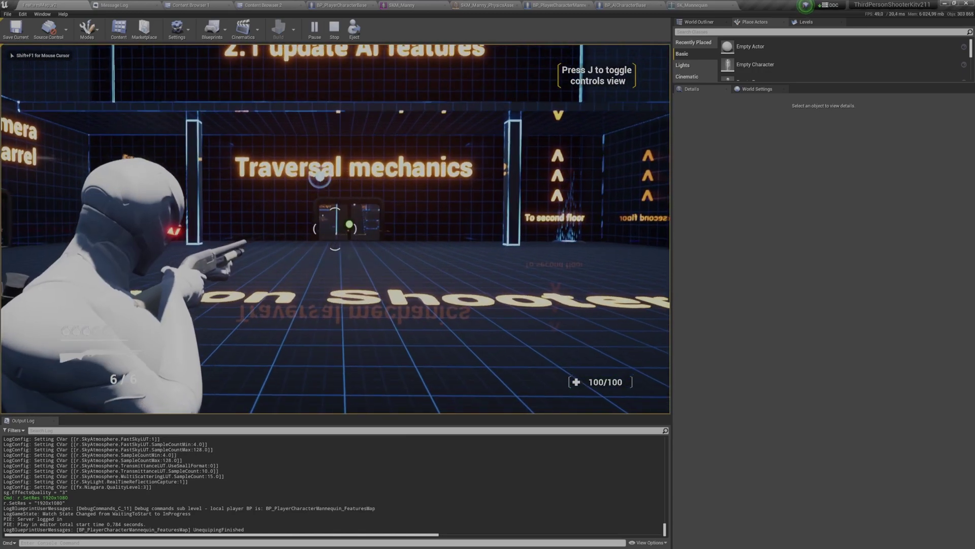
pyautogui.click(335, 229)
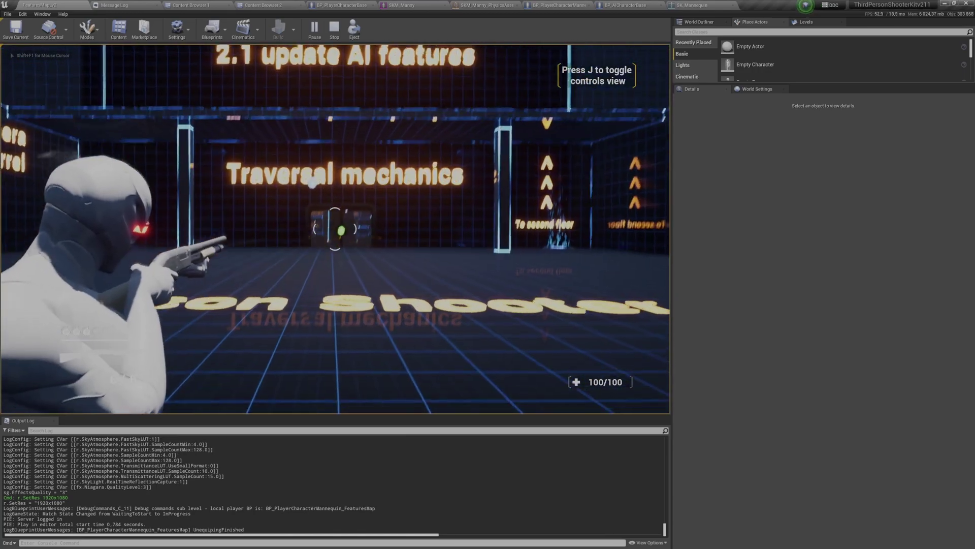
pyautogui.click(335, 229)
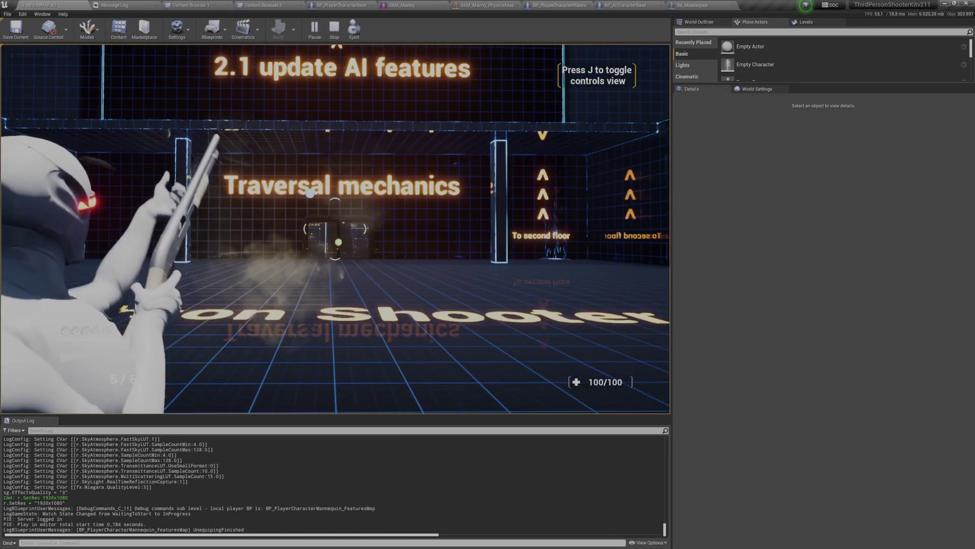
# - Eject from the character, examine the shotgun grip and holstered weapons from several sides, and stop the play session
pyautogui.press('Pause')
pyautogui.press('F8')
pyautogui.moveTo(416, 257); pyautogui.dragTo(256, 249, button='right')
pyautogui.press('d')
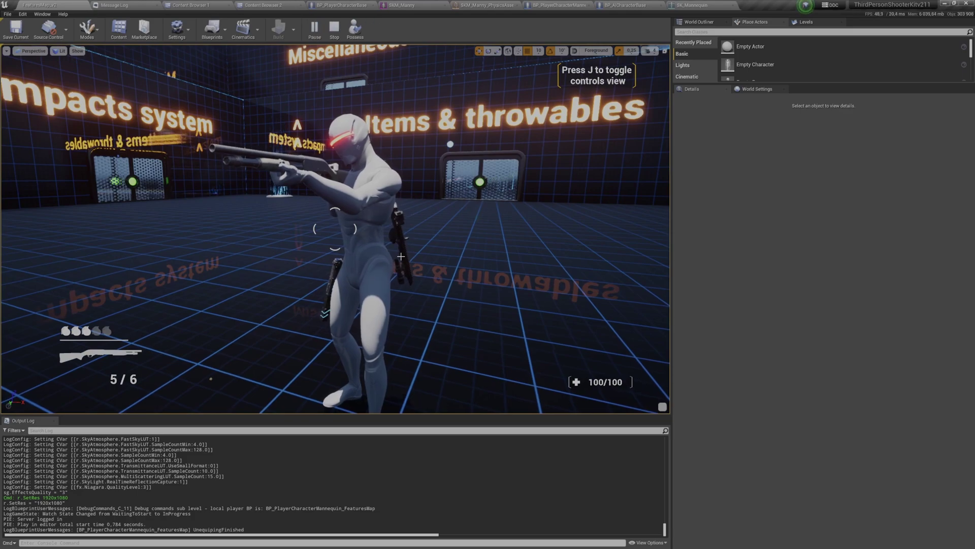
pyautogui.press('e')
pyautogui.moveTo(385, 186); pyautogui.dragTo(376, 274, button='right')
pyautogui.press('w')
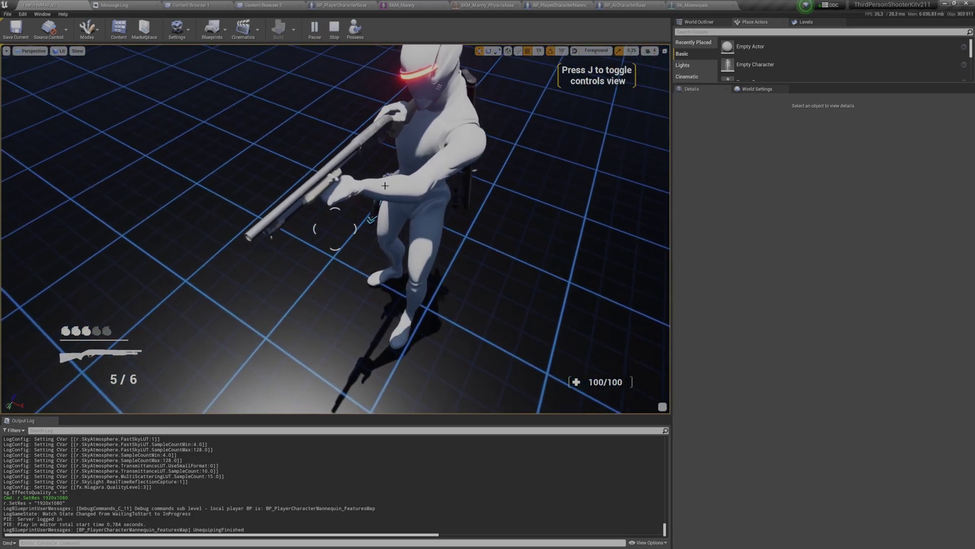
pyautogui.press('a')
pyautogui.moveTo(386, 186); pyautogui.dragTo(668, 127, button='right')
pyautogui.press('a')
pyautogui.press('w')
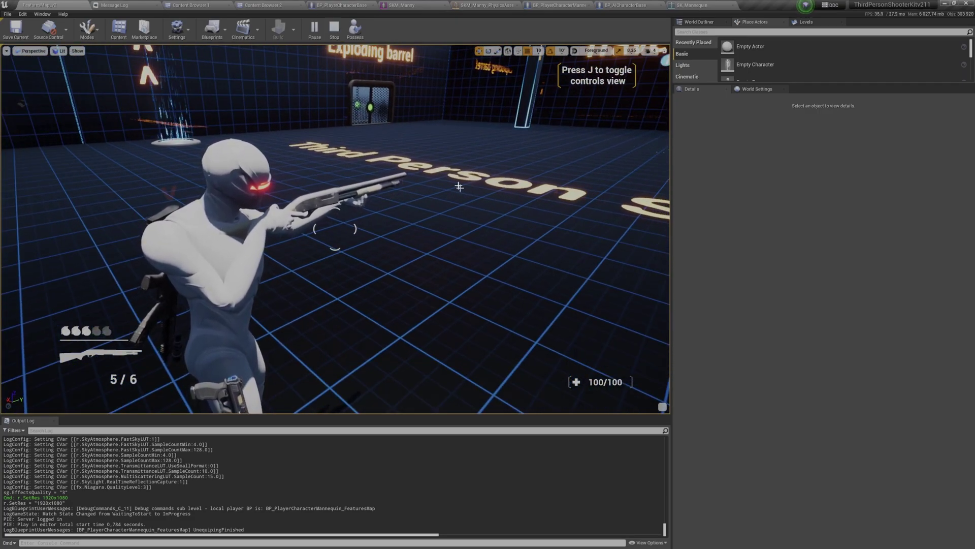
pyautogui.click(325, 31)
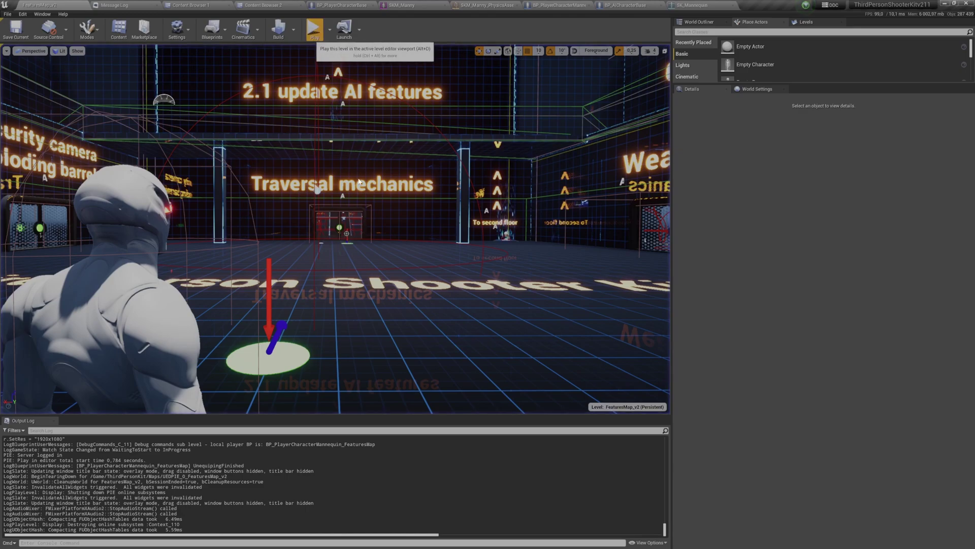
# - Start another play session and pause it while the character is aiming the Pump Shotgun
pyautogui.hotkey('alt', 'p')
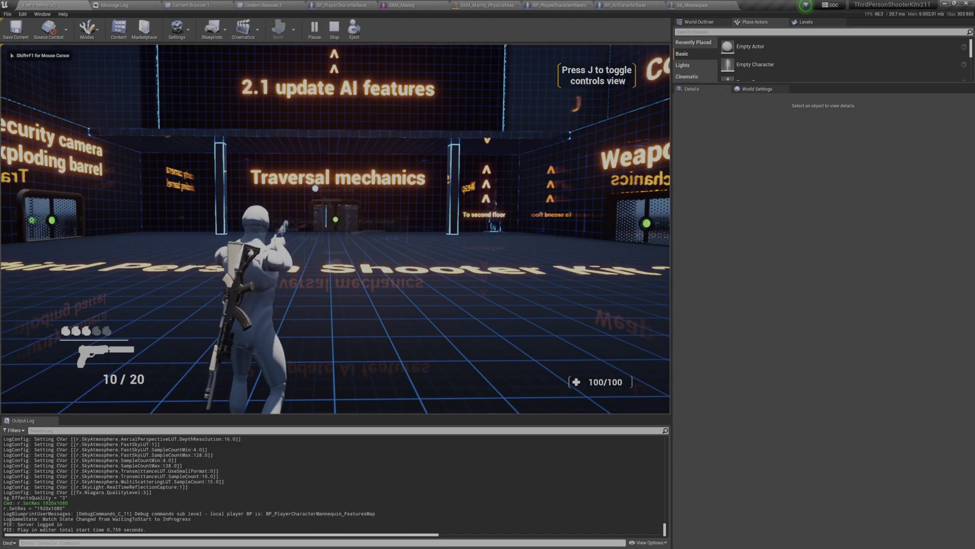
pyautogui.rightClick(336, 228)
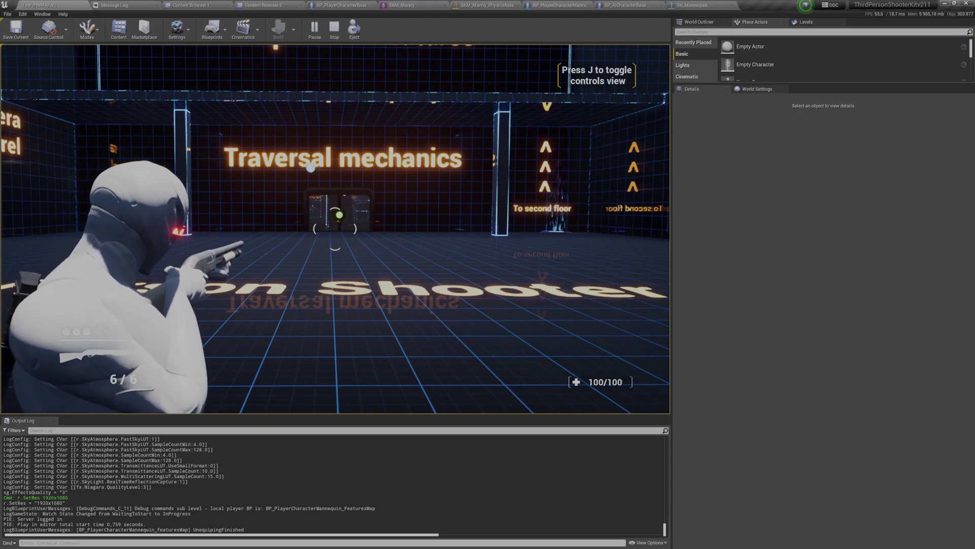
pyautogui.press('Pause')
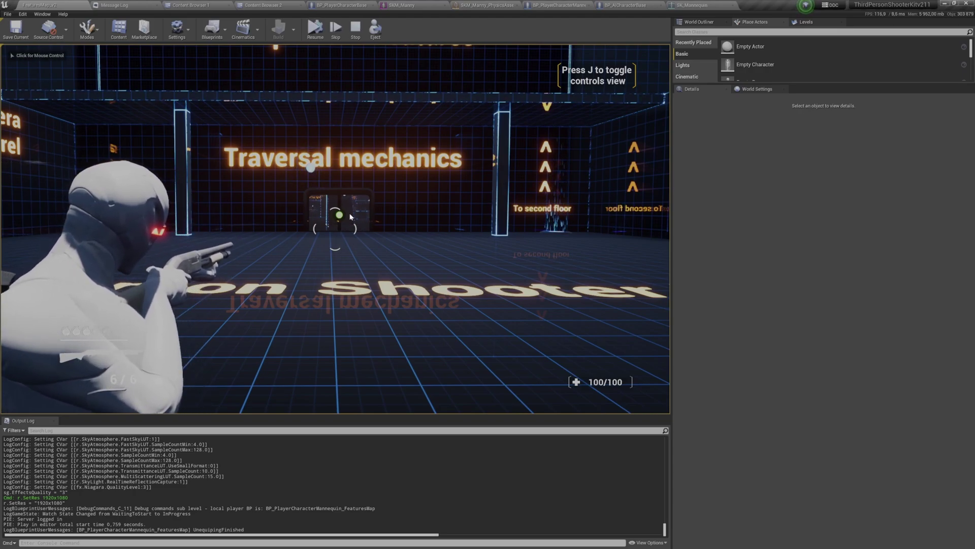
# - Eject from the paused character, resume the game and examine the front hand's grip on the shotgun up close
pyautogui.press('F8')
pyautogui.press('d')
pyautogui.moveTo(349, 229); pyautogui.dragTo(213, 230, button='right')
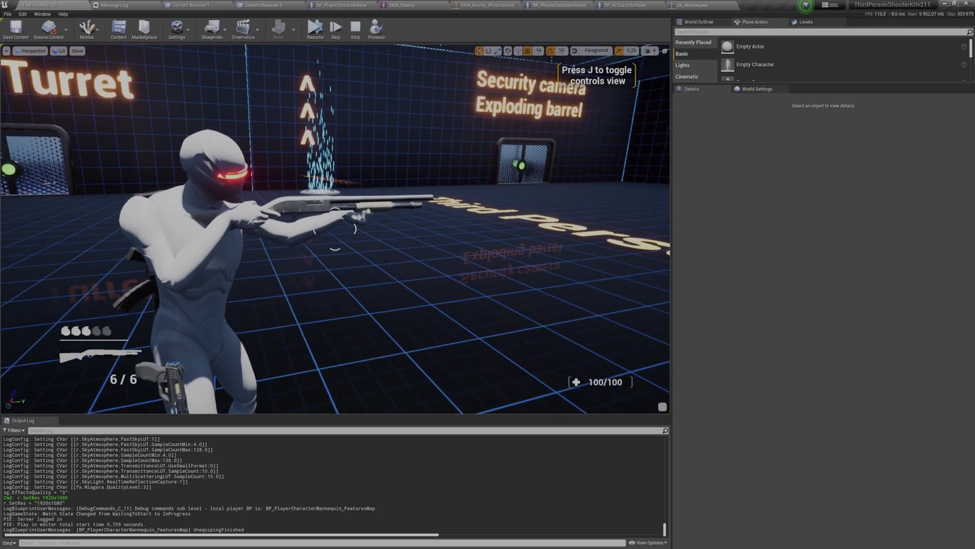
pyautogui.press('Pause')
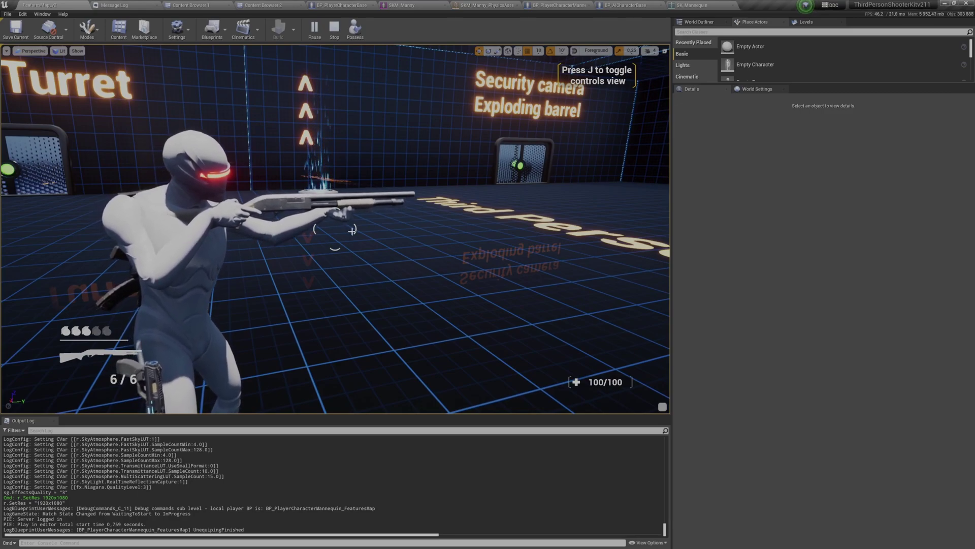
pyautogui.press('a')
pyautogui.moveTo(426, 274); pyautogui.dragTo(447, 285, button='right')
pyautogui.press('d')
pyautogui.press('a')
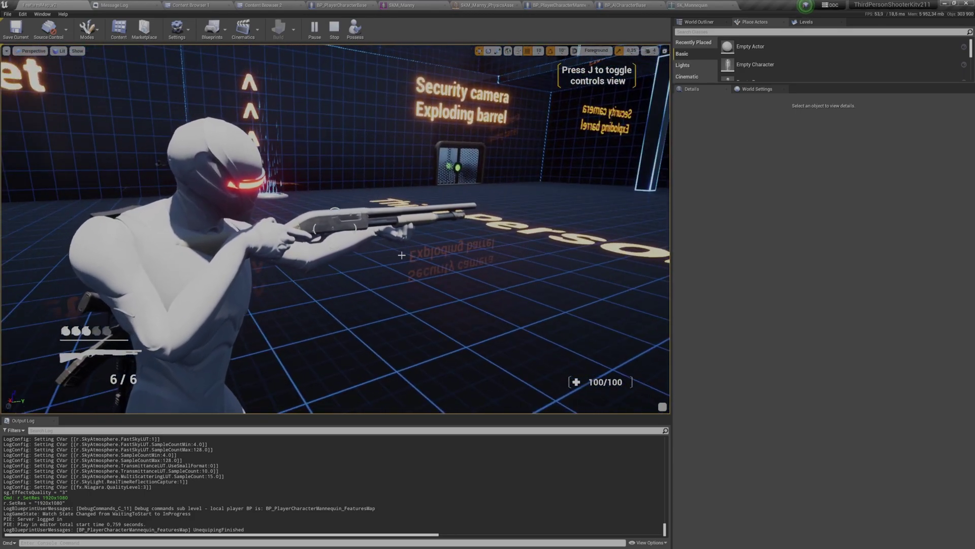
# - View the level from above, return to the aiming character and stop the play session
pyautogui.press('e')
pyautogui.moveTo(402, 255); pyautogui.dragTo(386, 226, button='right')
pyautogui.press('w')
pyautogui.press('w')
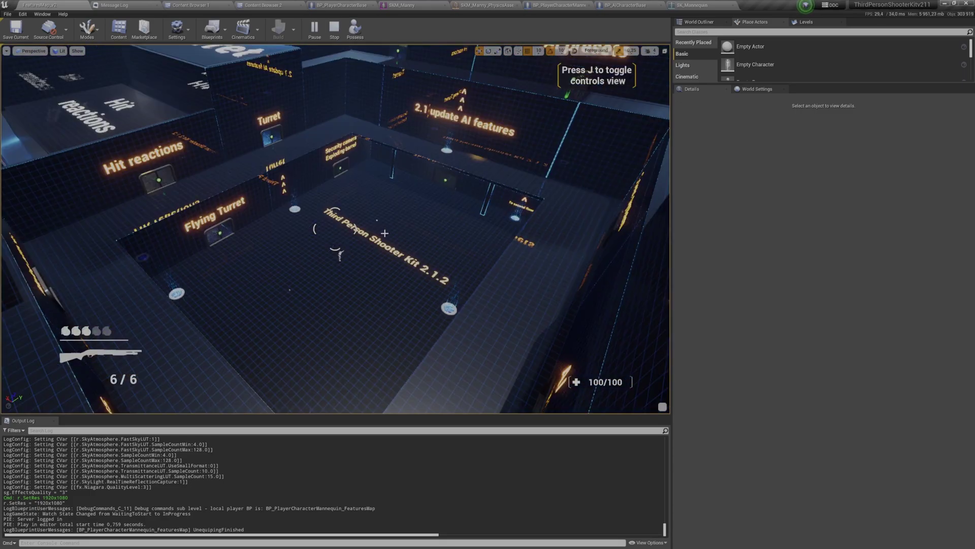
pyautogui.press('w')
pyautogui.moveTo(384, 233)
pyautogui.mouseDown(button='right')
pyautogui.moveTo(387, 244)
pyautogui.moveTo(373, 239)
pyautogui.moveTo(348, 211)
pyautogui.moveTo(385, 235)
pyautogui.mouseUp(button='right')
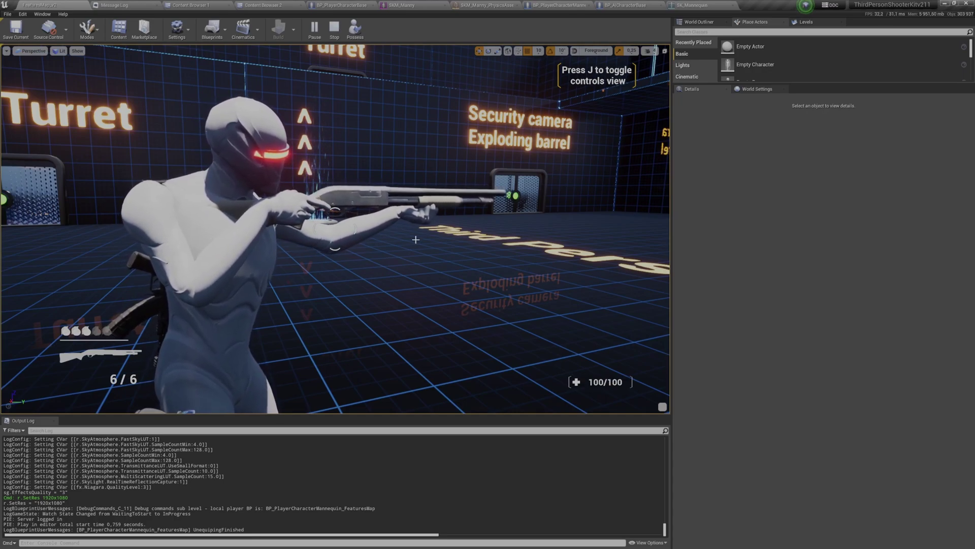
pyautogui.press('Escape')
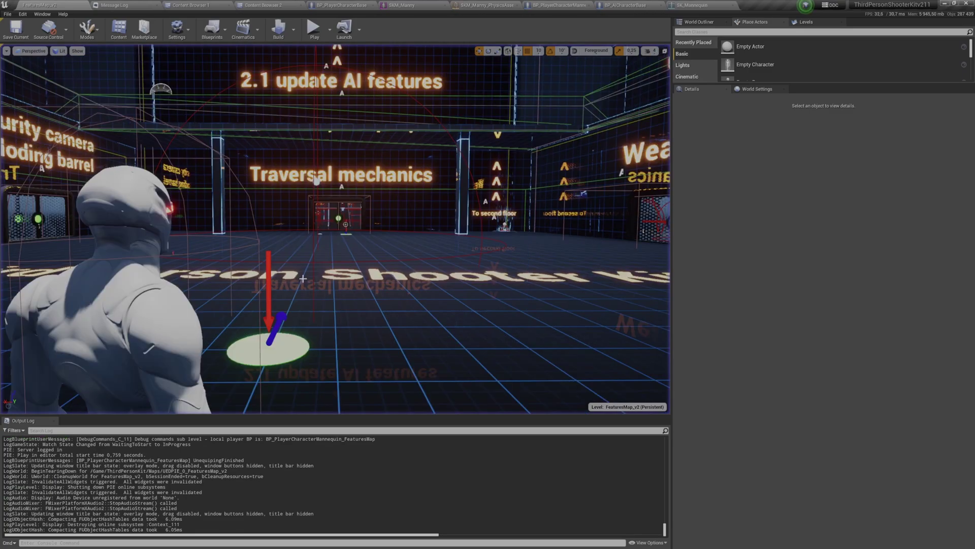
# - Select the player character in the level, filter its details by "post" and open its Grip Post Process Data Asset
pyautogui.moveTo(216, 297); pyautogui.dragTo(183, 297, button='right')
pyautogui.click(168, 302)
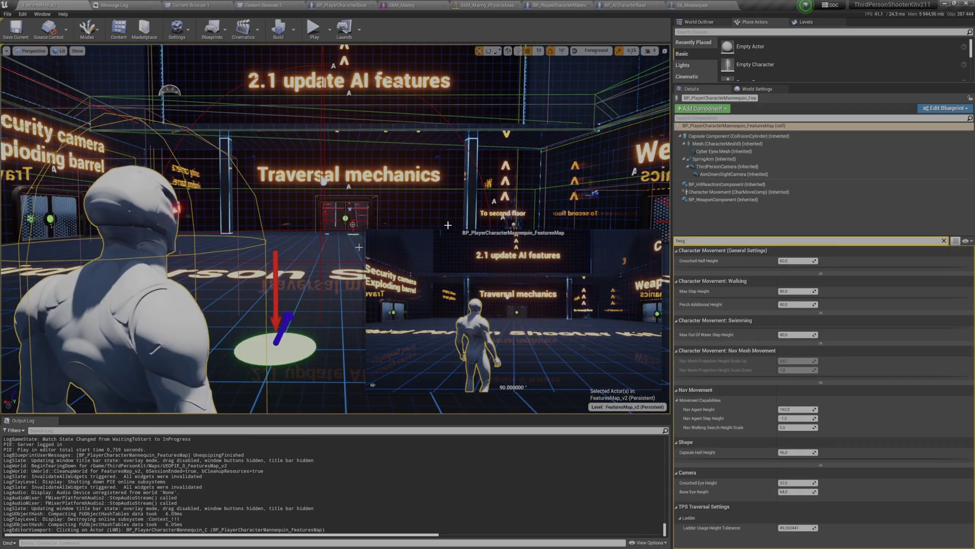
pyautogui.click(713, 242)
pyautogui.write('po')
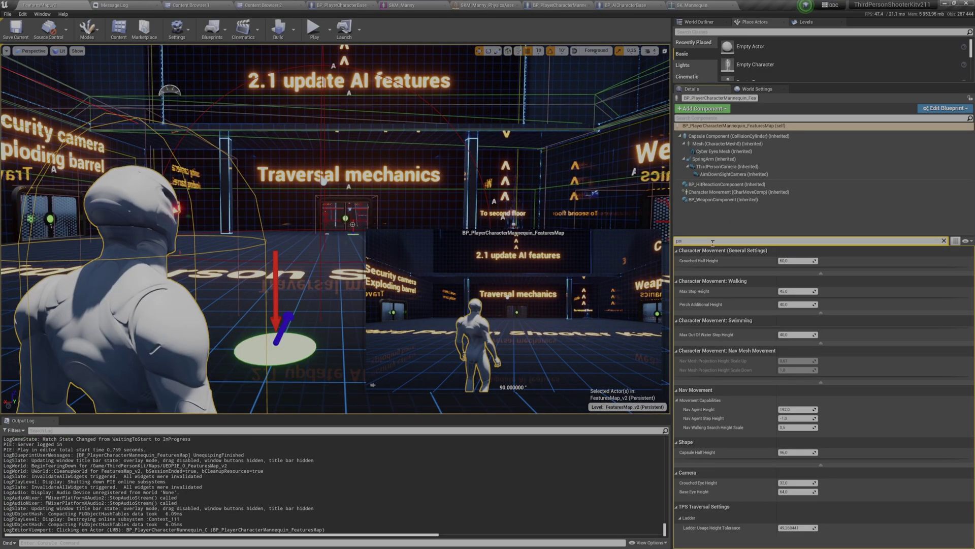
pyautogui.write('st')
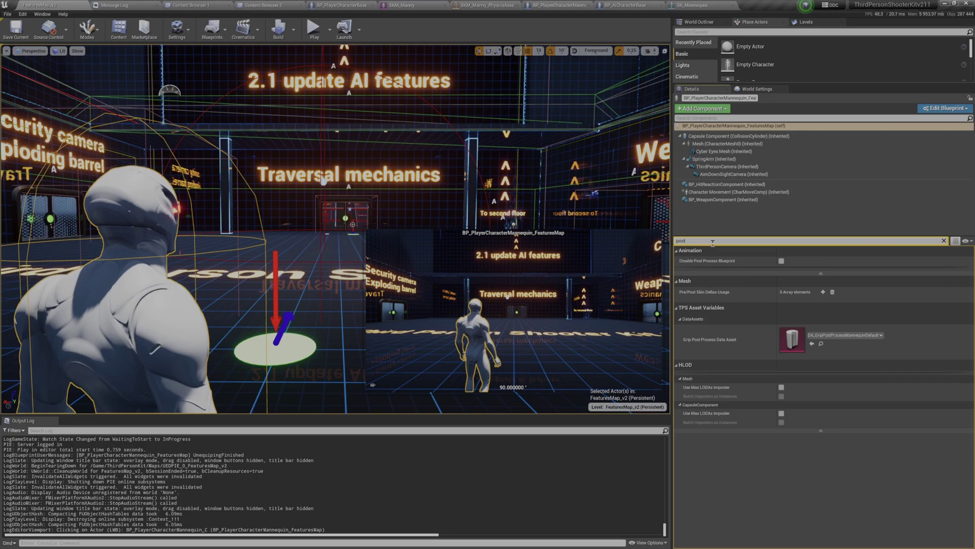
pyautogui.doubleClick(792, 339)
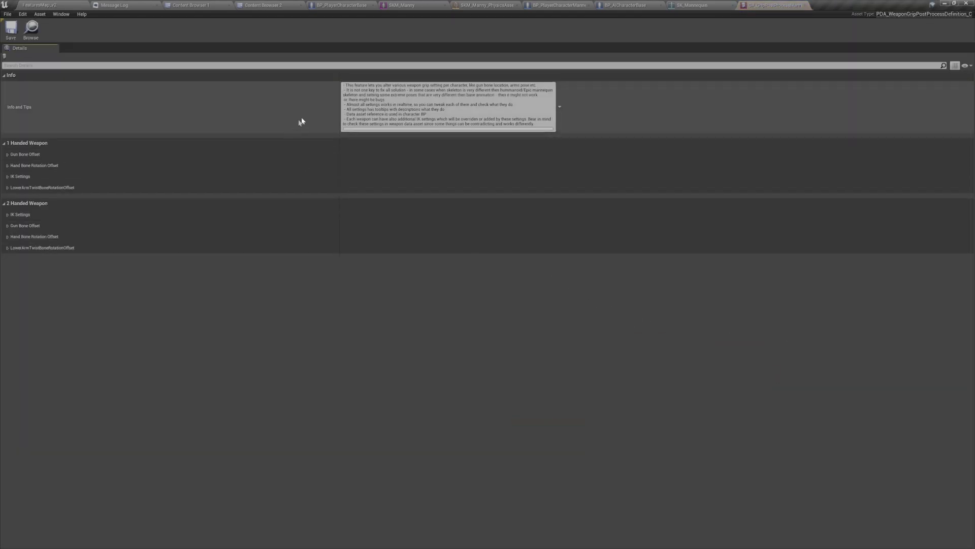
# - Collapse the 1 Handed Weapon category and expand IK Settings and Gun Bone Offset under 2 Handed Weapon
pyautogui.click(211, 142)
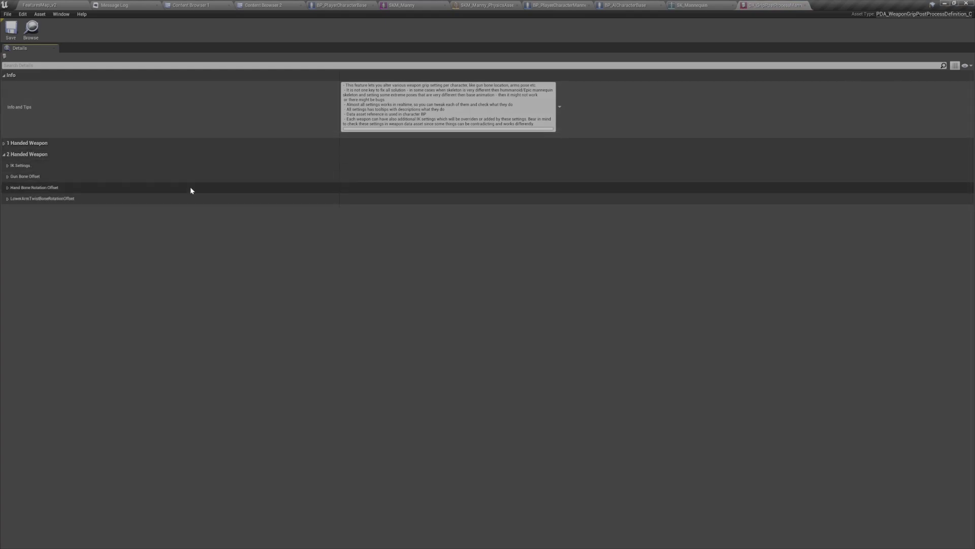
pyautogui.click(191, 171)
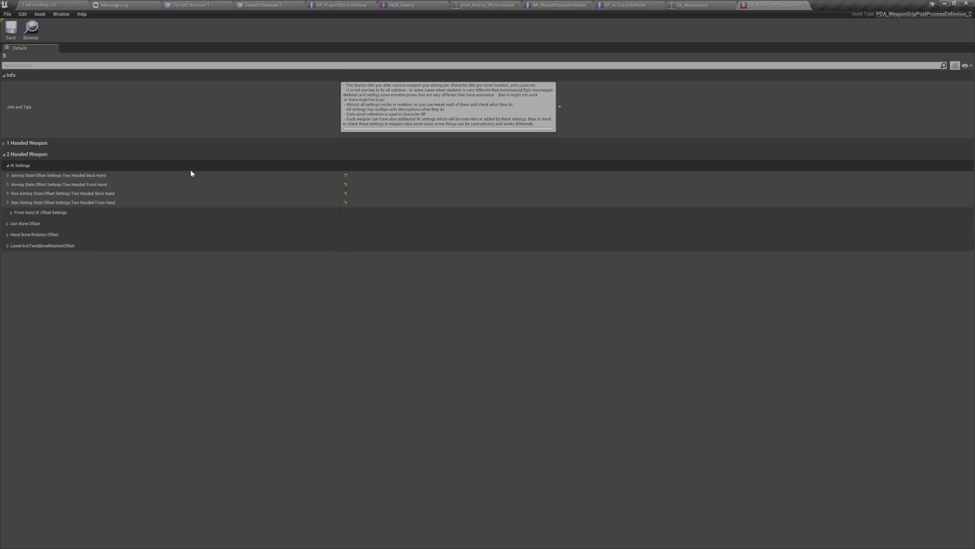
pyautogui.click(185, 226)
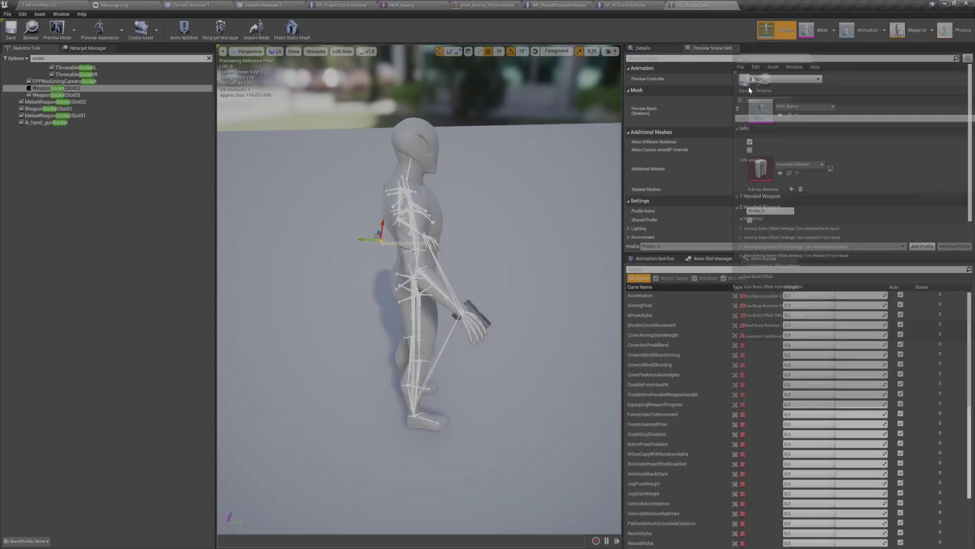
# - Return to the level, place the floating grip data asset window beside the character and start a play session
pyautogui.click(54, 5)
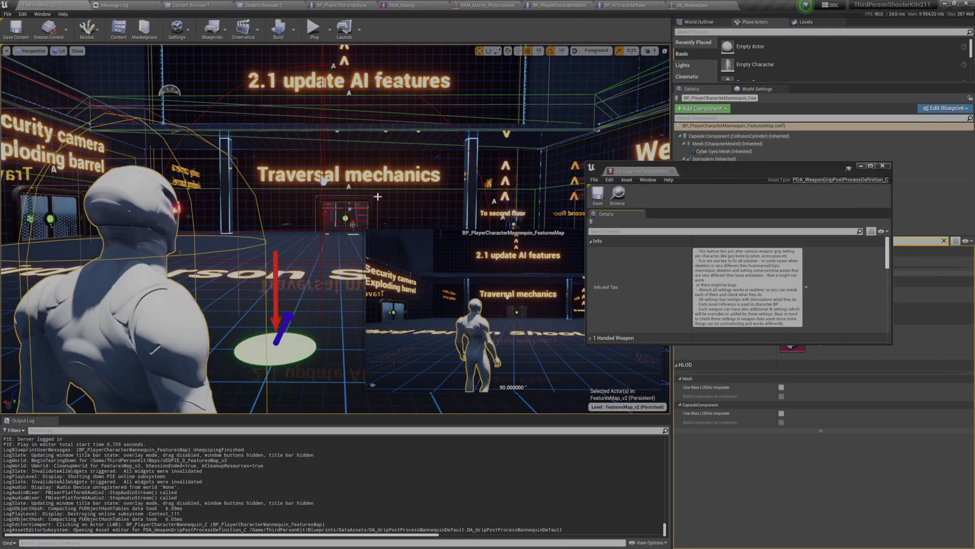
pyautogui.moveTo(712, 172); pyautogui.dragTo(633, 121)
pyautogui.click(314, 28)
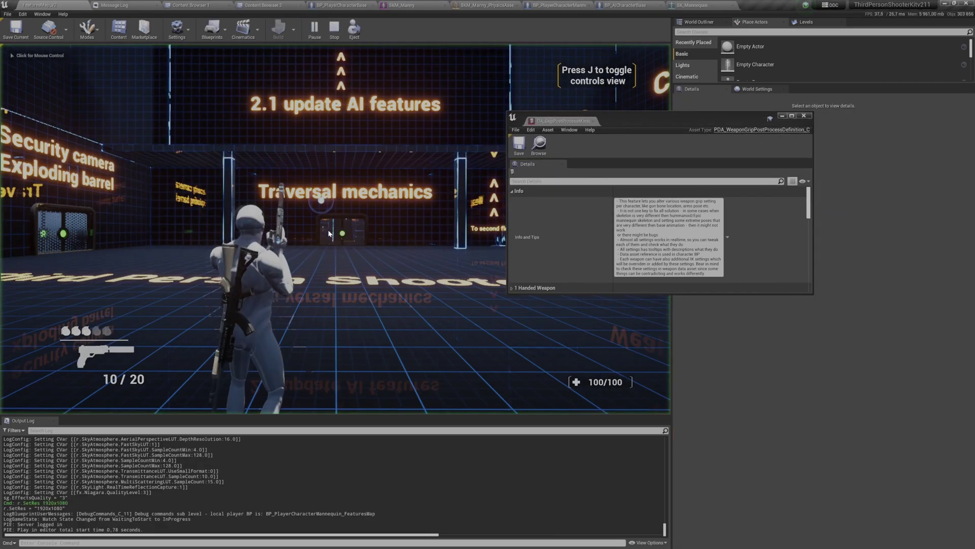
# - Take control of the character, equip the pump shotgun, aim it and pause the game
pyautogui.click(329, 234)
pyautogui.press('3')
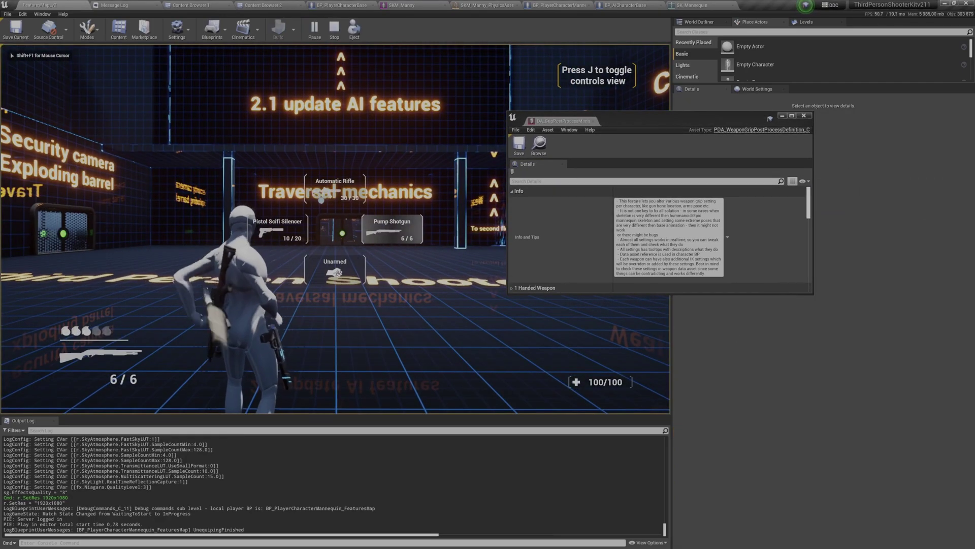
pyautogui.rightClick(335, 229)
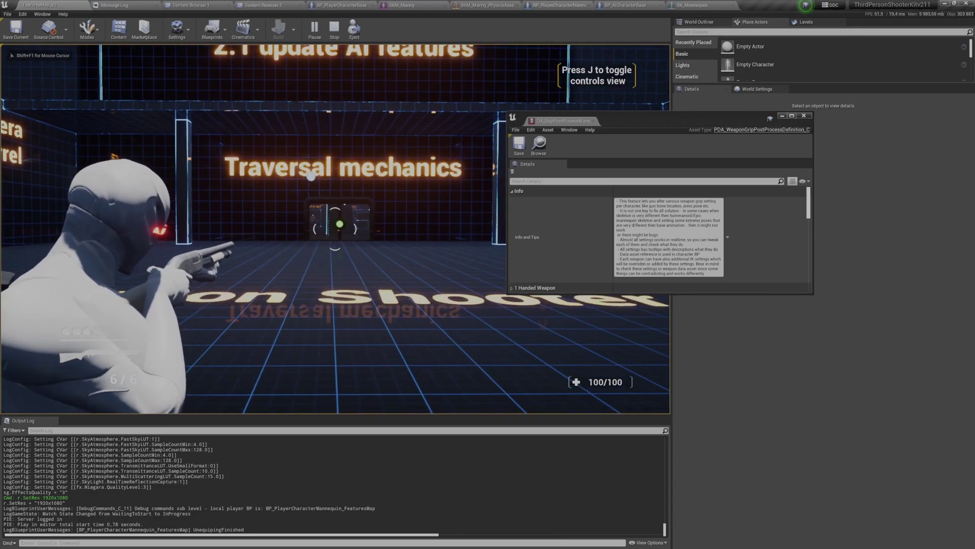
pyautogui.press('Pause')
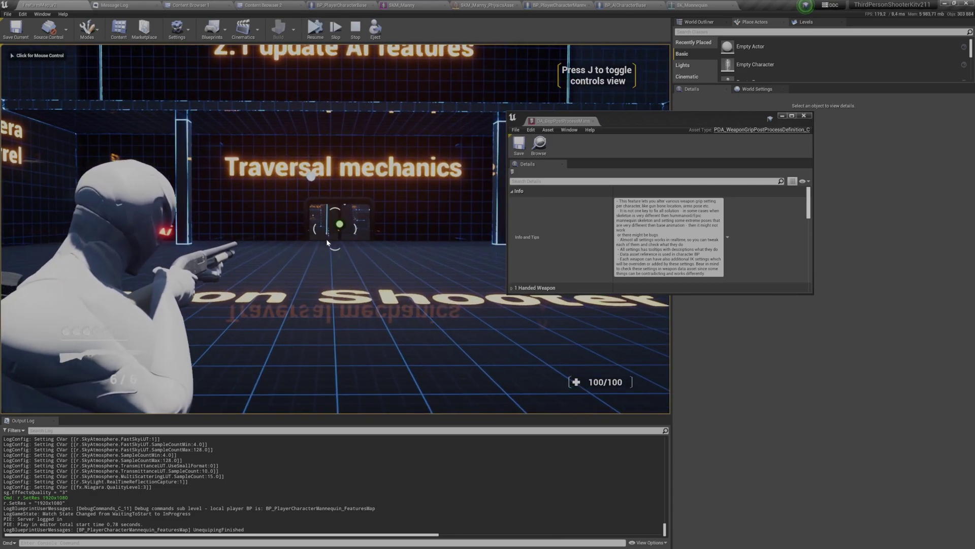
# - Detach from the character, view the aimed shotgun's grip up close and enlarge the grip data asset window to reveal the 2 Handed Weapon settings
pyautogui.press('F8')
pyautogui.moveTo(327, 243); pyautogui.dragTo(204, 244, button='right')
pyautogui.press('d')
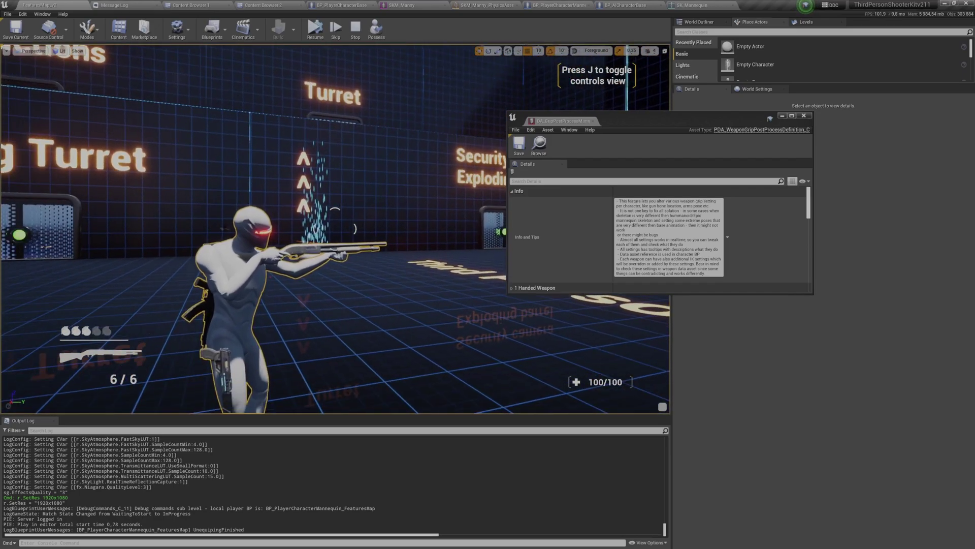
pyautogui.moveTo(344, 235); pyautogui.dragTo(315, 248, button='right')
pyautogui.press('w')
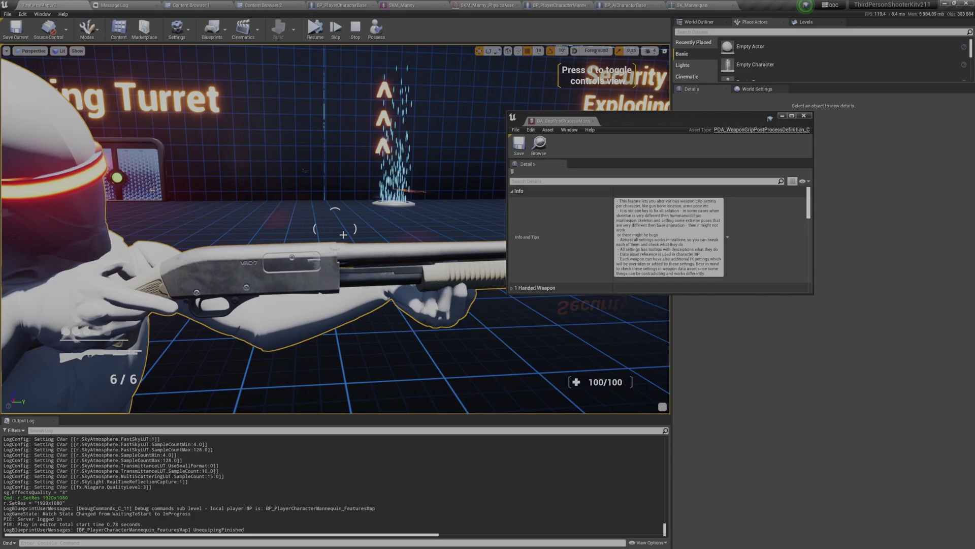
pyautogui.moveTo(813, 293); pyautogui.dragTo(864, 464)
pyautogui.moveTo(385, 306); pyautogui.dragTo(357, 321, button='right')
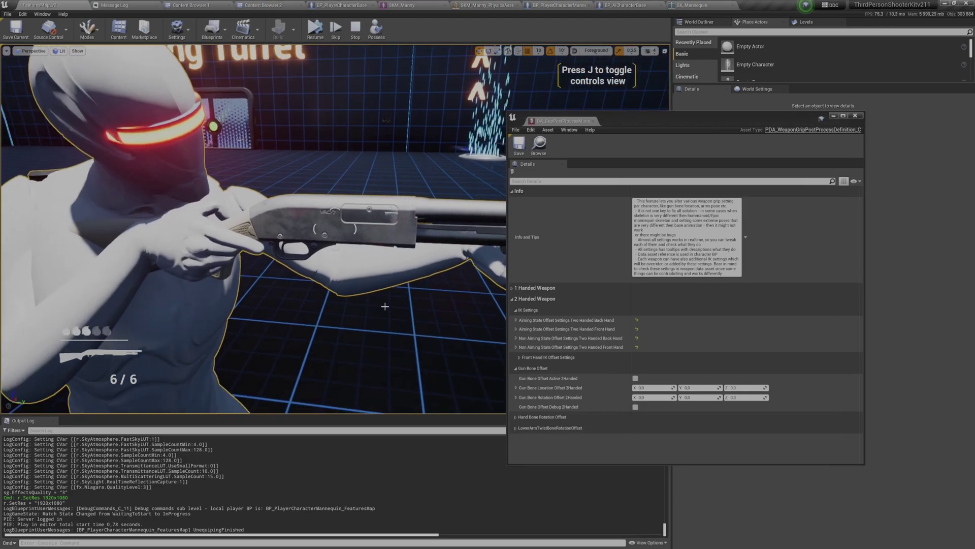
# - Resume the game and enable Gun Bone Offset Active and Gun Bone Offset Debug for two-handed weapons
pyautogui.press('Pause')
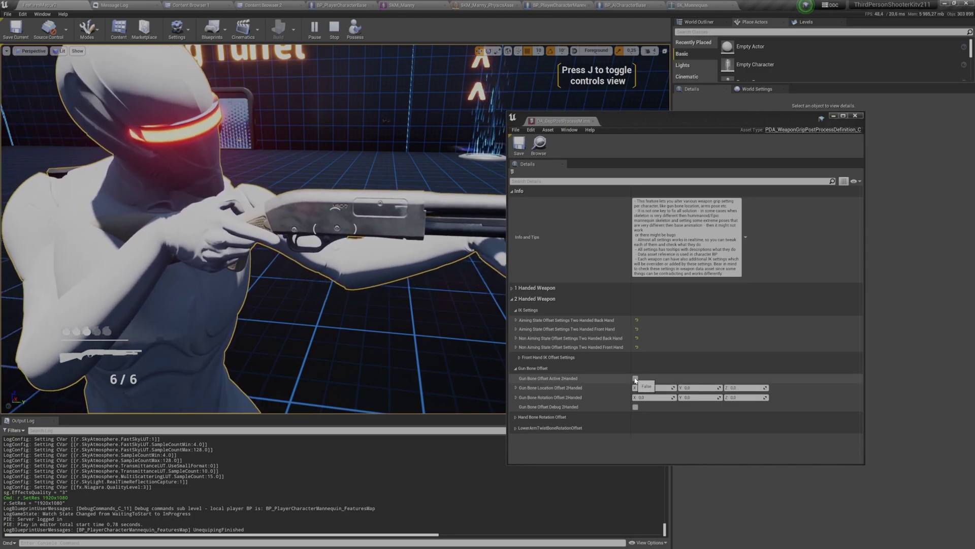
pyautogui.click(636, 379)
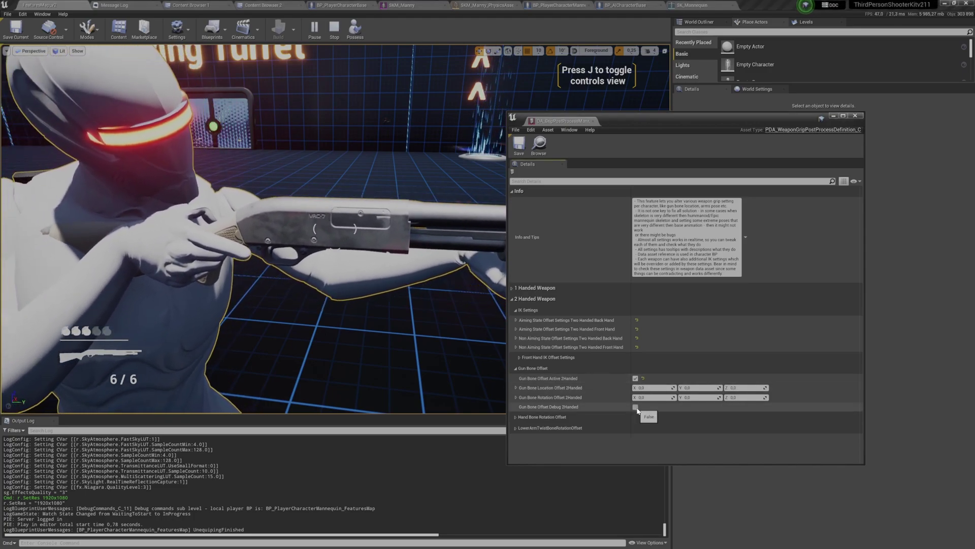
pyautogui.click(636, 406)
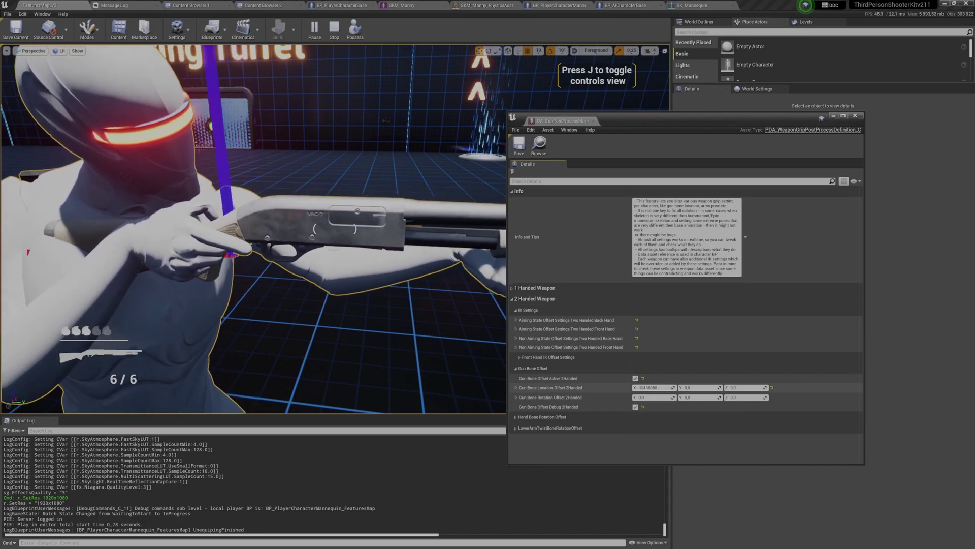
# - Set the two-handed Gun Bone Location Offset to about -2.2 in X and about -0.73 in Y
pyautogui.moveTo(653, 387)
pyautogui.mouseDown()
pyautogui.moveTo(673, 388)
pyautogui.moveTo(663, 388)
pyautogui.mouseUp()
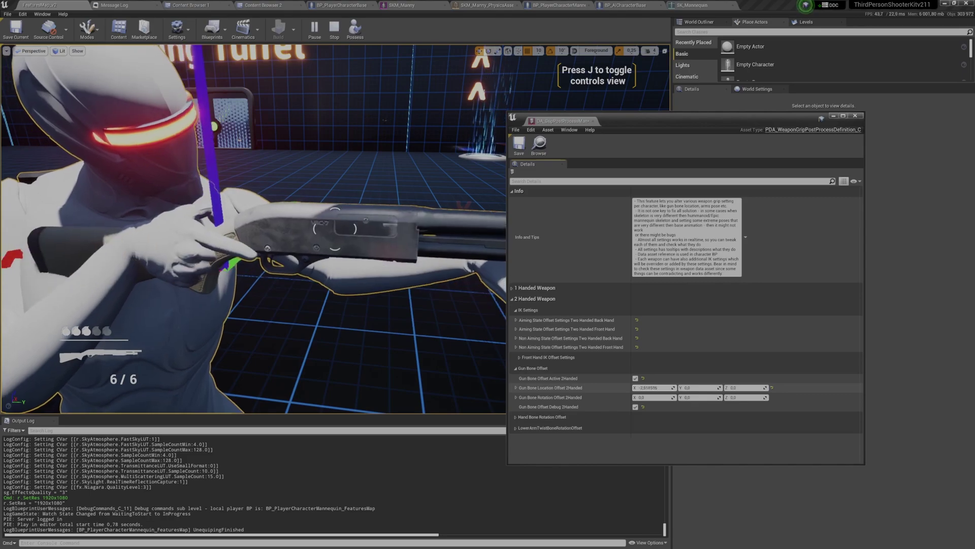
pyautogui.moveTo(420, 344); pyautogui.dragTo(453, 333, button='right')
pyautogui.press('s')
pyautogui.press('w')
pyautogui.press('s')
pyautogui.moveTo(717, 388); pyautogui.dragTo(707, 388)
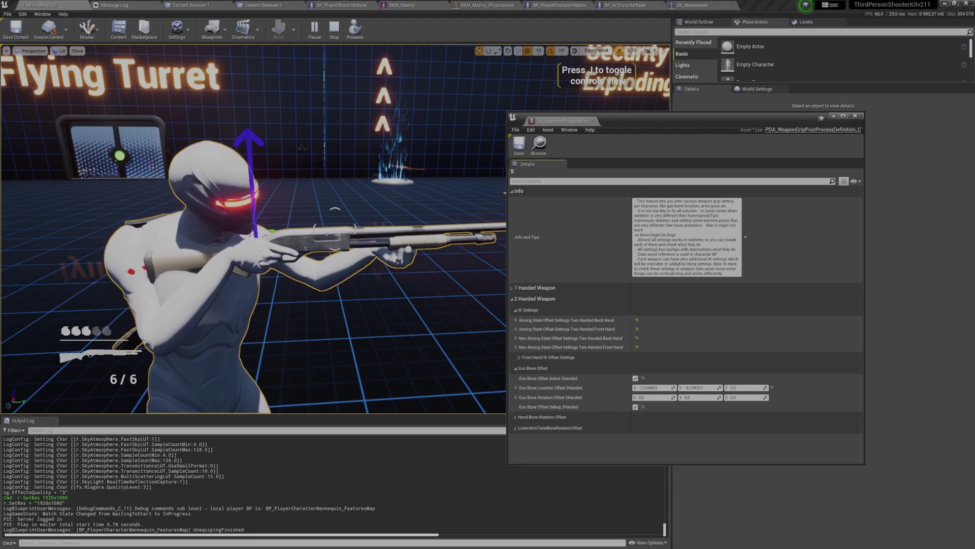
# - Frame the character and set the two-handed Gun Bone Location Offset to about 1.1 in Z, leaving no actor selected
pyautogui.press('d')
pyautogui.moveTo(333, 289); pyautogui.dragTo(374, 264, button='right')
pyautogui.press('w')
pyautogui.press('s')
pyautogui.press('a')
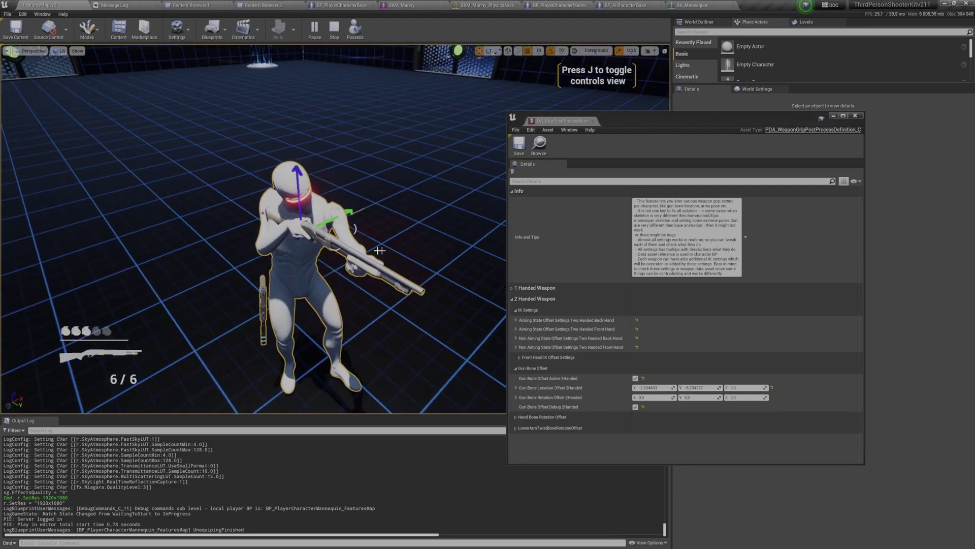
pyautogui.click(373, 264)
pyautogui.press('f')
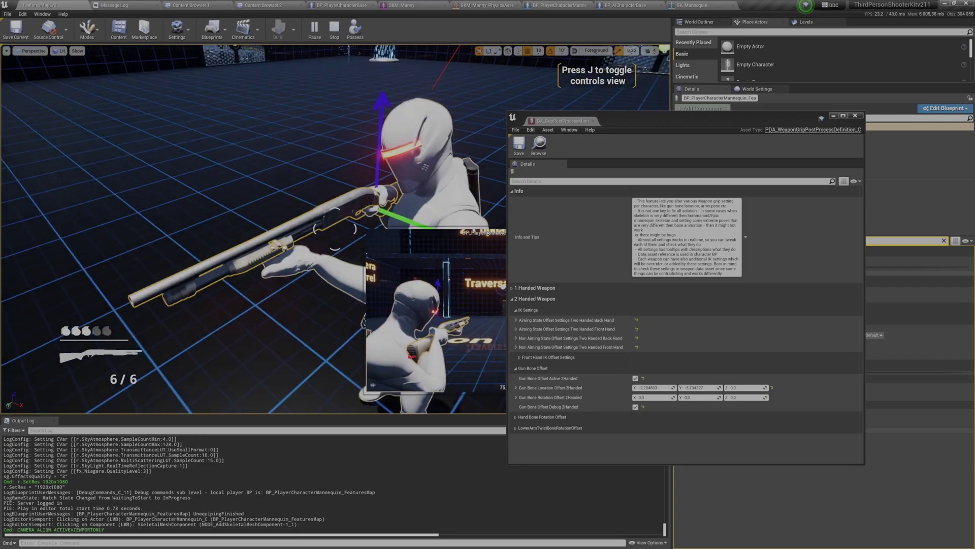
pyautogui.keyDown('alt'); pyautogui.moveTo(373, 264); pyautogui.dragTo(187, 243); pyautogui.keyUp('alt')
pyautogui.moveTo(765, 390); pyautogui.dragTo(782, 389)
pyautogui.keyDown('alt'); pyautogui.moveTo(278, 296); pyautogui.dragTo(299, 308); pyautogui.keyUp('alt')
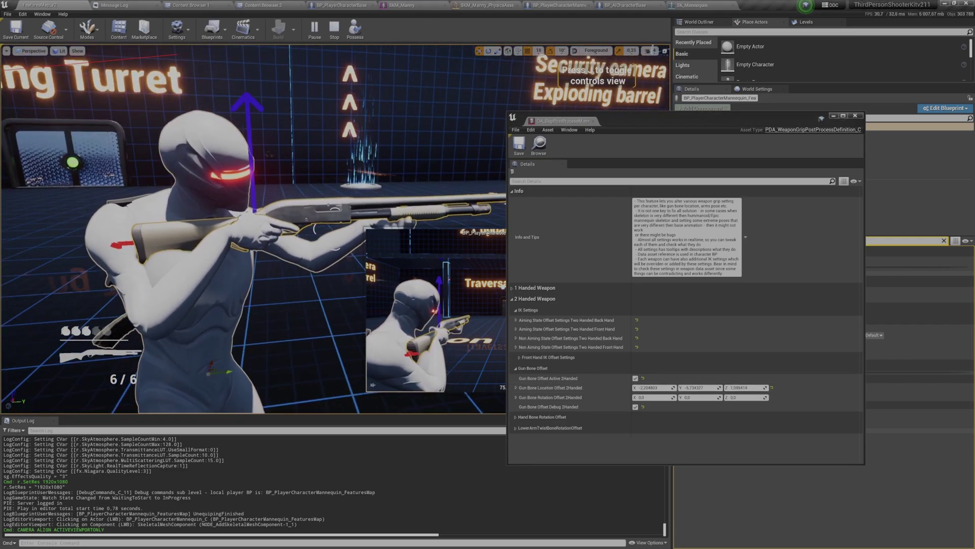
pyautogui.press('Escape')
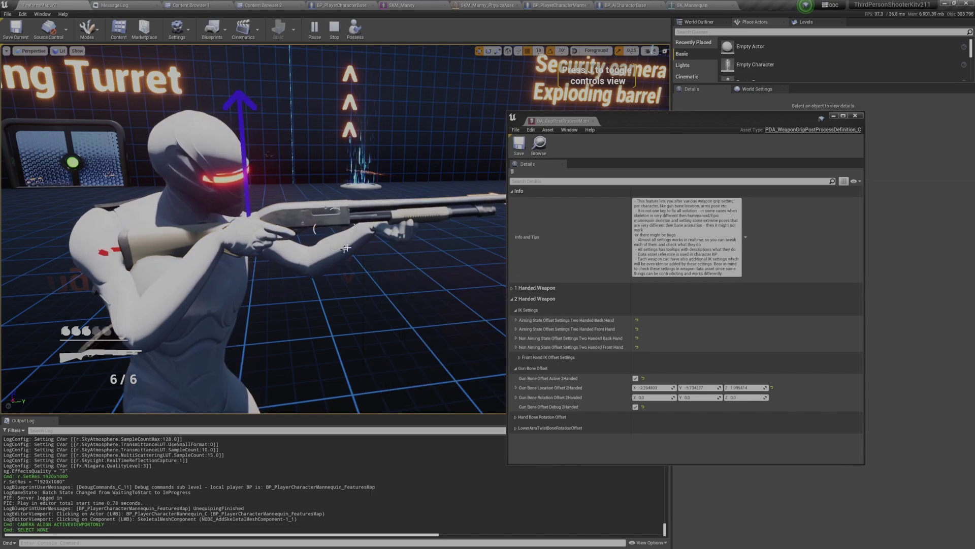
# - Collapse Gun Bone Offset and expand Front Hand IK Offset Settings
pyautogui.click(583, 370)
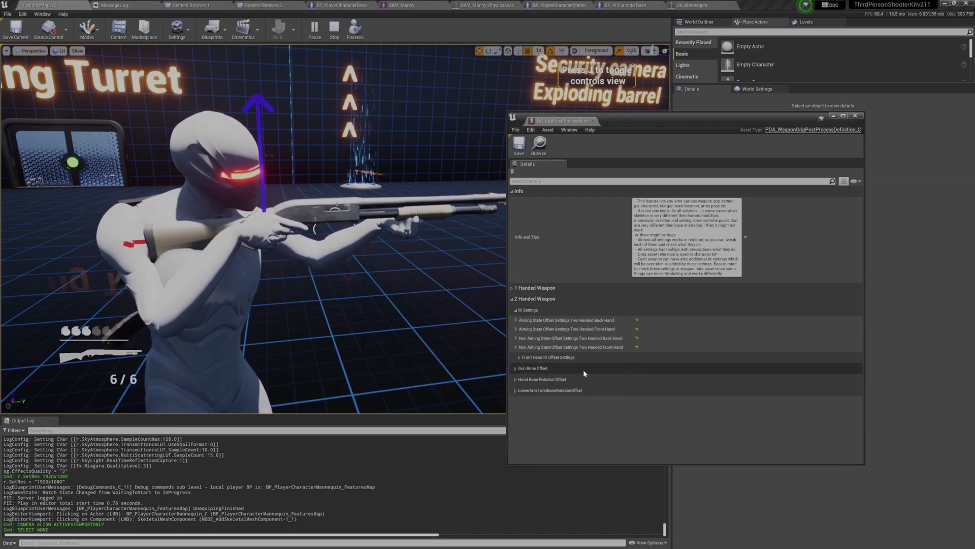
pyautogui.click(579, 359)
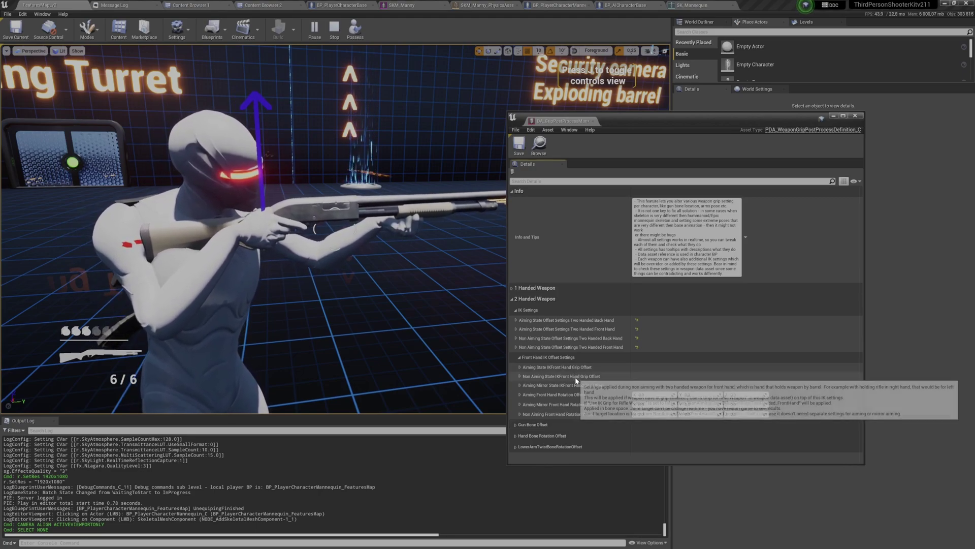
pyautogui.click(616, 376)
pyautogui.click(636, 385)
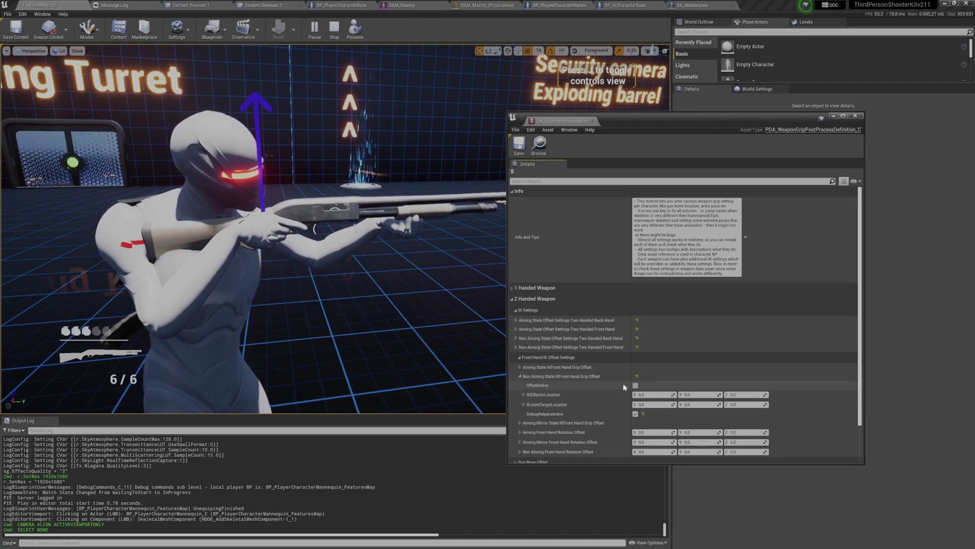
pyautogui.click(591, 376)
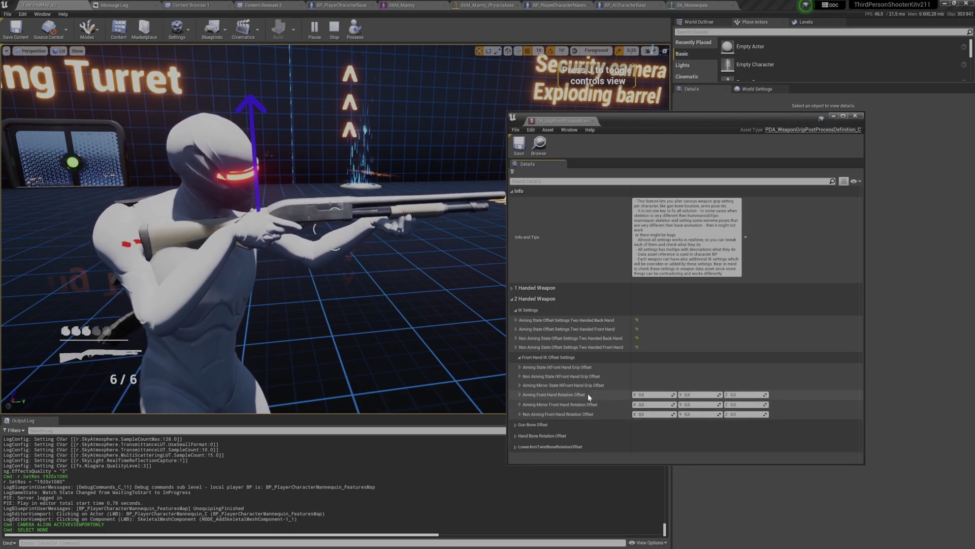
# - Activate the aiming-state front hand grip offset with debug helpers and shift its IKEffectorLocation, with X about -2.9 and Y about -3.1
pyautogui.doubleClick(576, 369)
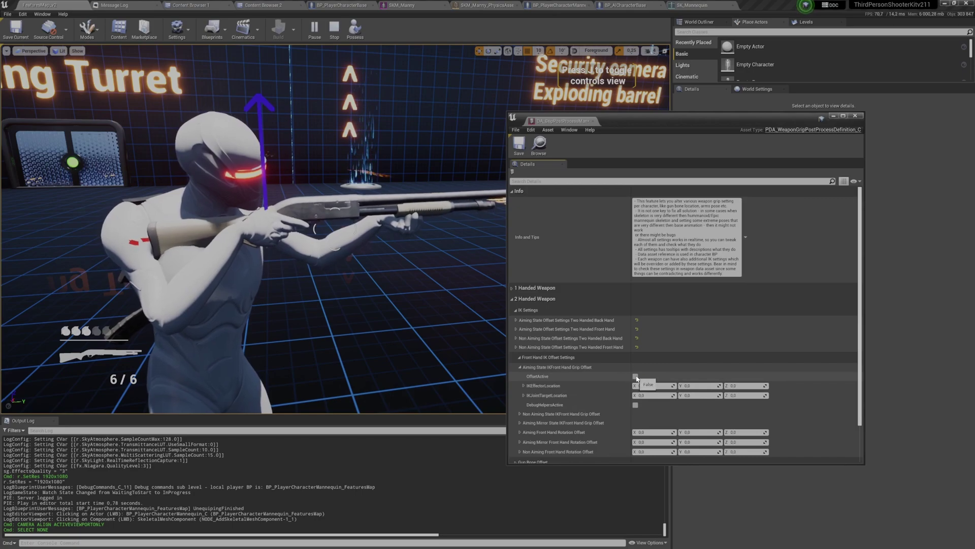
pyautogui.click(636, 376)
pyautogui.click(635, 405)
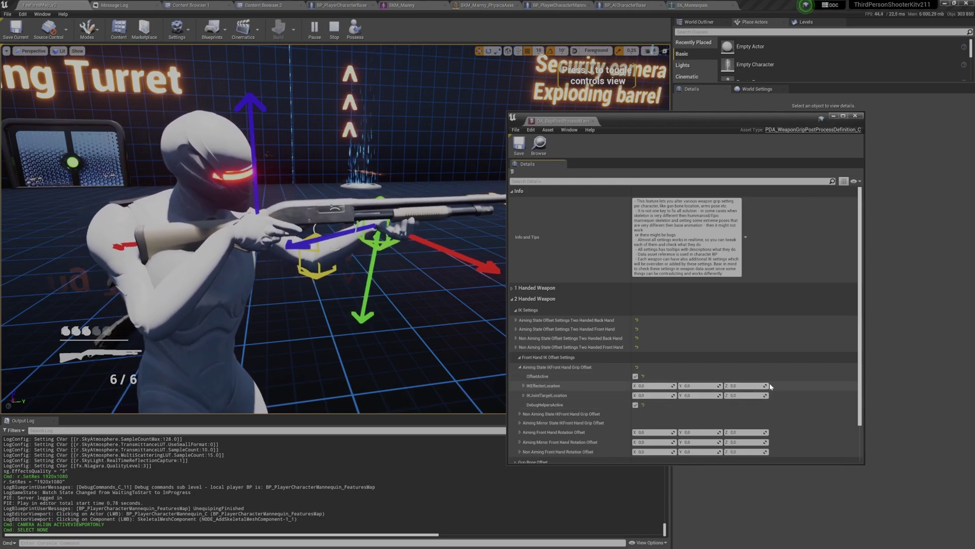
pyautogui.moveTo(760, 386); pyautogui.dragTo(709, 387)
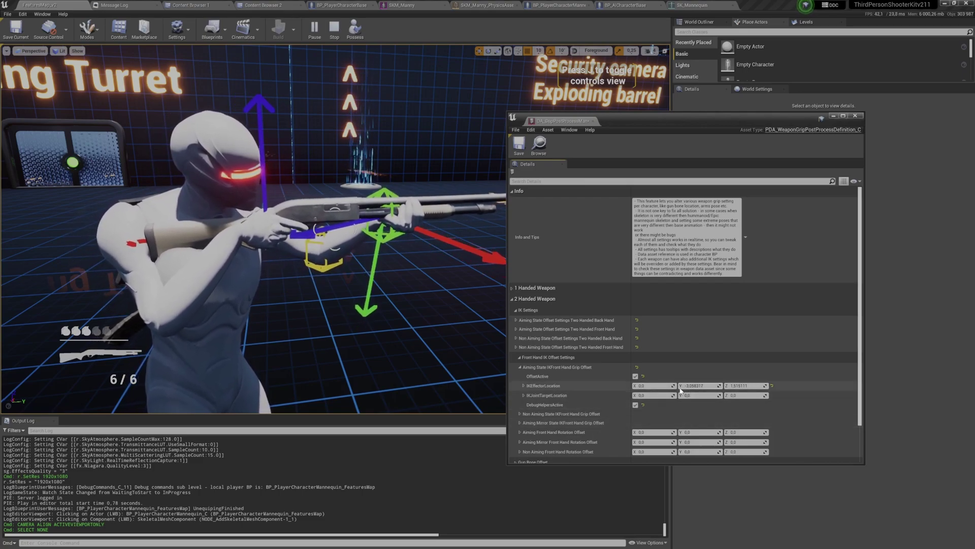
pyautogui.moveTo(671, 386); pyautogui.dragTo(645, 385)
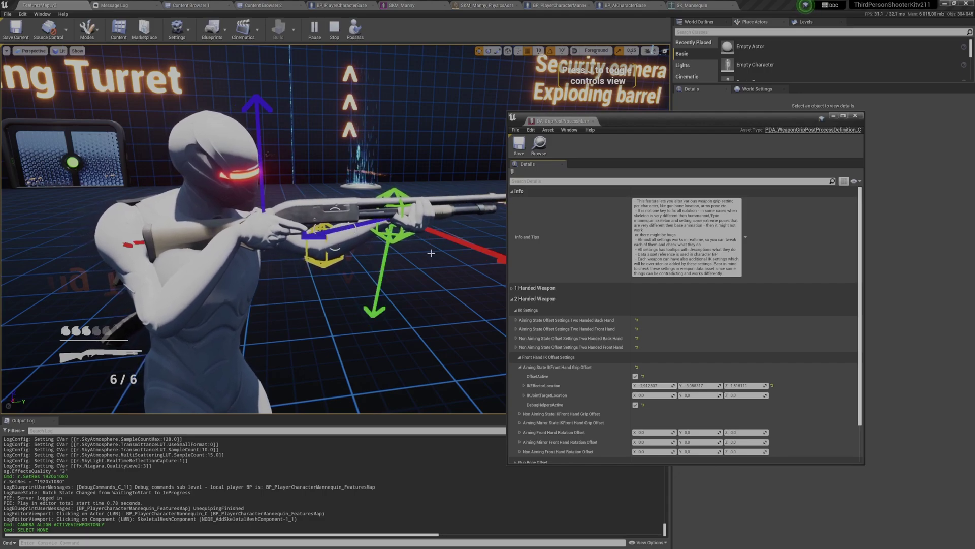
# - Save and close the grip data asset and examine the character's shotgun grip from the side
pyautogui.click(524, 146)
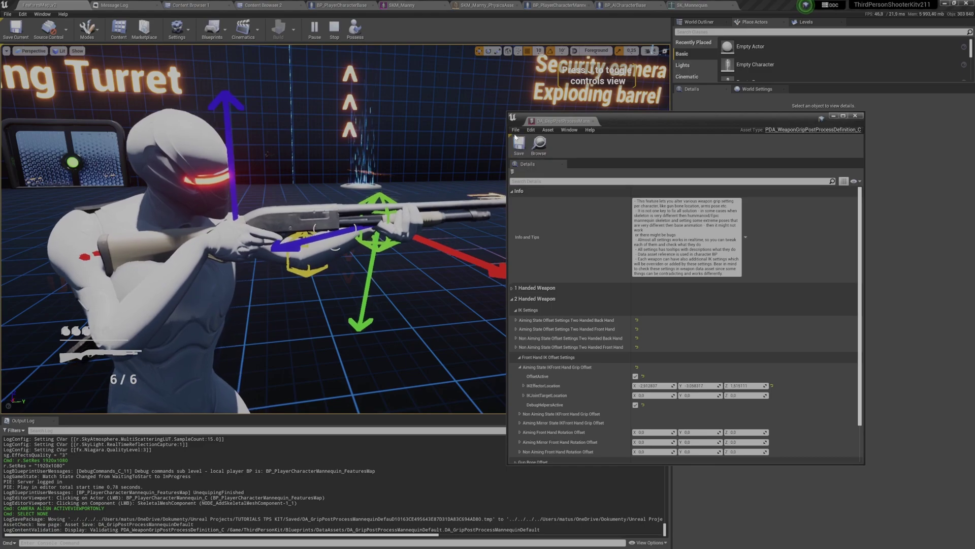
pyautogui.middleClick(561, 125)
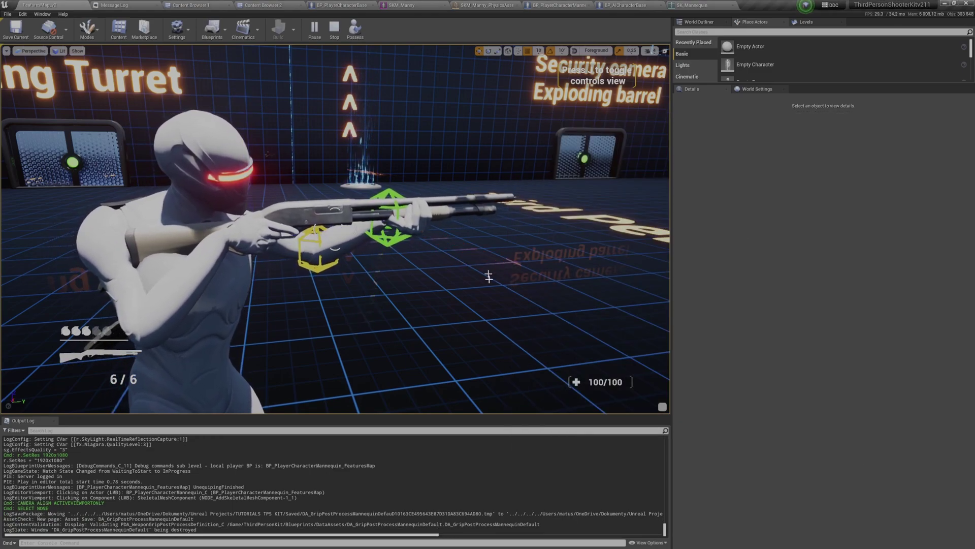
pyautogui.press('a')
pyautogui.moveTo(243, 287)
pyautogui.mouseDown(button='right')
pyautogui.moveTo(330, 287)
pyautogui.moveTo(262, 287)
pyautogui.moveTo(236, 308)
pyautogui.moveTo(241, 289)
pyautogui.mouseUp(button='right')
pyautogui.press('d')
pyautogui.press('s')
pyautogui.press('w')
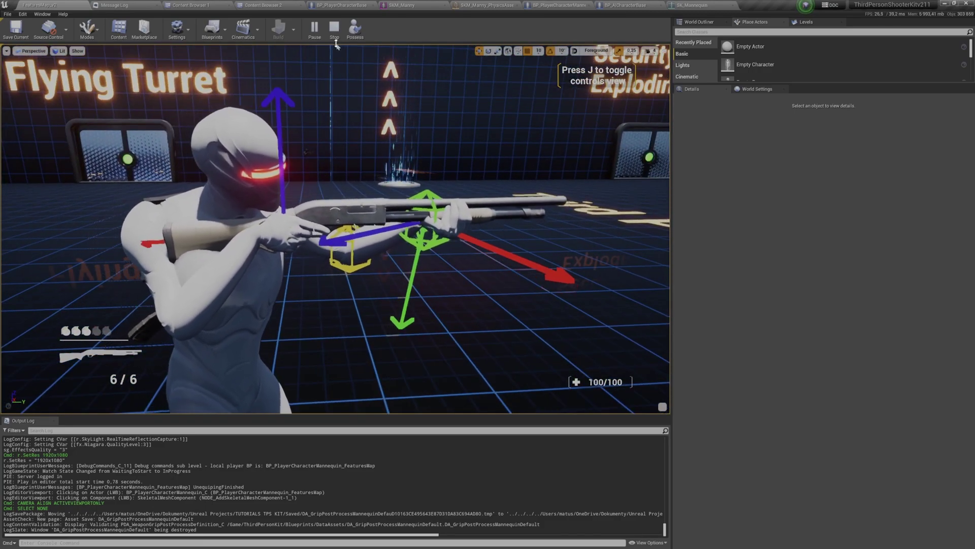
# - Possess the character again, fire several aimed shotgun rounds and pause the game during a shot
pyautogui.click(355, 28)
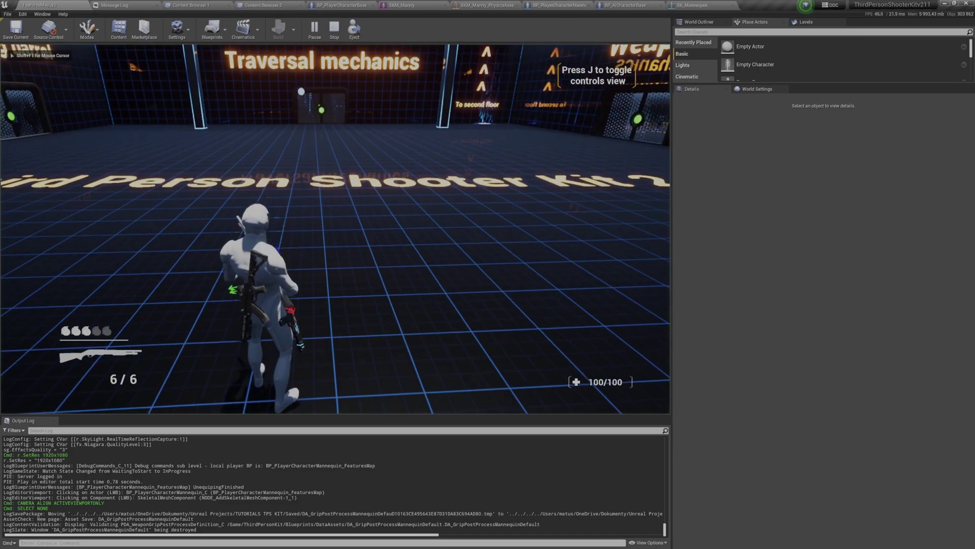
pyautogui.moveTo(335, 229); pyautogui.dragTo(335, 203, button='right')
pyautogui.click(335, 229)
pyautogui.click(335, 229)
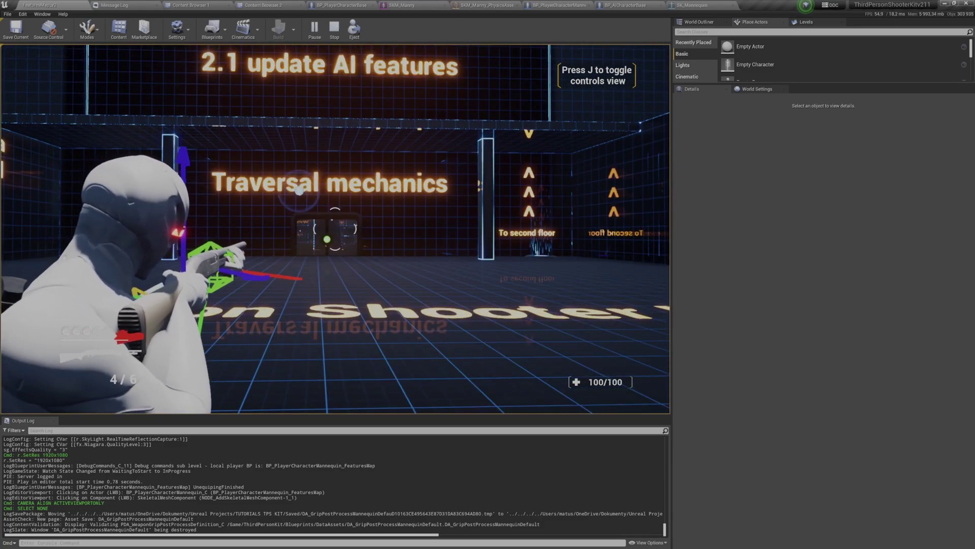
pyautogui.click(335, 229)
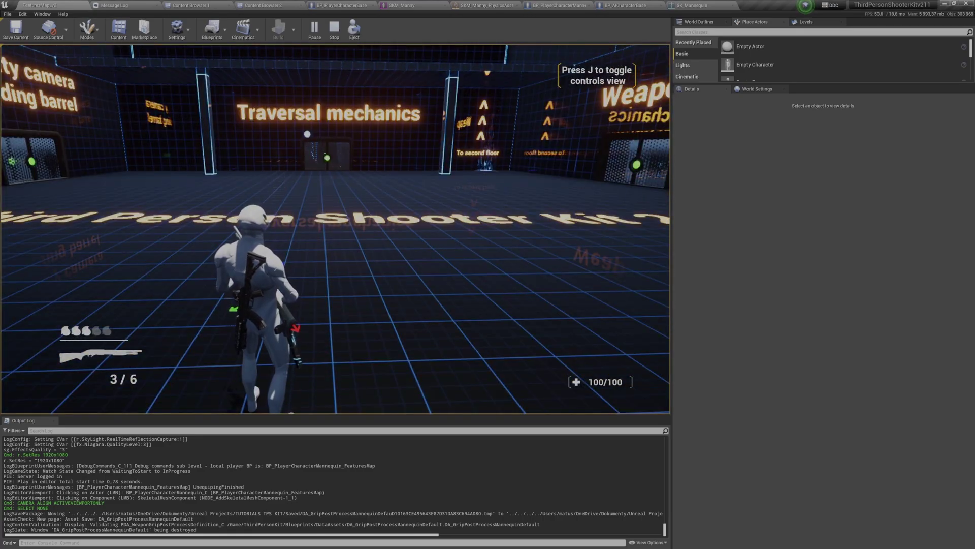
pyautogui.rightClick(335, 229)
pyautogui.click(335, 229)
pyautogui.press('Pause')
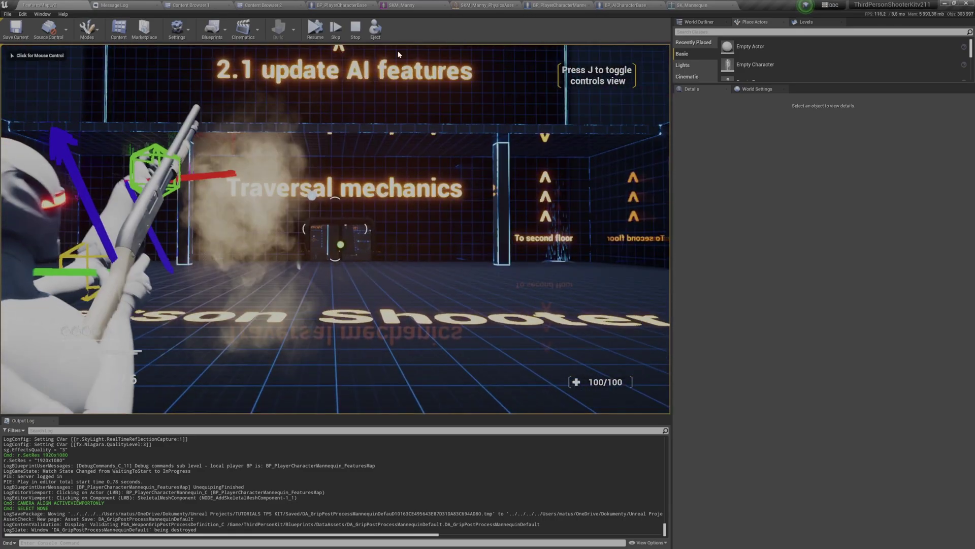
# - Eject from the character, inspect the front hand on the shotgun up close and stop the play session
pyautogui.click(376, 28)
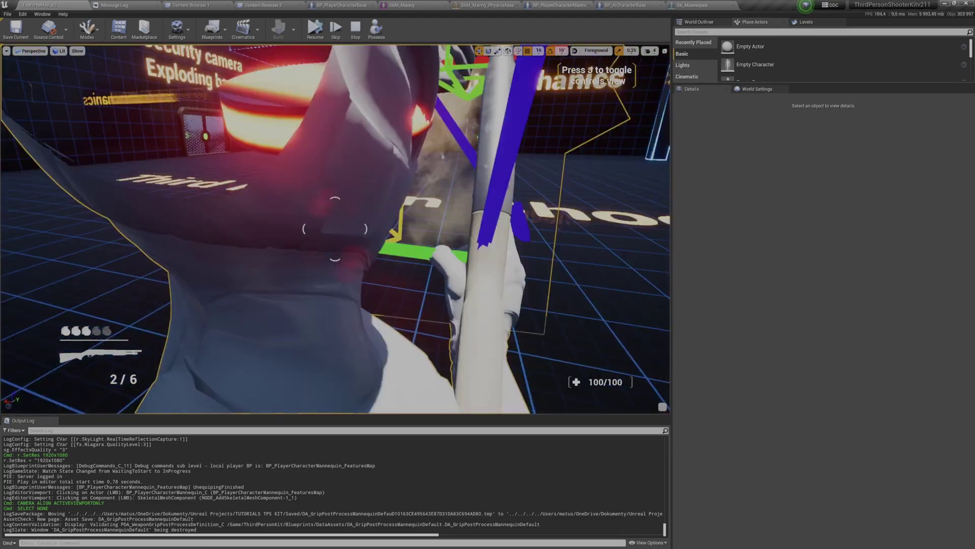
pyautogui.moveTo(336, 228); pyautogui.dragTo(323, 220, button='middle')
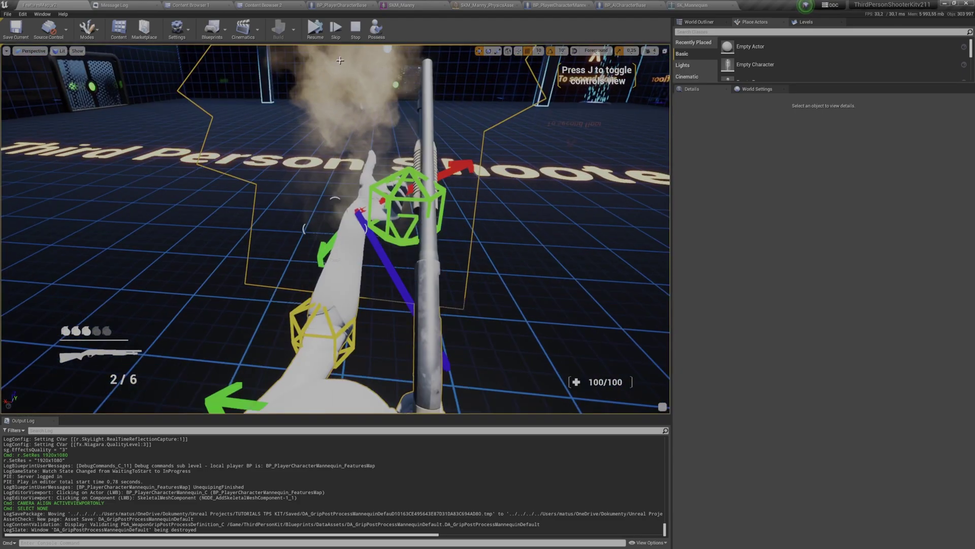
pyautogui.click(356, 28)
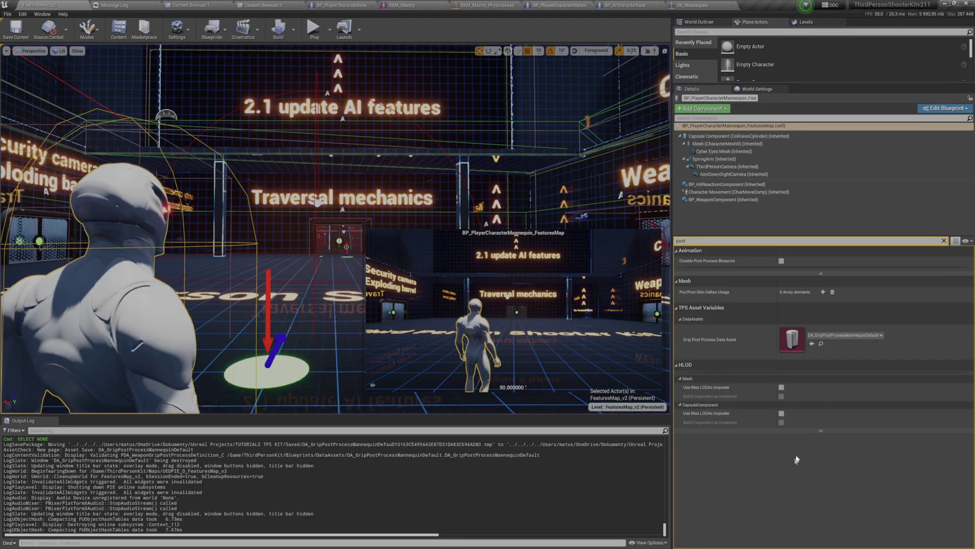
# - Reopen the grip post process data asset and disable the debug options for the aiming front hand grip offset and the gun bone offset
pyautogui.doubleClick(793, 339)
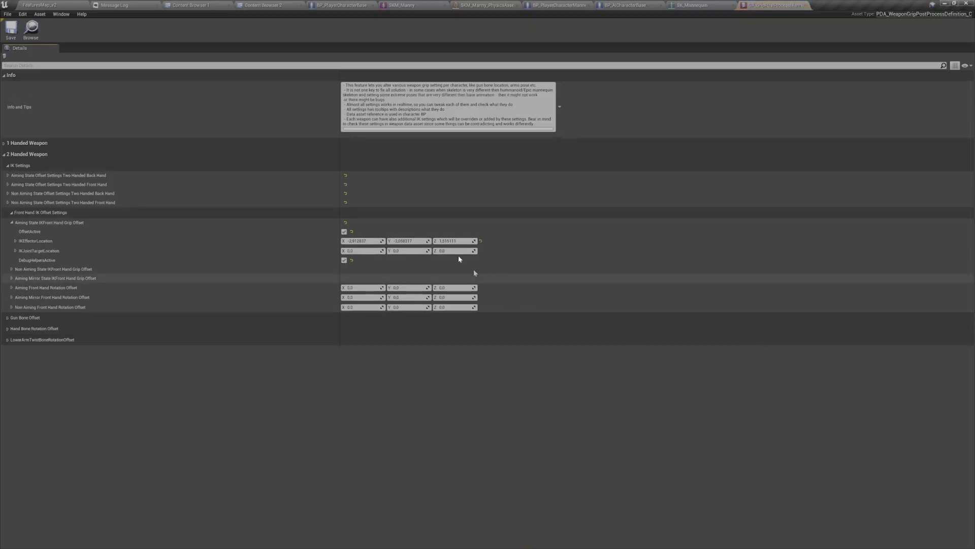
pyautogui.click(344, 261)
pyautogui.click(279, 319)
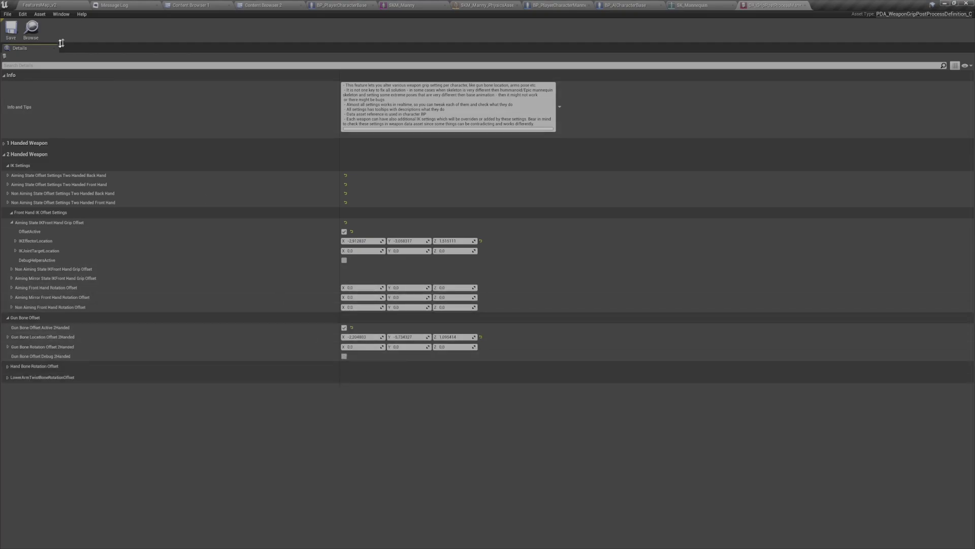
# - Save and close the grip data asset and search the mannequin skeleton's animations for "shotgun recoil"
pyautogui.click(11, 30)
pyautogui.click(804, 5)
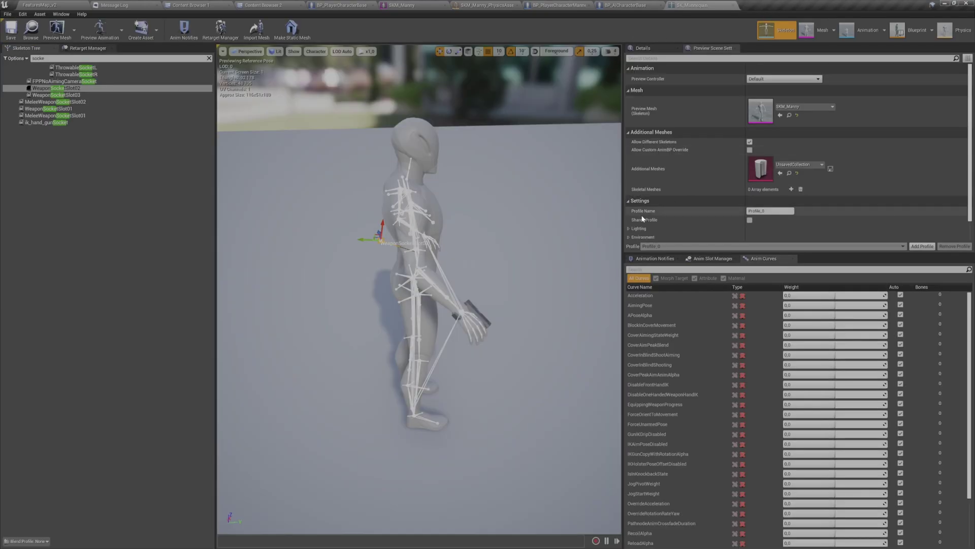
pyautogui.keyDown('alt'); pyautogui.moveTo(514, 168); pyautogui.dragTo(441, 179); pyautogui.keyUp('alt')
pyautogui.click(873, 31)
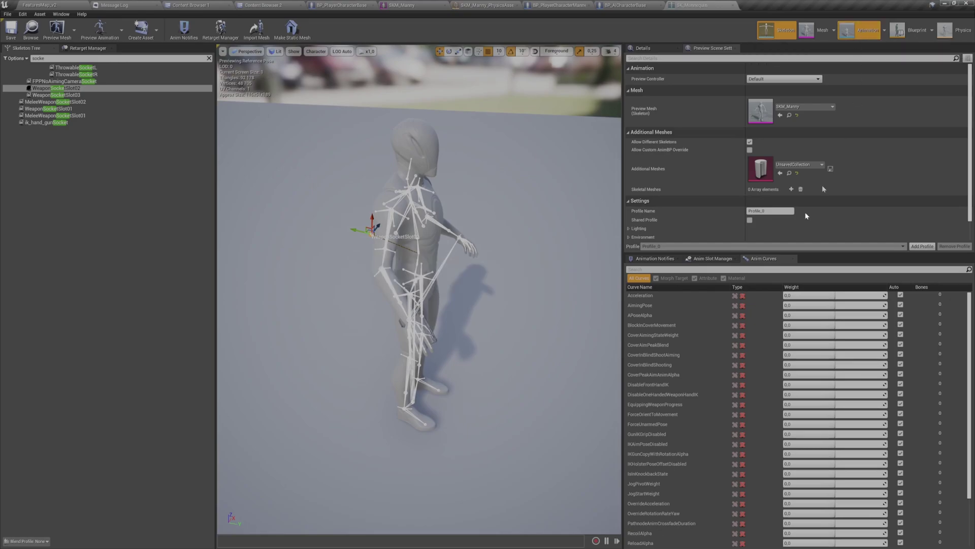
pyautogui.click(807, 291)
pyautogui.write('shotgun')
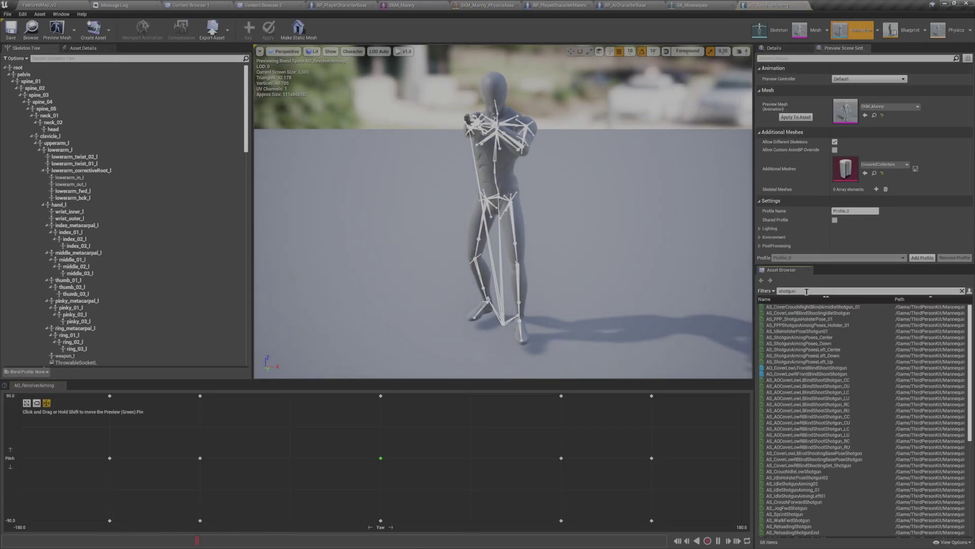
pyautogui.write(' recoil')
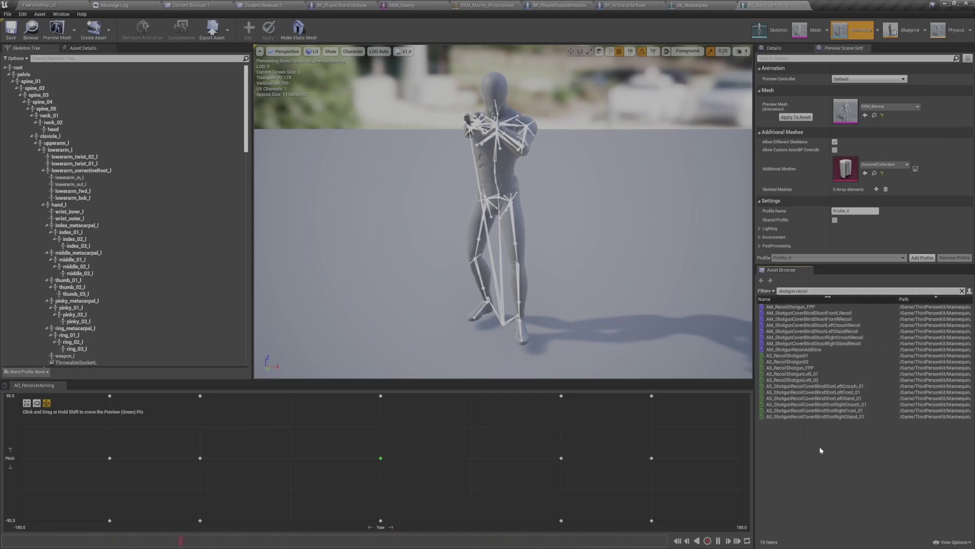
# - Find and open the DA_MannequinAnimDataPlayer data asset
pyautogui.hotkey('ctrl', 'p')
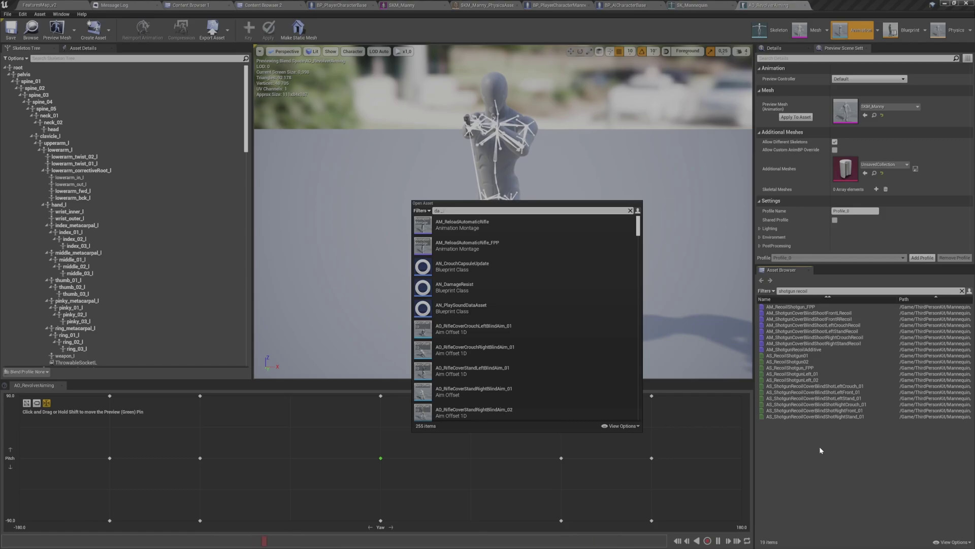
pyautogui.write('da_anim pla')
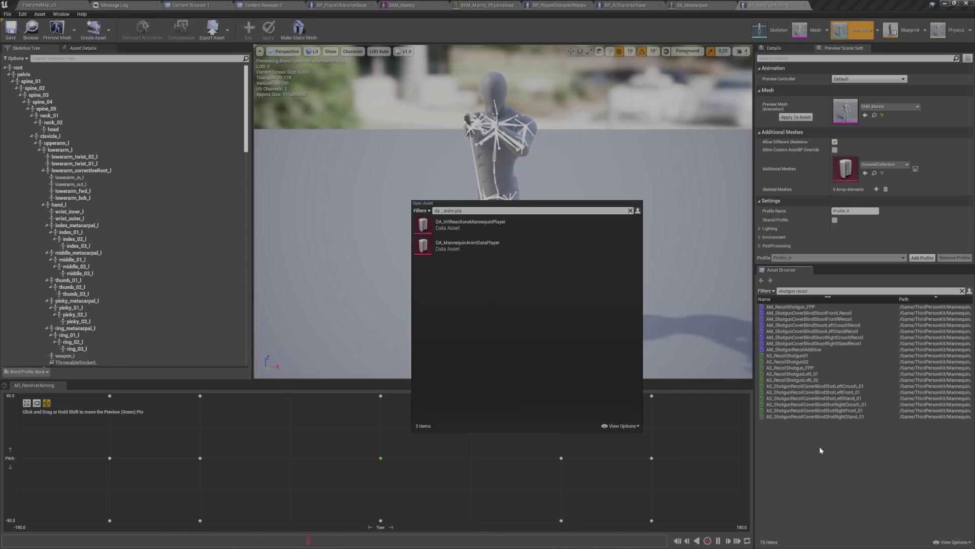
pyautogui.press('Down')
pyautogui.press('Down')
pyautogui.press('Return')
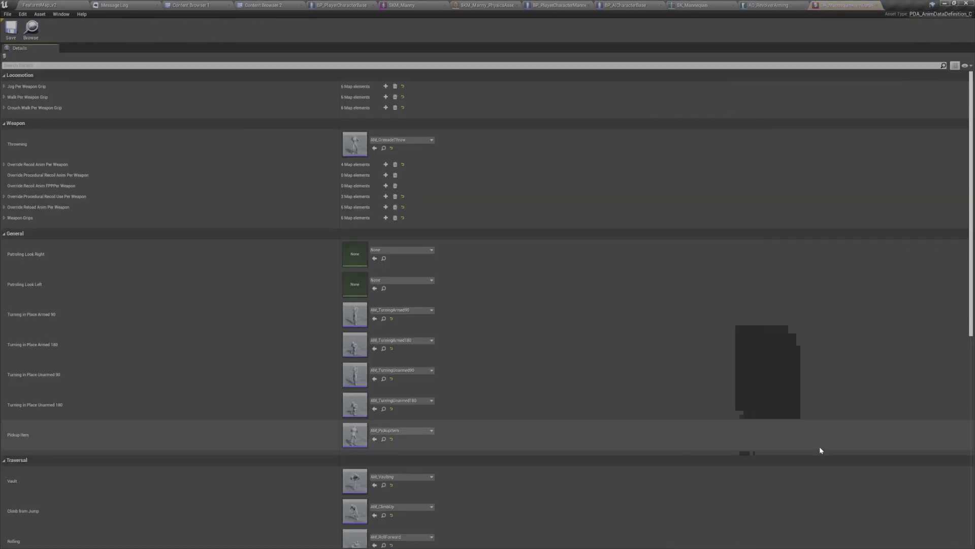
# - Filter the data asset by "recoil shot" and open the shotgun grip's RecoilMontage, AM_ShotgunRecoilAdditive
pyautogui.click(512, 67)
pyautogui.write('recoil sho')
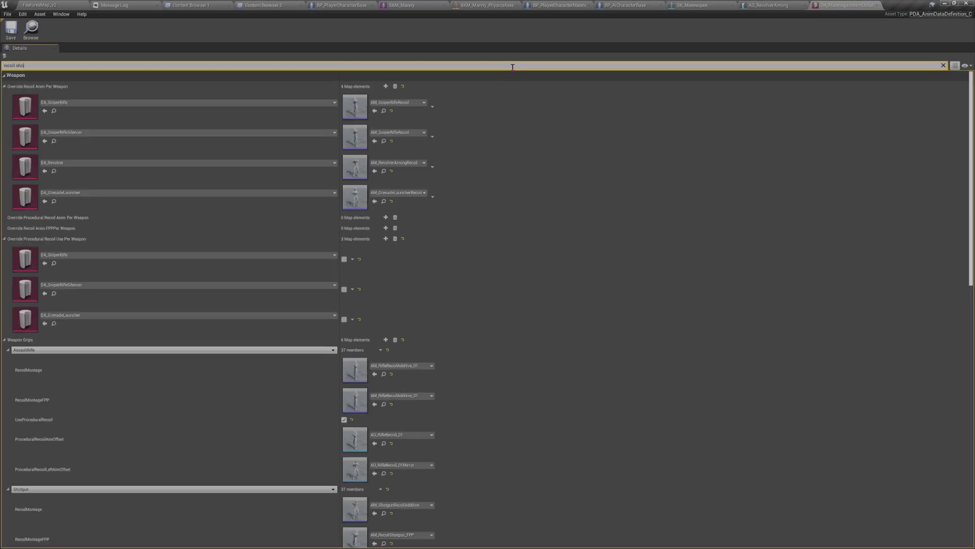
pyautogui.write('t')
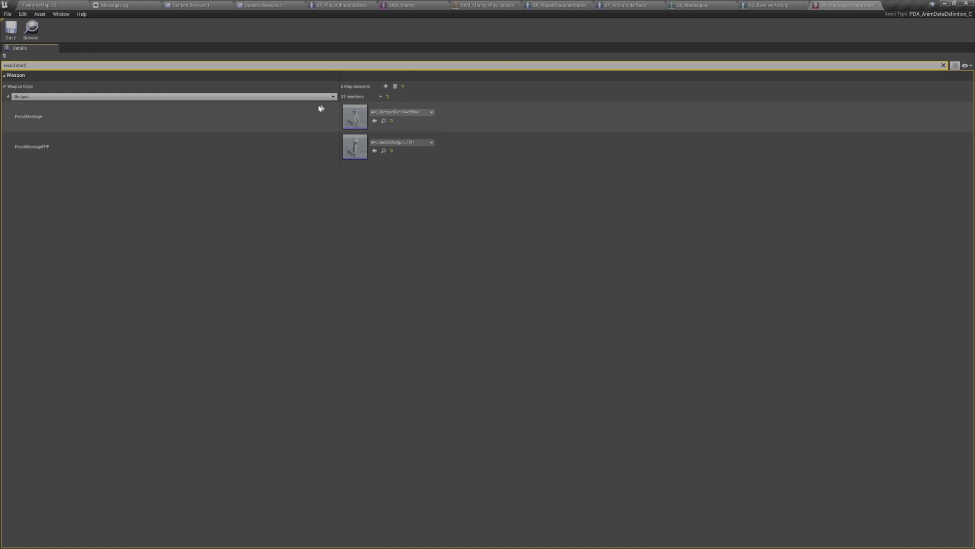
pyautogui.doubleClick(355, 116)
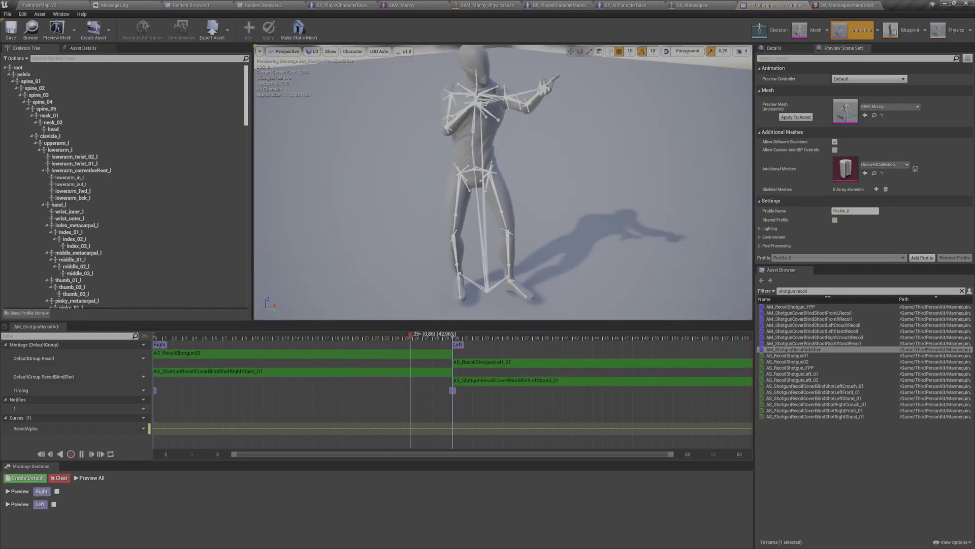
# - Pause the recoil montage preview and open its AS_RecoilShotgun02 animation segment
pyautogui.moveTo(434, 203); pyautogui.dragTo(433, 196, button='middle')
pyautogui.press('space')
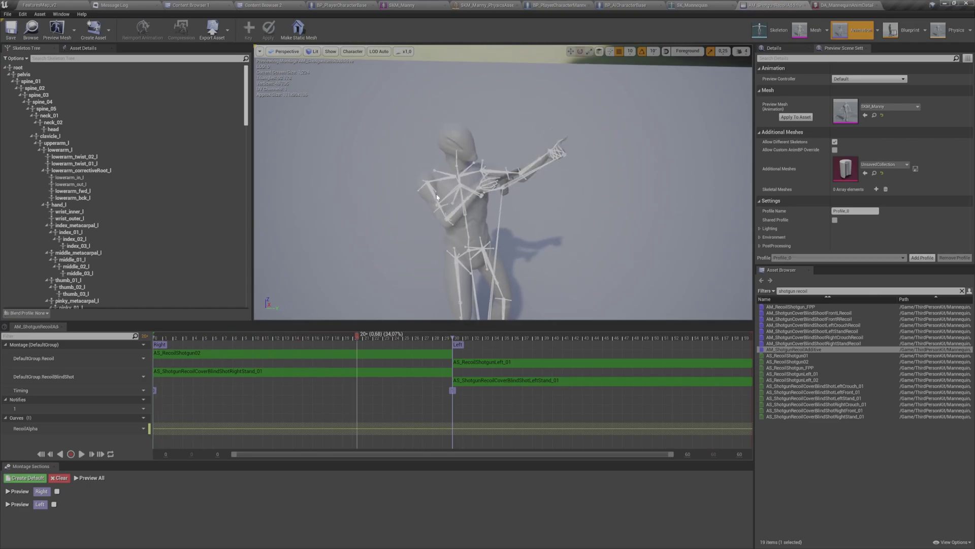
pyautogui.scroll(4, 503, 185)
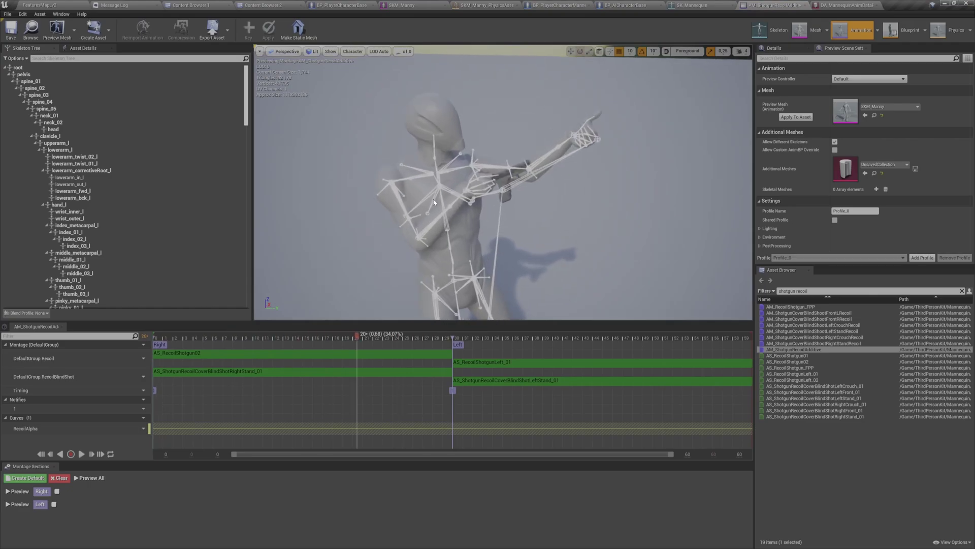
pyautogui.rightClick(301, 355)
pyautogui.click(328, 370)
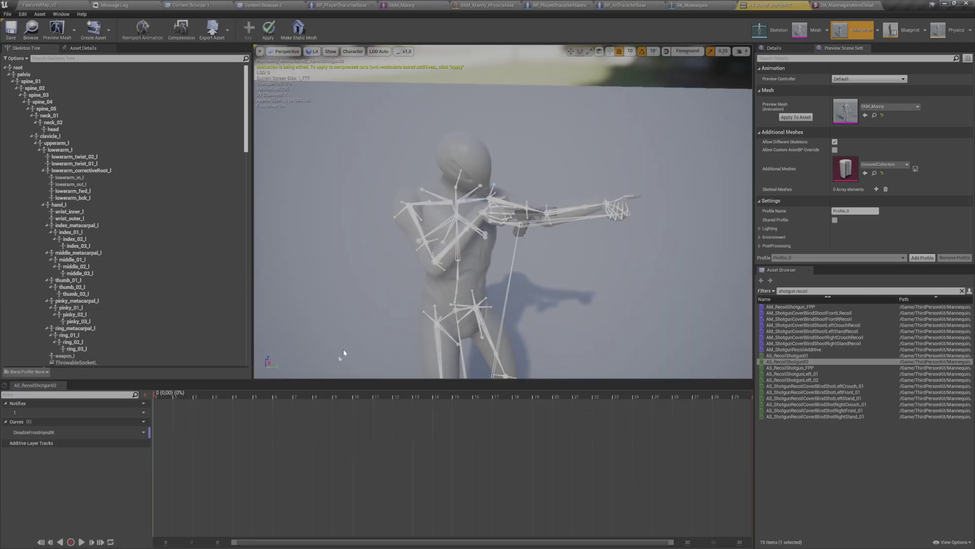
# - Select the ik_hand_gun bone and examine its position relative to the hands
pyautogui.scroll(5, 429, 276)
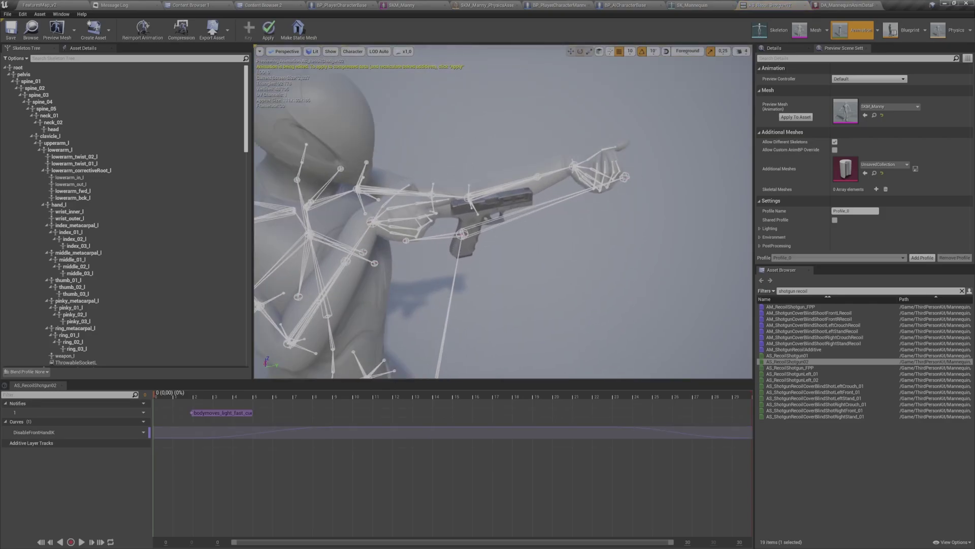
pyautogui.keyDown('alt'); pyautogui.moveTo(428, 276); pyautogui.dragTo(392, 276); pyautogui.keyUp('alt')
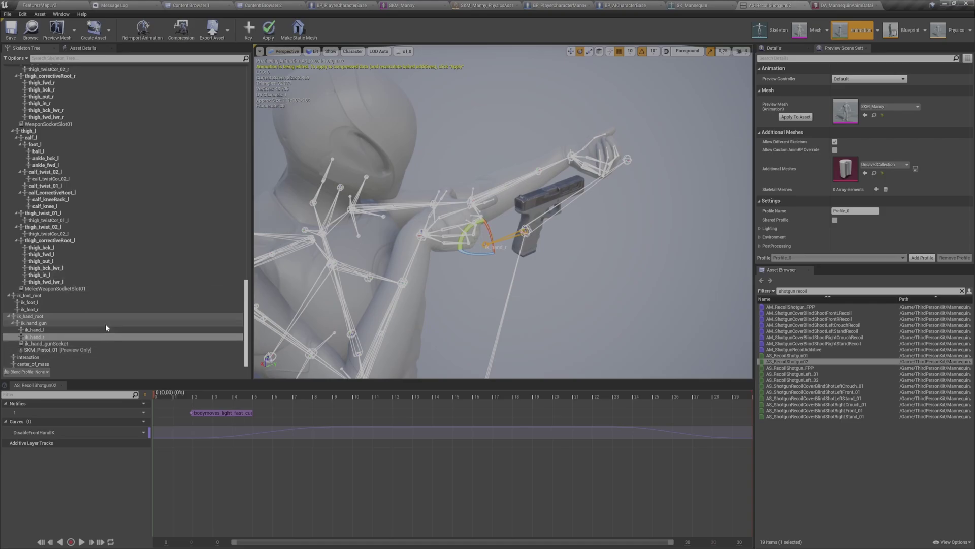
pyautogui.click(111, 323)
pyautogui.rightClick(115, 324)
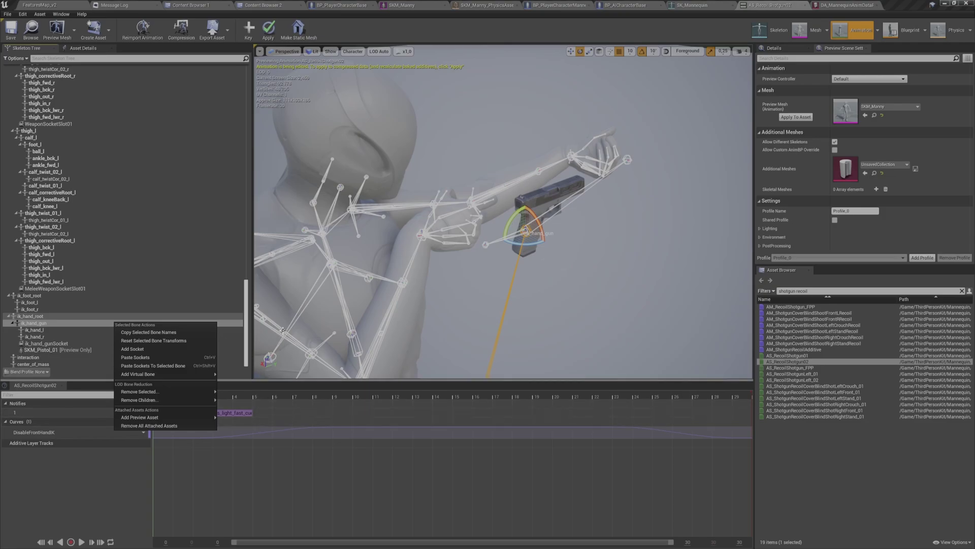
pyautogui.click(483, 189)
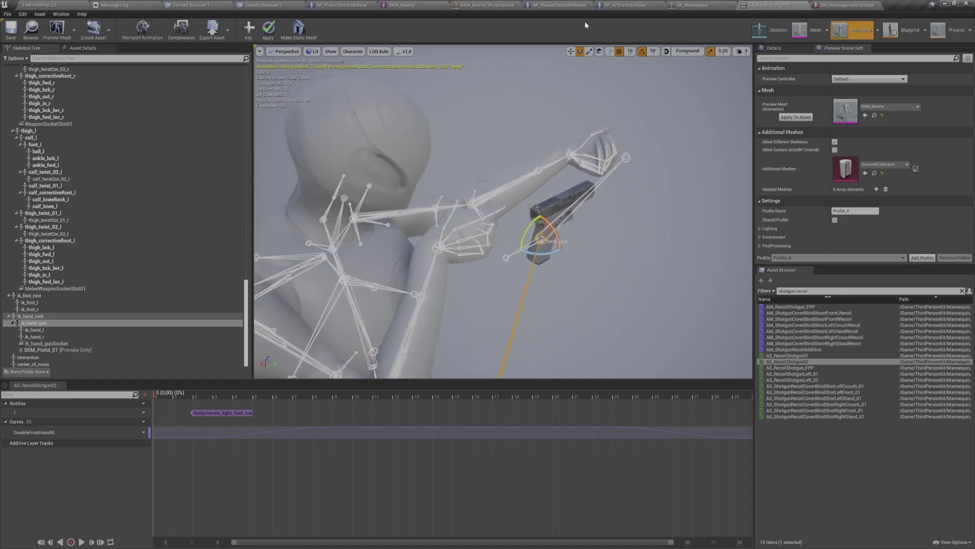
# - Open the DA_Shotgun weapon data asset and expand its Mesh settings to check which skeletal mesh it uses
pyautogui.hotkey('ctrl', 'p')
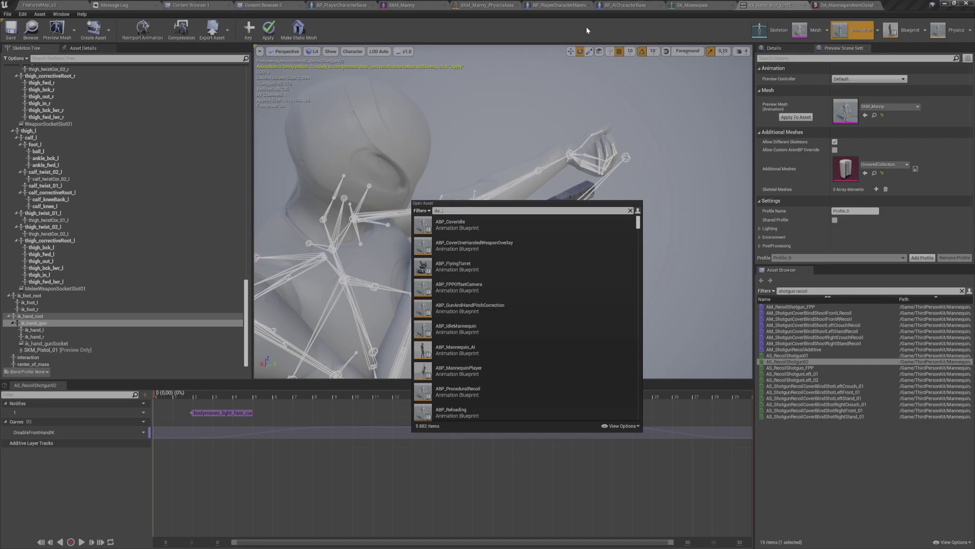
pyautogui.write('da_shot')
pyautogui.press('Down')
pyautogui.press('Down')
pyautogui.press('Return')
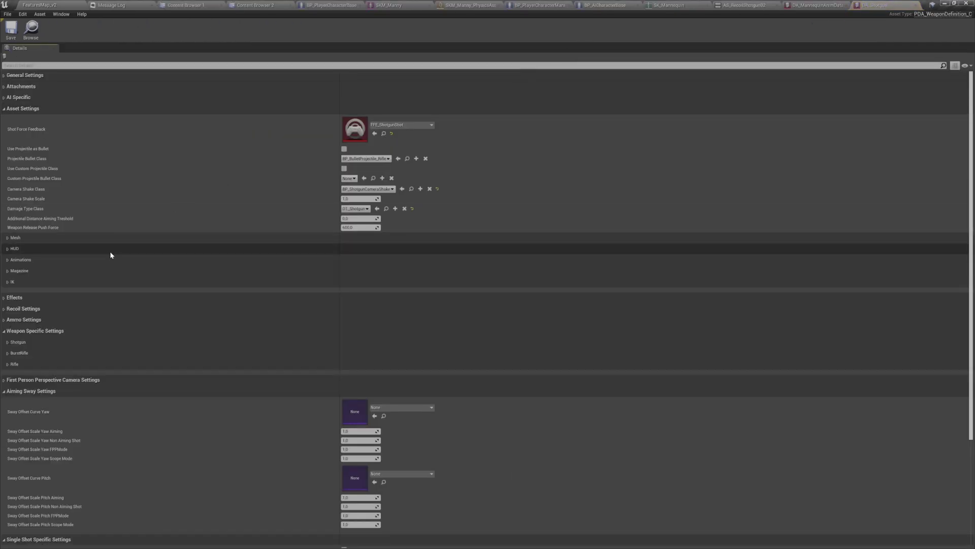
pyautogui.click(125, 238)
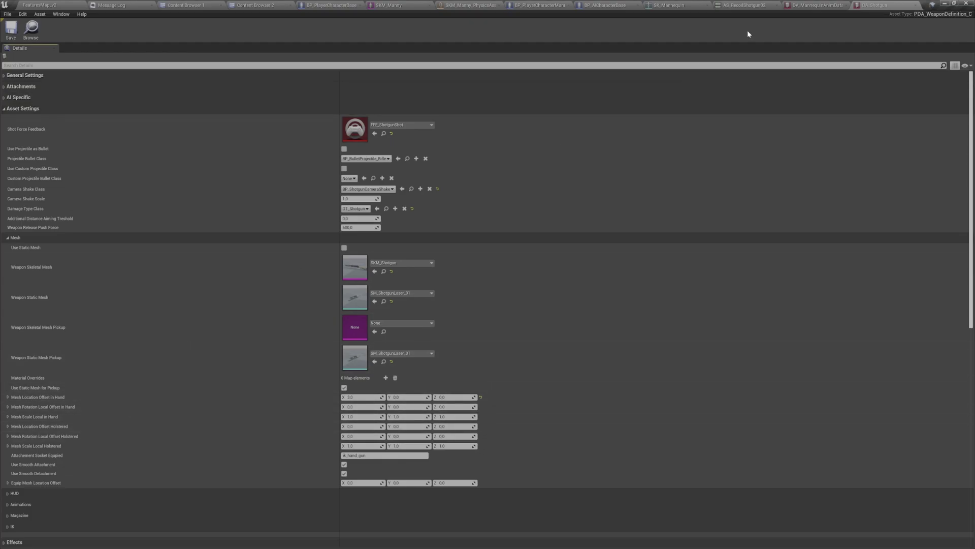
# - Return to the AS_RecoilShotgun02 animation and attach SKM_Shotgun as a preview asset to the ik_hand_gun bone
pyautogui.click(744, 5)
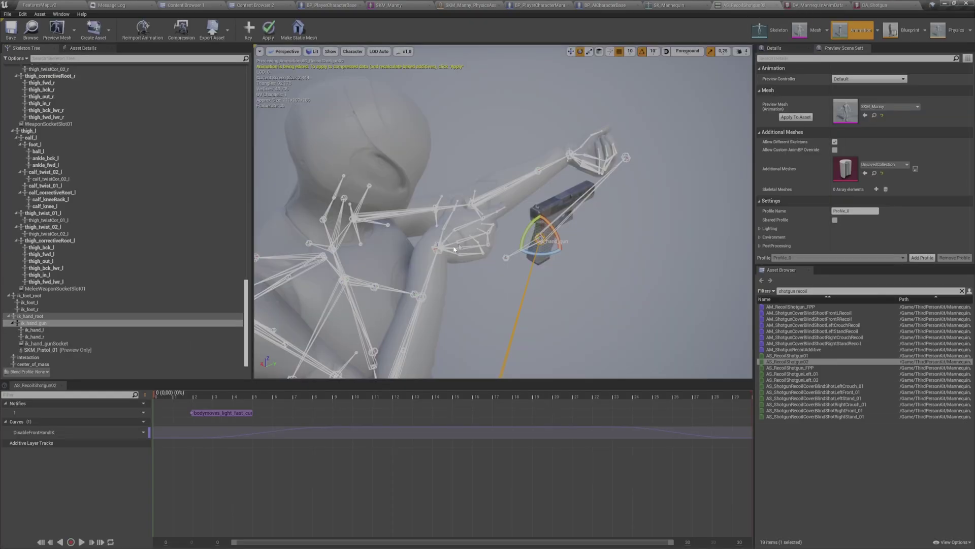
pyautogui.rightClick(61, 326)
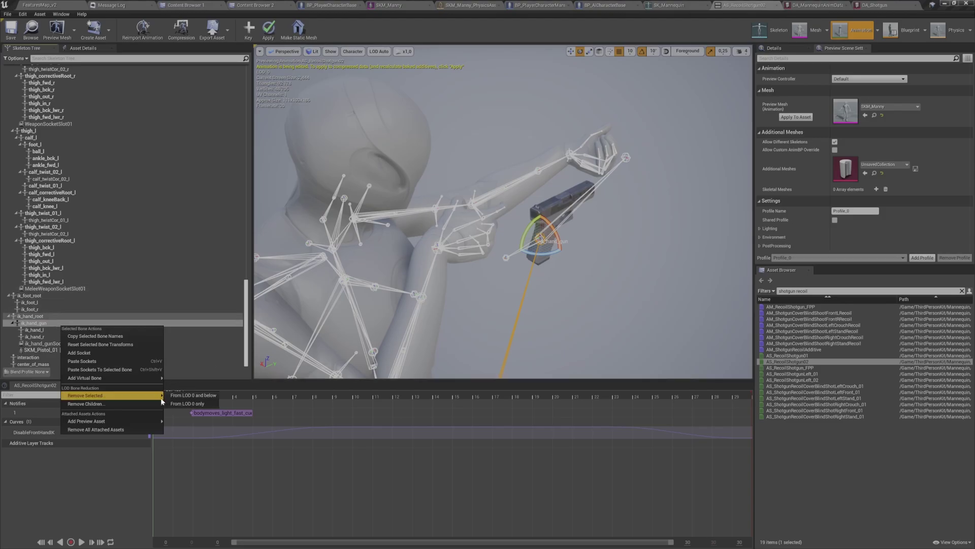
pyautogui.moveTo(148, 380)
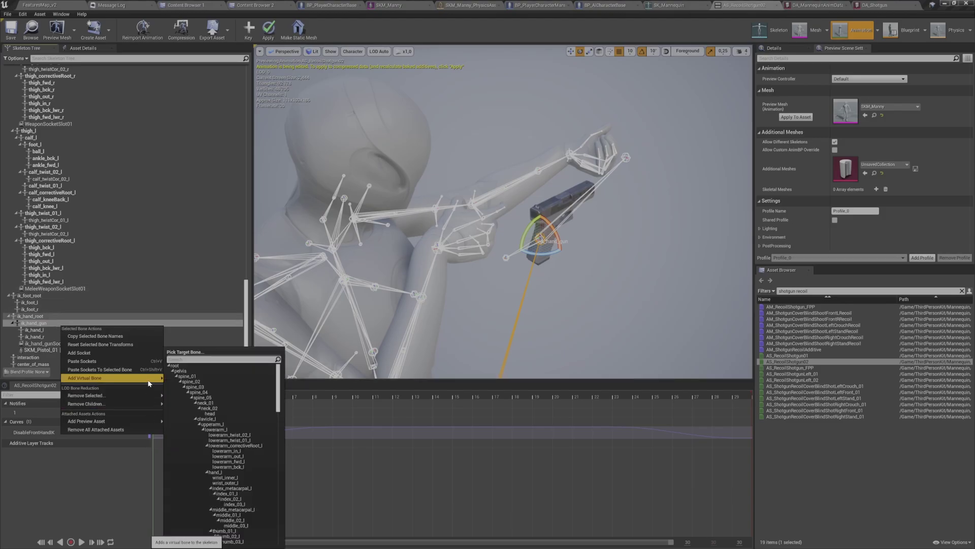
pyautogui.moveTo(147, 397)
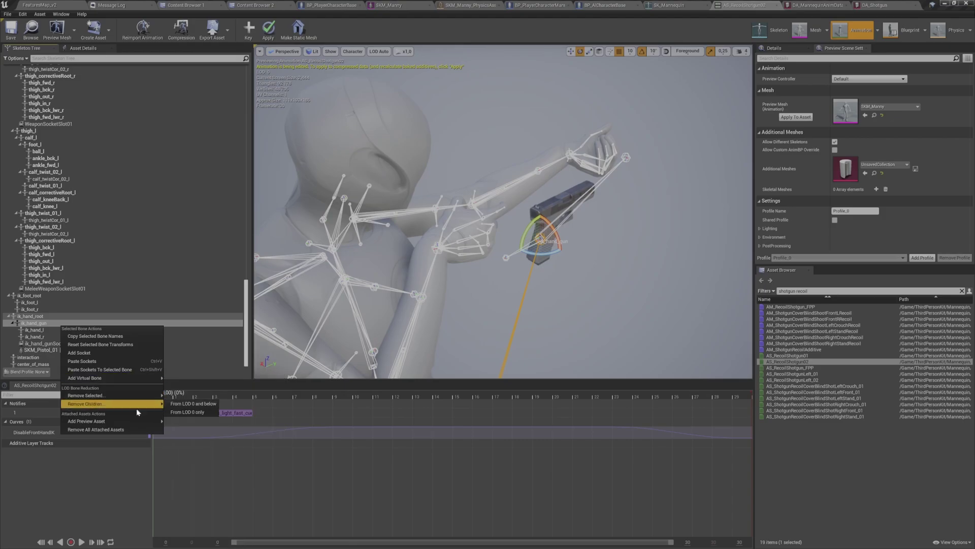
pyautogui.moveTo(161, 421)
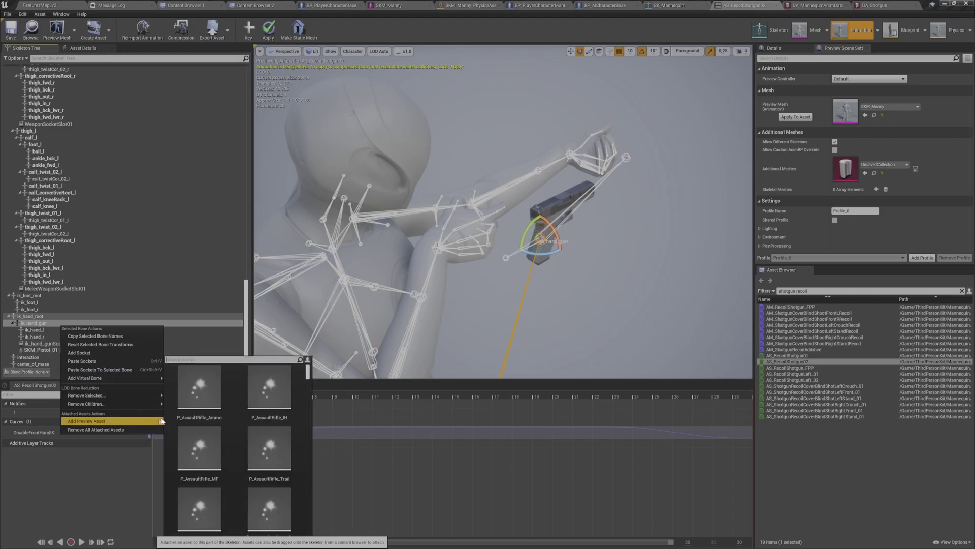
pyautogui.click(215, 360)
pyautogui.write('shotgun ')
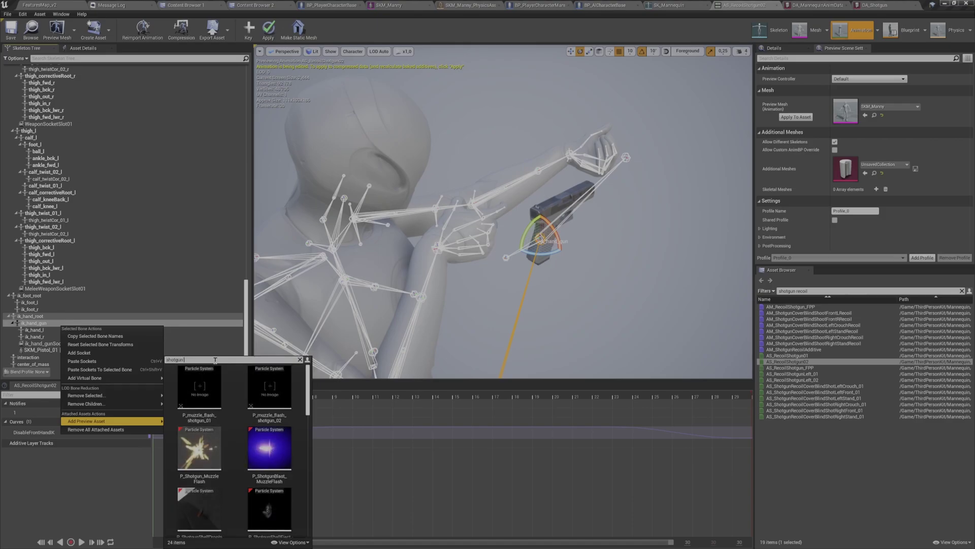
pyautogui.write('sk')
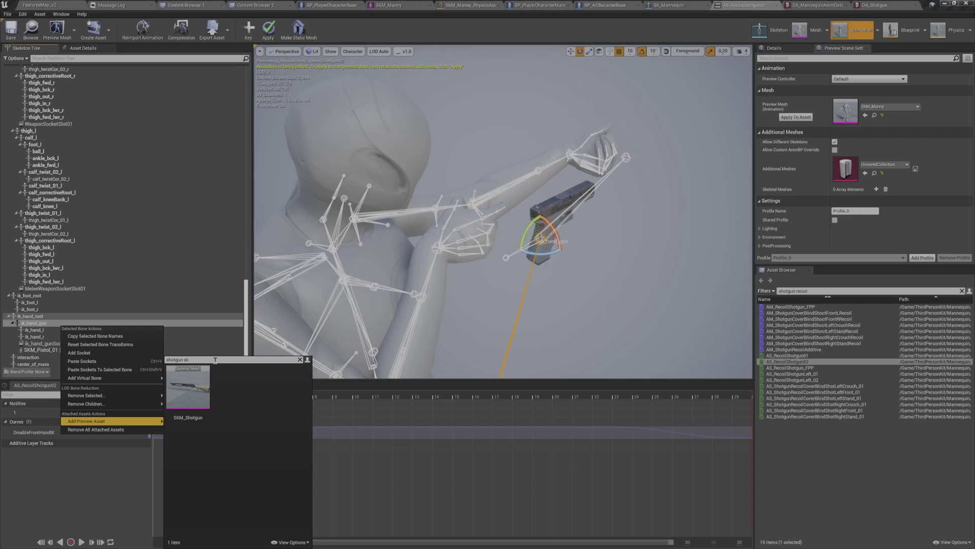
pyautogui.click(199, 396)
# - Rewind the recoil animation to frame 0 and turn off grid snapping for moving the ik_hand_gun bone
pyautogui.keyDown('alt'); pyautogui.moveTo(459, 325); pyautogui.dragTo(484, 309); pyautogui.keyUp('alt')
pyautogui.moveTo(490, 393); pyautogui.dragTo(112, 393)
pyautogui.moveTo(453, 276)
pyautogui.keyDown('alt'); pyautogui.mouseDown()
pyautogui.moveTo(482, 297)
pyautogui.moveTo(463, 274)
pyautogui.mouseUp(); pyautogui.keyUp('alt')
pyautogui.moveTo(463, 275); pyautogui.dragTo(362, 255, button='middle')
pyautogui.keyDown('alt'); pyautogui.moveTo(438, 315); pyautogui.dragTo(439, 321); pyautogui.keyUp('alt')
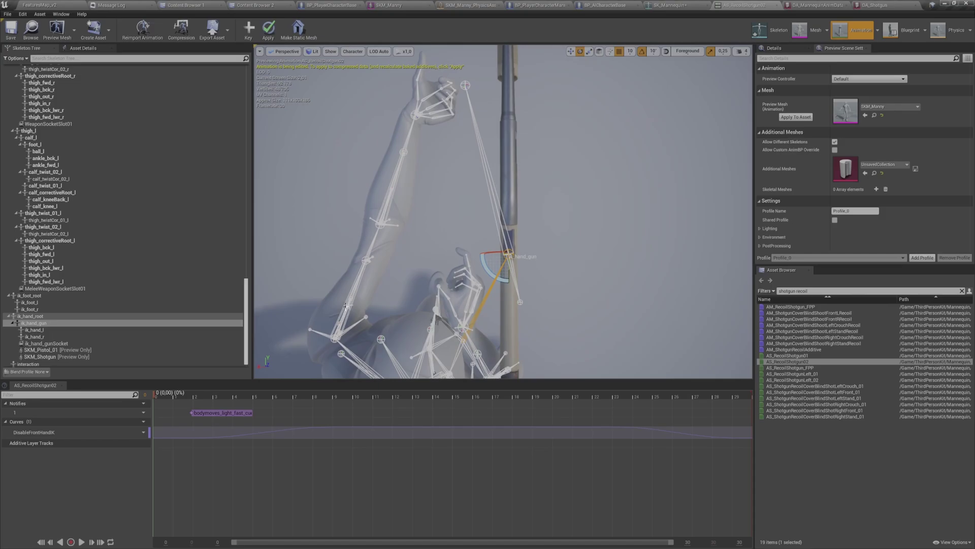
pyautogui.keyDown('alt'); pyautogui.moveTo(346, 306); pyautogui.dragTo(350, 297); pyautogui.keyUp('alt')
pyautogui.press('w')
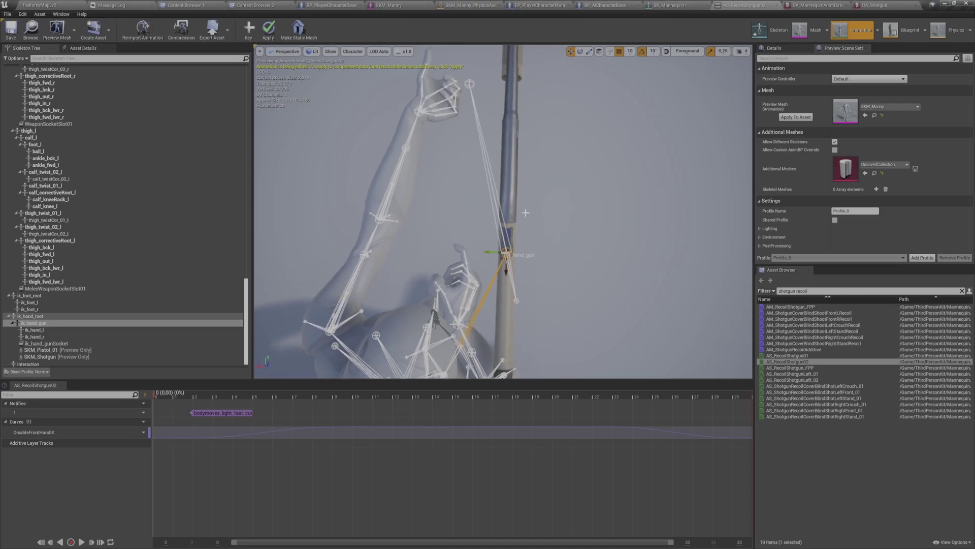
pyautogui.click(619, 52)
pyautogui.keyDown('alt'); pyautogui.moveTo(478, 261); pyautogui.dragTo(462, 249); pyautogui.keyUp('alt')
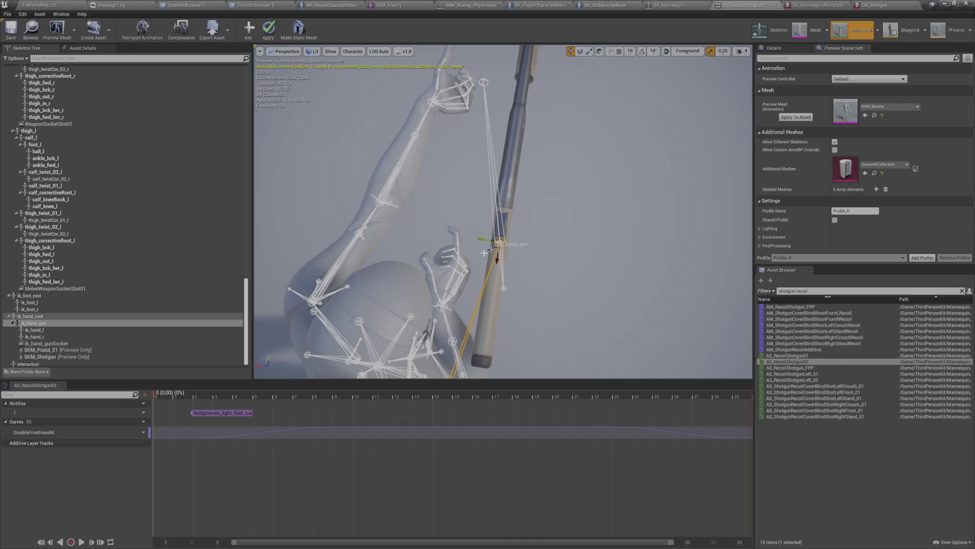
# - Move the ik_hand_gun bone at frame 0 so the shotgun sits in the right hand and apply the edit
pyautogui.scroll(-4, 434, 435)
pyautogui.moveTo(495, 245); pyautogui.dragTo(356, 132)
pyautogui.keyDown('alt'); pyautogui.moveTo(498, 140); pyautogui.dragTo(424, 104); pyautogui.keyUp('alt')
pyautogui.press('w')
pyautogui.press('e')
pyautogui.press('w')
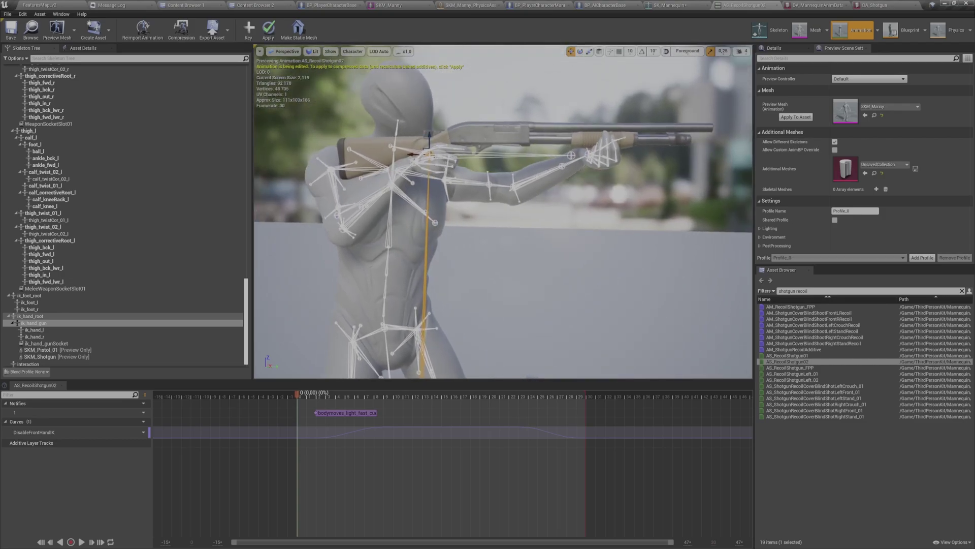
pyautogui.click(268, 32)
# - Shift the ik_hand_gun bone sideways toward the front hand at about frame 7 and key its position
pyautogui.keyDown('alt'); pyautogui.moveTo(448, 204); pyautogui.dragTo(442, 226); pyautogui.keyUp('alt')
pyautogui.moveTo(299, 397); pyautogui.dragTo(369, 396)
pyautogui.keyDown('alt'); pyautogui.moveTo(383, 217); pyautogui.dragTo(414, 244); pyautogui.keyUp('alt')
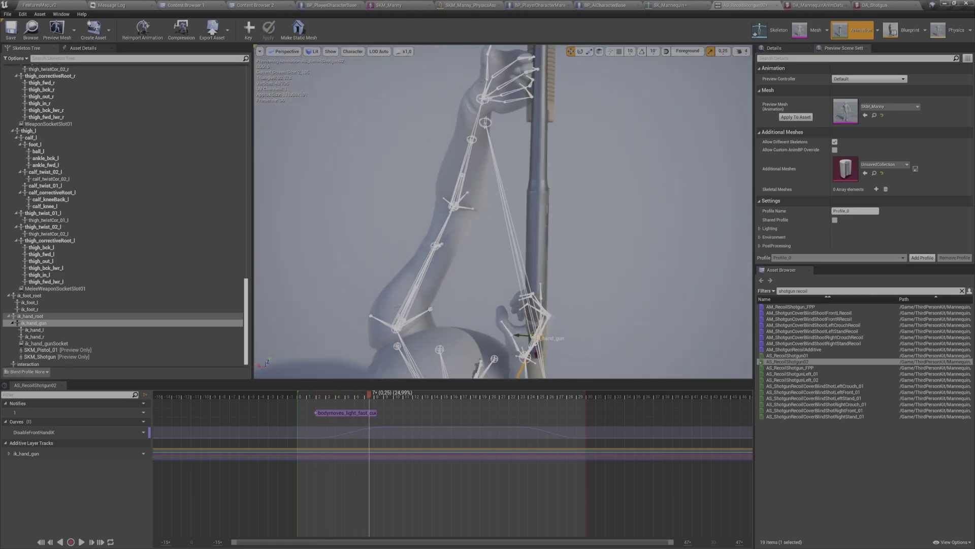
pyautogui.keyDown('alt'); pyautogui.moveTo(378, 308); pyautogui.dragTo(355, 304); pyautogui.keyUp('alt')
pyautogui.moveTo(447, 243)
pyautogui.keyDown('alt'); pyautogui.mouseDown()
pyautogui.moveTo(422, 239)
pyautogui.moveTo(447, 254)
pyautogui.mouseUp(); pyautogui.keyUp('alt')
pyautogui.moveTo(513, 336); pyautogui.dragTo(476, 338)
pyautogui.press('w')
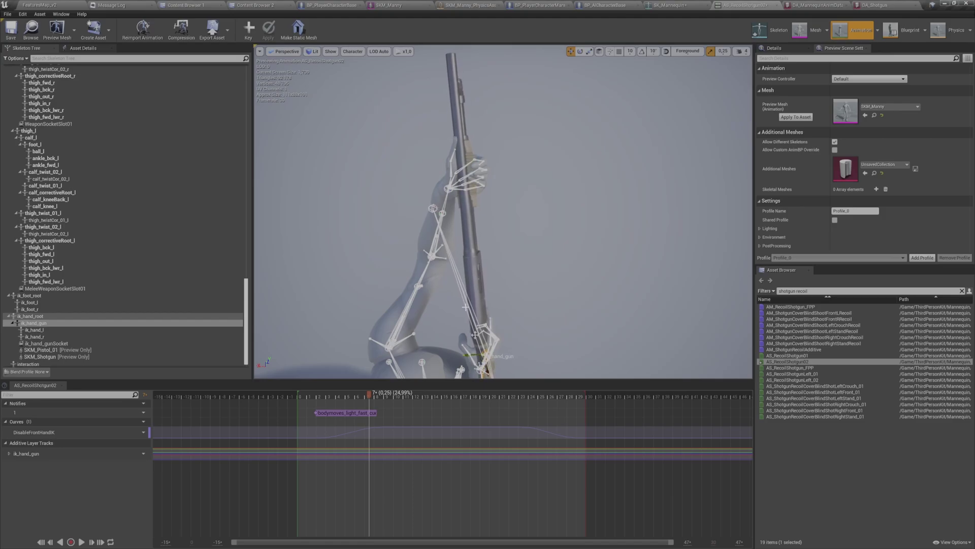
pyautogui.click(247, 27)
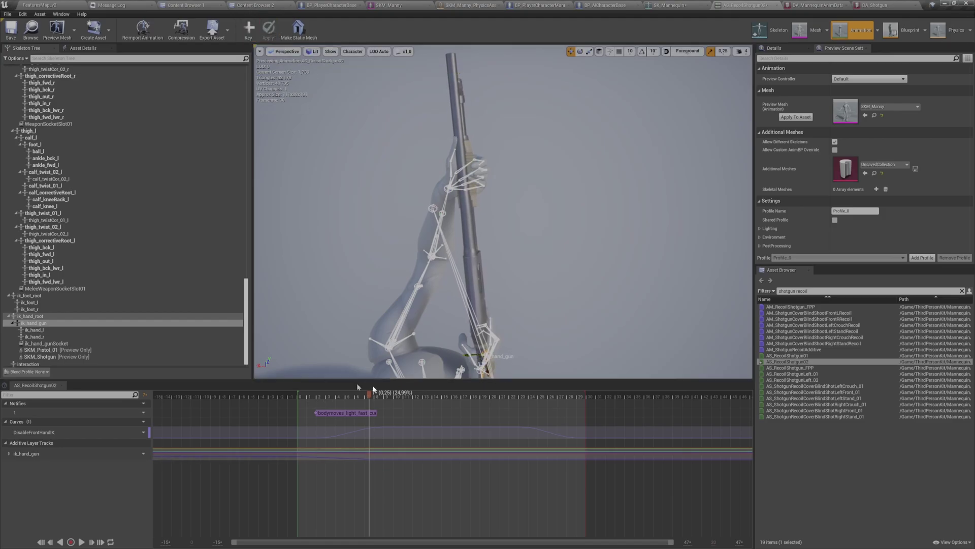
# - At frame 30 of the recoil animation, move the ik_hand_gun bone so the shotgun fits the hands and key its position
pyautogui.moveTo(378, 397); pyautogui.dragTo(520, 405)
pyautogui.moveTo(546, 406); pyautogui.dragTo(593, 404)
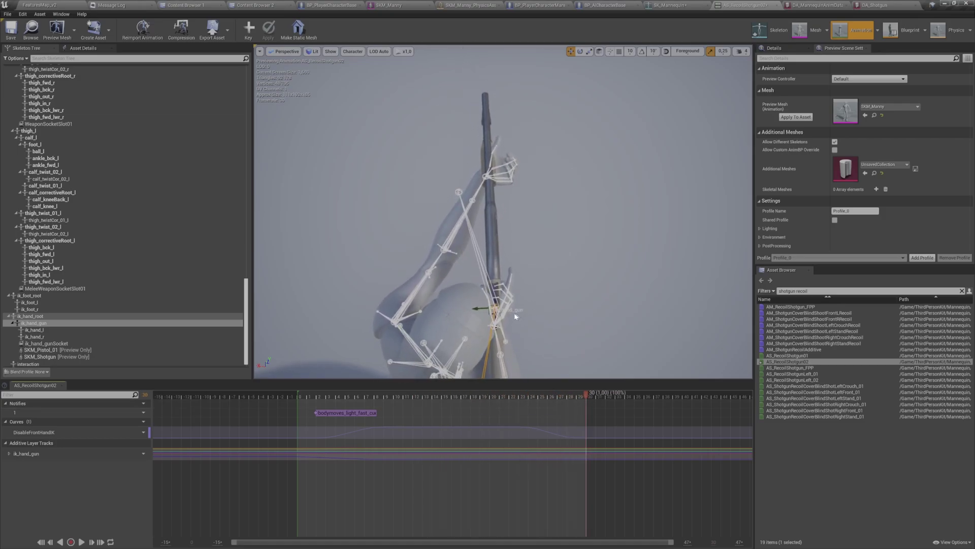
pyautogui.keyDown('alt'); pyautogui.moveTo(525, 315); pyautogui.dragTo(511, 300); pyautogui.keyUp('alt')
pyautogui.moveTo(441, 290); pyautogui.dragTo(451, 280)
pyautogui.keyDown('alt'); pyautogui.moveTo(528, 287); pyautogui.dragTo(480, 193); pyautogui.keyUp('alt')
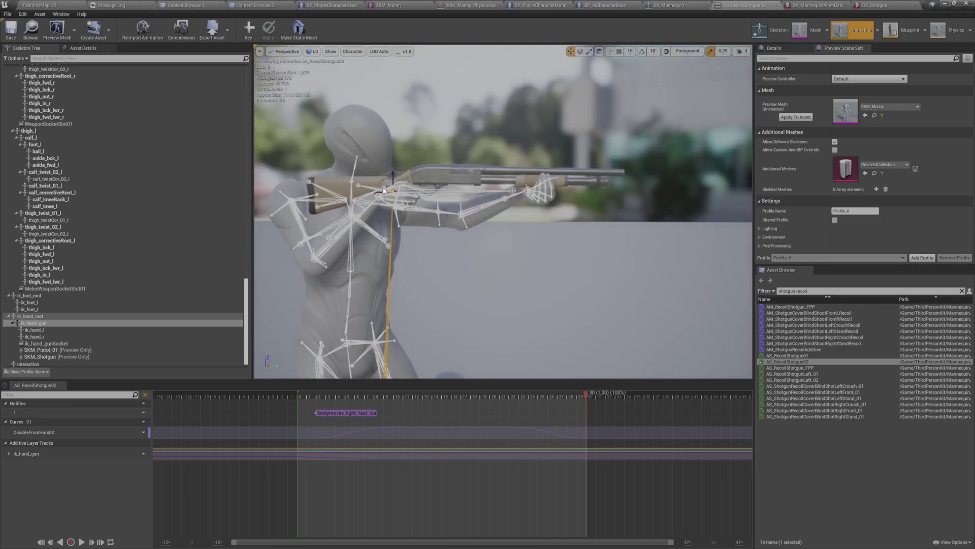
pyautogui.moveTo(386, 184); pyautogui.dragTo(389, 191)
pyautogui.click(249, 30)
pyautogui.keyDown('alt'); pyautogui.moveTo(559, 237); pyautogui.dragTo(597, 242); pyautogui.keyUp('alt')
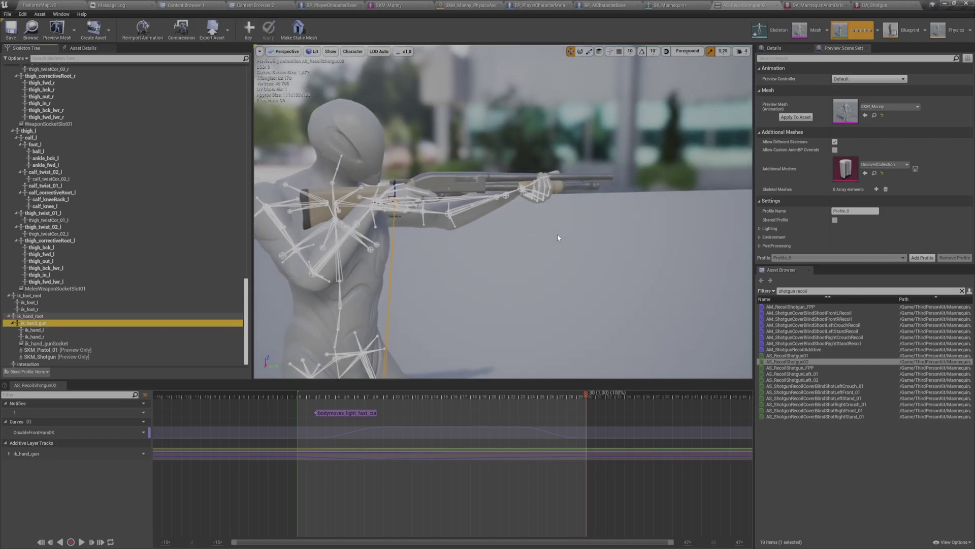
# - Play-test the level by equipping the pump shotgun and firing several shots, stop, and return to the AS_RecoilShotgun02 animation
pyautogui.click(67, 3)
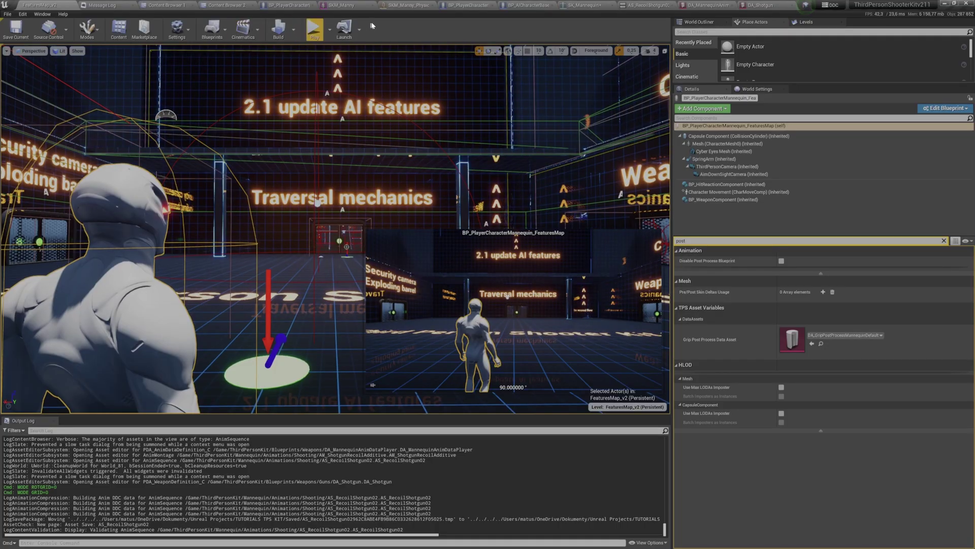
pyautogui.click(313, 30)
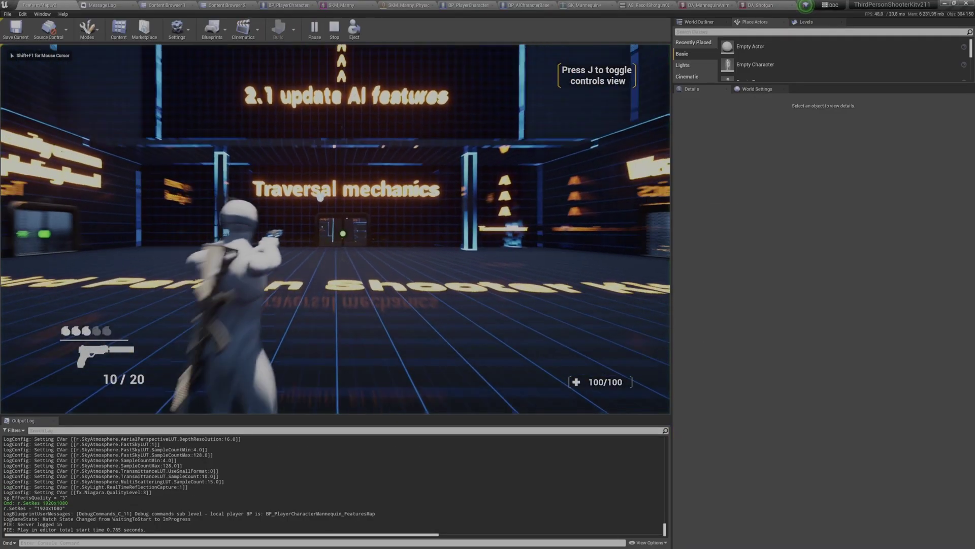
pyautogui.press('3')
pyautogui.click(335, 228)
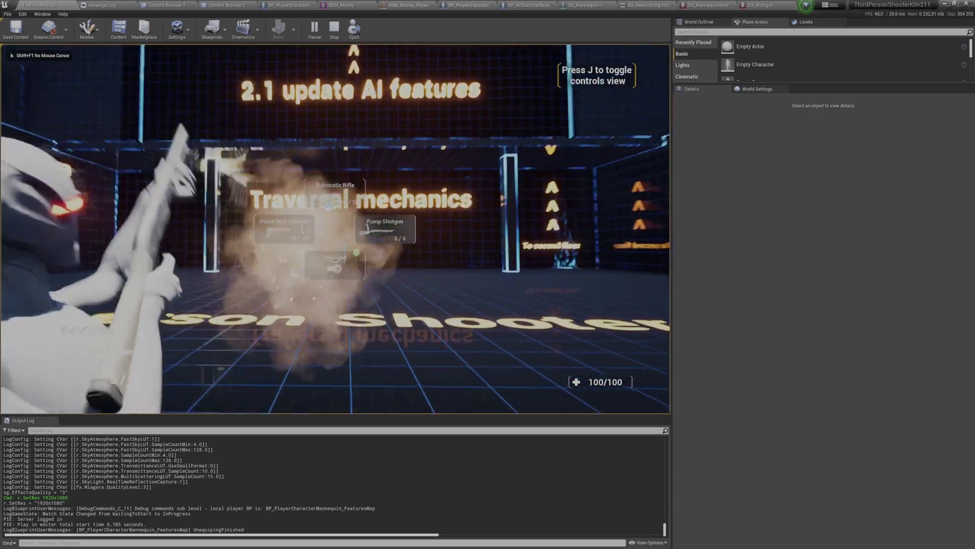
pyautogui.click(335, 229)
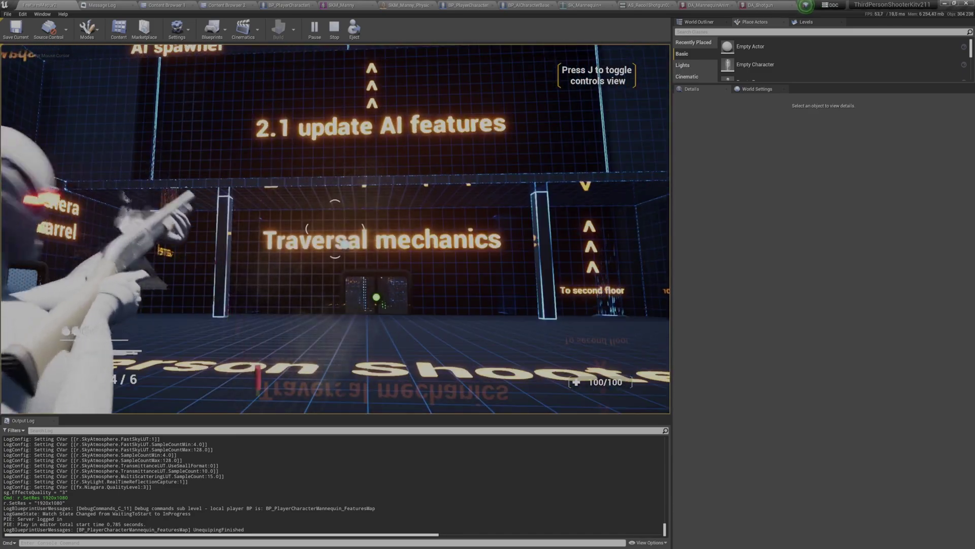
pyautogui.click(335, 228)
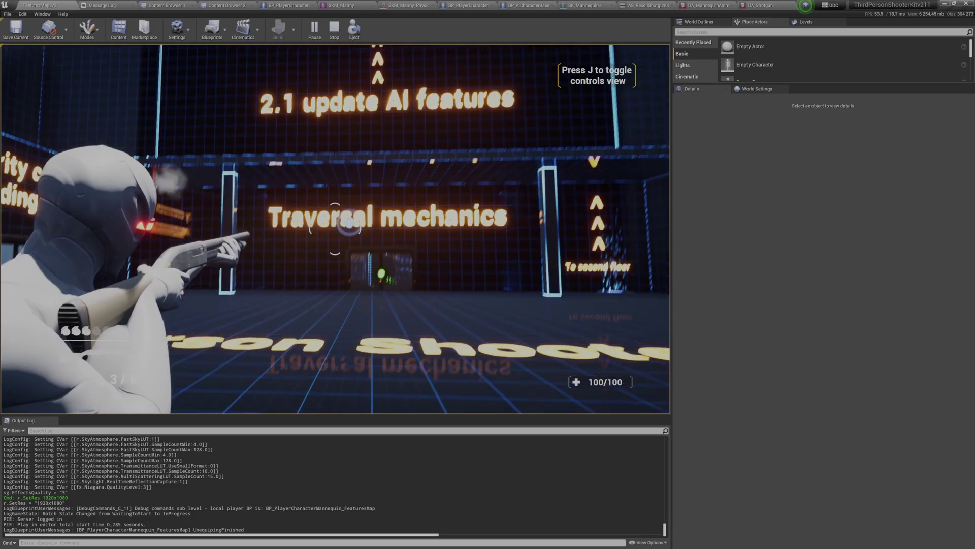
pyautogui.hotkey('shift', 'F1')
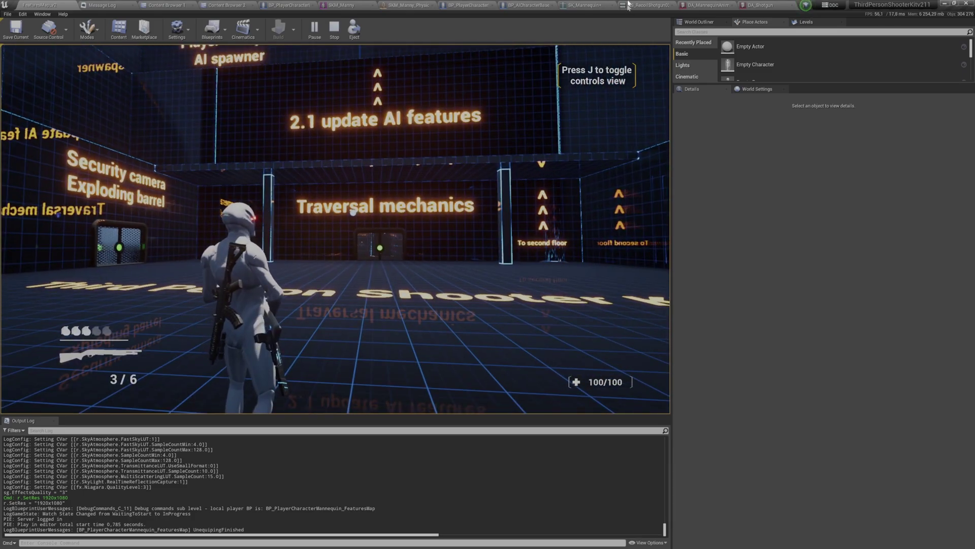
pyautogui.press('Escape')
pyautogui.click(644, 4)
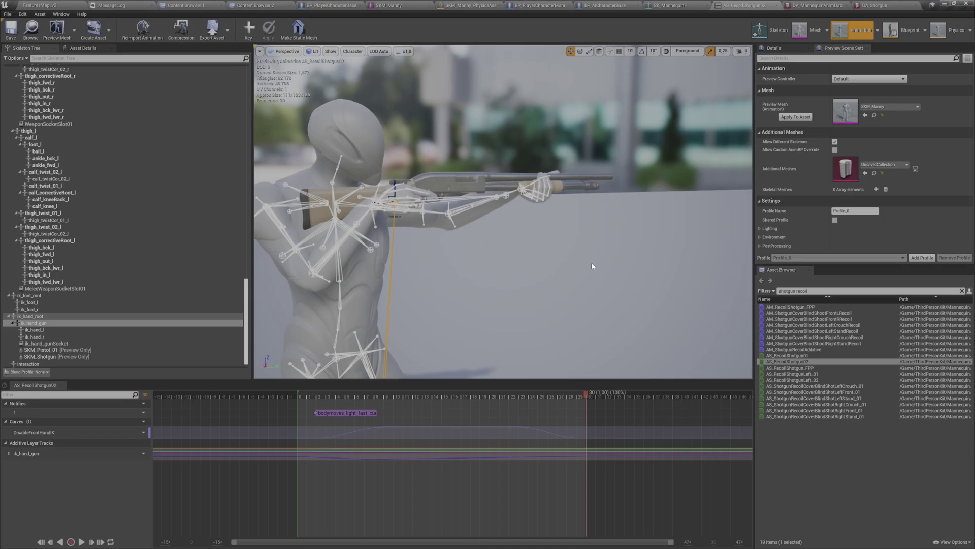
# - Place a BP_LadderProcedural ladder on the level floor in front of the player character
pyautogui.click(41, 5)
pyautogui.moveTo(305, 178); pyautogui.dragTo(167, 224, button='right')
pyautogui.press('Escape')
pyautogui.moveTo(324, 192); pyautogui.dragTo(391, 147, button='right')
pyautogui.press('w')
pyautogui.moveTo(400, 207); pyautogui.dragTo(499, 149, button='right')
pyautogui.moveTo(846, 84); pyautogui.dragTo(845, 203)
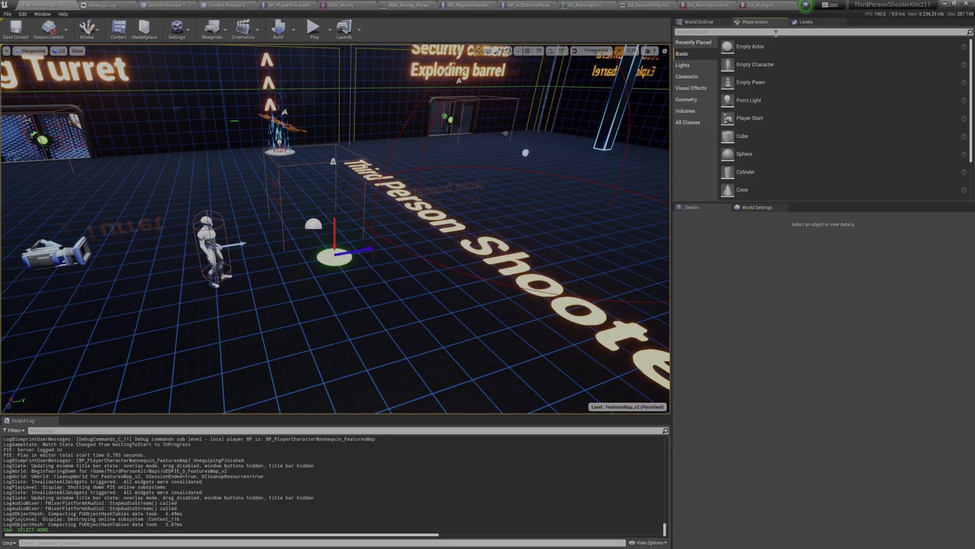
pyautogui.moveTo(716, 47); pyautogui.dragTo(333, 254)
pyautogui.moveTo(349, 305); pyautogui.dragTo(335, 320)
# - Play the level, walk the character onto the new ladder to check the climbing pose, and stop the session
pyautogui.click(311, 31)
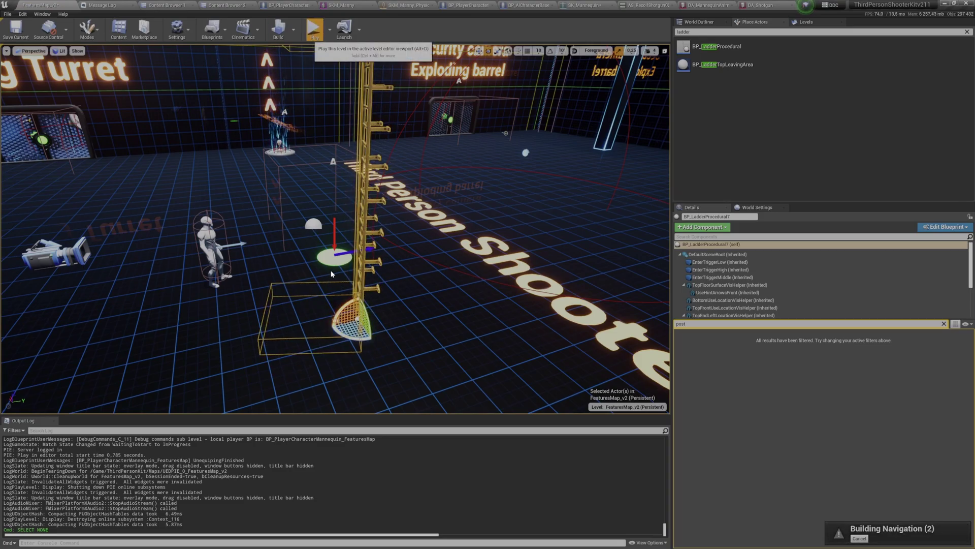
pyautogui.press('w')
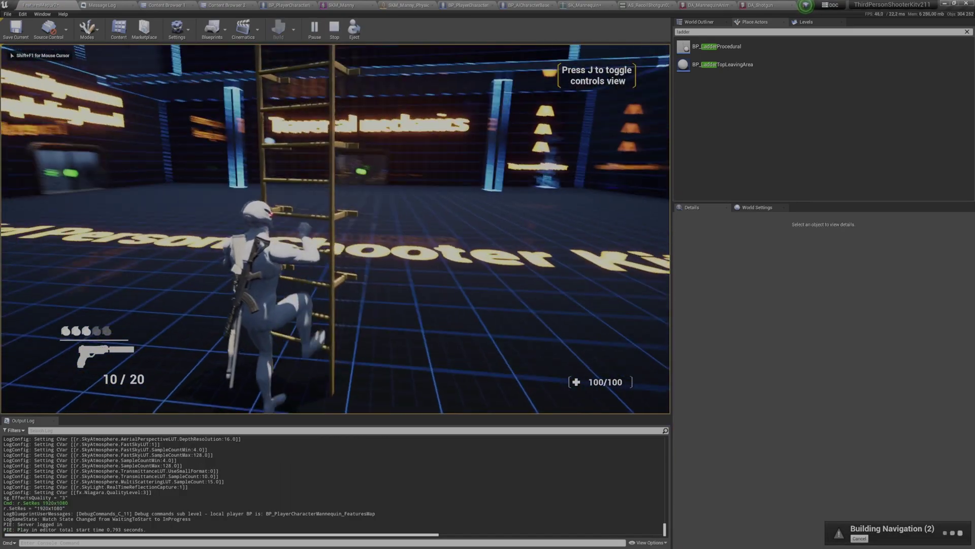
pyautogui.press('w')
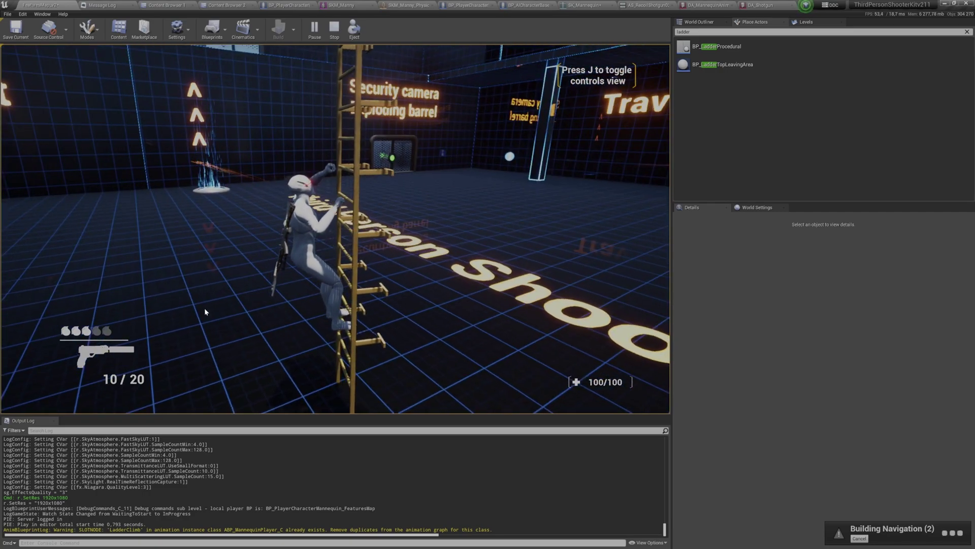
pyautogui.press('Escape')
# - Filter the mannequin animation data asset by "ladder idle" and open the AS_LadderClimbIdleRight animation
pyautogui.click(760, 6)
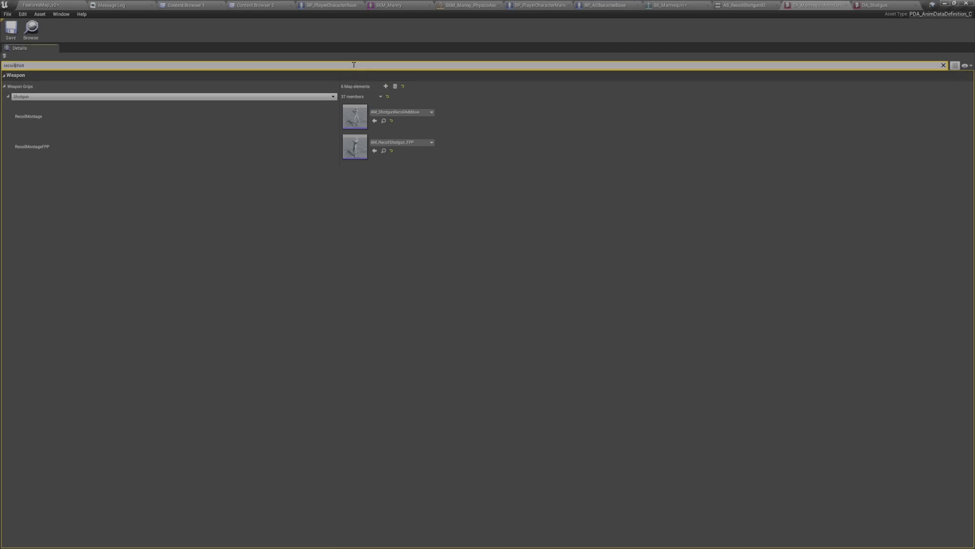
pyautogui.hotkey('ctrl', 'a')
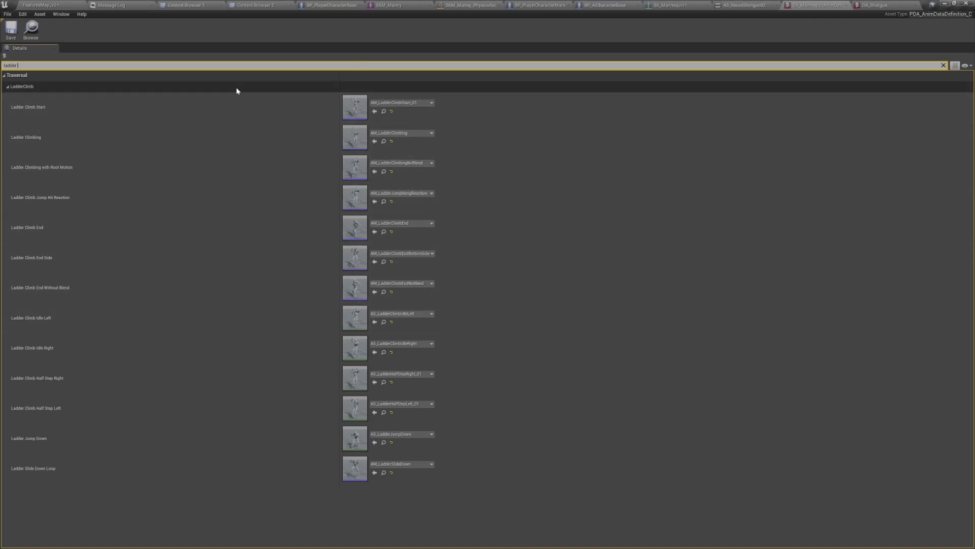
pyautogui.write('e')
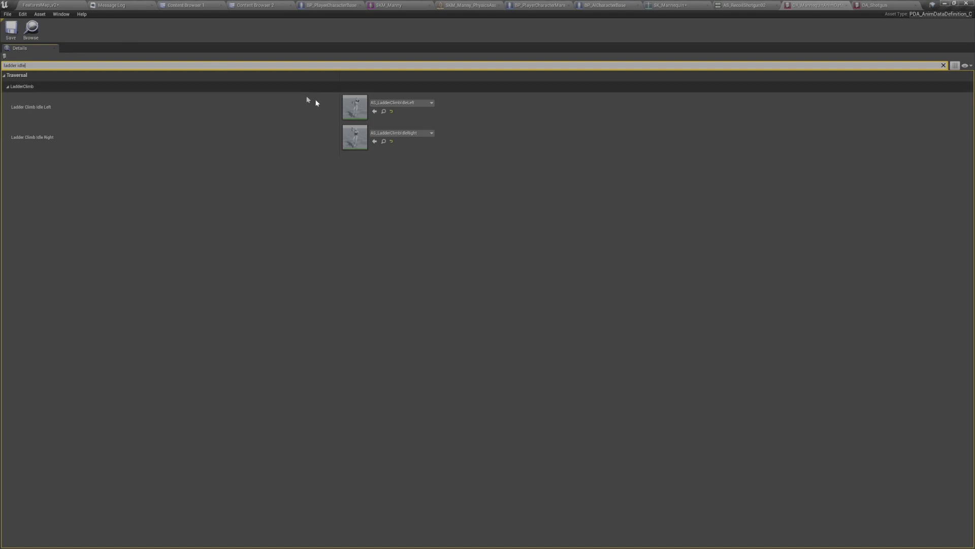
pyautogui.doubleClick(354, 140)
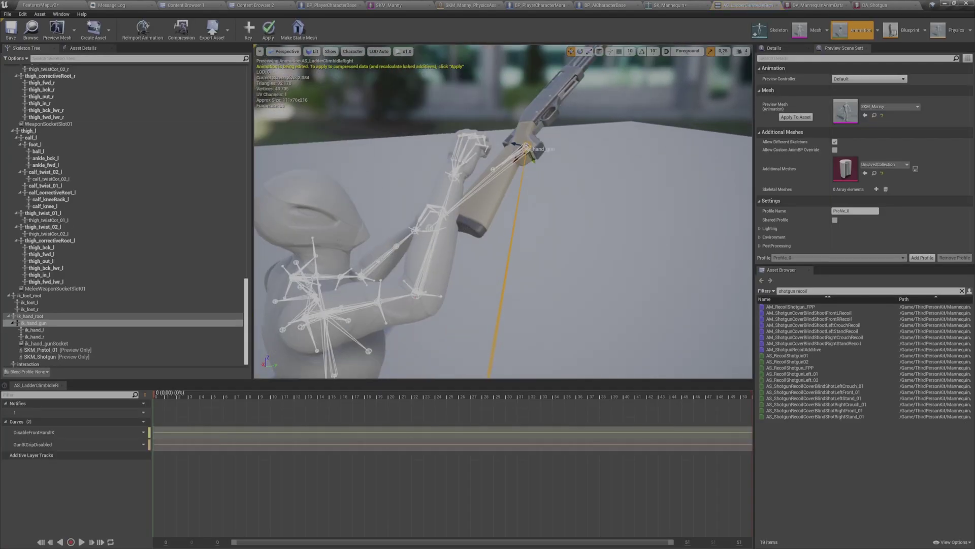
pyautogui.moveTo(397, 275); pyautogui.dragTo(413, 286, button='right')
# - Run the level again, climb onto the ladder, and compare the in-game pose with the AS_LadderClimbIdleRight animation
pyautogui.click(65, 3)
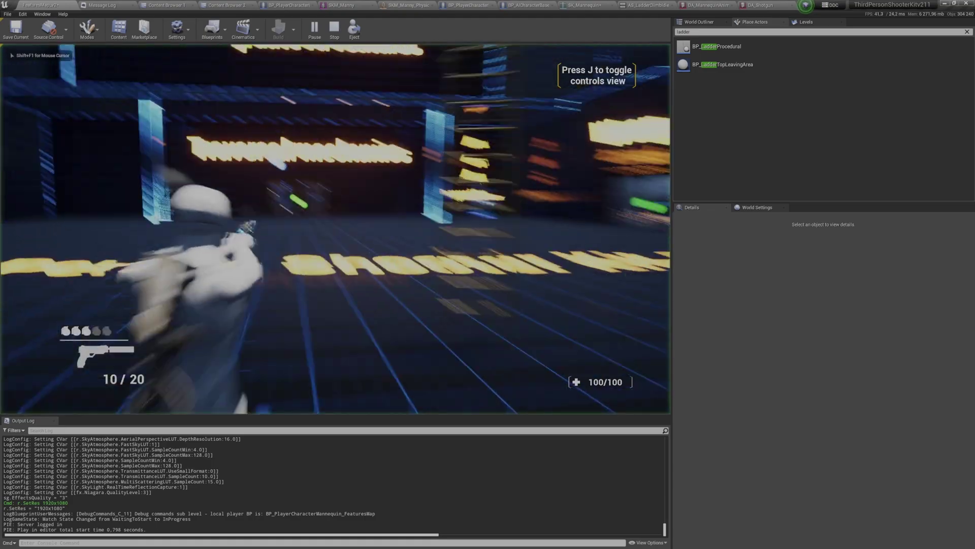
pyautogui.press('w')
pyautogui.press('w')
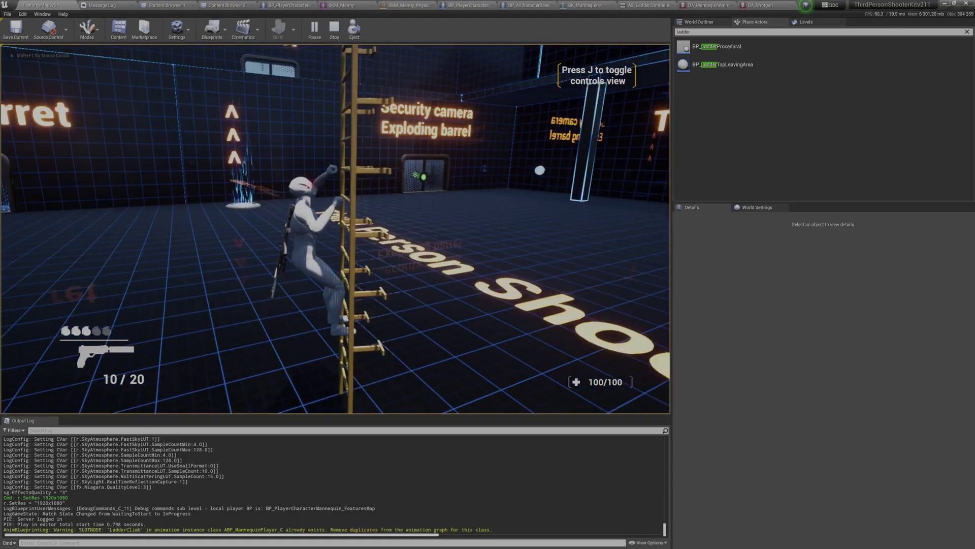
pyautogui.press('super')
pyautogui.click(427, 37)
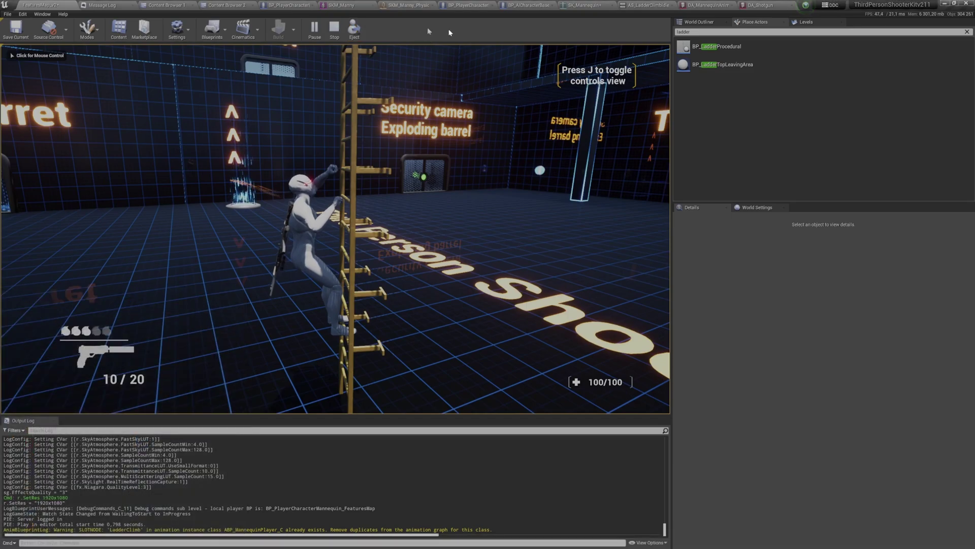
pyautogui.click(641, 7)
pyautogui.keyDown('alt'); pyautogui.moveTo(665, 194); pyautogui.dragTo(690, 192); pyautogui.keyUp('alt')
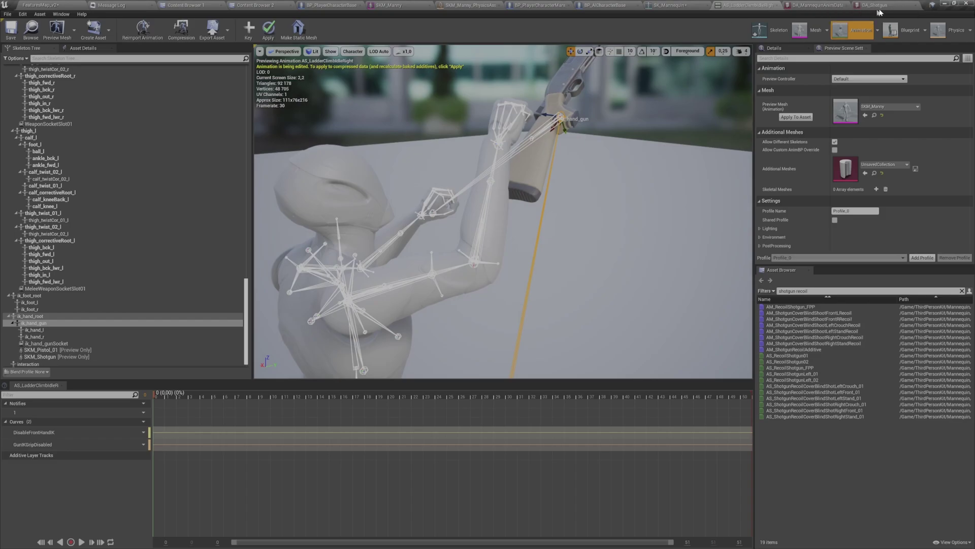
# - Open the AS_LadderClimbIdleLeft animation from the mannequin animation data asset and apply its pending edit to the compressed data
pyautogui.click(815, 8)
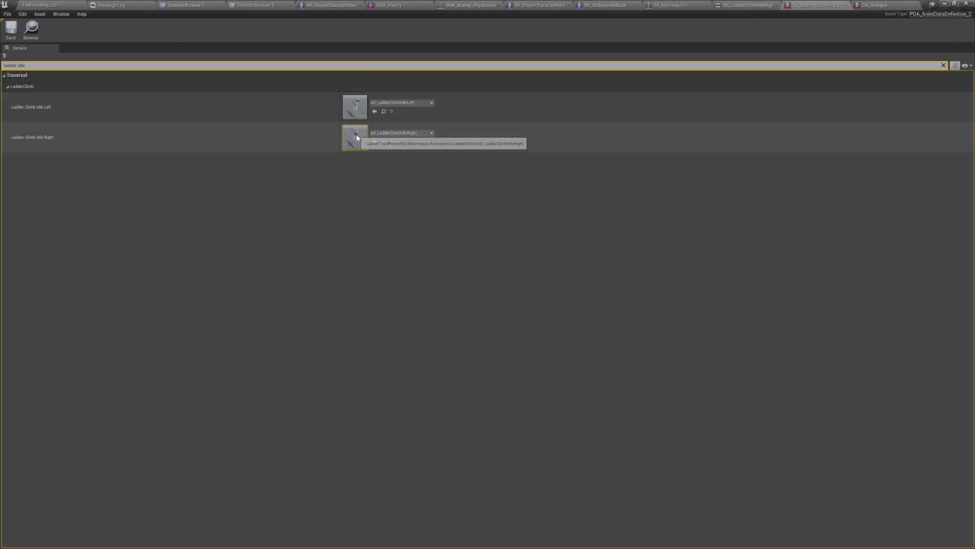
pyautogui.doubleClick(349, 107)
pyautogui.keyDown('alt'); pyautogui.moveTo(349, 112); pyautogui.dragTo(351, 81); pyautogui.keyUp('alt')
pyautogui.click(268, 29)
# - Detach the AS_LadderClimbIdleLeft editor into a floating window and enlarge it beside the character on the ladder in the running level
pyautogui.click(51, 6)
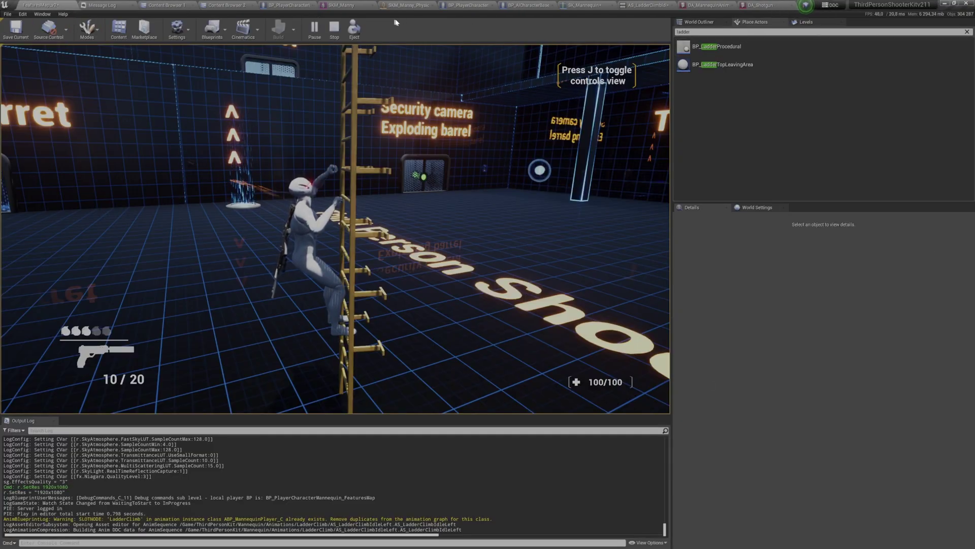
pyautogui.moveTo(645, 6); pyautogui.dragTo(507, 136)
pyautogui.click(38, 4)
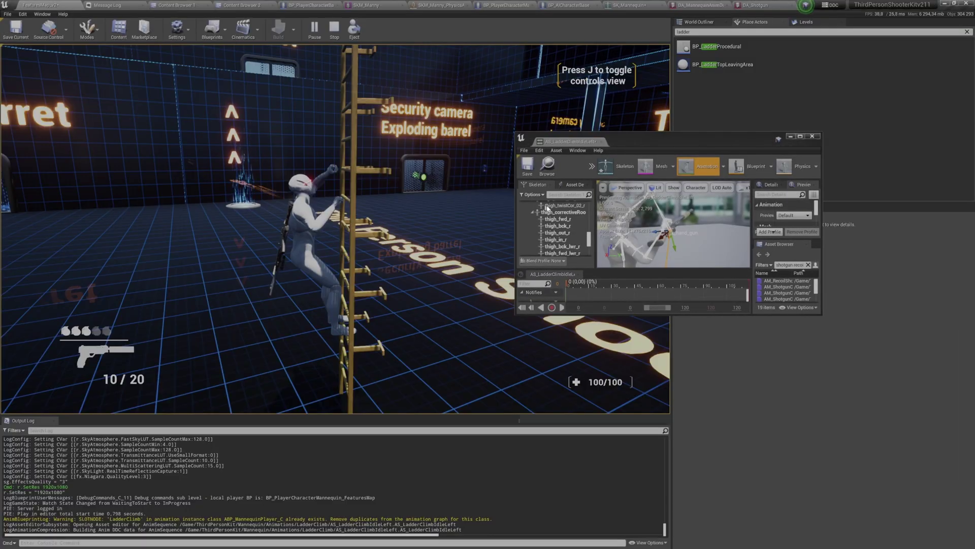
pyautogui.moveTo(641, 142); pyautogui.dragTo(547, 71)
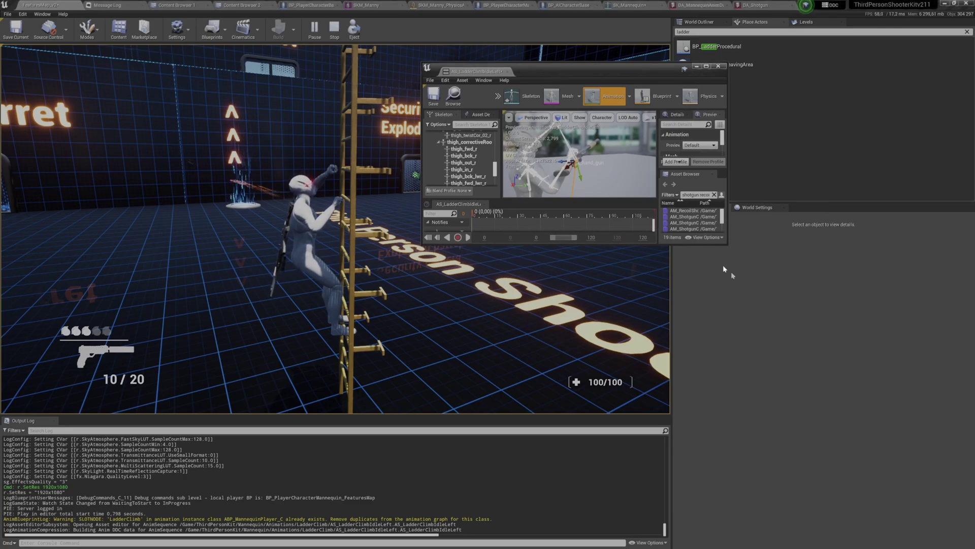
pyautogui.moveTo(728, 249); pyautogui.dragTo(905, 471)
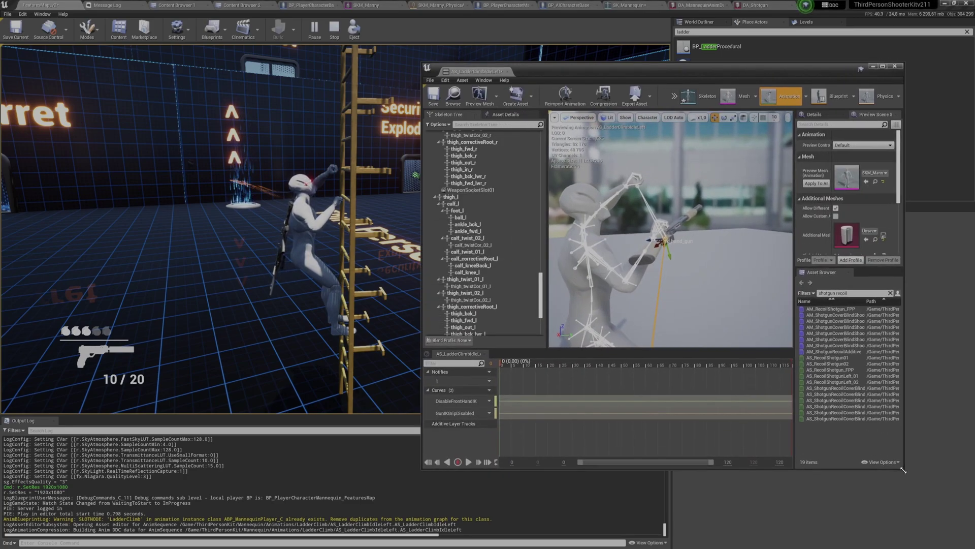
# - Rotate the upperarm_l bone of the raised left arm at frame 0, key the rotation and apply the edit
pyautogui.keyDown('alt'); pyautogui.moveTo(689, 271); pyautogui.dragTo(652, 288); pyautogui.keyUp('alt')
pyautogui.scroll(10, 494, 238)
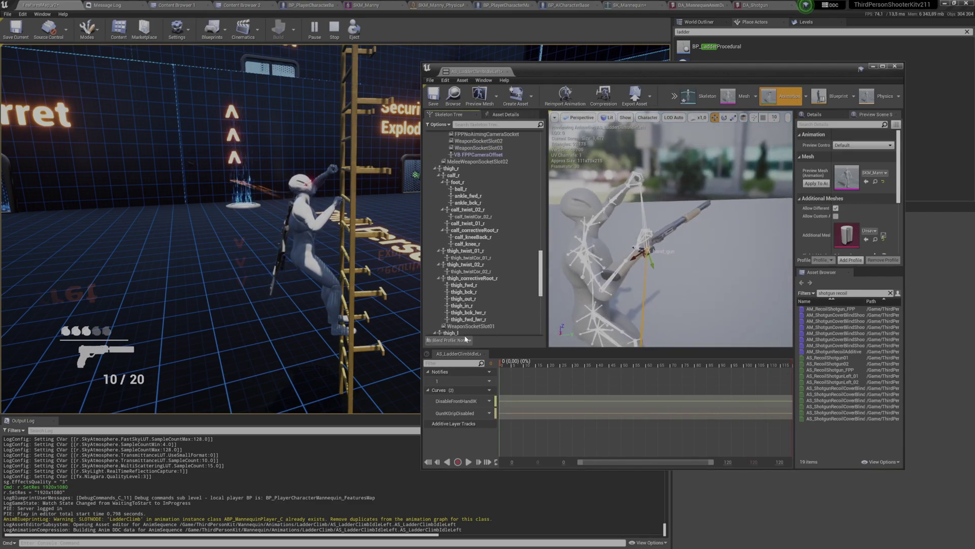
pyautogui.scroll(10, 494, 238)
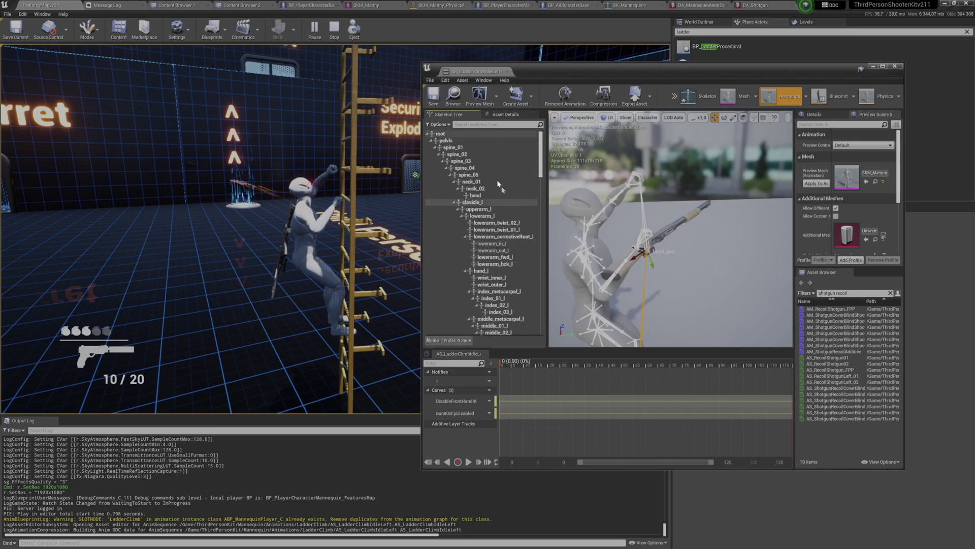
pyautogui.click(482, 202)
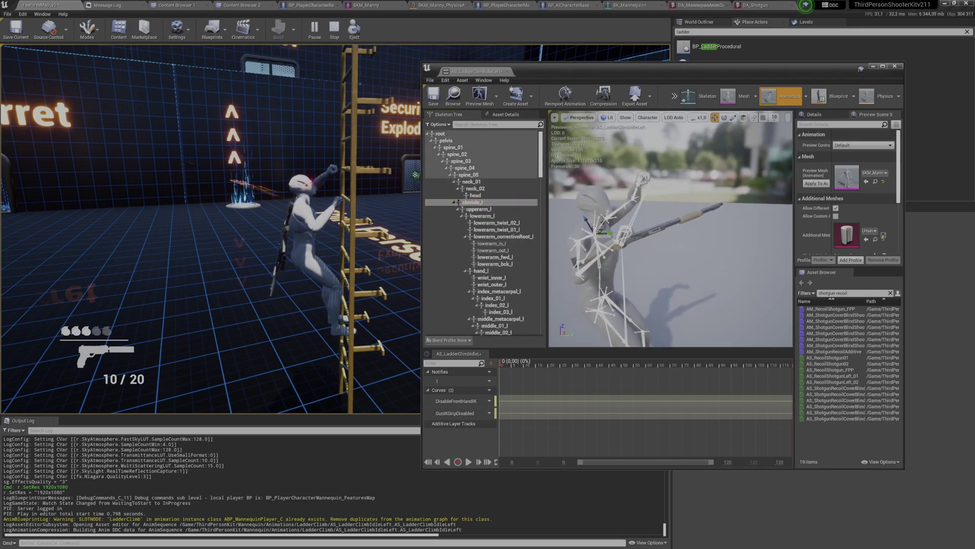
pyautogui.click(509, 210)
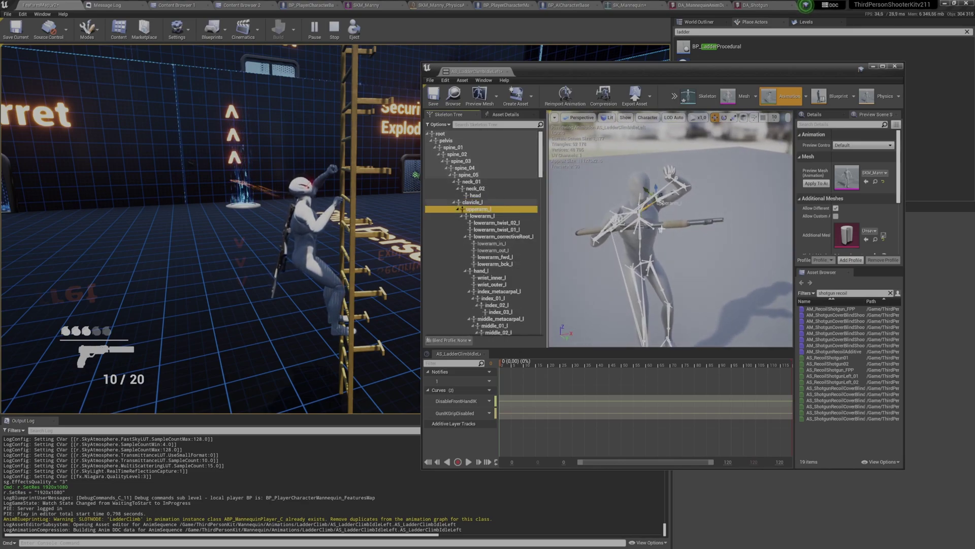
pyautogui.keyDown('alt'); pyautogui.moveTo(663, 232); pyautogui.dragTo(613, 210); pyautogui.keyUp('alt')
pyautogui.click(743, 121)
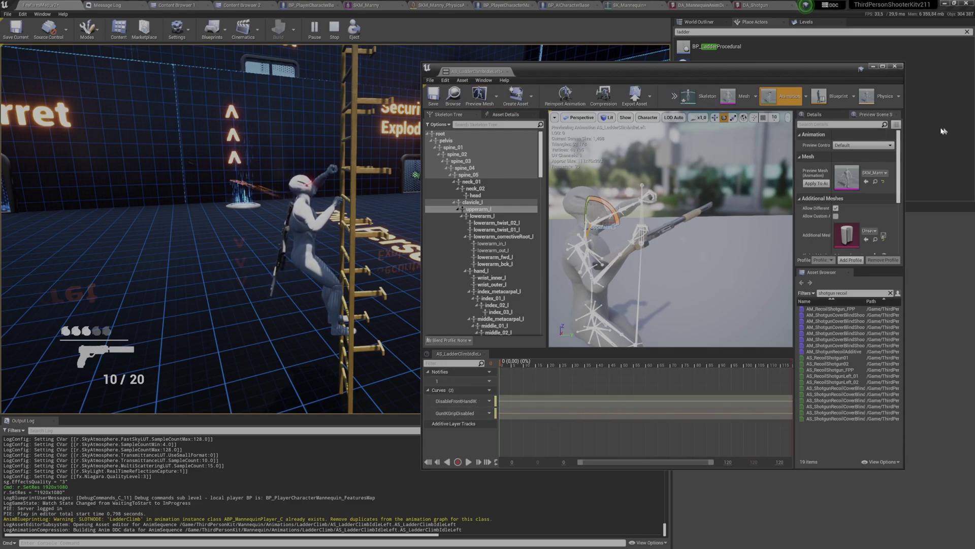
pyautogui.moveTo(905, 134); pyautogui.dragTo(951, 134)
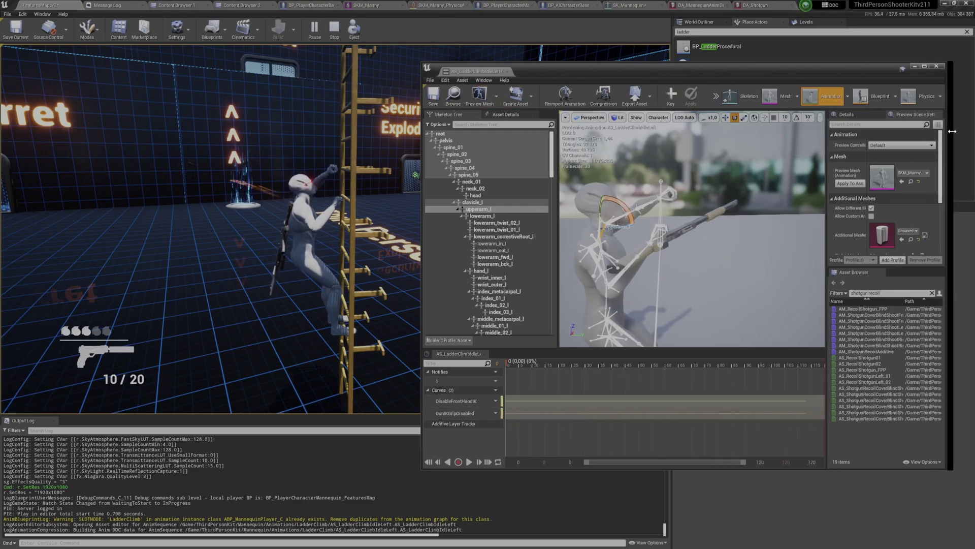
pyautogui.click(671, 95)
pyautogui.click(692, 96)
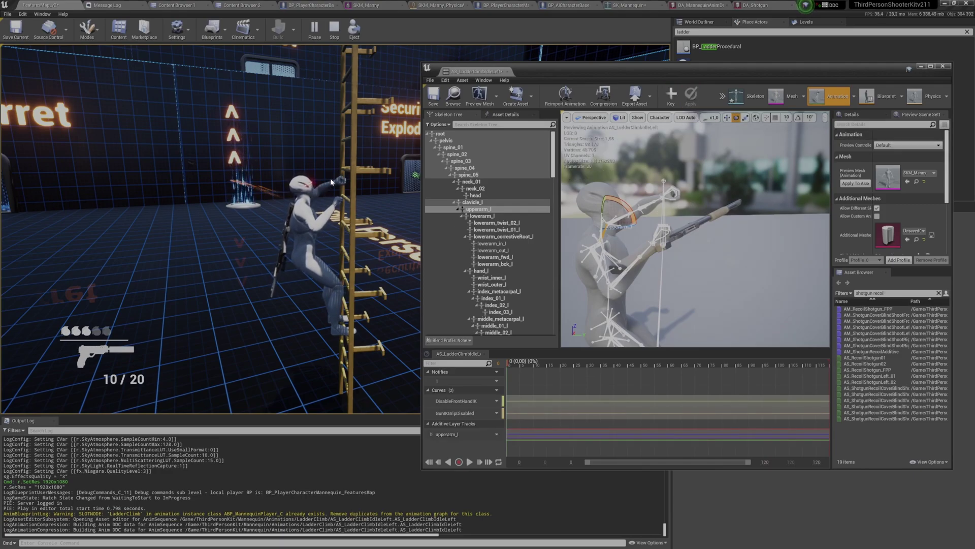
# - Rotate the lowerarm_l bone of the raised left arm at frame 0, key the rotation and apply the edit
pyautogui.keyDown('alt'); pyautogui.moveTo(661, 268); pyautogui.dragTo(569, 241); pyautogui.keyUp('alt')
pyautogui.click(505, 217)
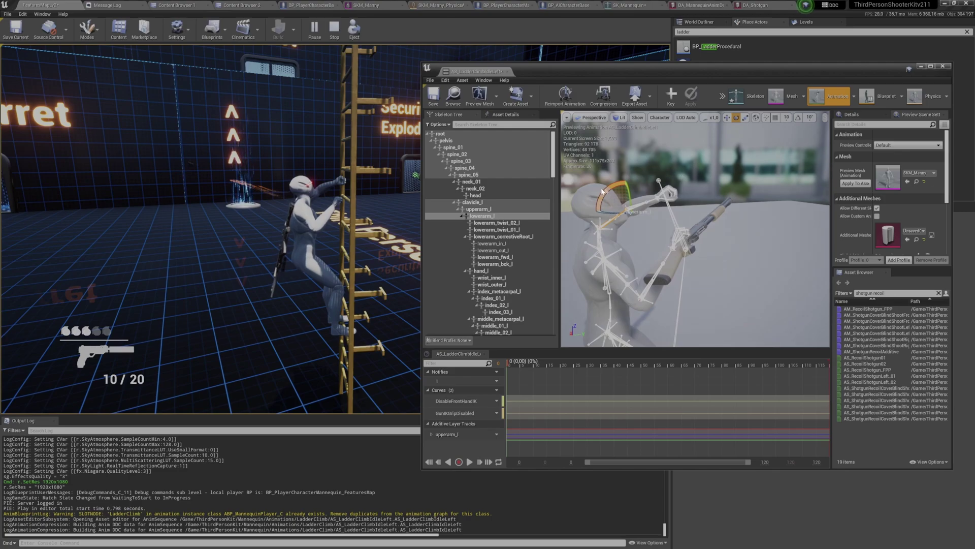
pyautogui.moveTo(603, 188); pyautogui.dragTo(615, 177)
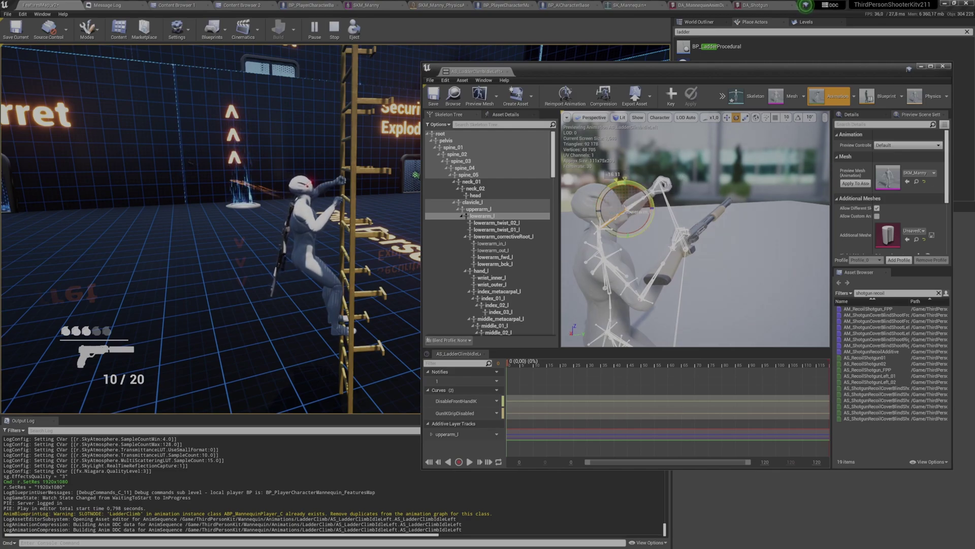
pyautogui.click(672, 102)
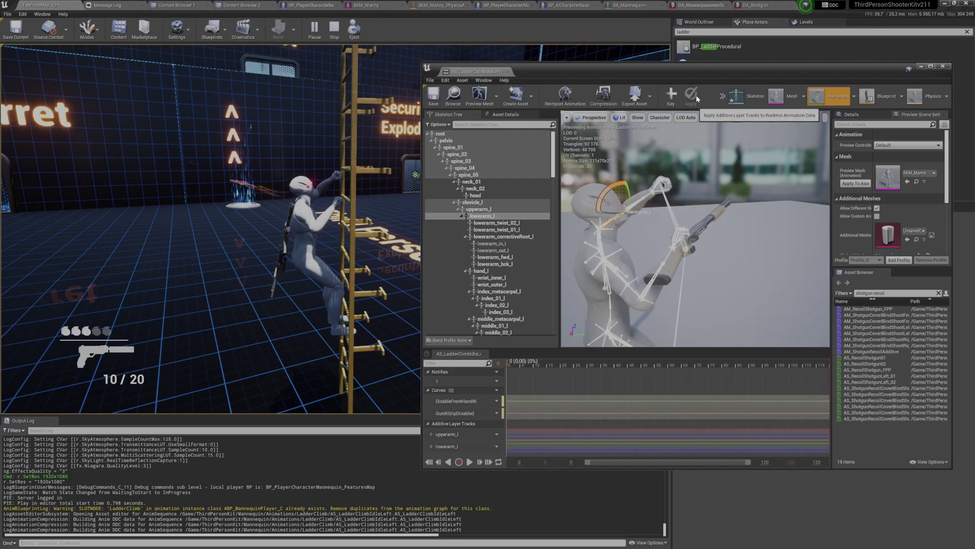
# - Adjust the upperarm_l bone's rotation in the ladder idle pose, key it and apply the additive layer tracks
pyautogui.keyDown('alt'); pyautogui.moveTo(697, 224); pyautogui.dragTo(785, 257); pyautogui.keyUp('alt')
pyautogui.click(495, 210)
pyautogui.keyDown('alt'); pyautogui.moveTo(633, 291); pyautogui.dragTo(656, 284); pyautogui.keyUp('alt')
pyautogui.keyDown('alt'); pyautogui.moveTo(706, 237); pyautogui.dragTo(658, 232); pyautogui.keyUp('alt')
pyautogui.click(671, 96)
pyautogui.click(691, 96)
# - Rotate the lowerarm_l bone about two axes to reposition the raised hand, then key and apply the change
pyautogui.keyDown('alt'); pyautogui.moveTo(699, 203); pyautogui.dragTo(727, 197); pyautogui.keyUp('alt')
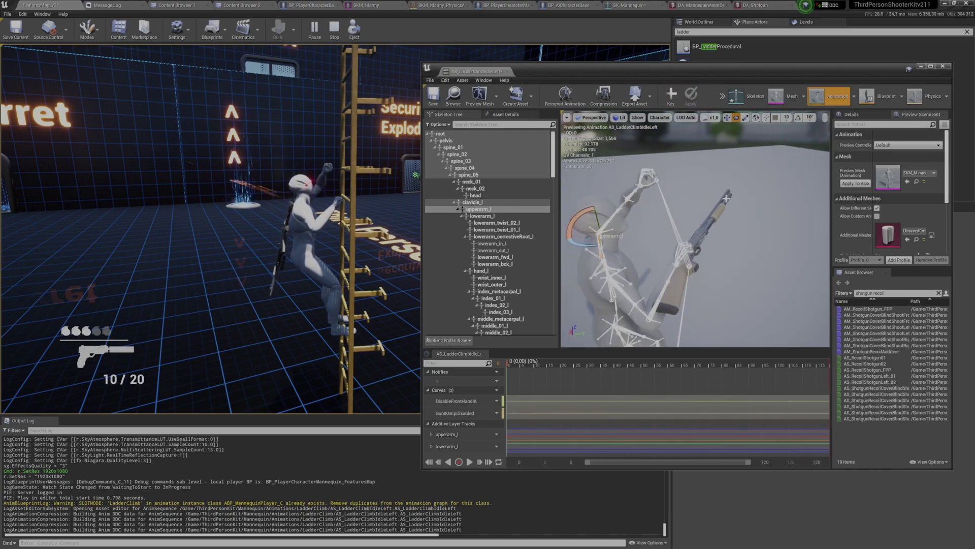
pyautogui.click(505, 216)
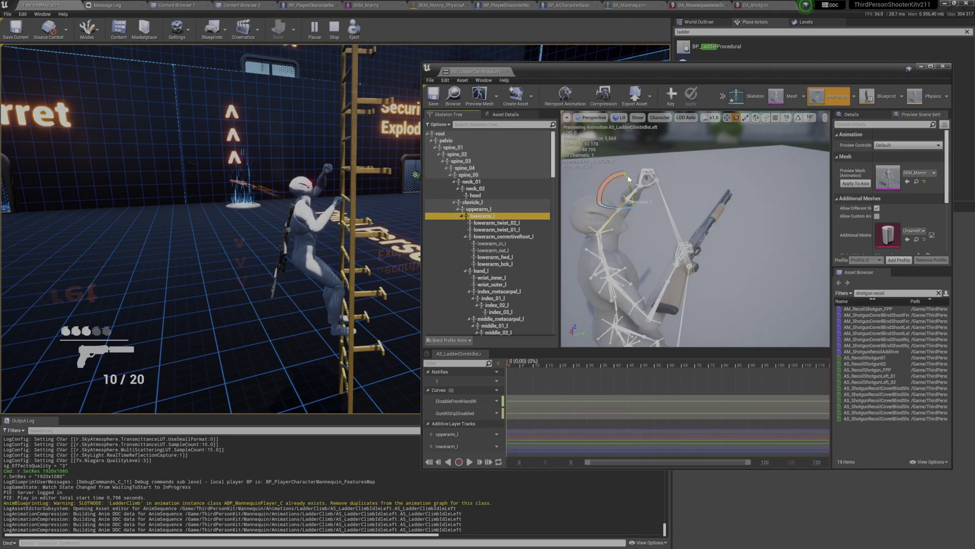
pyautogui.moveTo(611, 181); pyautogui.dragTo(618, 176)
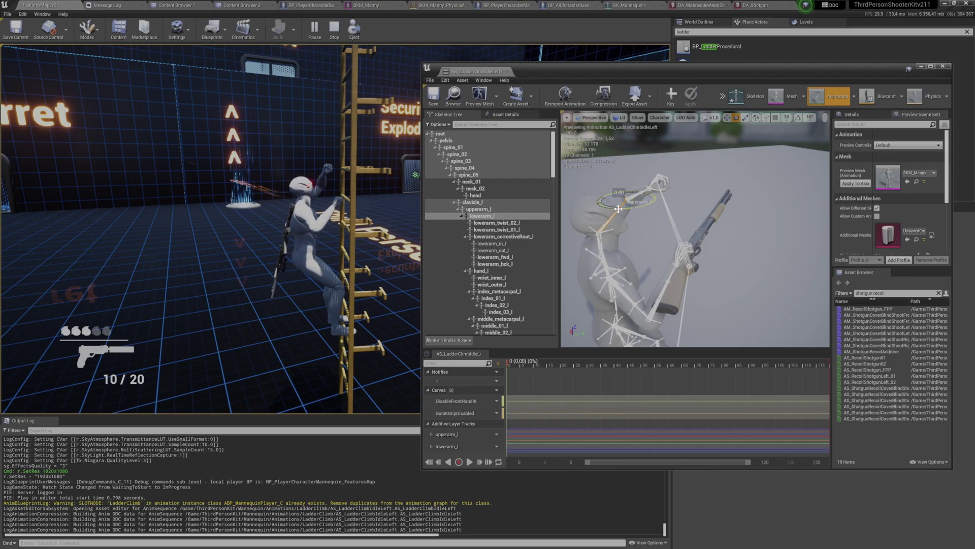
pyautogui.moveTo(621, 207); pyautogui.dragTo(617, 207)
pyautogui.click(671, 95)
pyautogui.click(693, 95)
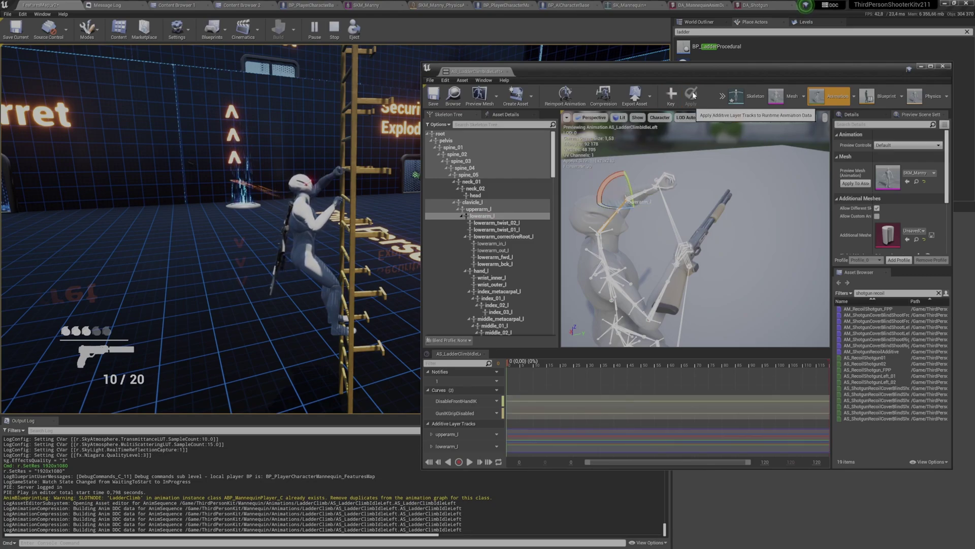
# - Rotate upperarm_l again to shift the raised left arm inward, keying and applying the new rotation
pyautogui.keyDown('alt'); pyautogui.moveTo(699, 198); pyautogui.dragTo(669, 175); pyautogui.keyUp('alt')
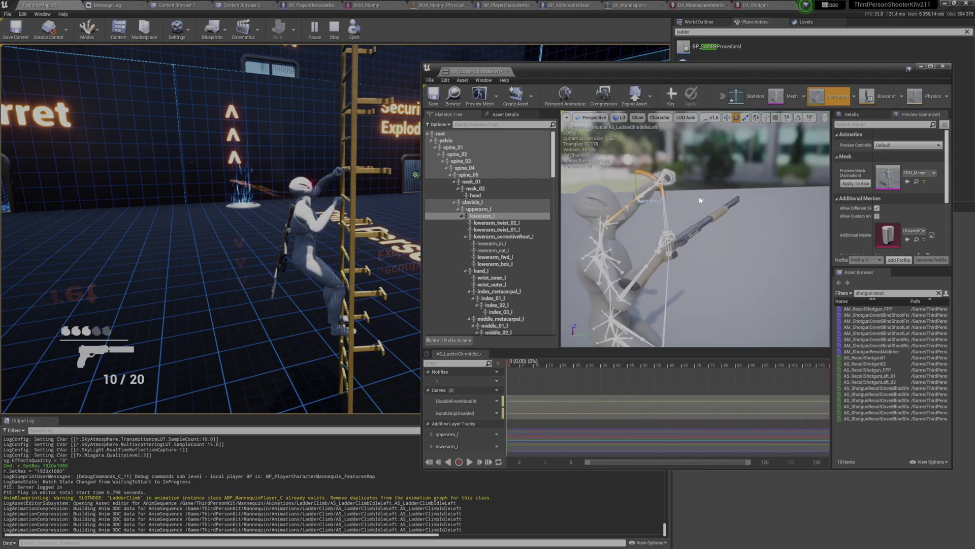
pyautogui.moveTo(657, 236)
pyautogui.keyDown('alt'); pyautogui.mouseDown()
pyautogui.moveTo(635, 218)
pyautogui.moveTo(662, 252)
pyautogui.mouseUp(); pyautogui.keyUp('alt')
pyautogui.click(479, 209)
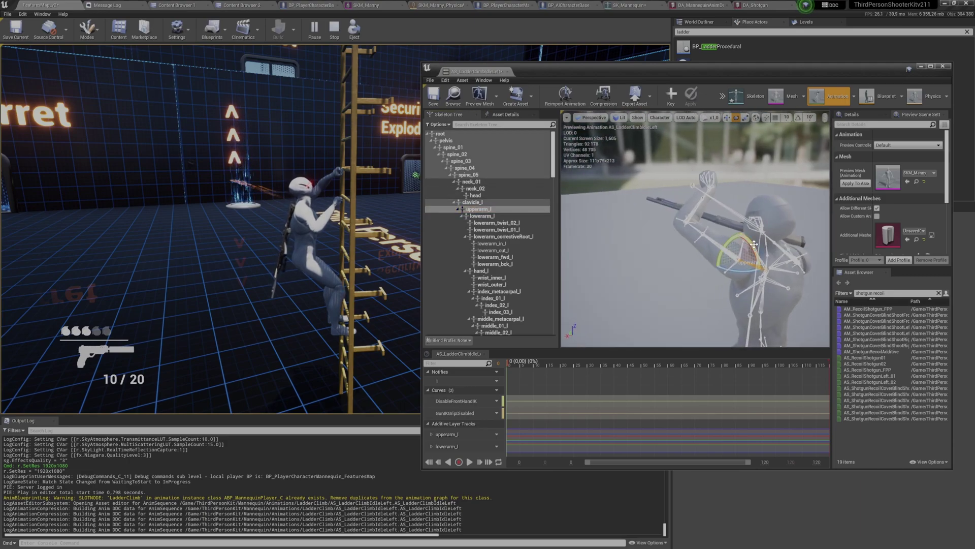
pyautogui.moveTo(752, 249); pyautogui.dragTo(736, 235)
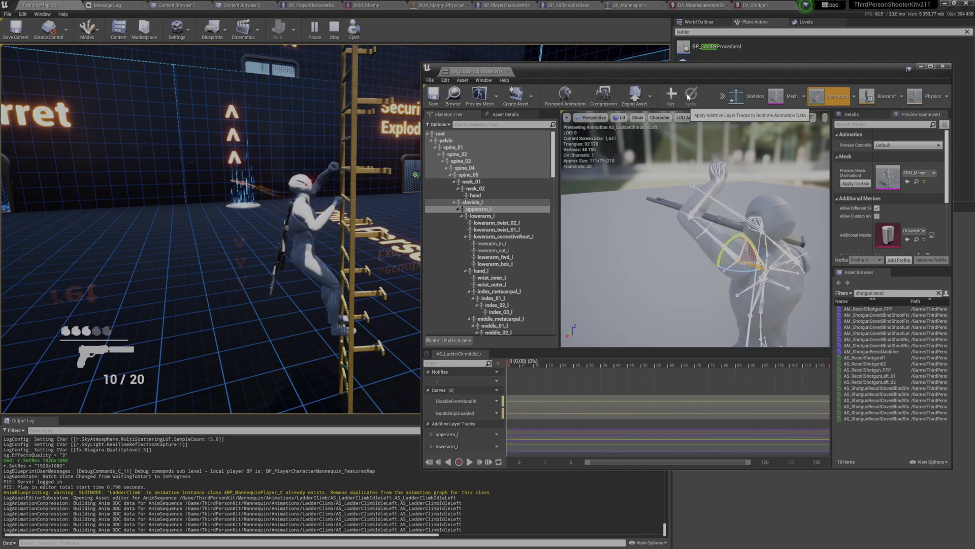
# - Fine-tune the lowerarm_l rotation so the left hand meets the ladder rung in game, keying and applying each adjustment
pyautogui.keyDown('alt'); pyautogui.moveTo(696, 129); pyautogui.dragTo(646, 193); pyautogui.keyUp('alt')
pyautogui.click(511, 216)
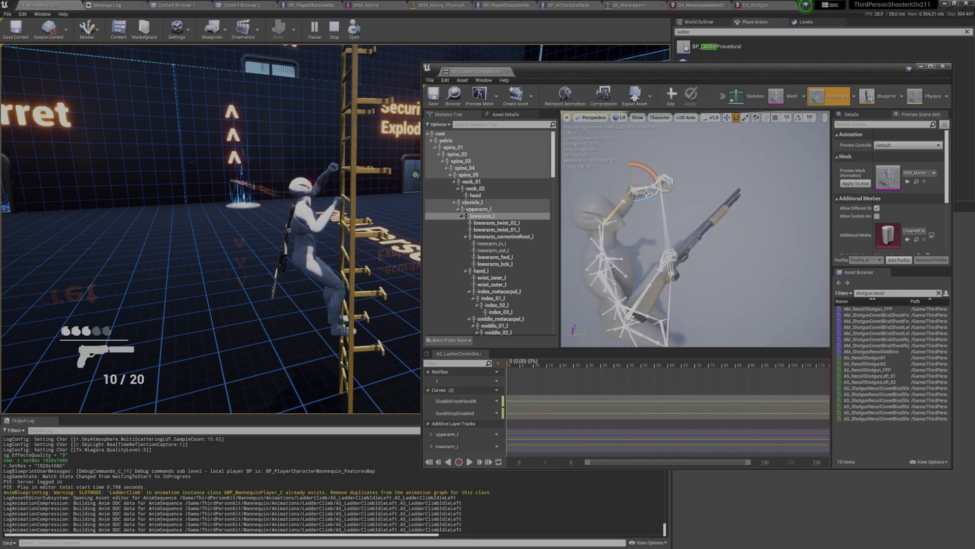
pyautogui.click(687, 99)
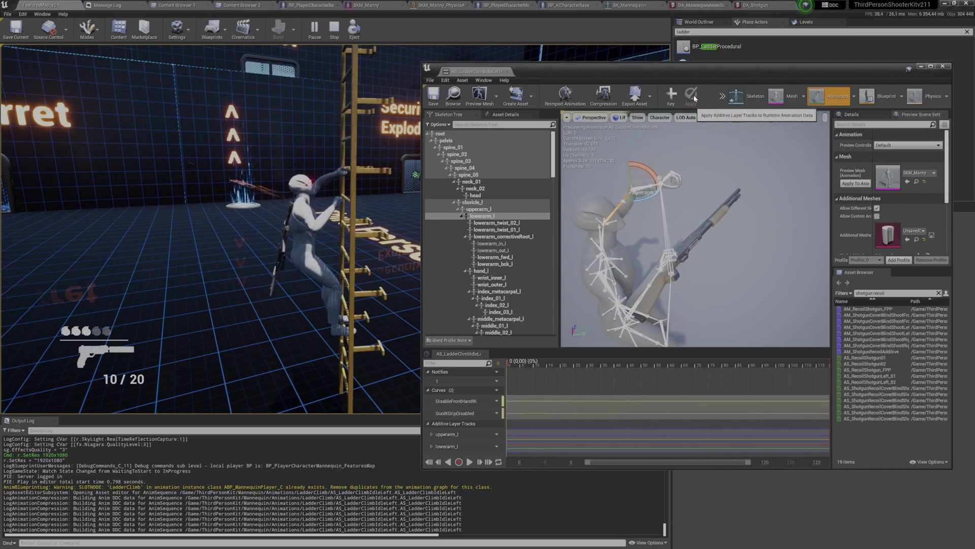
pyautogui.moveTo(649, 169); pyautogui.dragTo(646, 167)
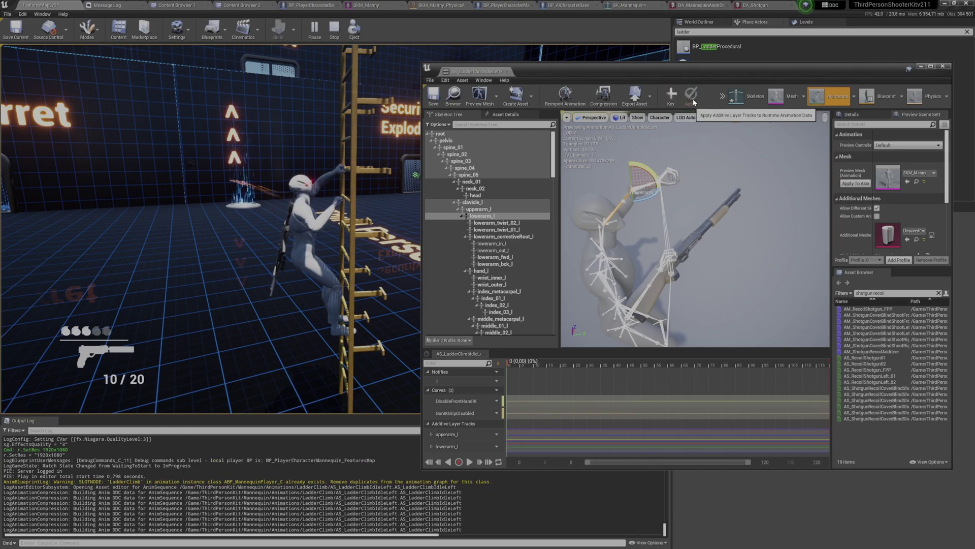
pyautogui.click(671, 96)
pyautogui.click(692, 99)
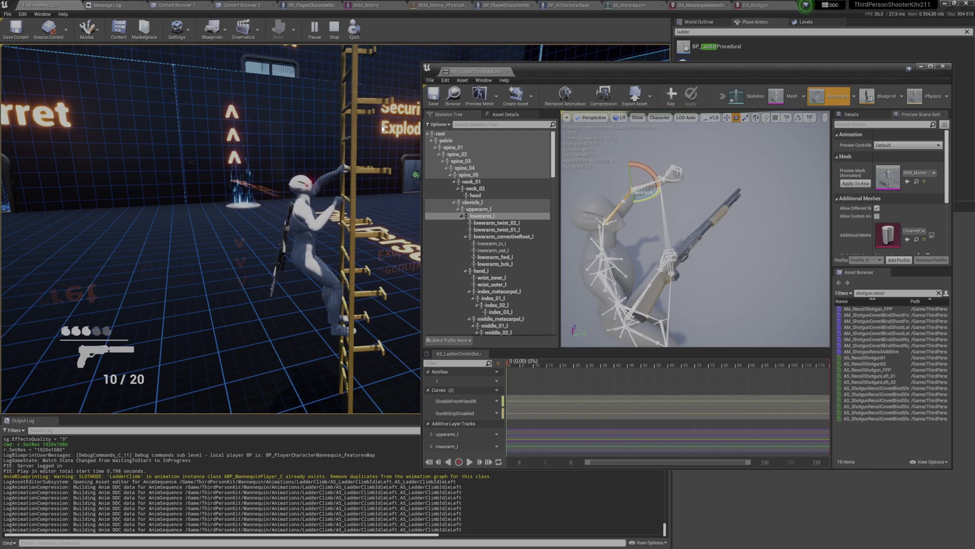
# - Save AS_LadderClimbIdleLeft and, after viewing the ladder pose in the running level, stop play and close the animation editor
pyautogui.click(434, 95)
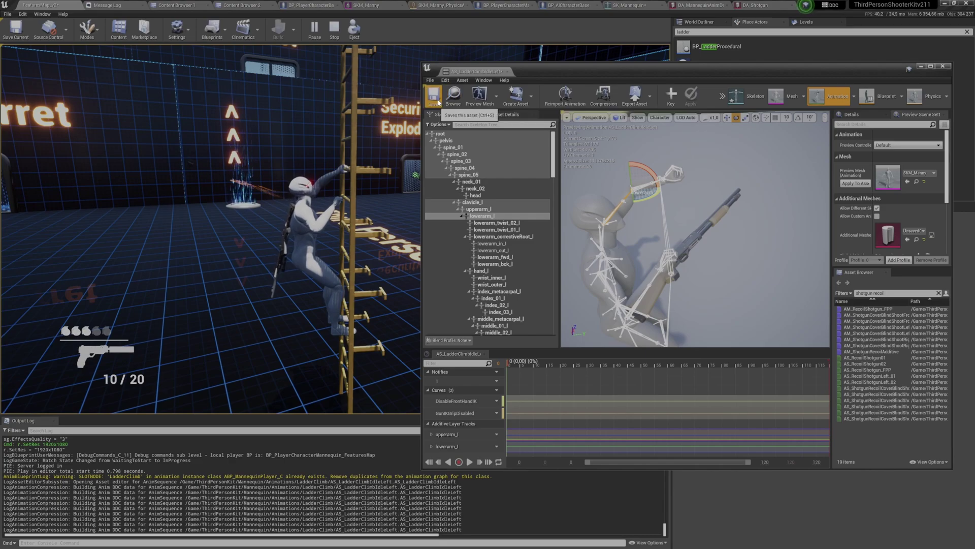
pyautogui.click(373, 174)
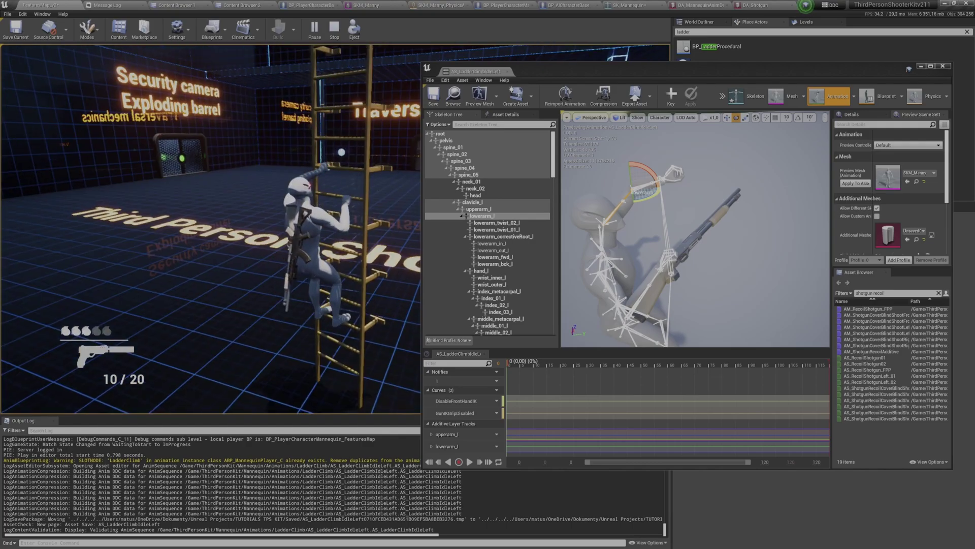
pyautogui.press('Escape')
pyautogui.middleClick(478, 73)
# - Run the level, walk to the Single press button panel, and use it repeatedly to check the character's hand position
pyautogui.moveTo(438, 176); pyautogui.dragTo(407, 240, button='right')
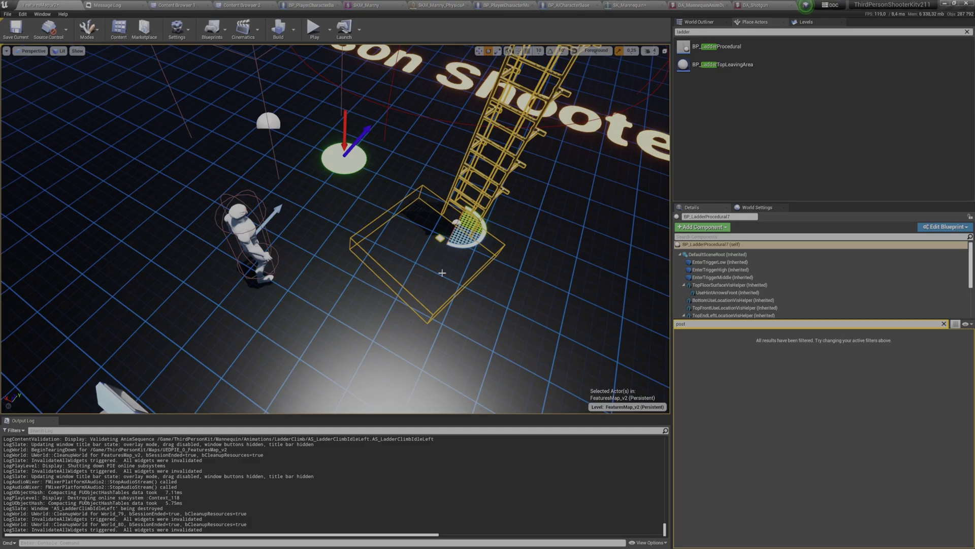
pyautogui.moveTo(415, 266); pyautogui.dragTo(409, 259, button='right')
pyautogui.hotkey('alt', 'p')
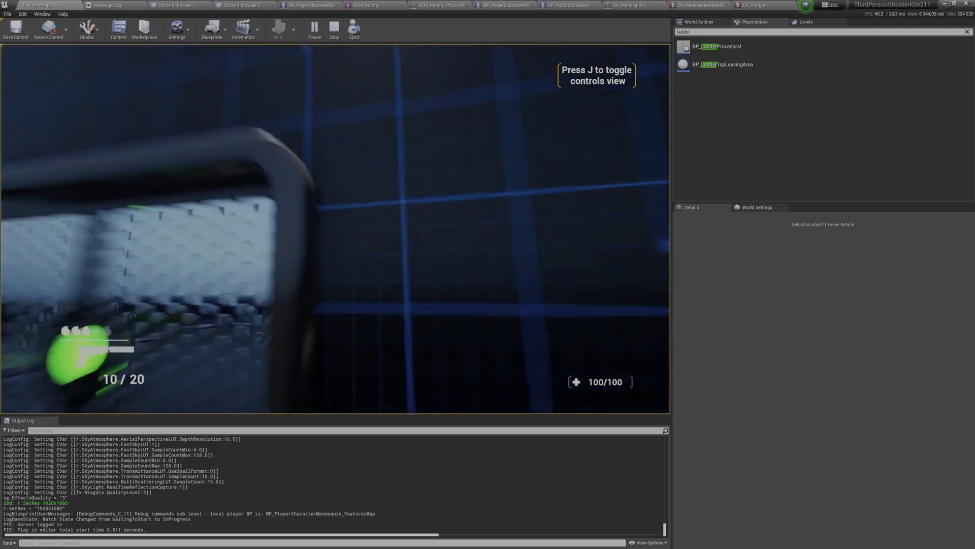
pyautogui.press('w')
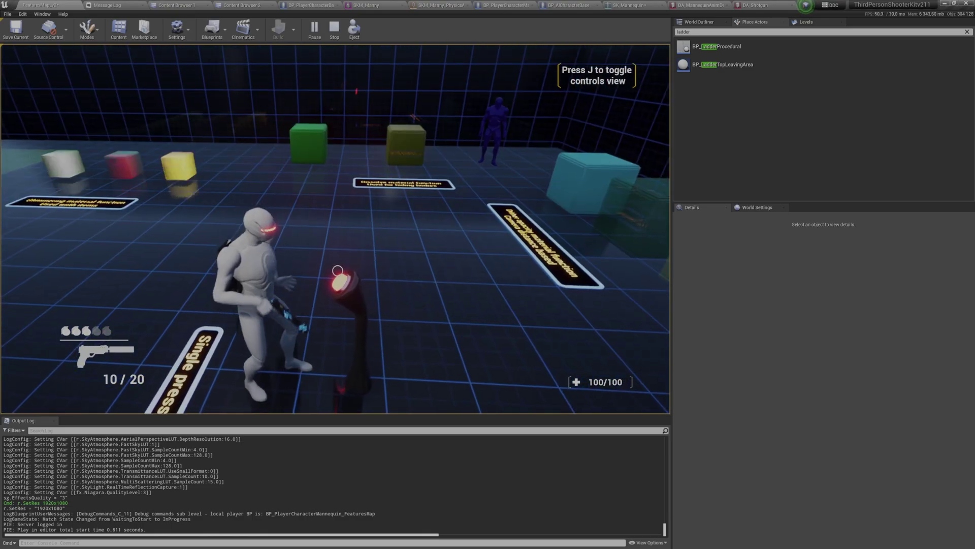
pyautogui.press('f')
pyautogui.press('f')
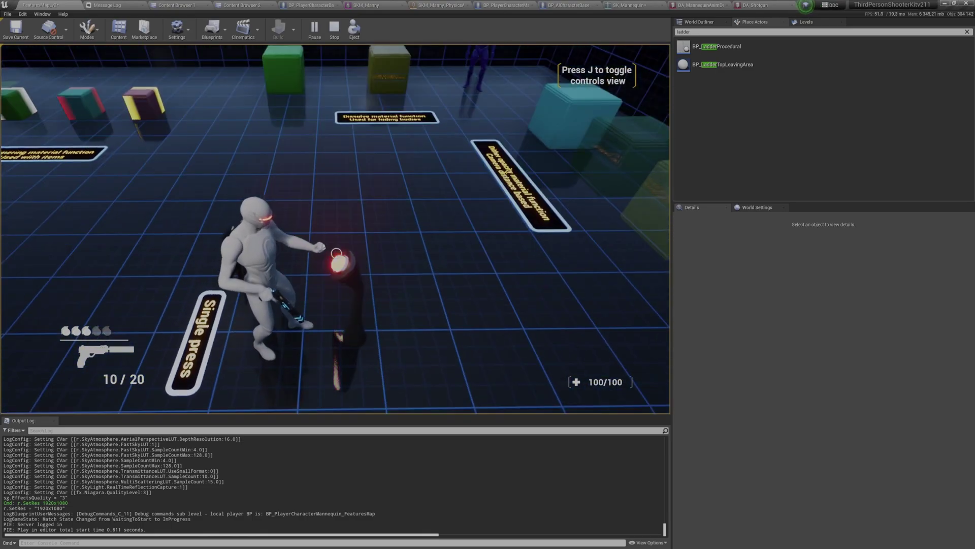
pyautogui.press('f')
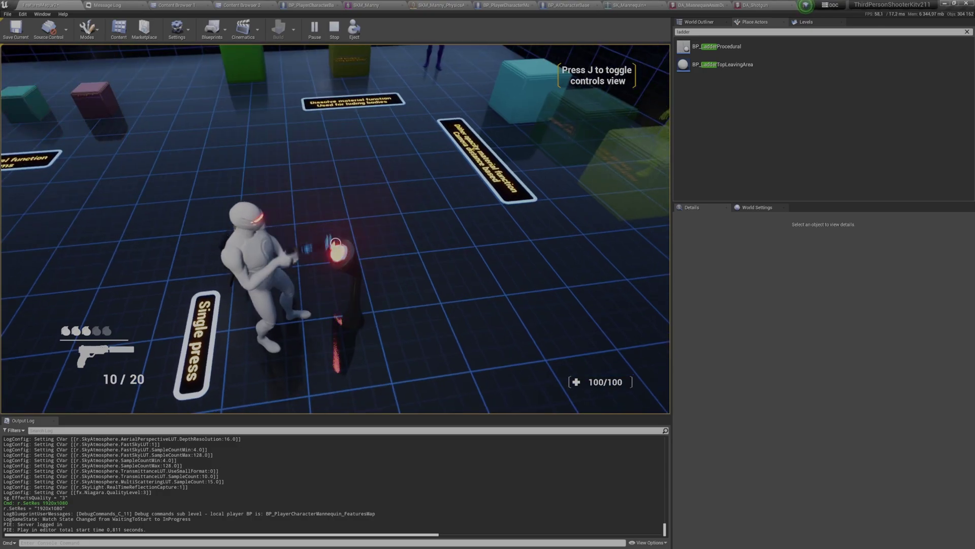
pyautogui.press('Escape')
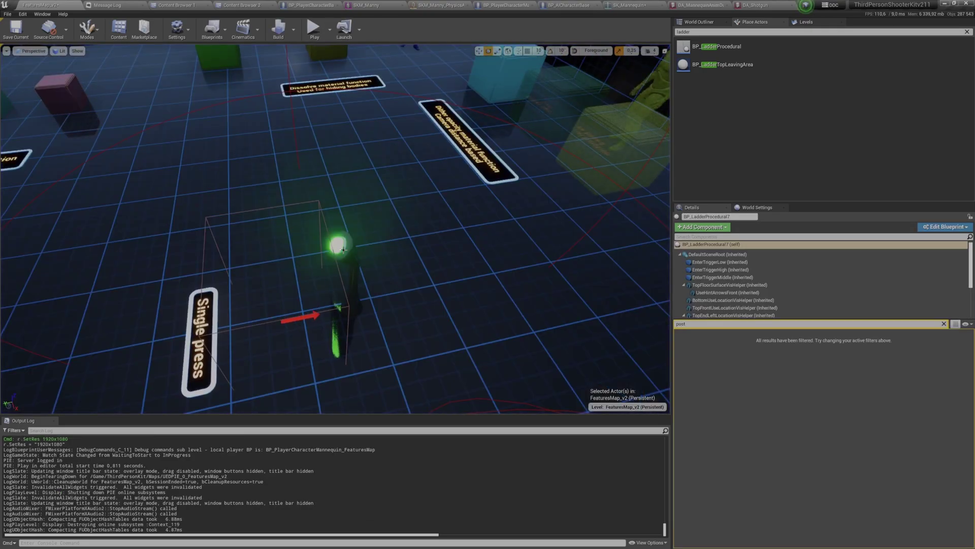
# - Select the Single press button panel, clear the details filter and enlarge the details area
pyautogui.click(343, 250)
pyautogui.click(943, 324)
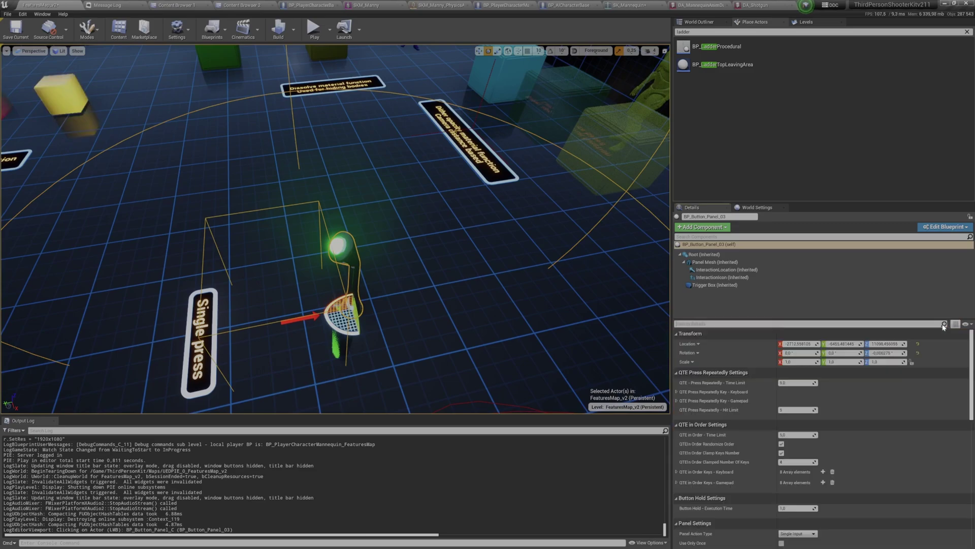
pyautogui.moveTo(813, 202); pyautogui.dragTo(817, 97)
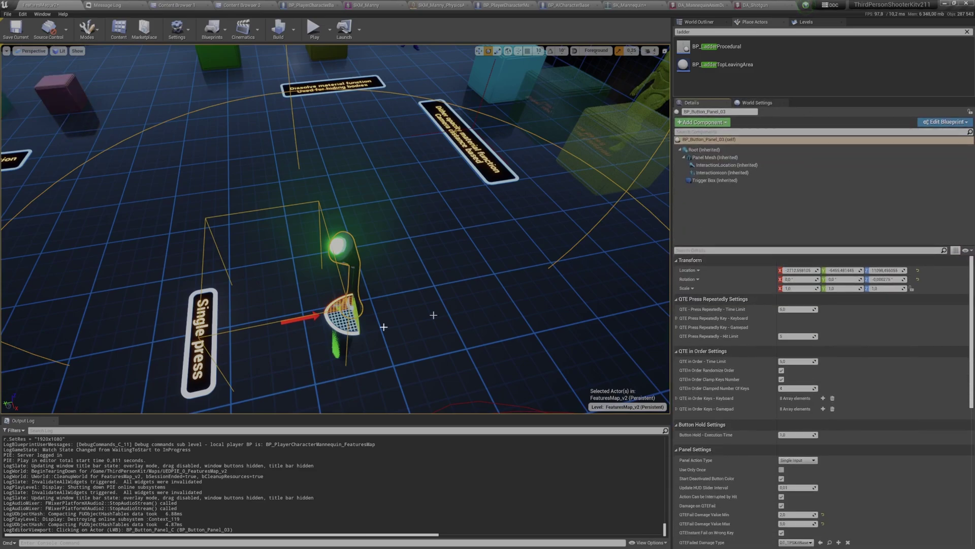
# - Select the InteractionLocation arrow of BP_Button_Panel_03 and move it closer to the panel
pyautogui.doubleClick(311, 322)
pyautogui.doubleClick(314, 317)
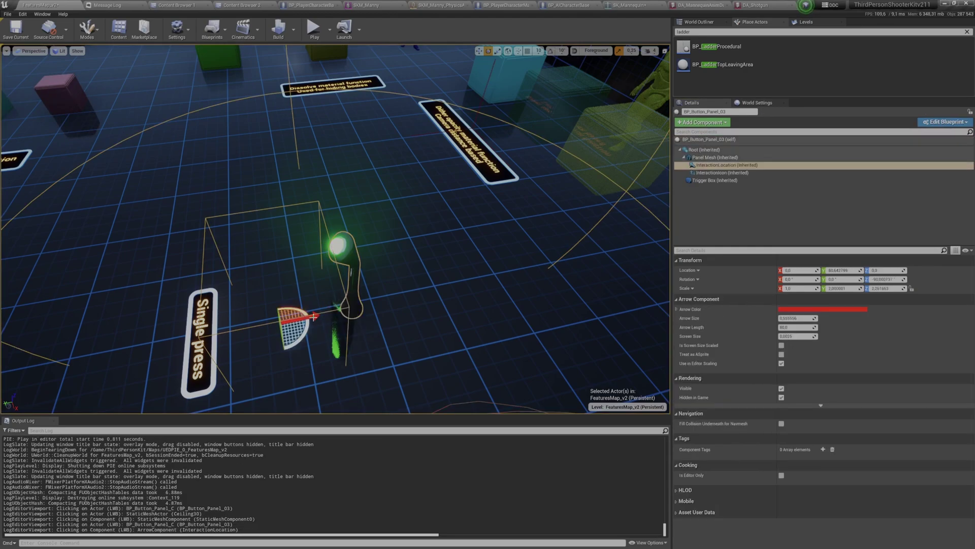
pyautogui.press('f')
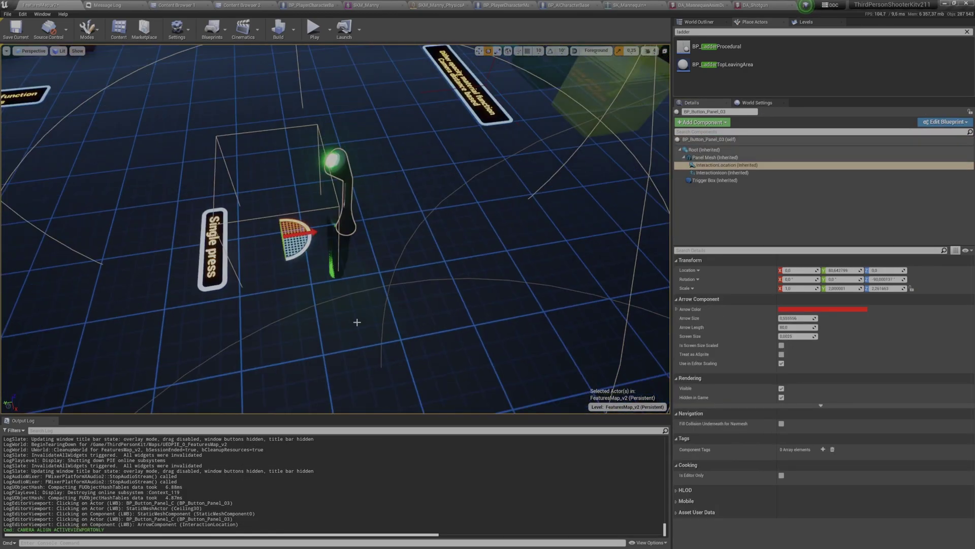
pyautogui.keyDown('alt'); pyautogui.moveTo(358, 323); pyautogui.dragTo(349, 317); pyautogui.keyUp('alt')
pyautogui.press('w')
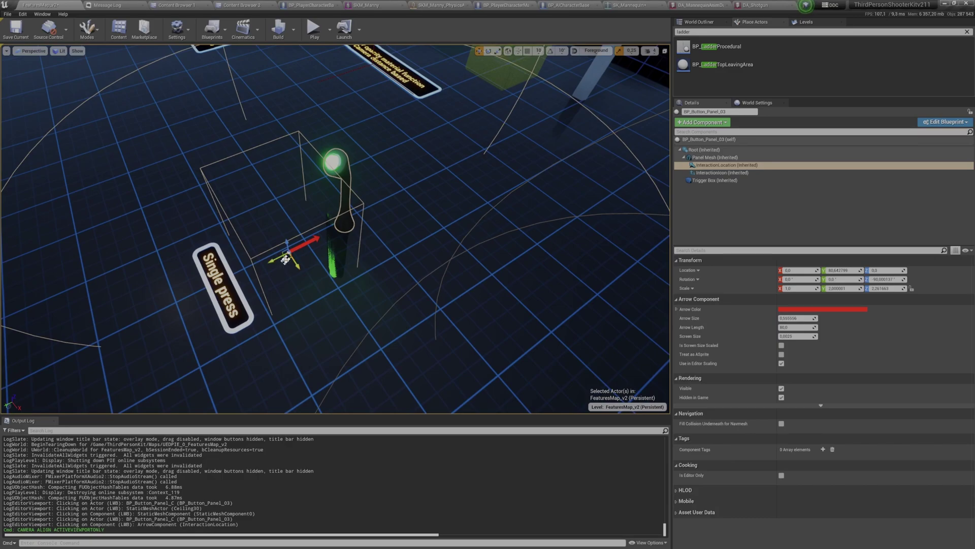
pyautogui.moveTo(275, 259); pyautogui.dragTo(313, 259)
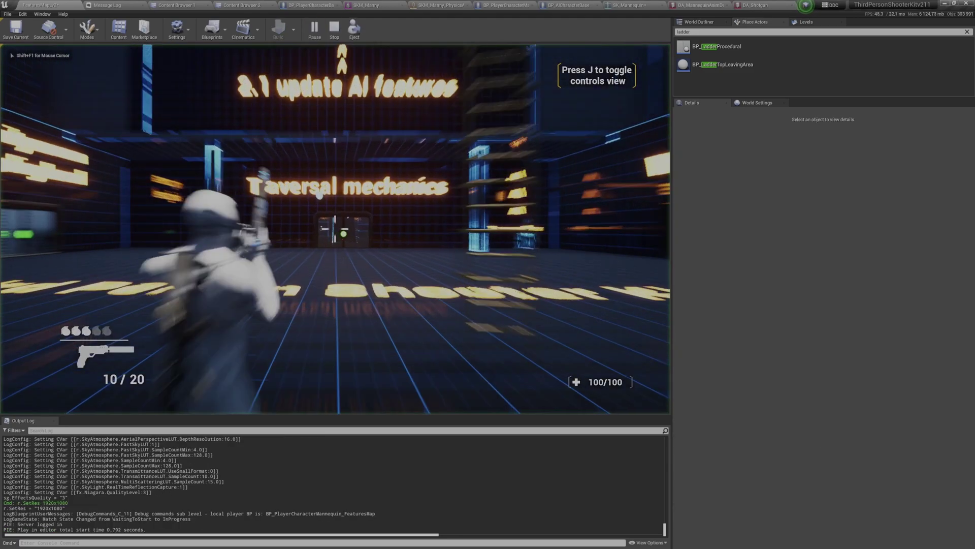
# - Play the level again and operate the Single press panel to check the hand's reach from the moved interaction location
pyautogui.press('w')
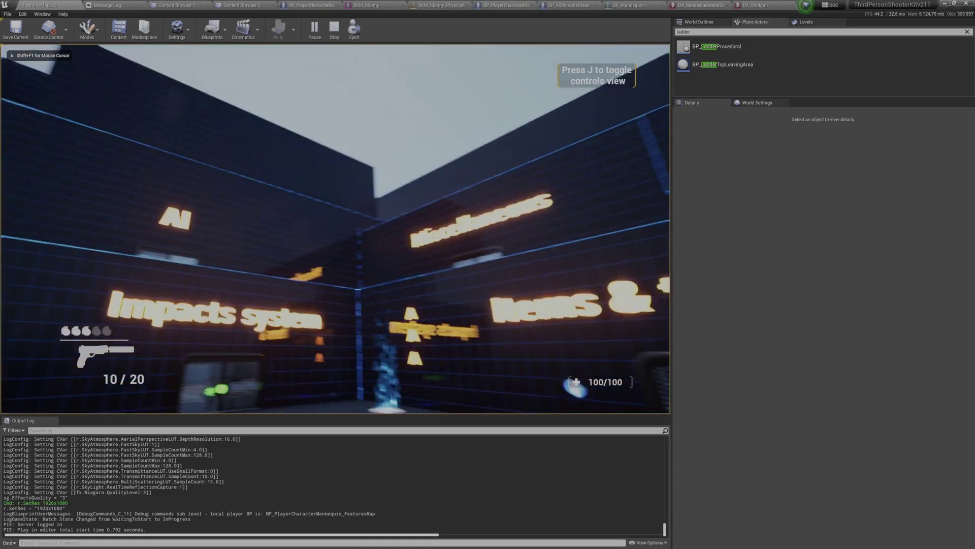
pyautogui.press('w')
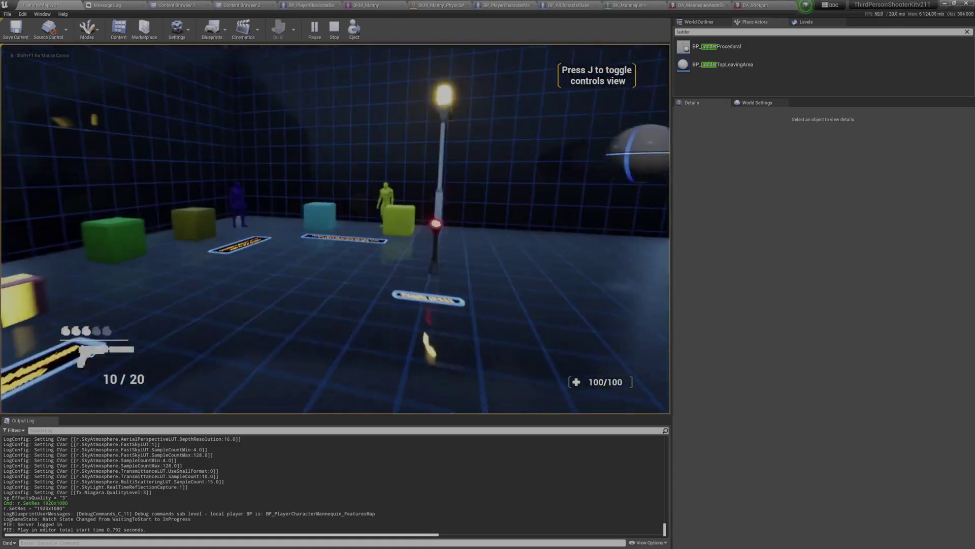
pyautogui.press('w')
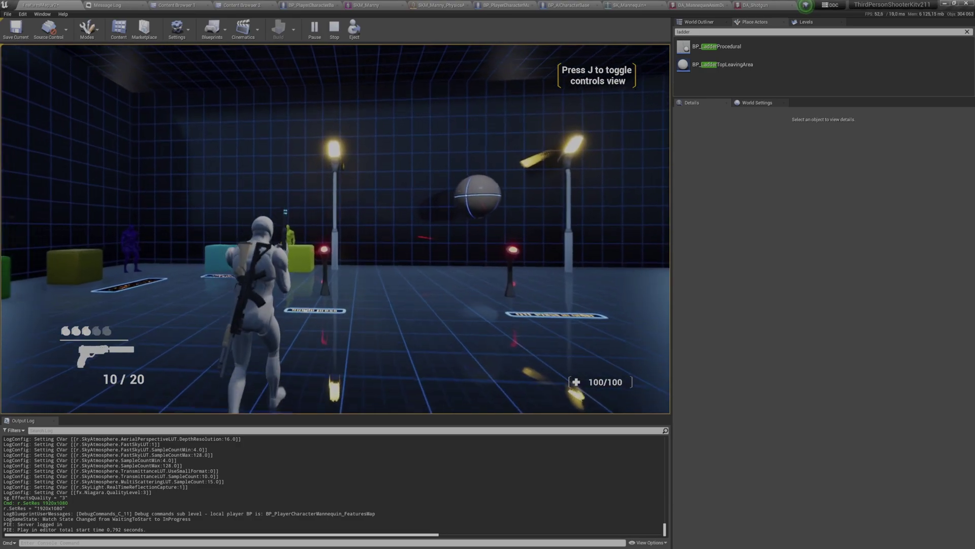
pyautogui.press('w')
pyautogui.press('f')
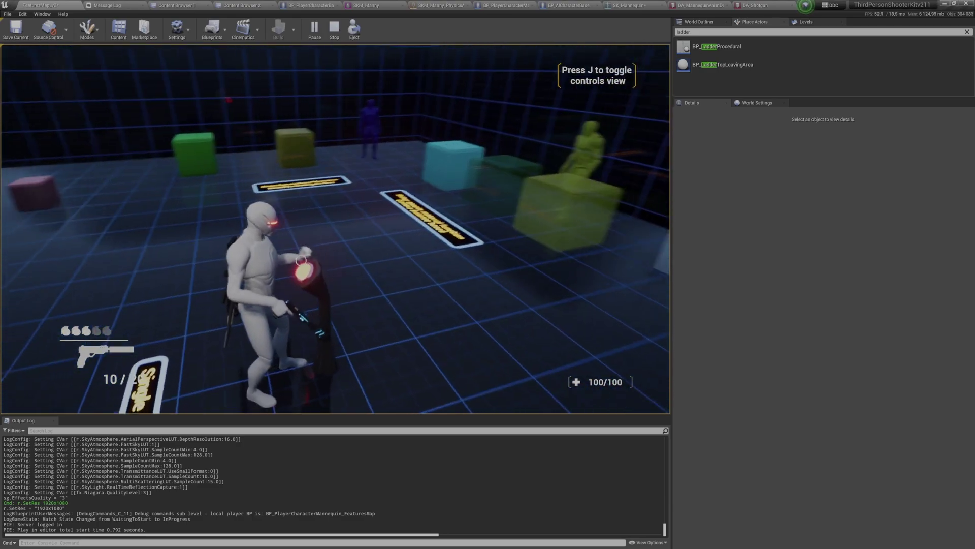
pyautogui.press('f')
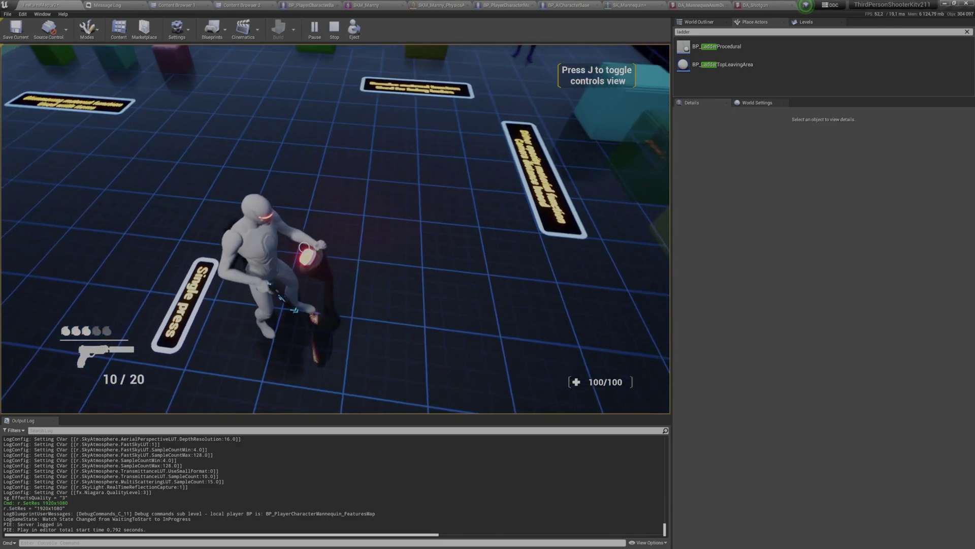
pyautogui.press('f')
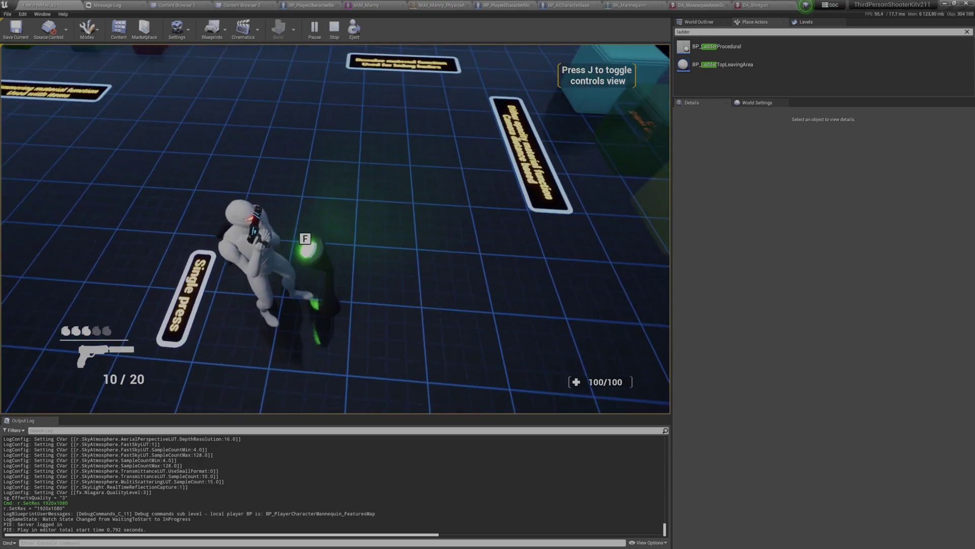
pyautogui.press('Escape')
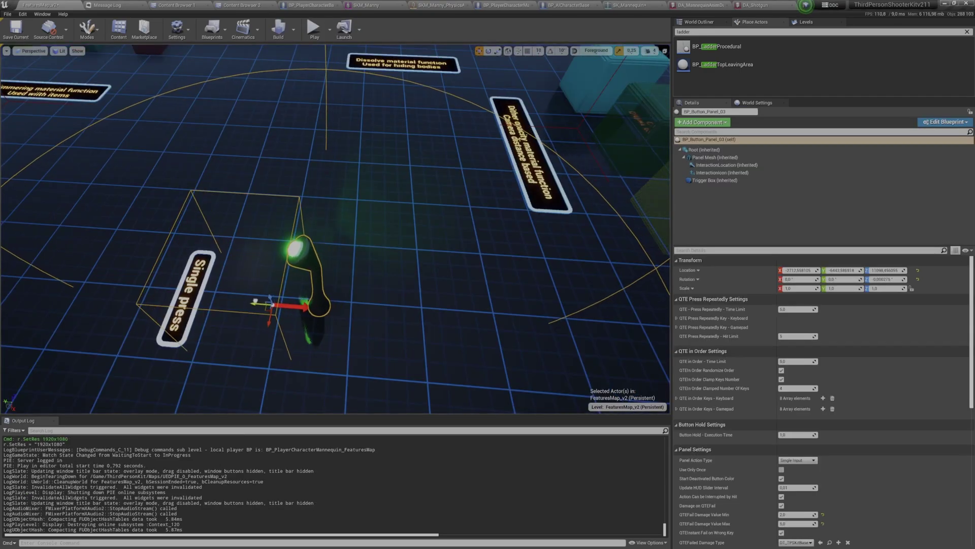
# - Select the InteractionLocation arrow of BP_Button_Panel_03 again for another position adjustment
pyautogui.doubleClick(314, 306)
pyautogui.click(314, 306)
pyautogui.click(732, 165)
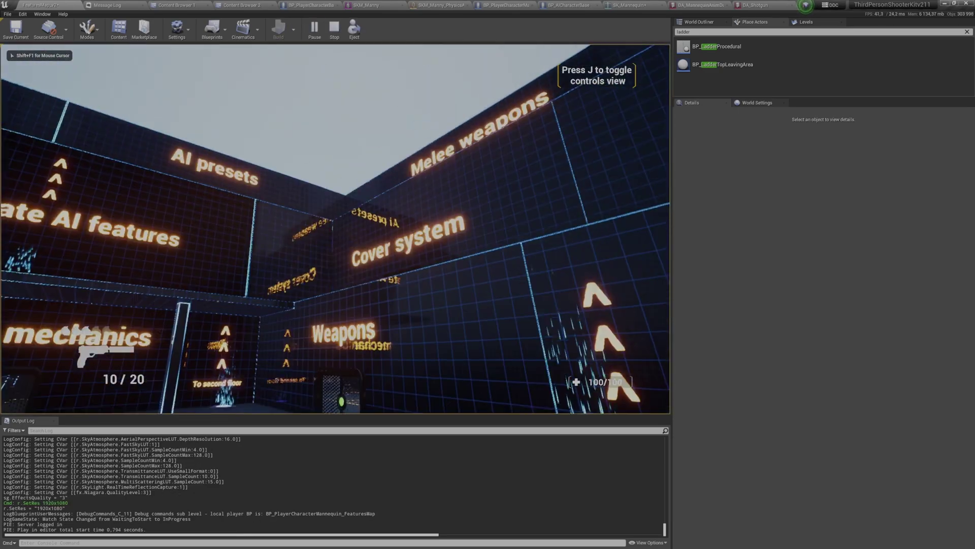
# - Run the level, walk through the Miscellaneous door to the Single press panel and operate it to check the hand's reach
pyautogui.press('w')
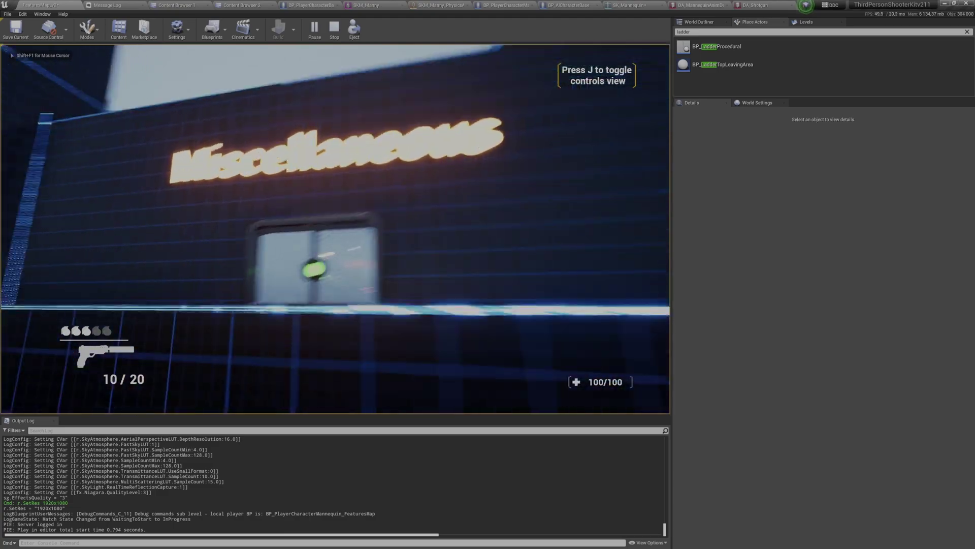
pyautogui.press('w')
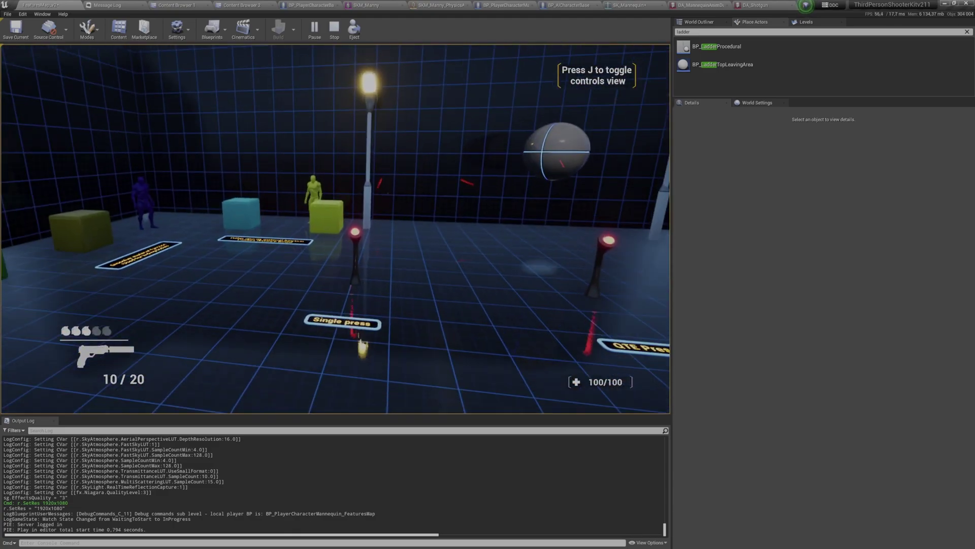
pyautogui.press('w')
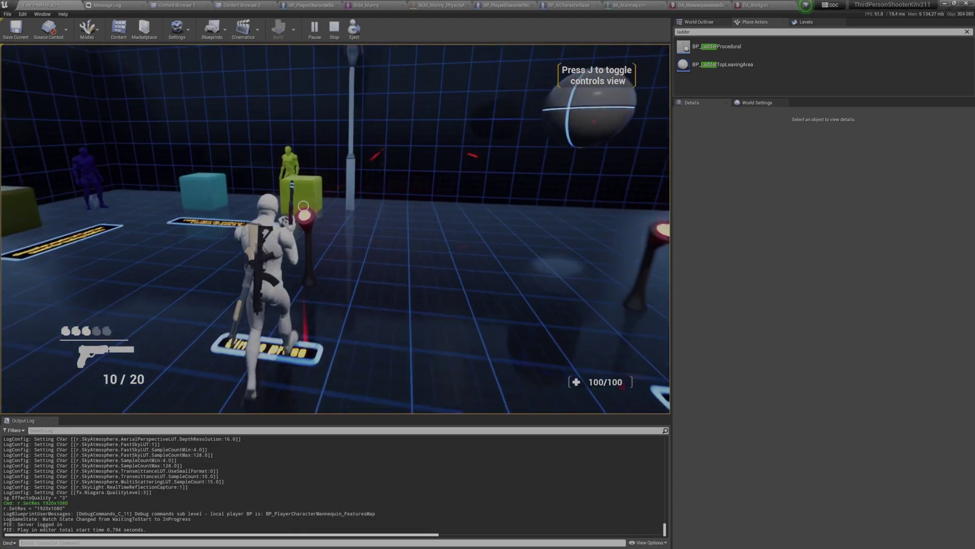
pyautogui.press('w')
pyautogui.press('f')
pyautogui.press('f')
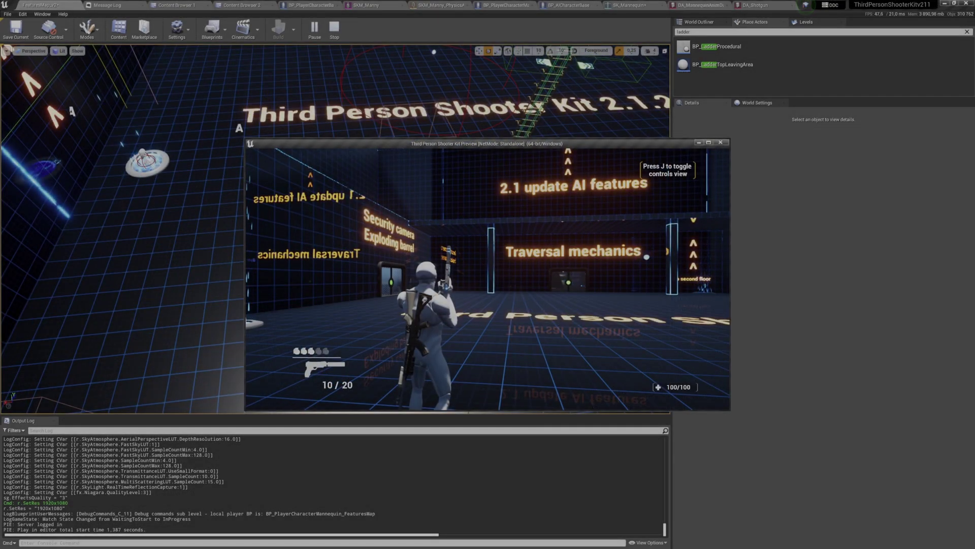
# - Play the level in a new window and check the pistol's first-person aim view while walking forward and backward
pyautogui.press('w')
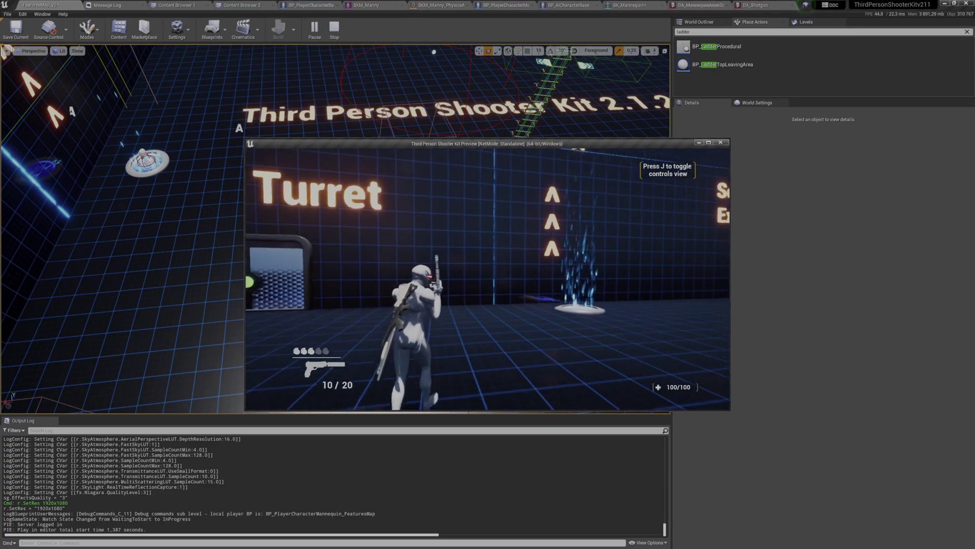
pyautogui.rightClick(488, 279)
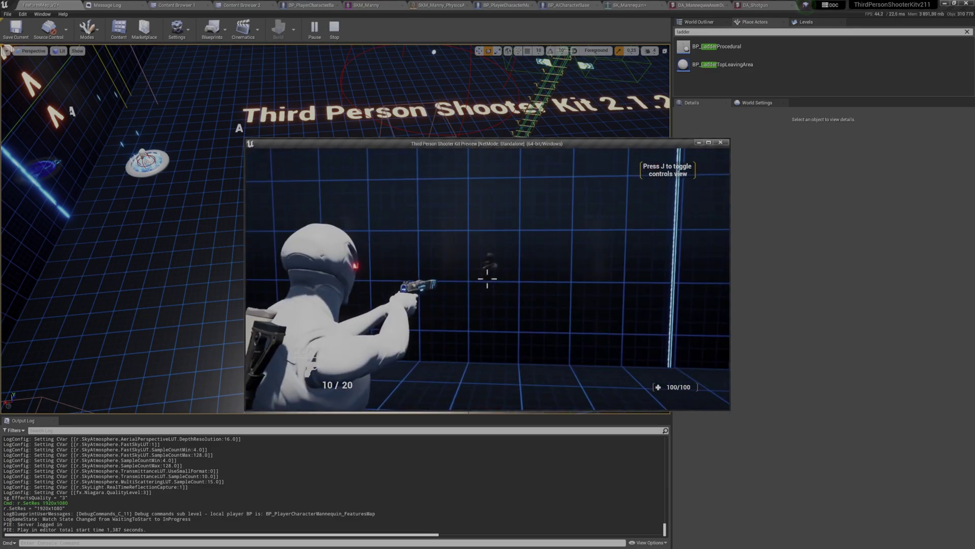
pyautogui.press('v')
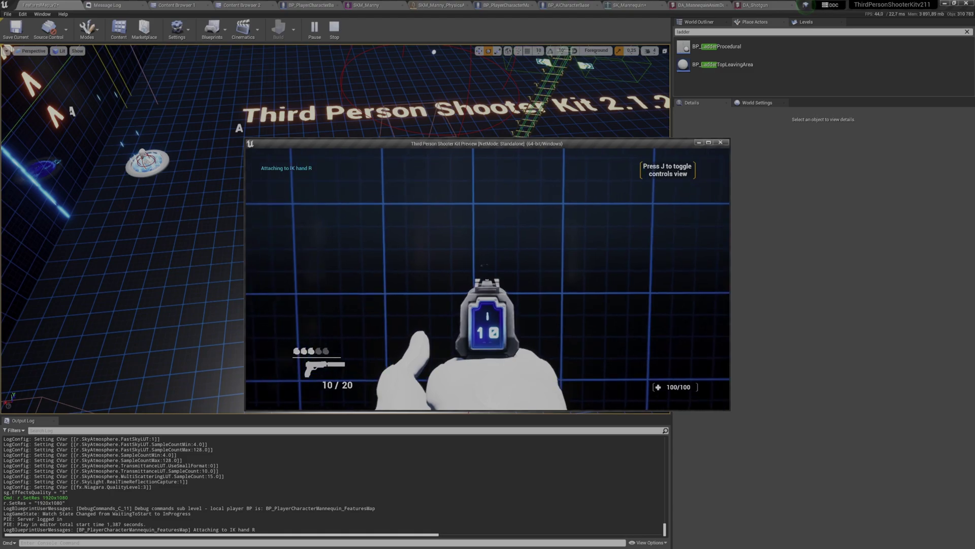
pyautogui.press('w')
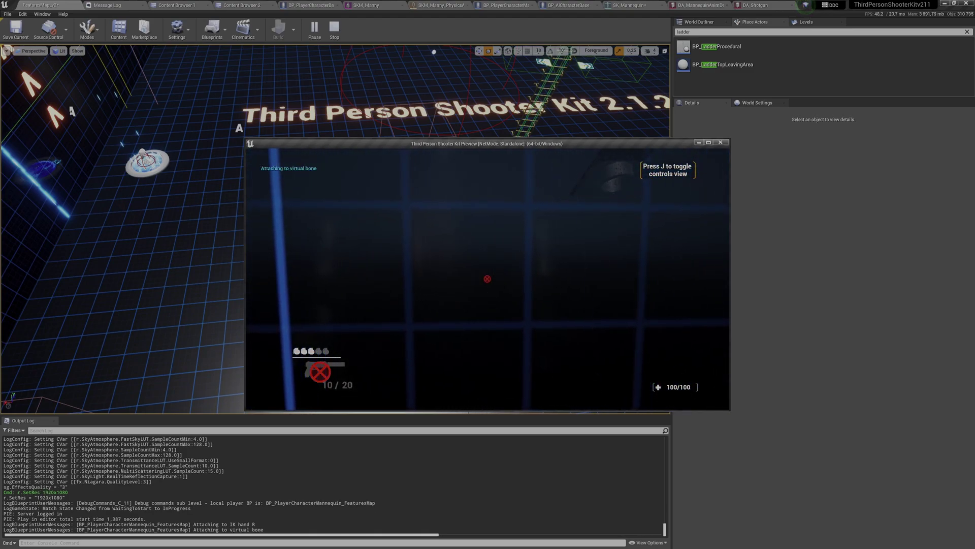
pyautogui.press('s')
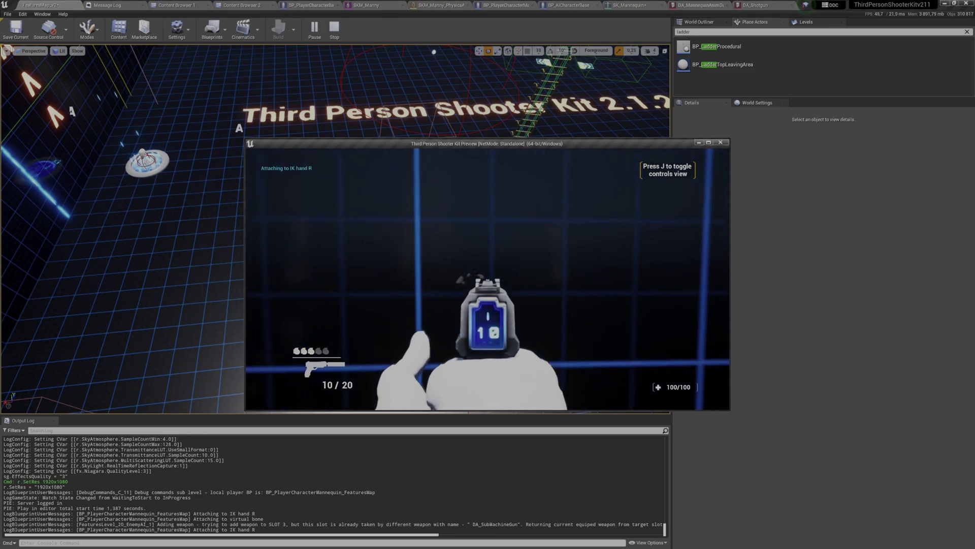
pyautogui.press('w')
pyautogui.press('s')
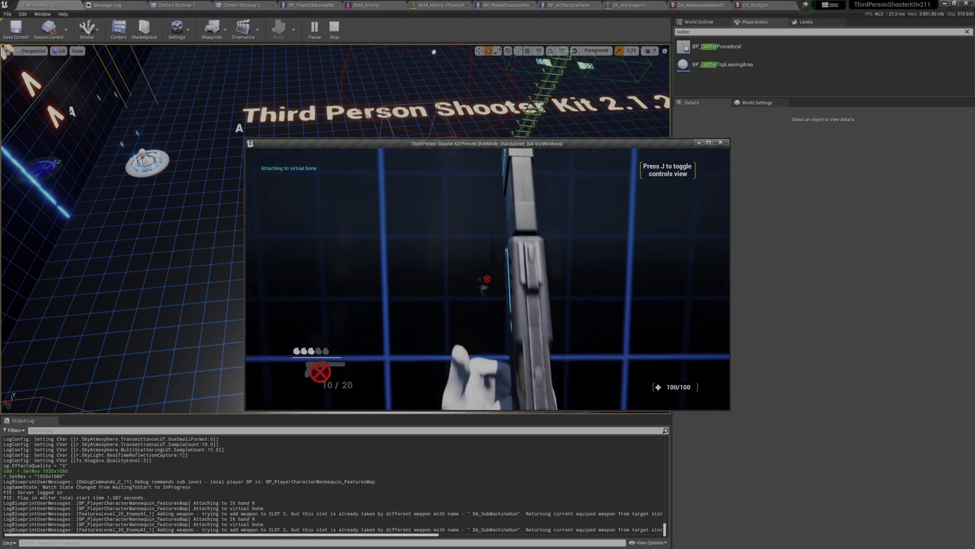
pyautogui.press('Escape')
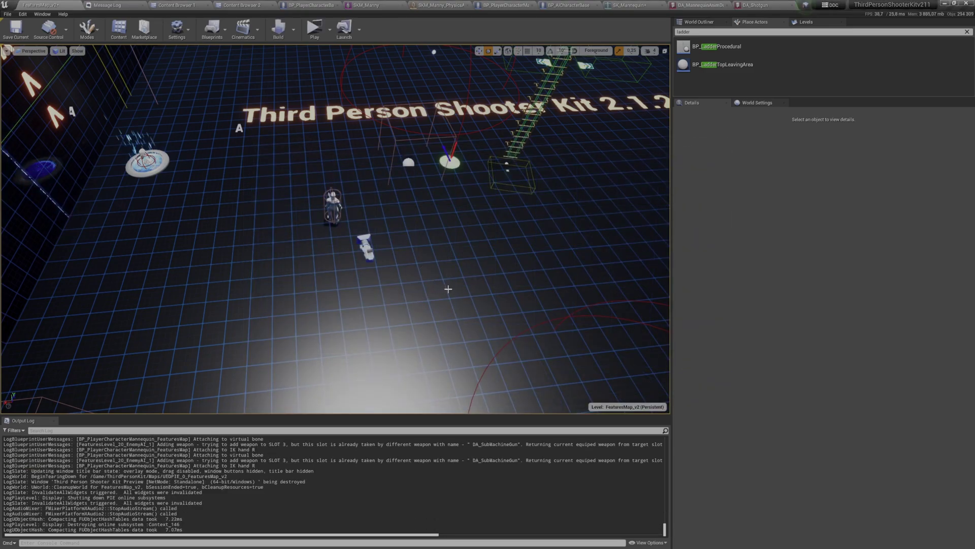
# - Filter the player character mannequin's details by "fpp cam" and set its FPPCamera Offset Location to X 23 and Y 0
pyautogui.click(332, 206)
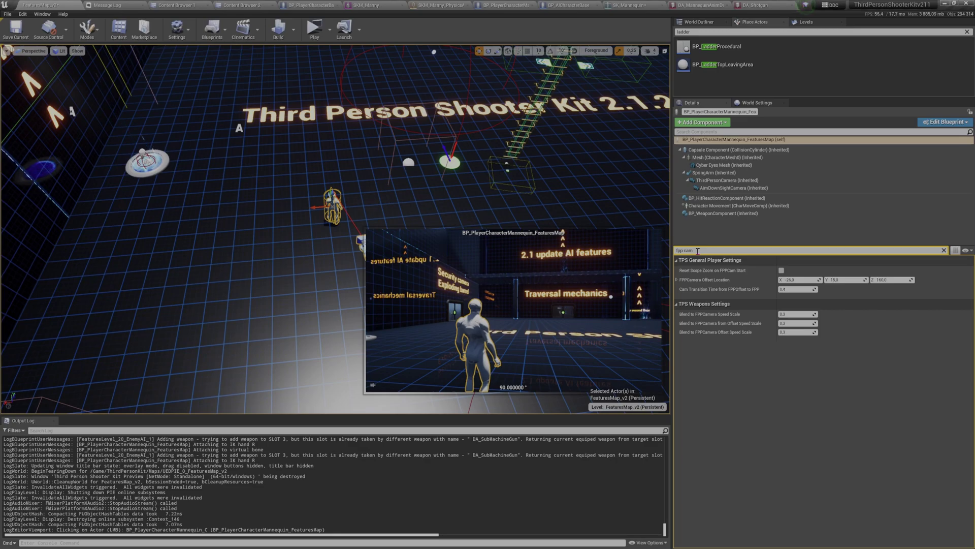
pyautogui.click(807, 280)
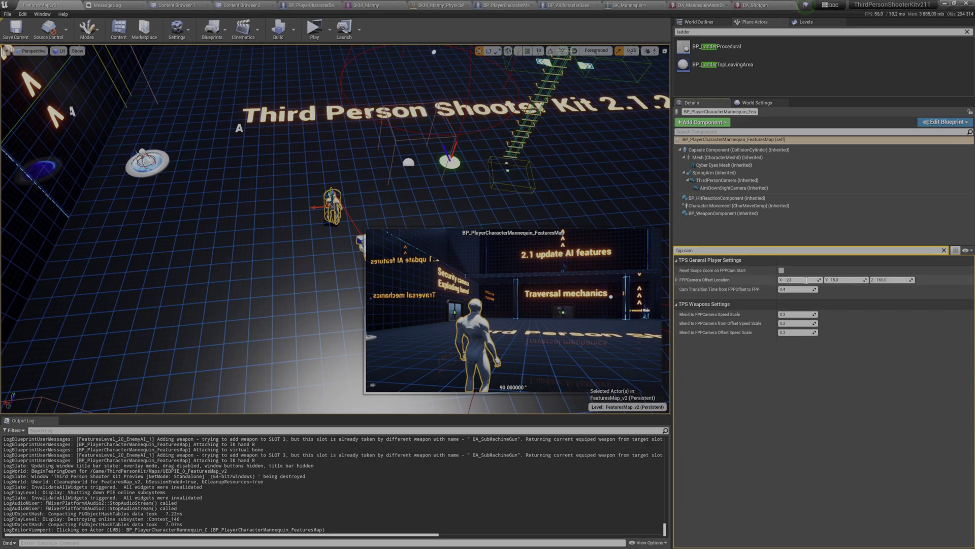
pyautogui.press('Tab')
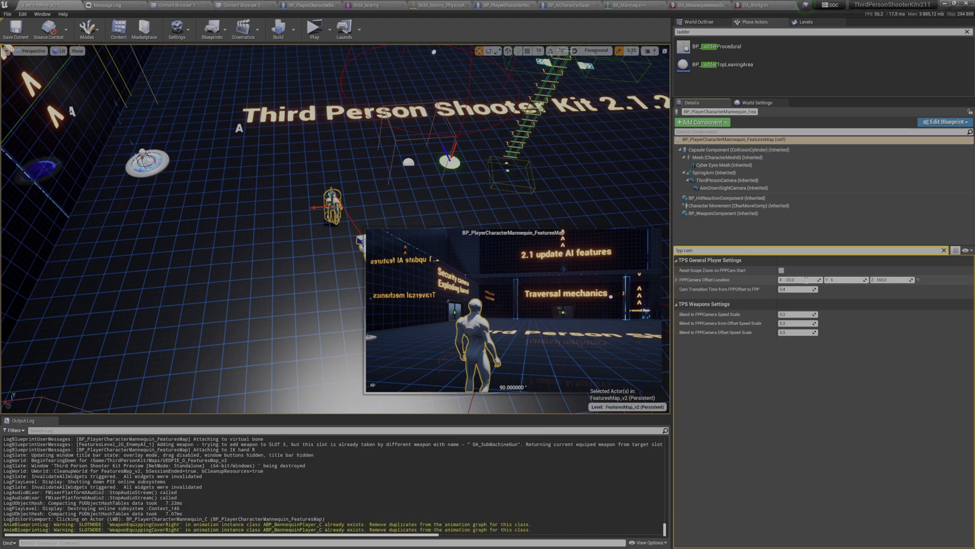
pyautogui.press('Return')
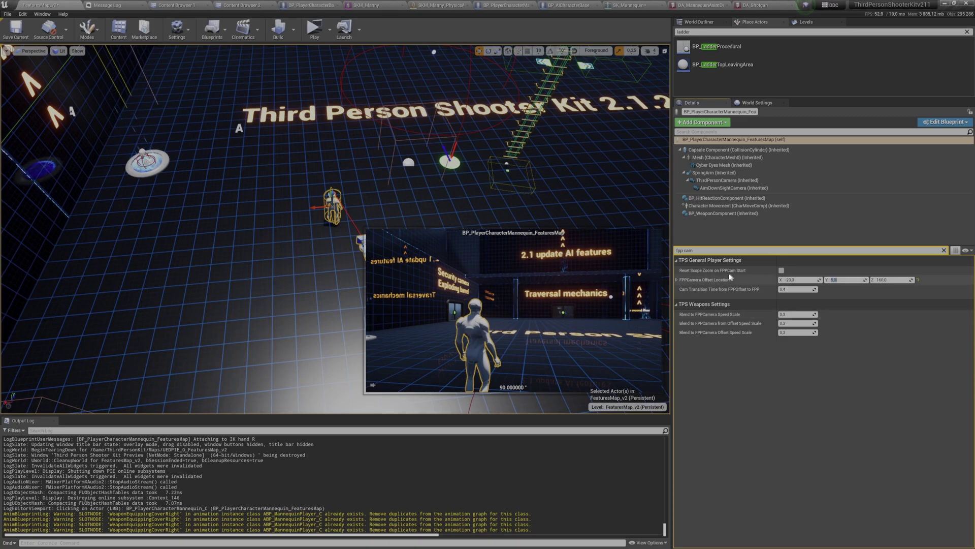
pyautogui.moveTo(725, 279)
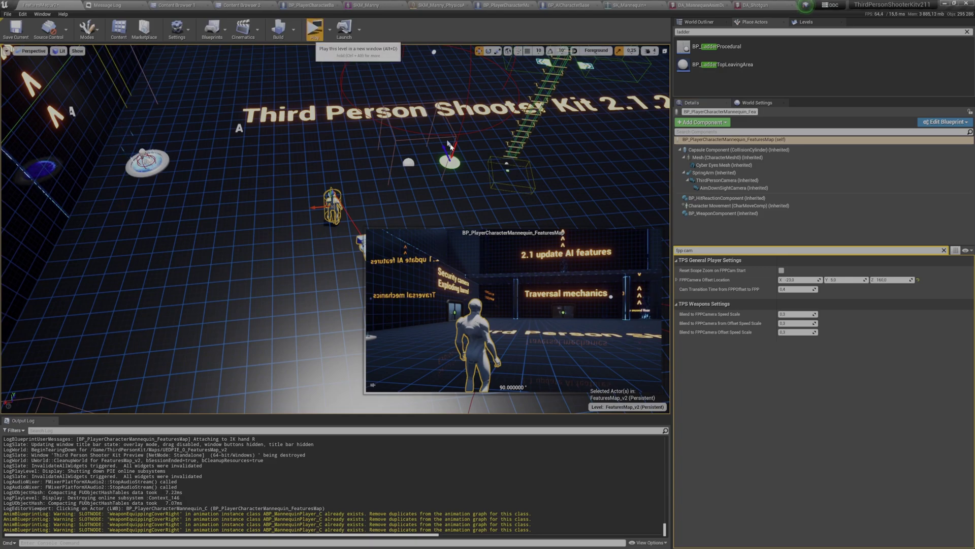
# - Play the level in a new window and check first-person aiming with the pistol and rifle while moving, then stop the preview
pyautogui.press('w')
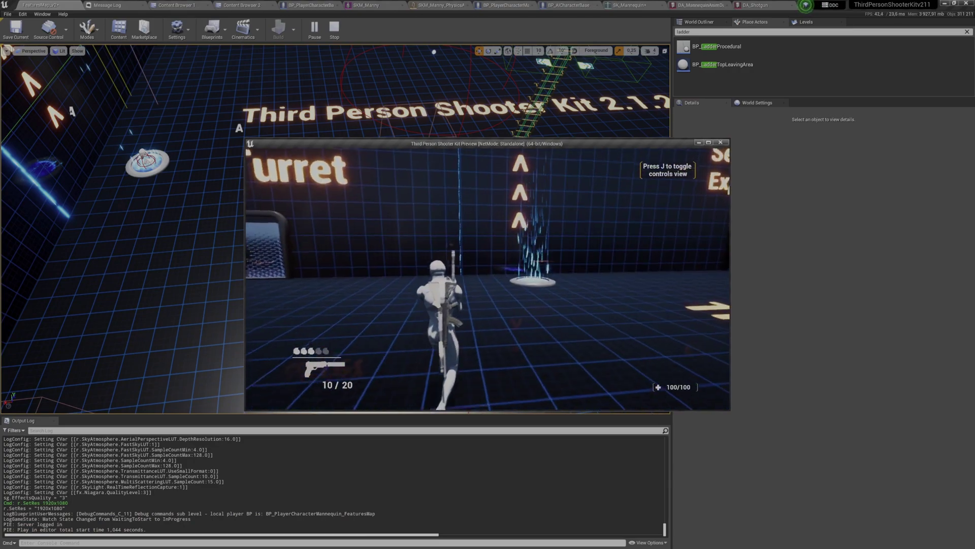
pyautogui.rightClick(487, 278)
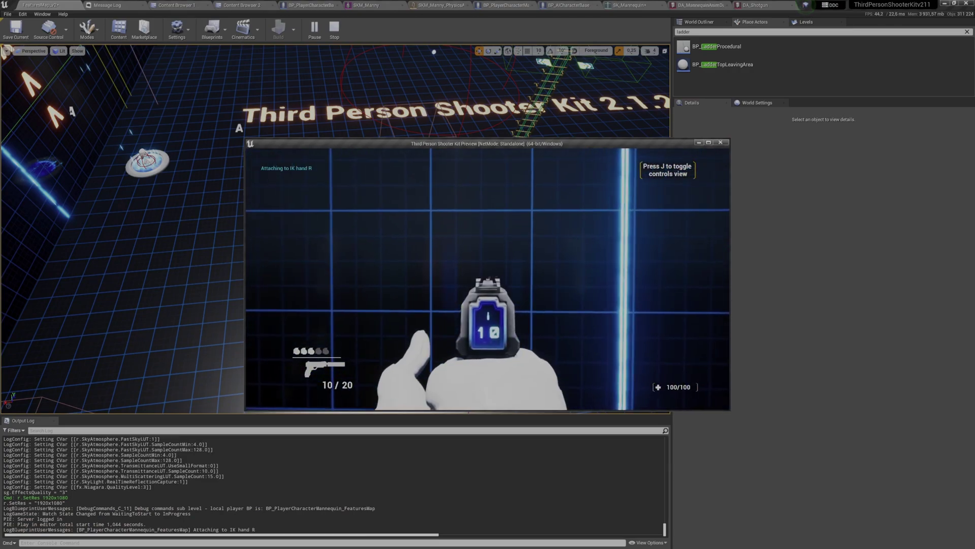
pyautogui.press('2')
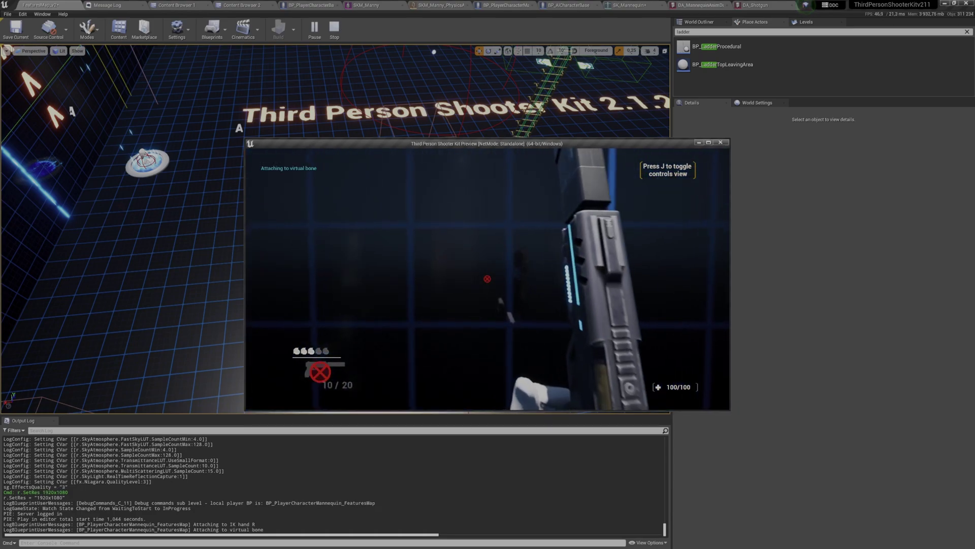
pyautogui.press('1')
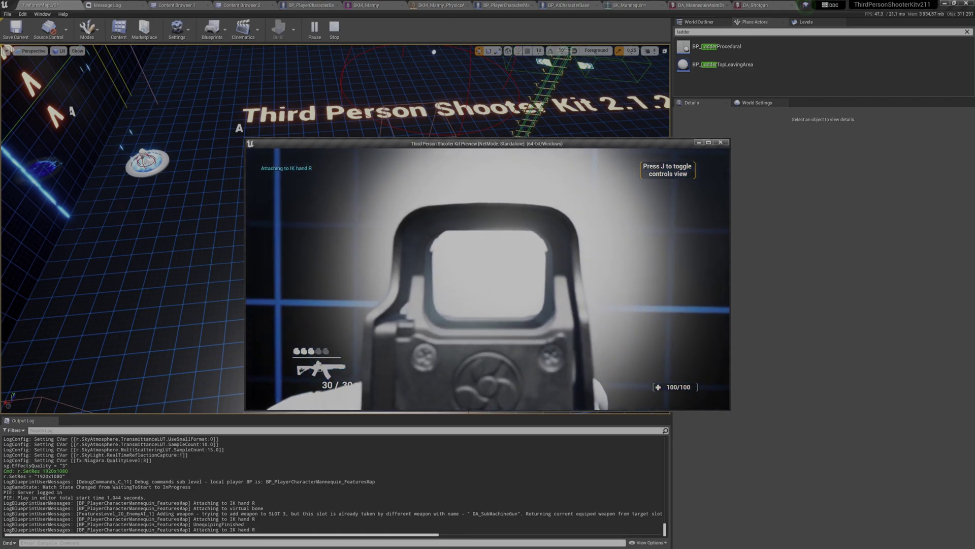
pyautogui.press('w')
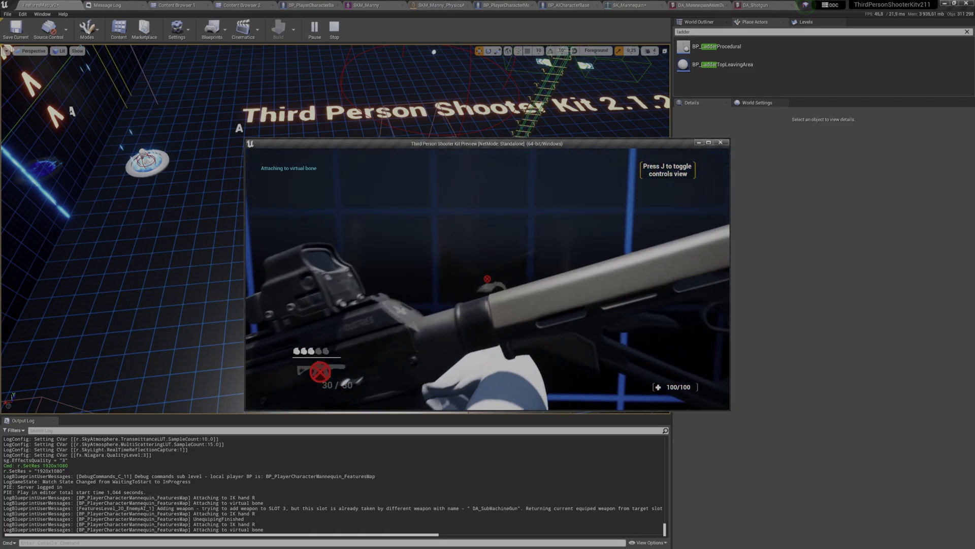
pyautogui.press('s')
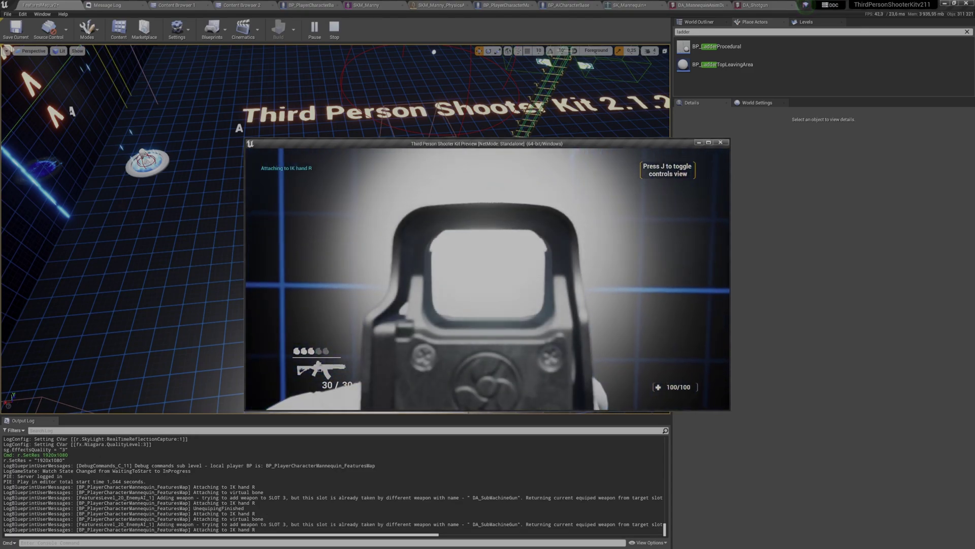
pyautogui.press('w')
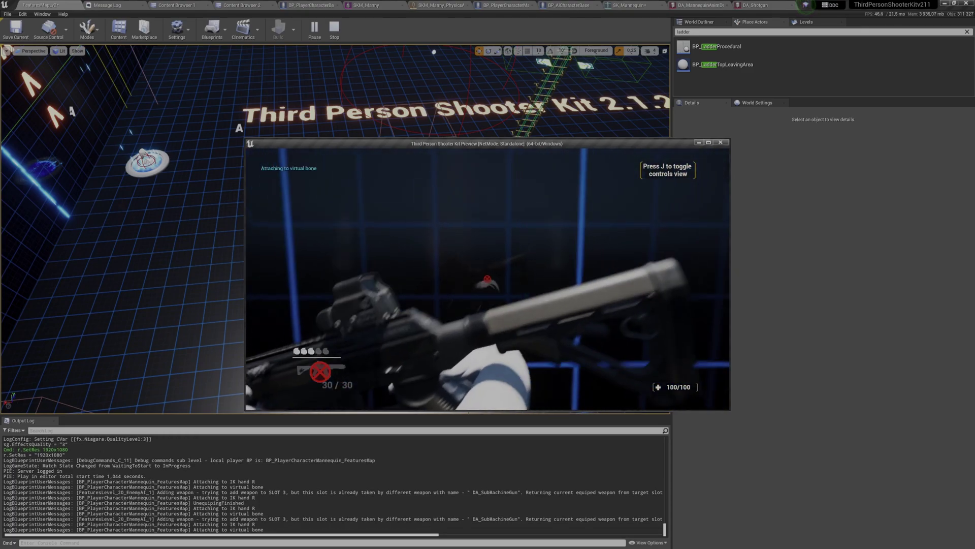
pyautogui.press('s')
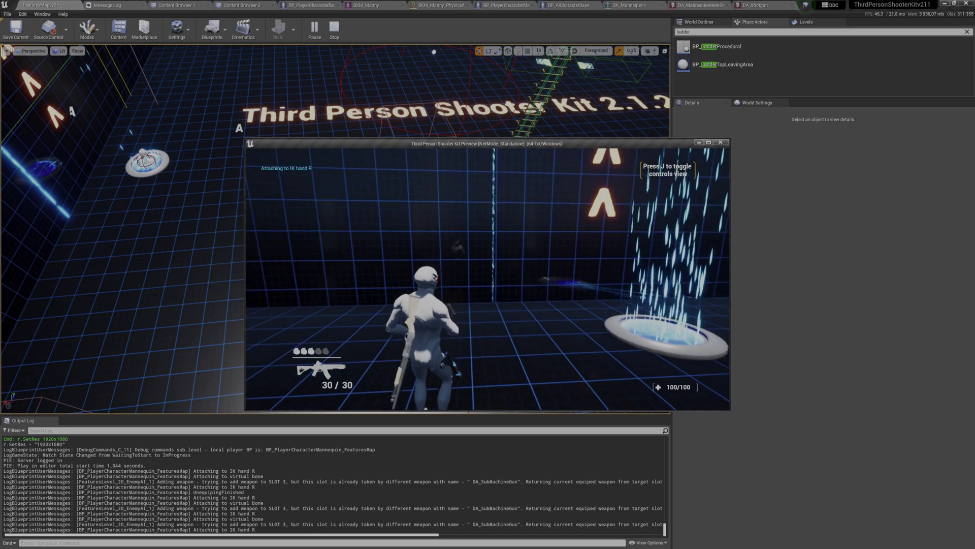
pyautogui.press('Escape')
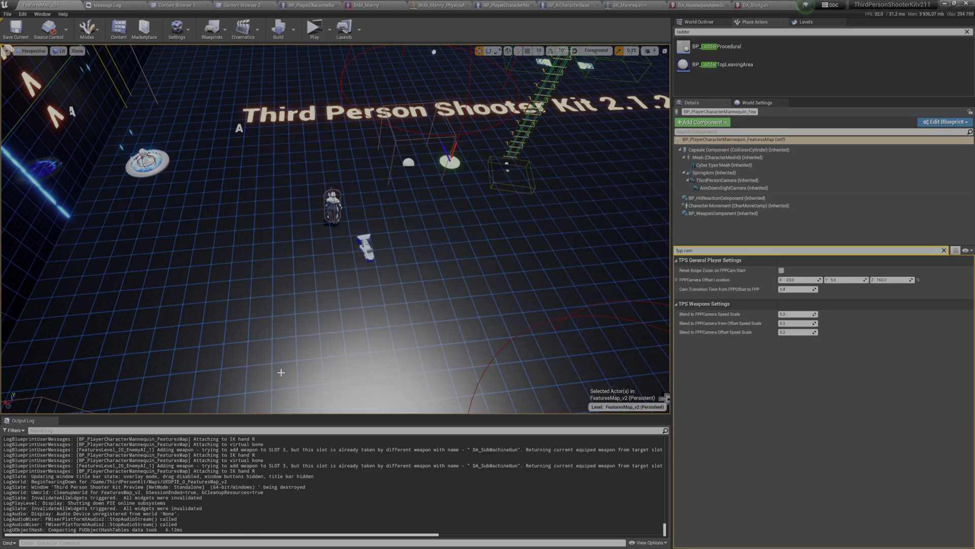